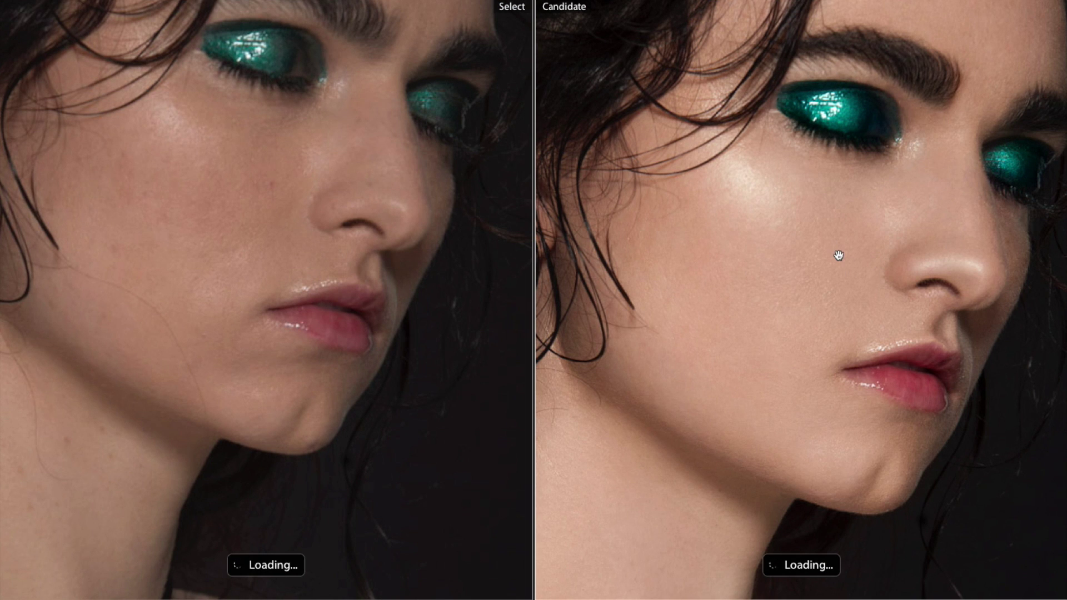
Compare the unretouched and retouched portraits side by side, examining the skin on the face, jaw and neck
drag(836, 248, 778, 347)
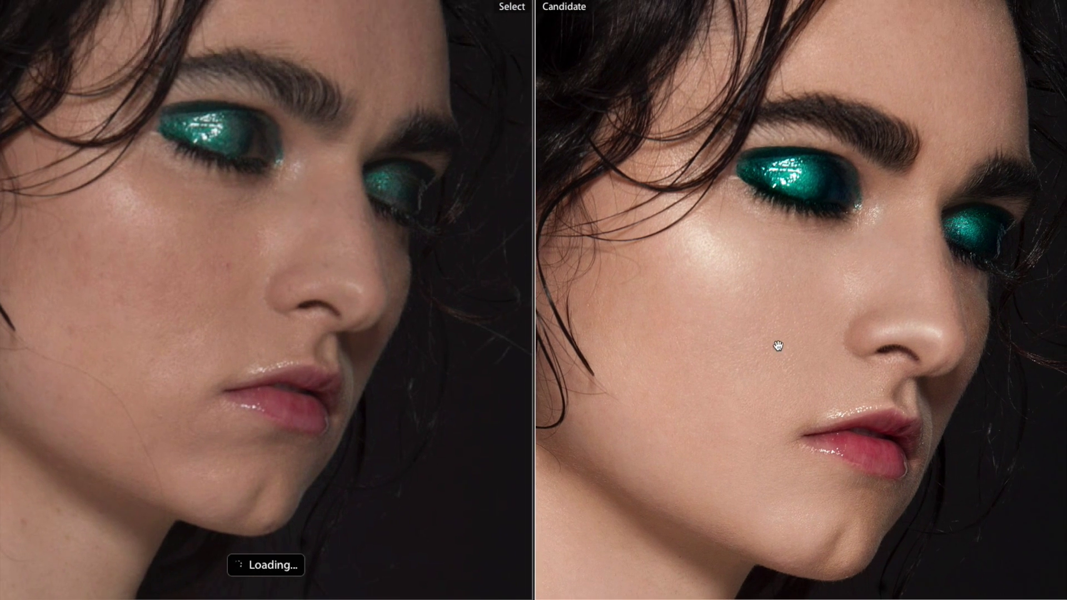
drag(792, 243, 769, 307)
drag(760, 347, 681, 310)
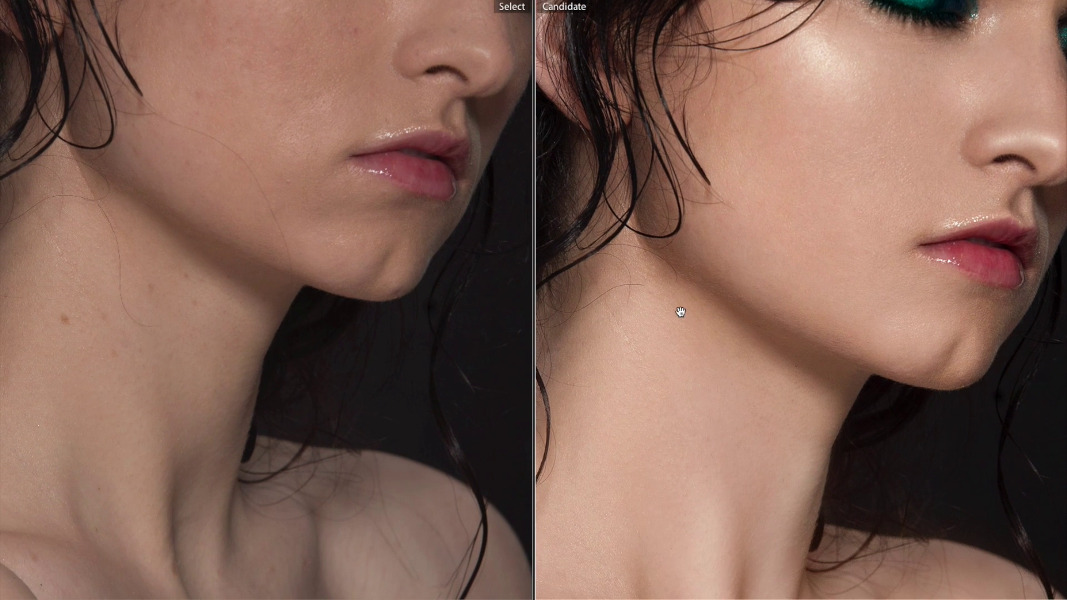
click(681, 311)
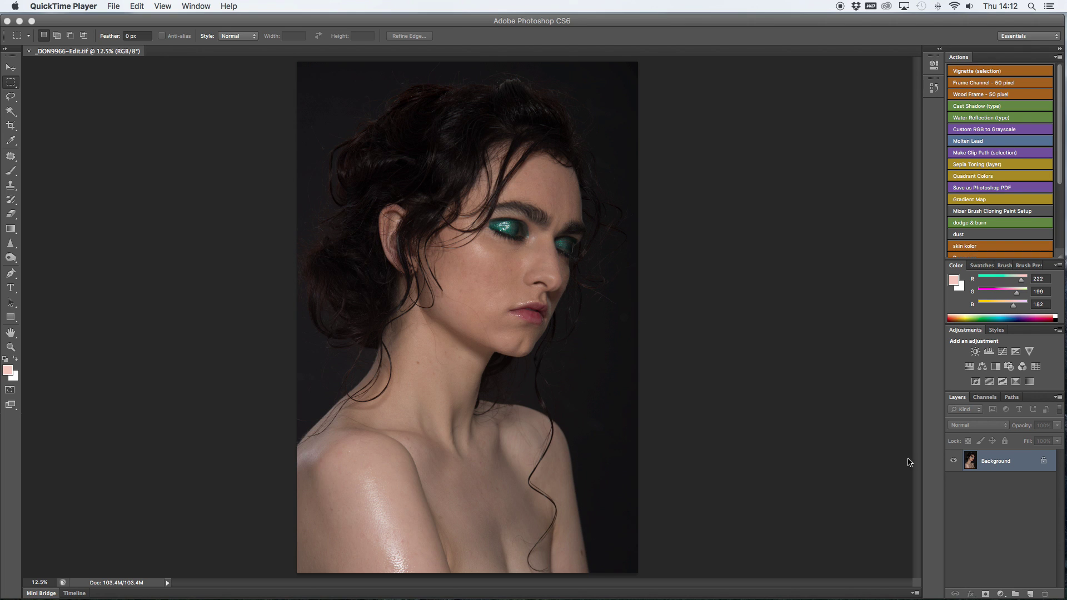
Duplicate the Background layer of the portrait as a separate layer for retouching
click(995, 460)
key(super+j)
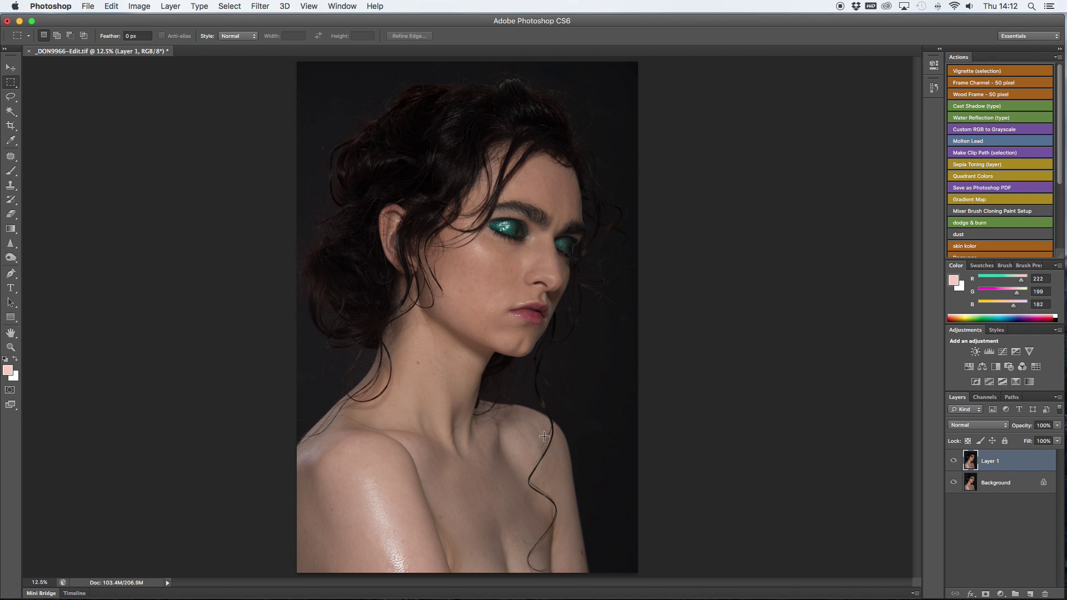
Remove the red spots and blemishes on the cheek with the Healing Brush on the duplicated layer
key(super+equal)
key(super+equal)
key(super+equal)
key(super+equal)
key(super+equal)
scroll(544, 436, up, 5)
scroll(544, 436, right, 4)
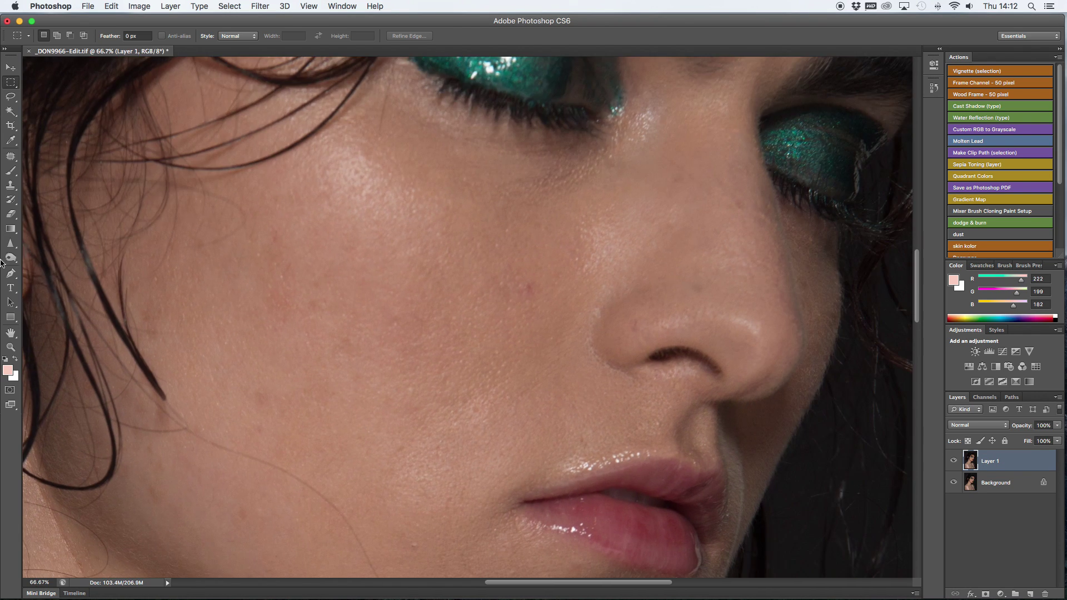
click(11, 157)
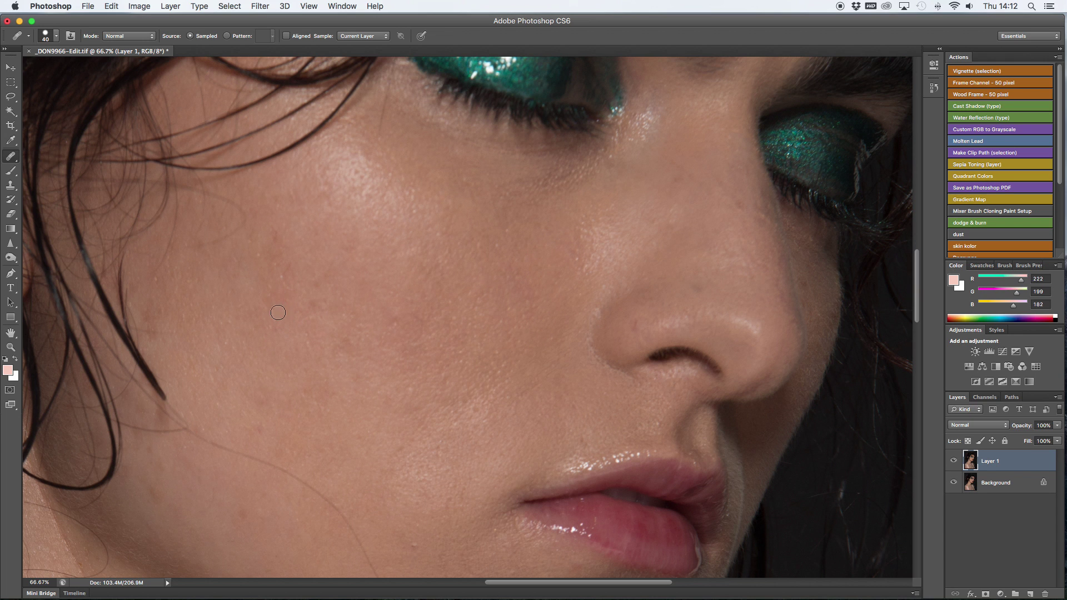
click(272, 295)
click(218, 307)
Heal the small blemishes on the lower cheek, around the mouth and along the jawline
scroll(230, 508, down, 3)
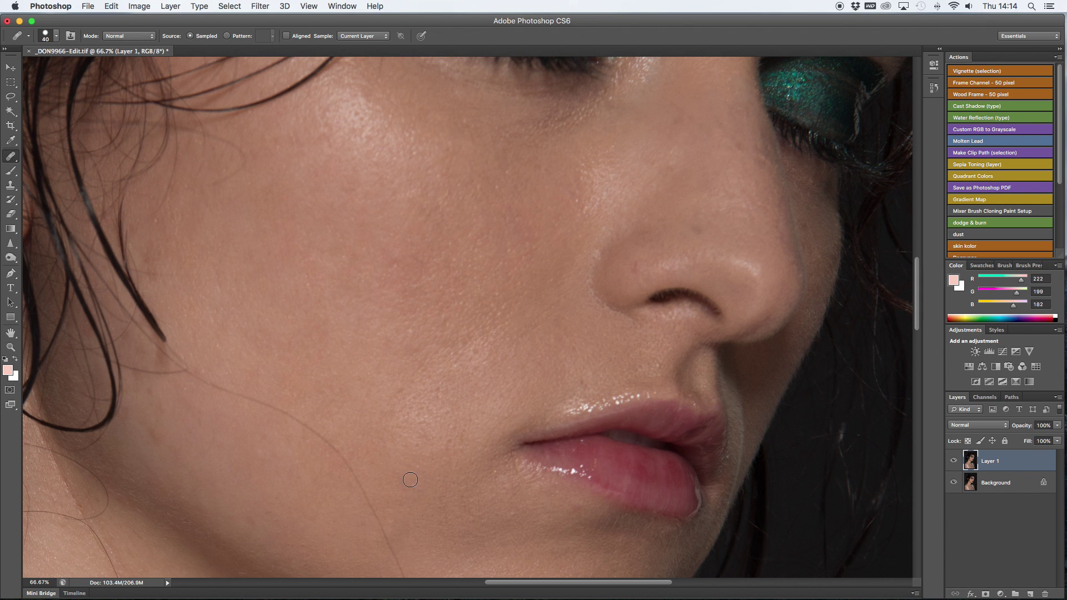
scroll(433, 404, down, 3)
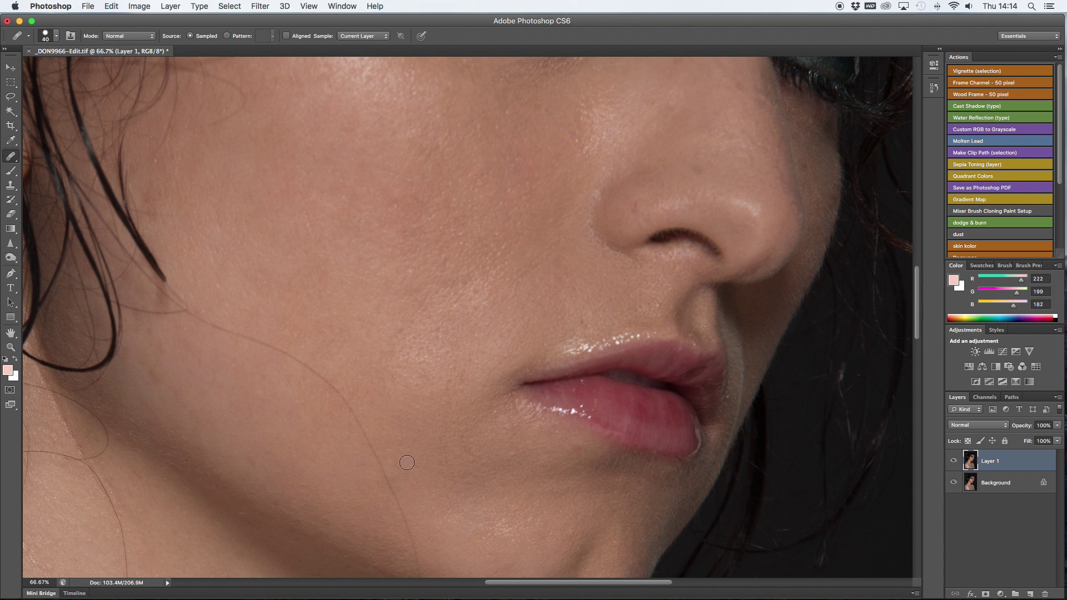
scroll(399, 470, down, 3)
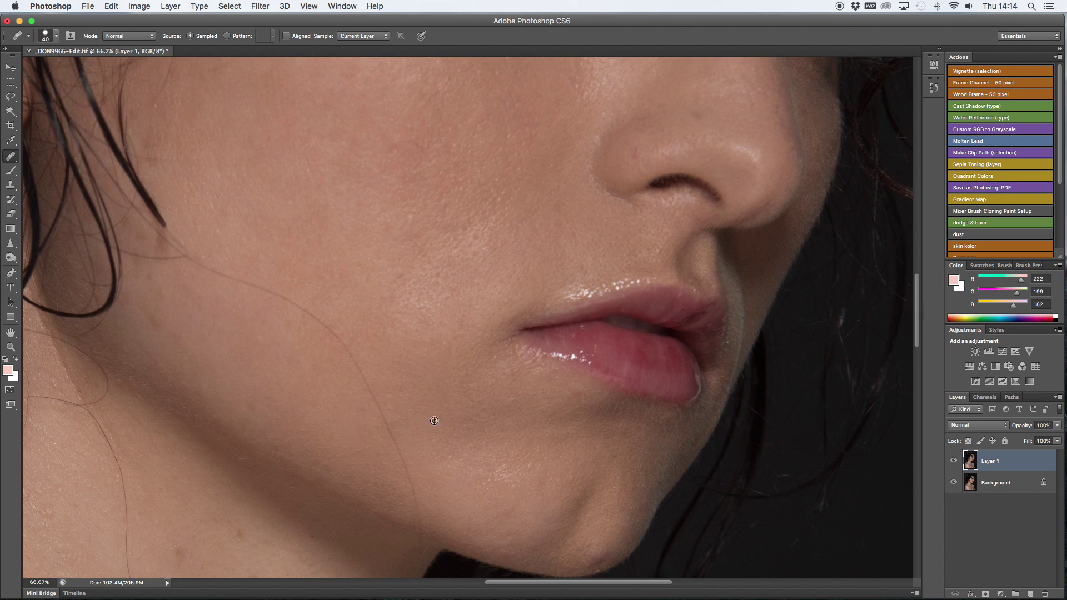
scroll(275, 406, down, 6)
scroll(275, 406, left, 5)
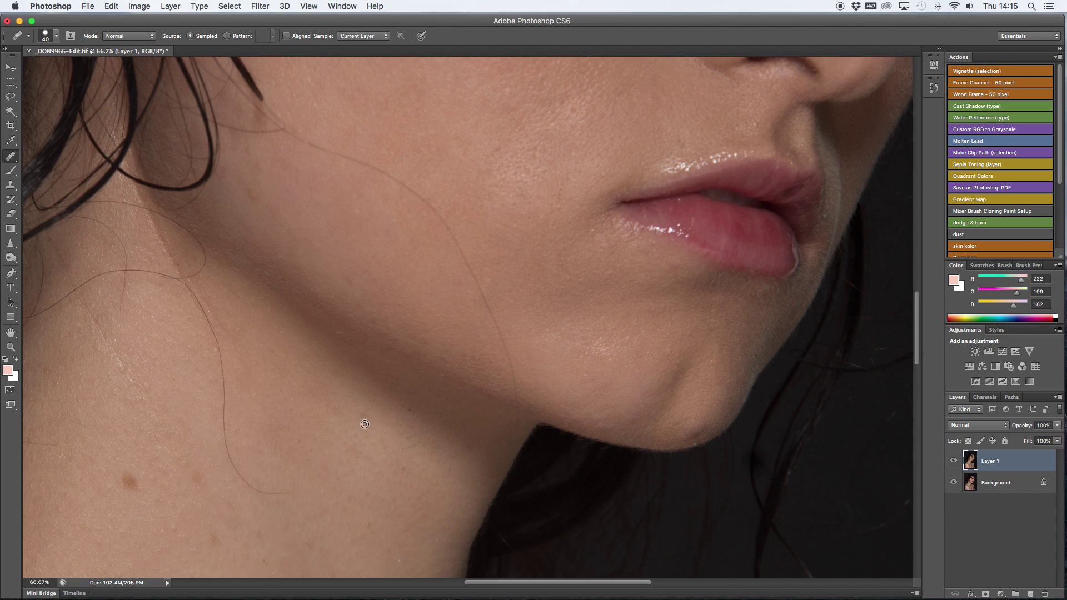
Heal the mole and spots on the neck and the discolorations around the collarbone and upper chest
scroll(364, 424, down, 5)
scroll(334, 414, left, 7)
scroll(267, 390, down, 20)
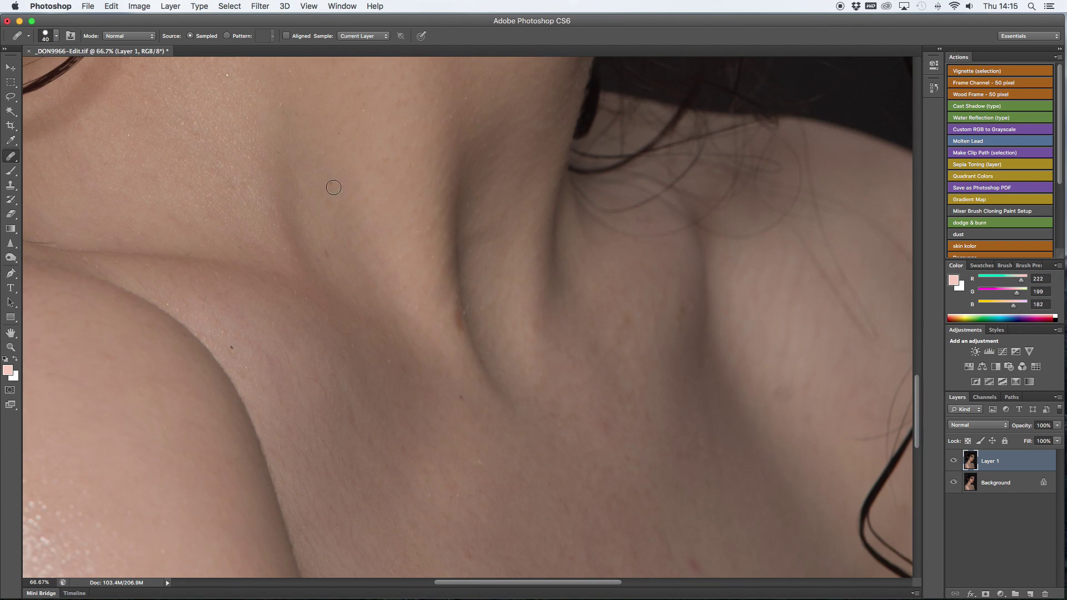
scroll(457, 319, down, 3)
scroll(516, 387, right, 3)
scroll(619, 512, down, 5)
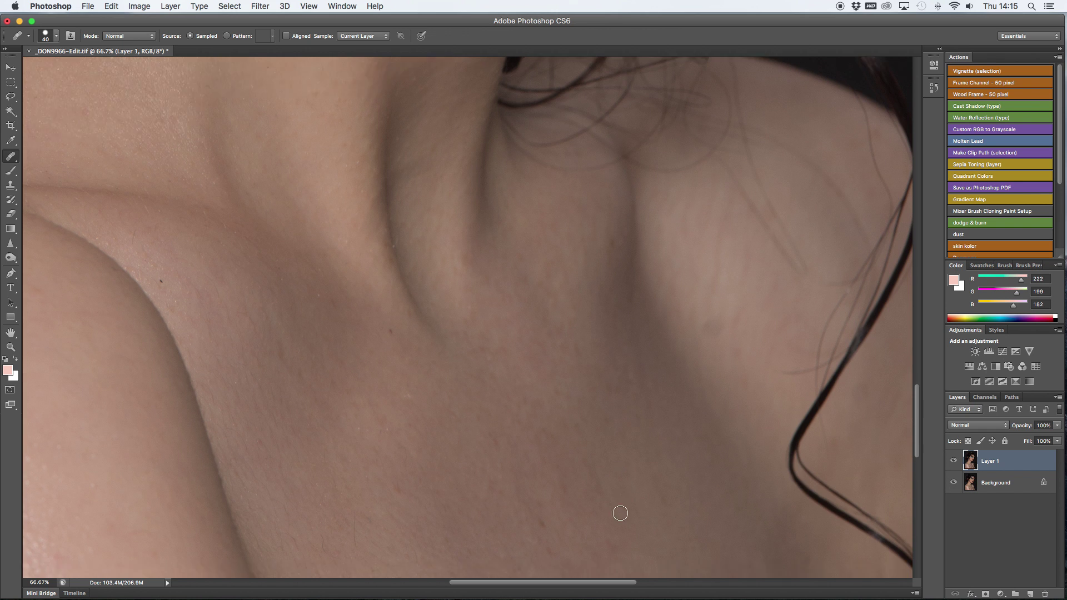
Heal skin spots on the lower chest, upper arm and shoulder with the Healing Brush
scroll(328, 395, down, 5)
scroll(339, 417, left, 10)
scroll(384, 371, down, 3)
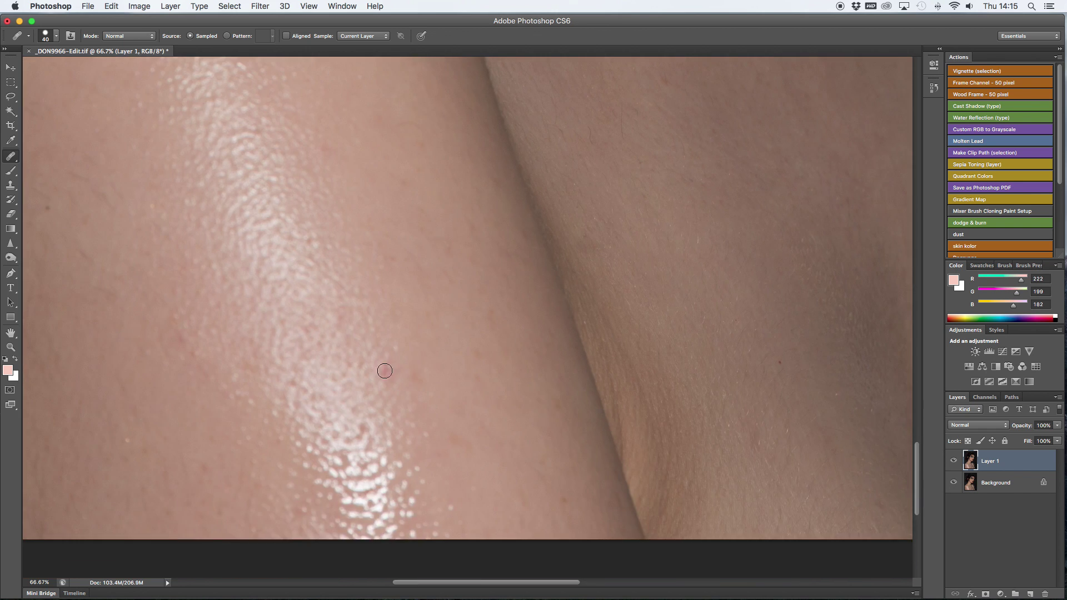
scroll(339, 411, left, 10)
scroll(382, 200, up, 8)
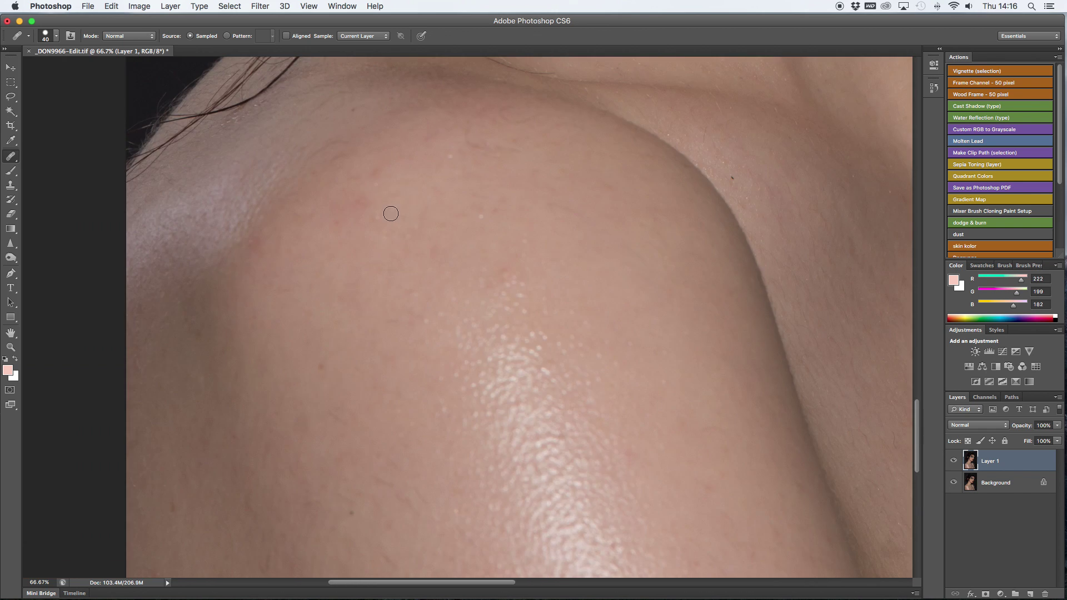
Clean up the remaining small blemishes around the mouth and on the nose using nearby sampled skin
scroll(289, 250, up, 15)
scroll(469, 357, right, 8)
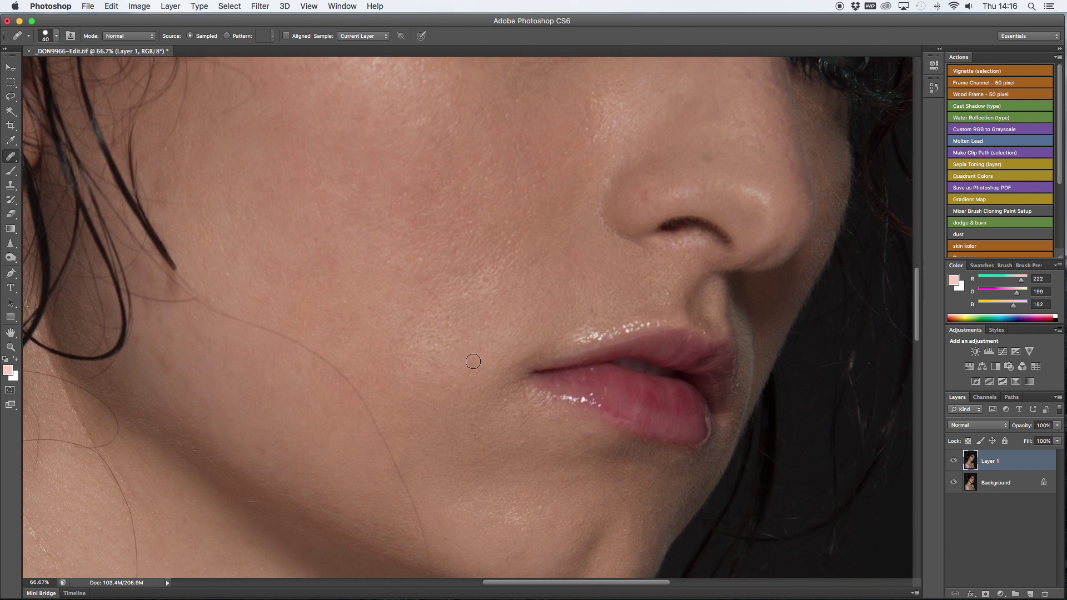
scroll(673, 348, down, 2)
scroll(631, 289, right, 5)
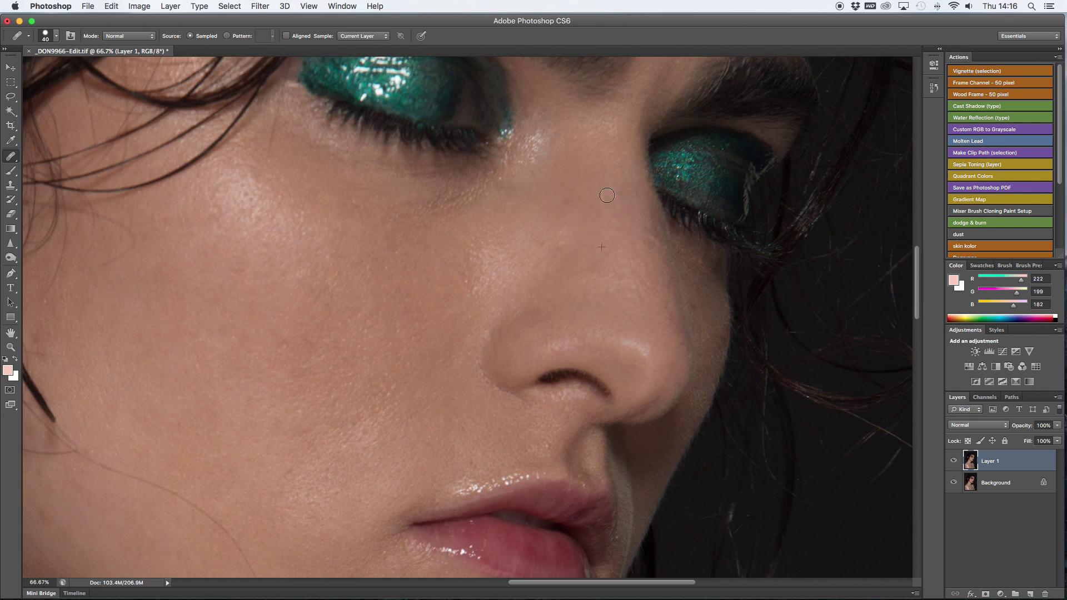
scroll(626, 298, down, 2)
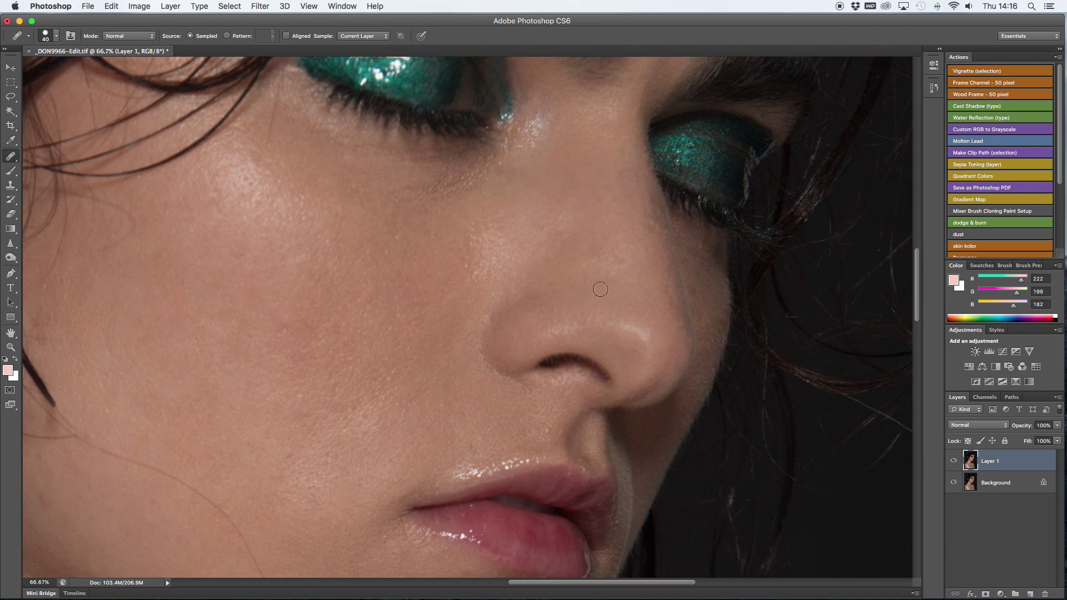
Heal the spots on the forehead and the skin at the bridge of the nose
scroll(600, 289, up, 15)
scroll(672, 230, right, 3)
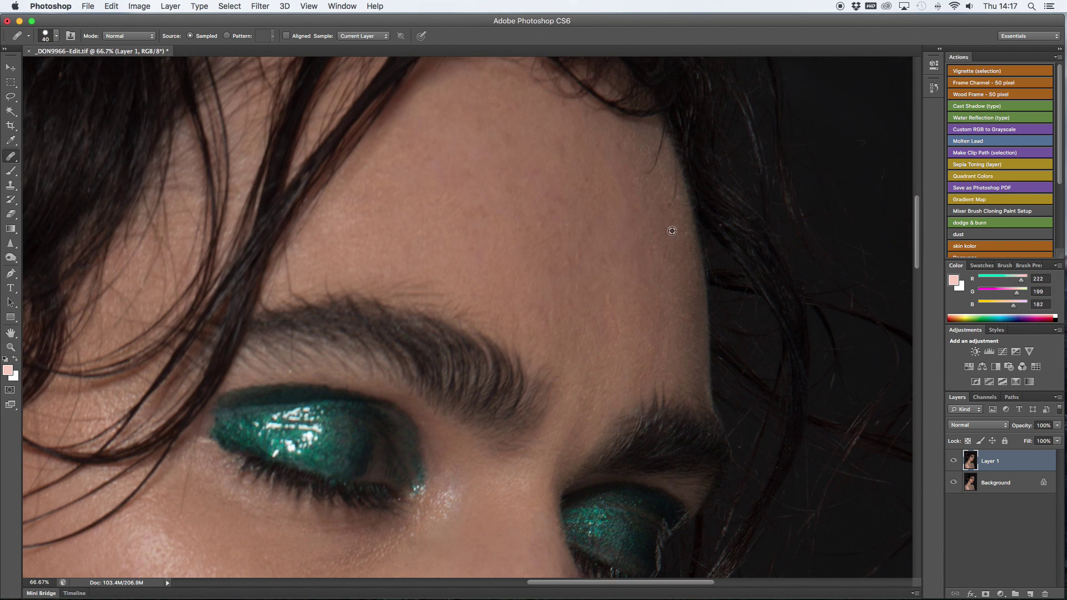
scroll(661, 200, down, 2)
scroll(624, 274, down, 13)
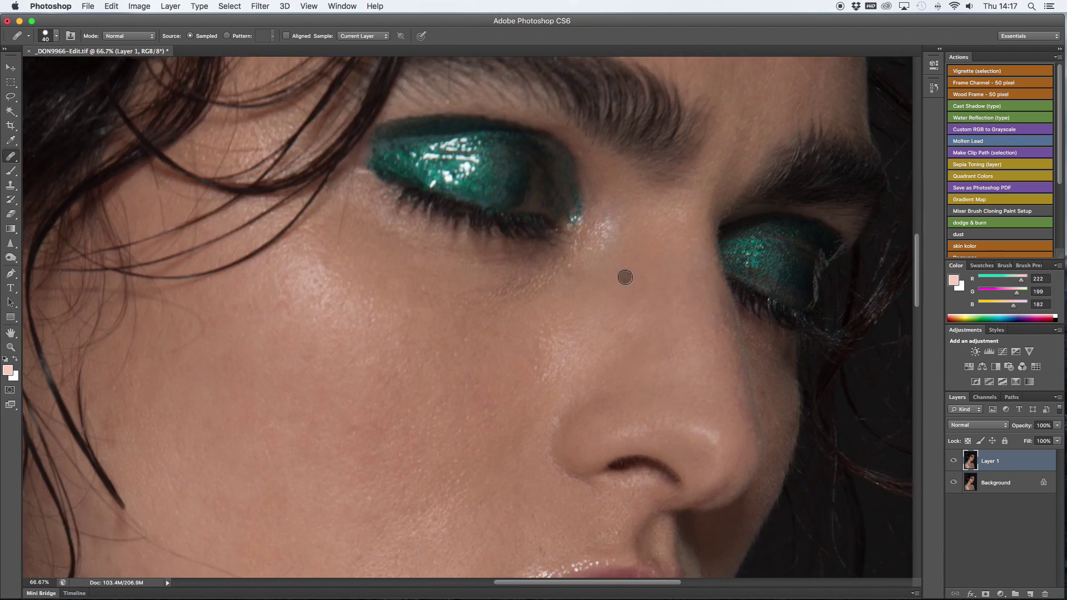
Clean up the remaining blemishes on the lower cheek and forehead with the Healing Brush
scroll(583, 389, left, 3)
scroll(500, 483, left, 3)
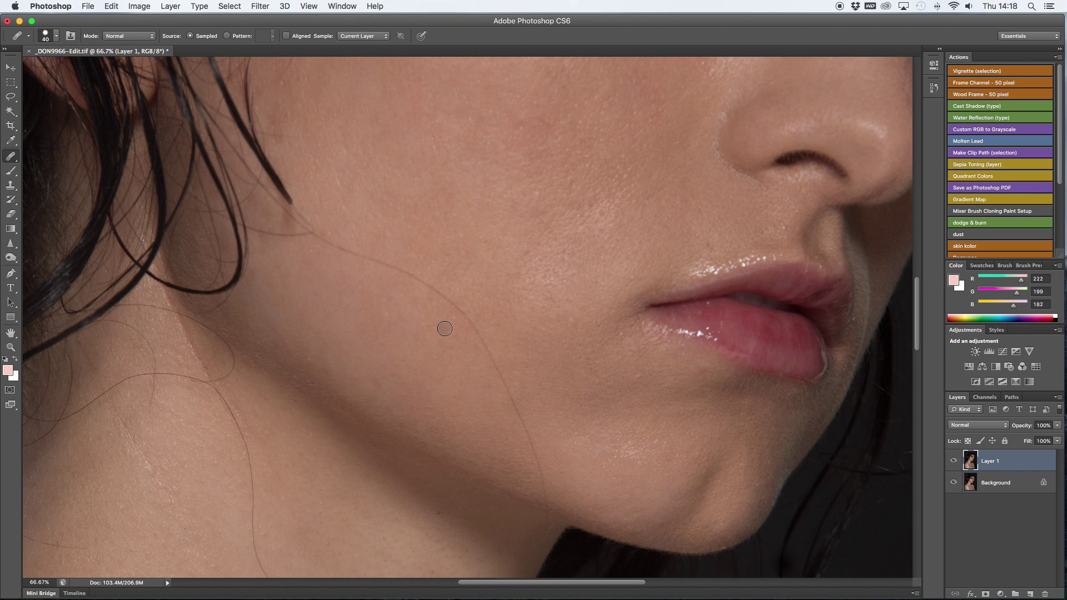
scroll(369, 317, up, 15)
scroll(375, 319, right, 3)
scroll(375, 318, up, 5)
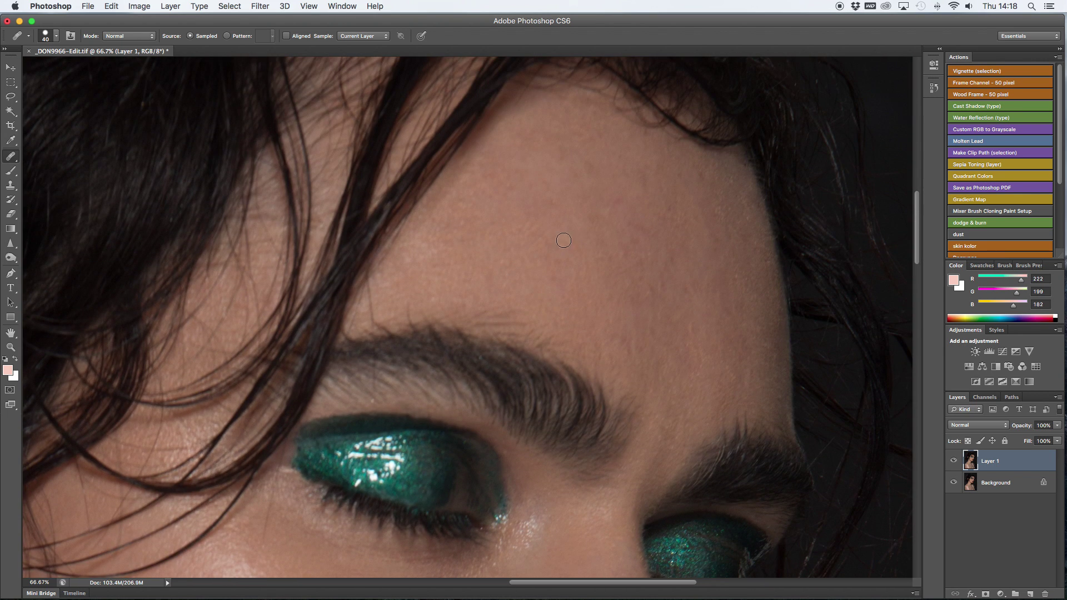
Heal a spot on the cheek and remove the stray hair running across the cheek to the jaw
scroll(674, 358, down, 15)
scroll(631, 364, left, 3)
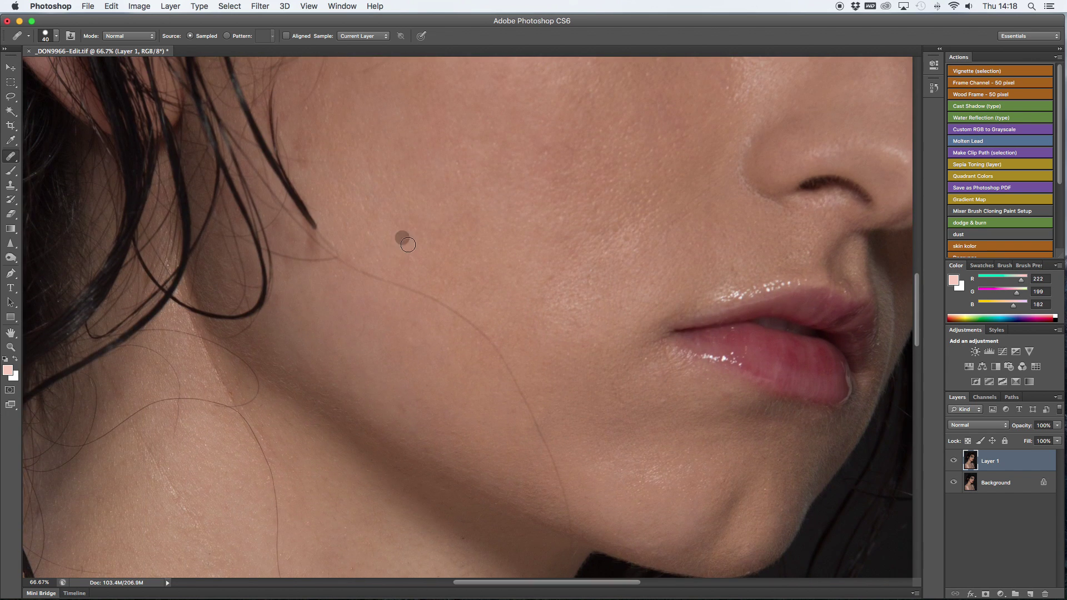
click(403, 239)
scroll(488, 327, down, 2)
drag(542, 362, 571, 436)
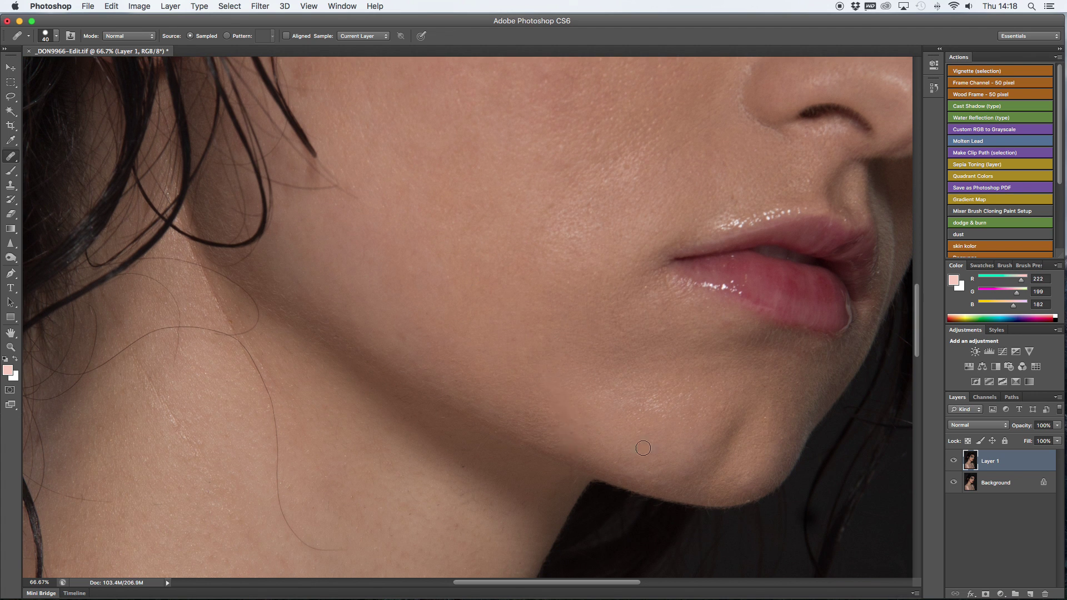
Remove the long stray hair on the neck below the jaw, painting over it with sampled clean skin
scroll(534, 484, left, 4)
scroll(484, 481, down, 2)
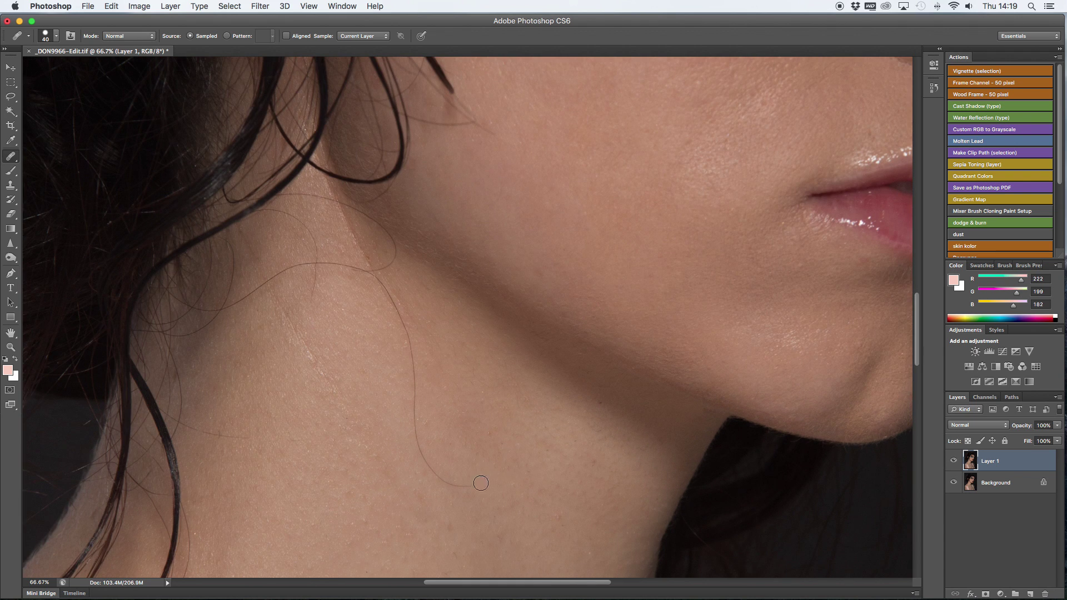
scroll(429, 459, up, 3)
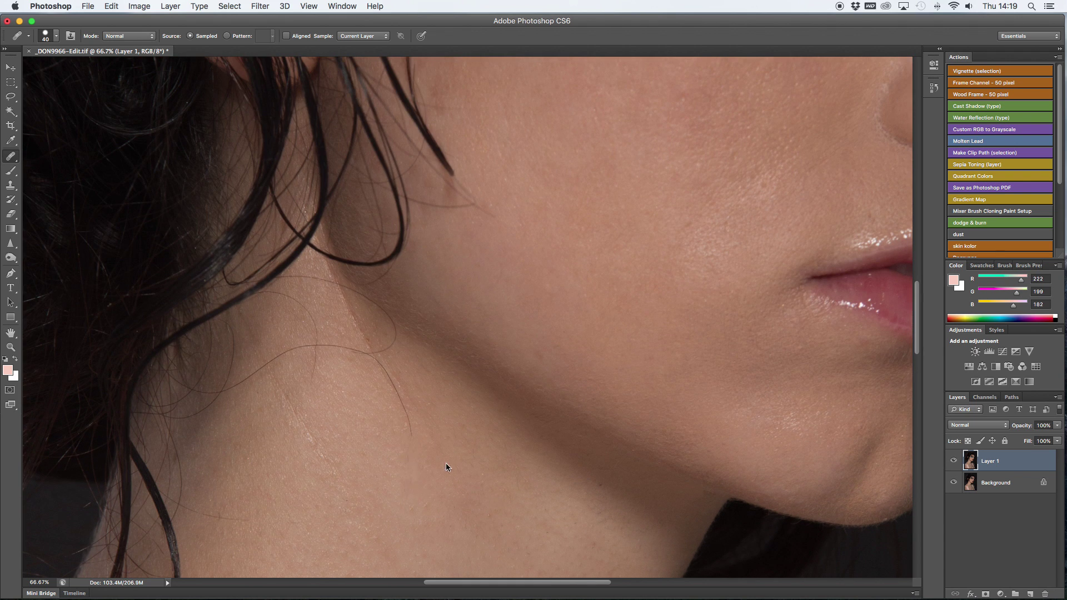
drag(413, 494, 375, 388)
scroll(450, 431, left, 3)
scroll(451, 431, up, 2)
scroll(450, 431, down, 2)
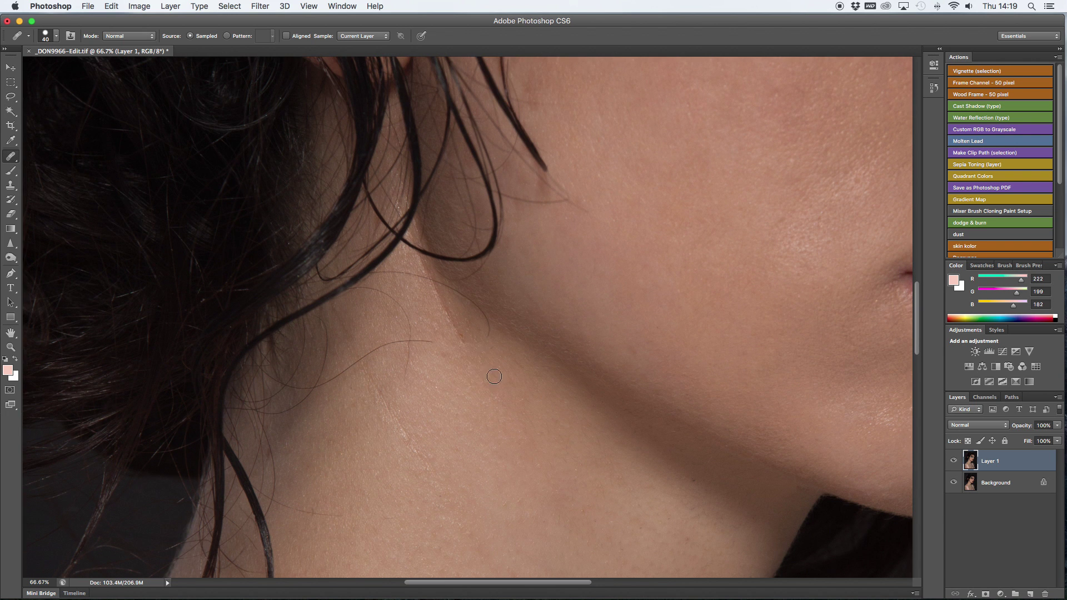
alt+click(495, 415)
drag(444, 324, 423, 289)
Heal the small blemishes on the neck and across the top of the shoulder
scroll(512, 376, down, 20)
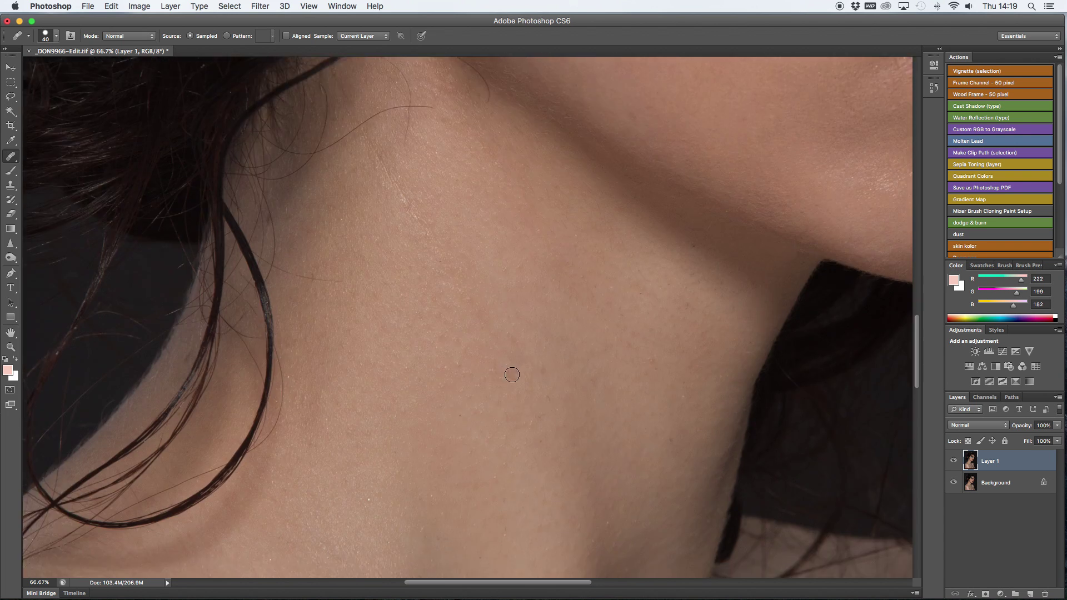
scroll(460, 349, left, 3)
scroll(468, 277, left, 4)
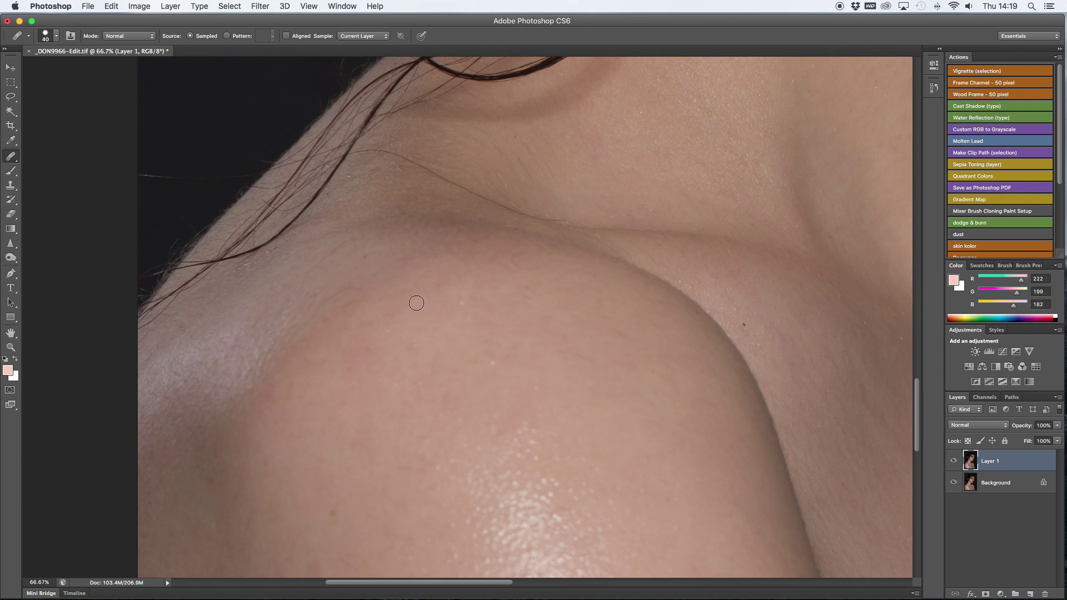
scroll(405, 349, down, 5)
scroll(406, 349, left, 3)
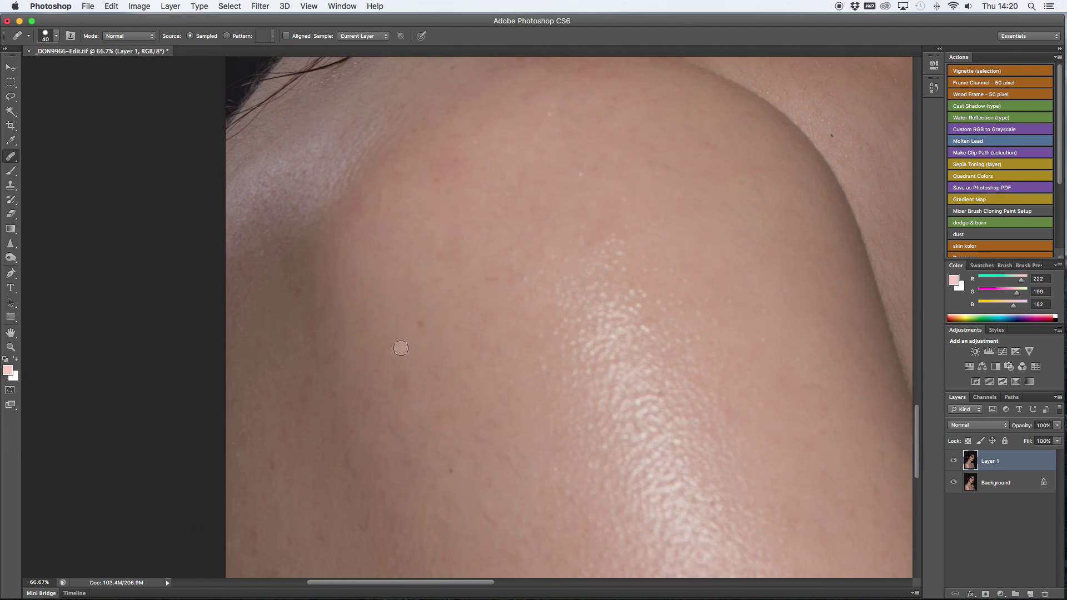
Heal the spots on the shaded side of the upper arm down to the image's lower edge
scroll(483, 283, down, 4)
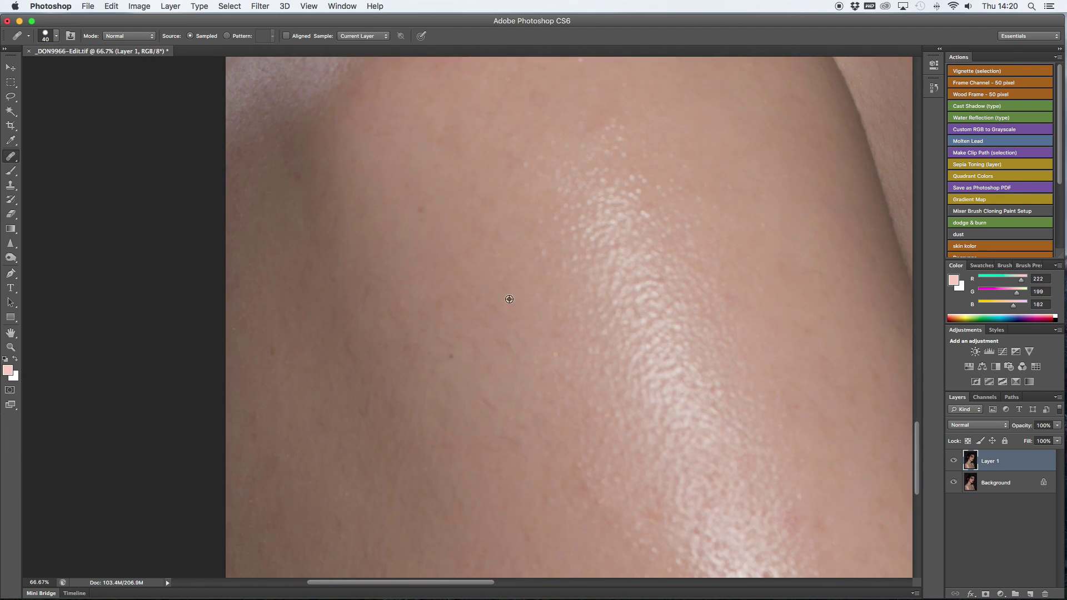
scroll(517, 317, down, 5)
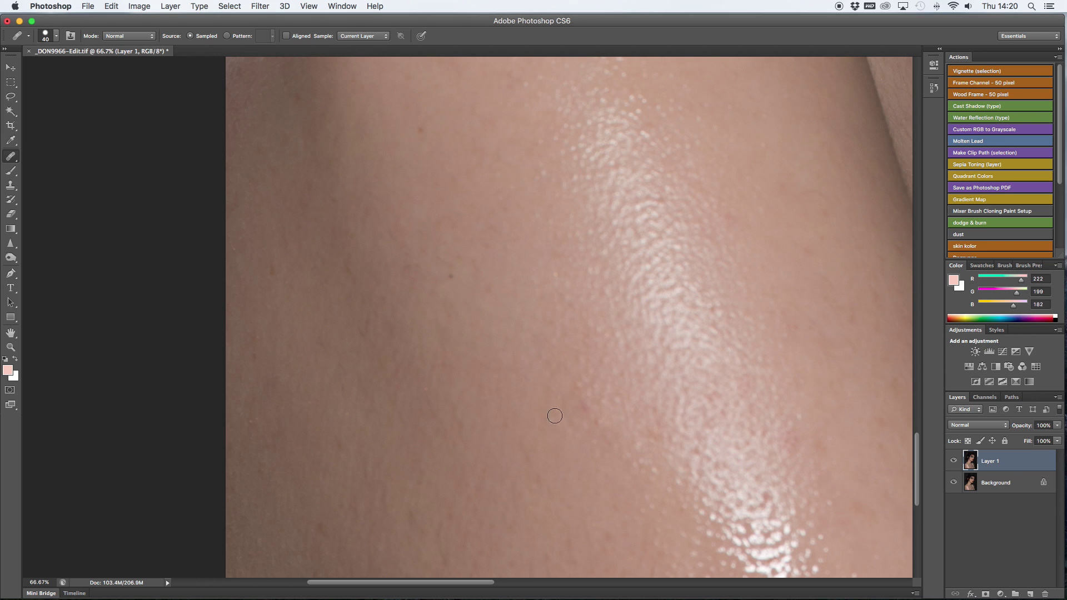
scroll(588, 445, down, 4)
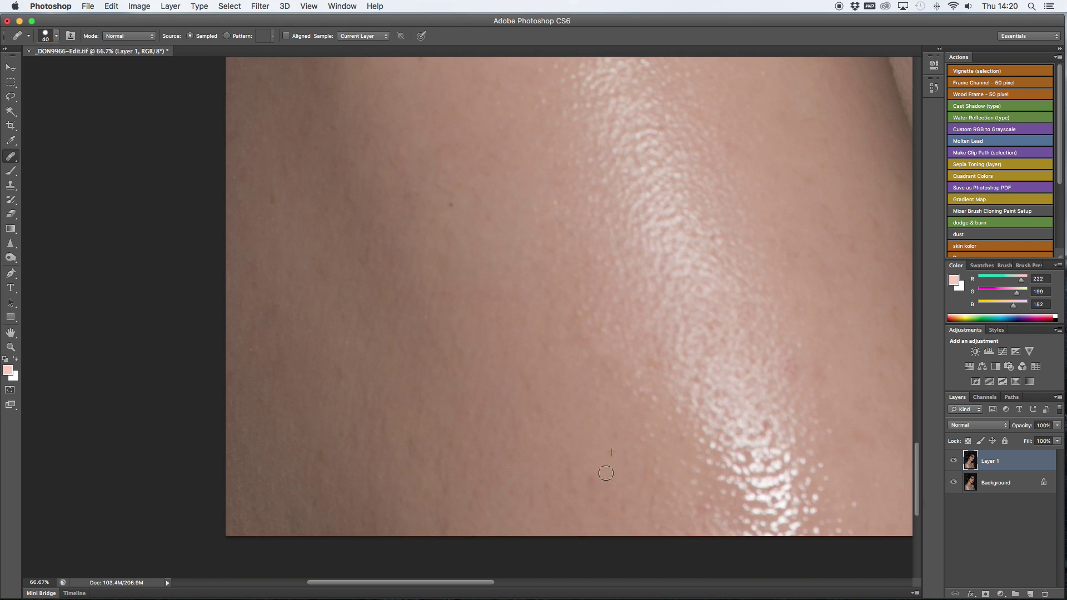
drag(547, 478, 549, 496)
Heal the red spots beside the arm's shiny highlight and on the skin toward the chest
scroll(548, 431, right, 5)
scroll(548, 431, up, 3)
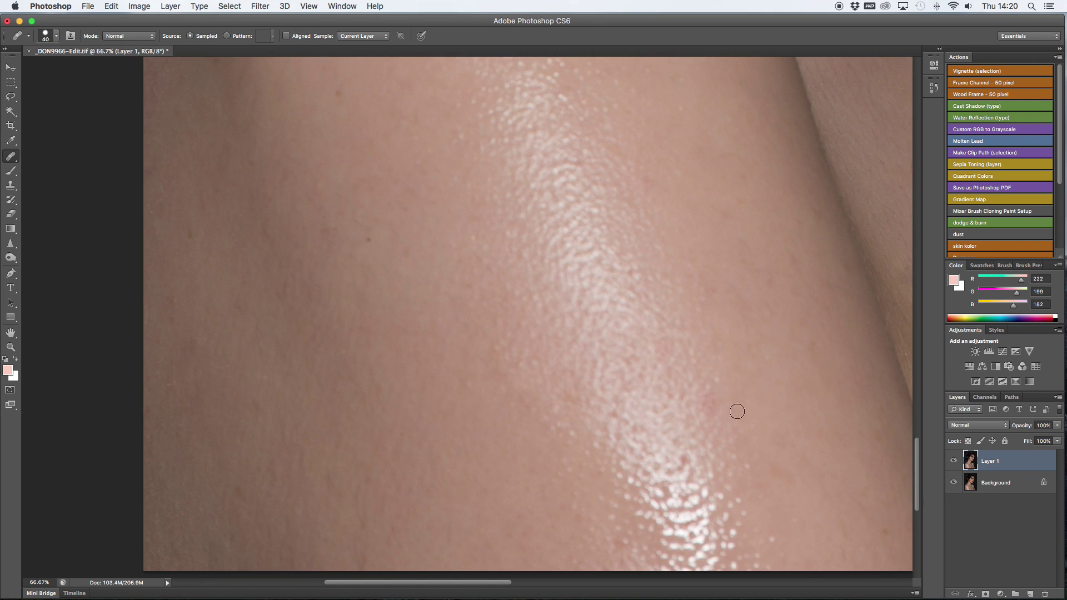
scroll(785, 441, right, 4)
scroll(688, 405, up, 5)
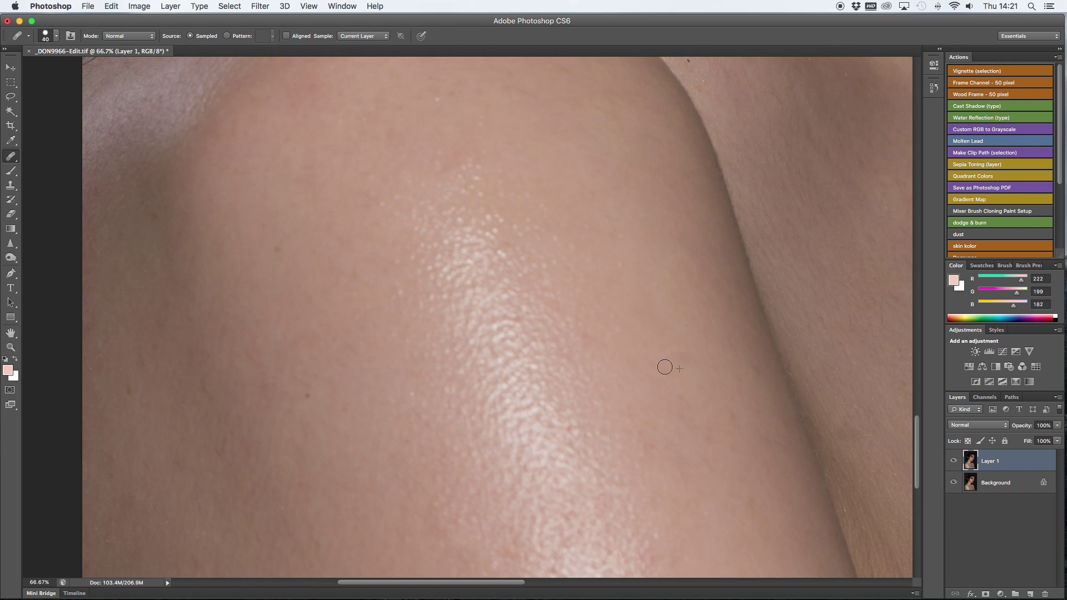
click(661, 392)
drag(682, 395, 691, 413)
scroll(446, 221, up, 8)
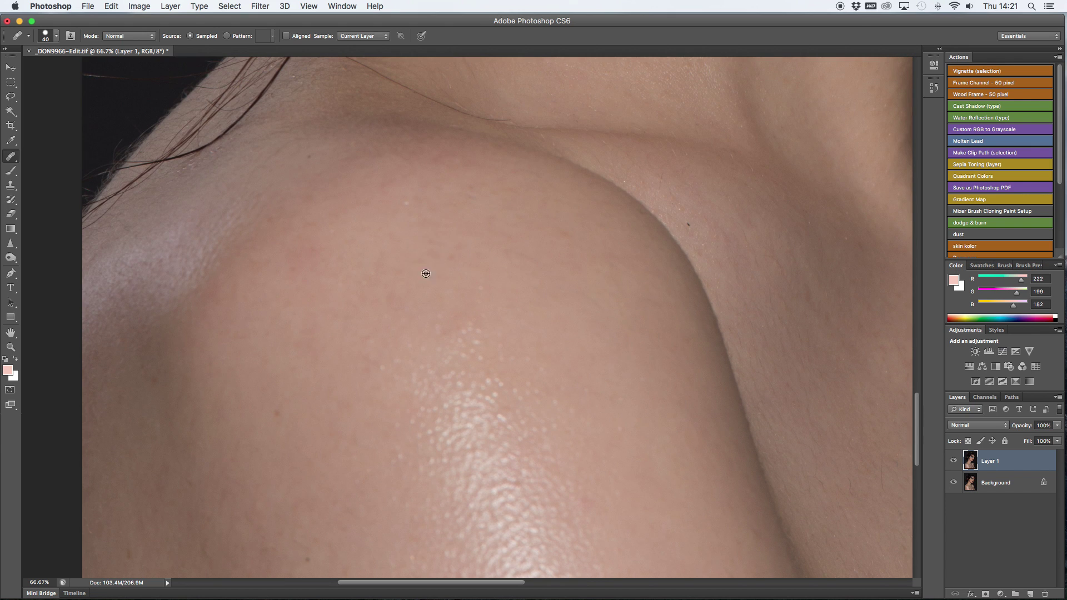
Heal the remaining dark spots across the rounded shoulder and down the upper arm beside the shiny highlight
click(532, 264)
scroll(504, 309, down, 7)
scroll(467, 256, left, 7)
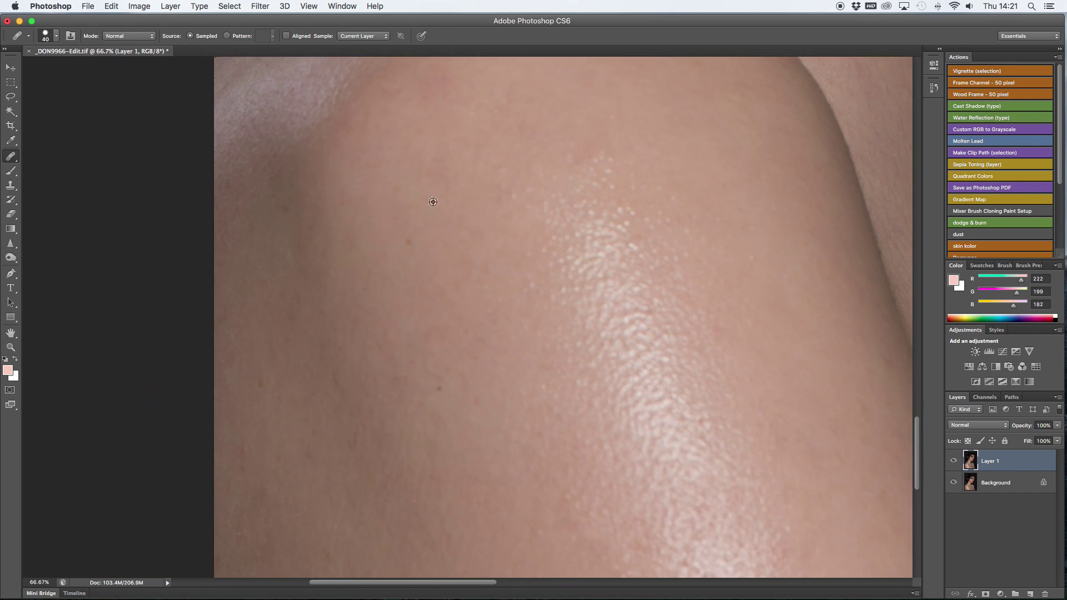
scroll(454, 314, down, 2)
scroll(467, 350, down, 4)
scroll(422, 359, left, 5)
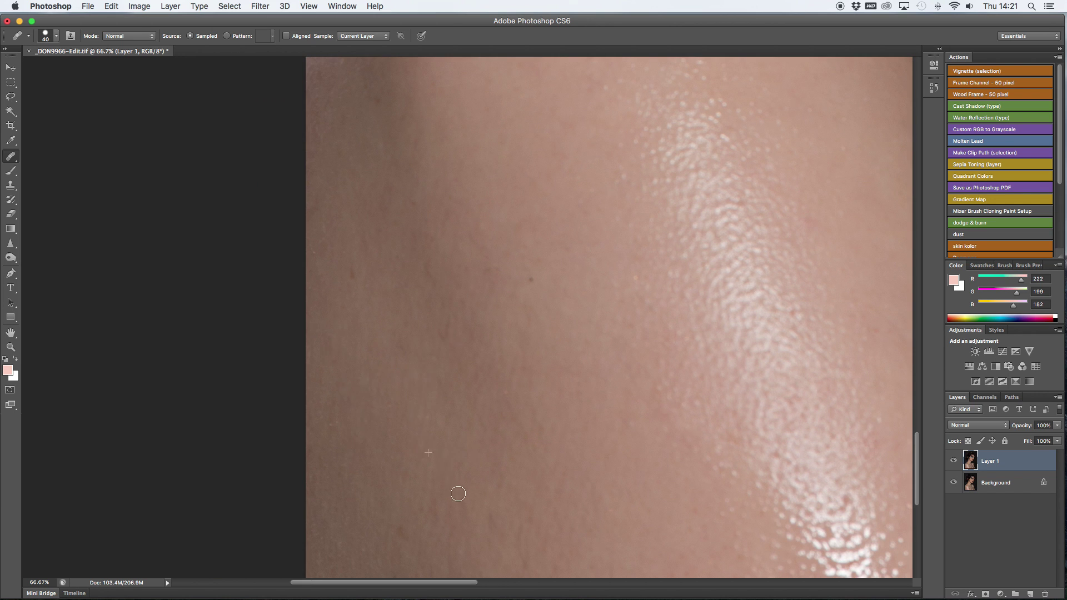
scroll(555, 512, up, 10)
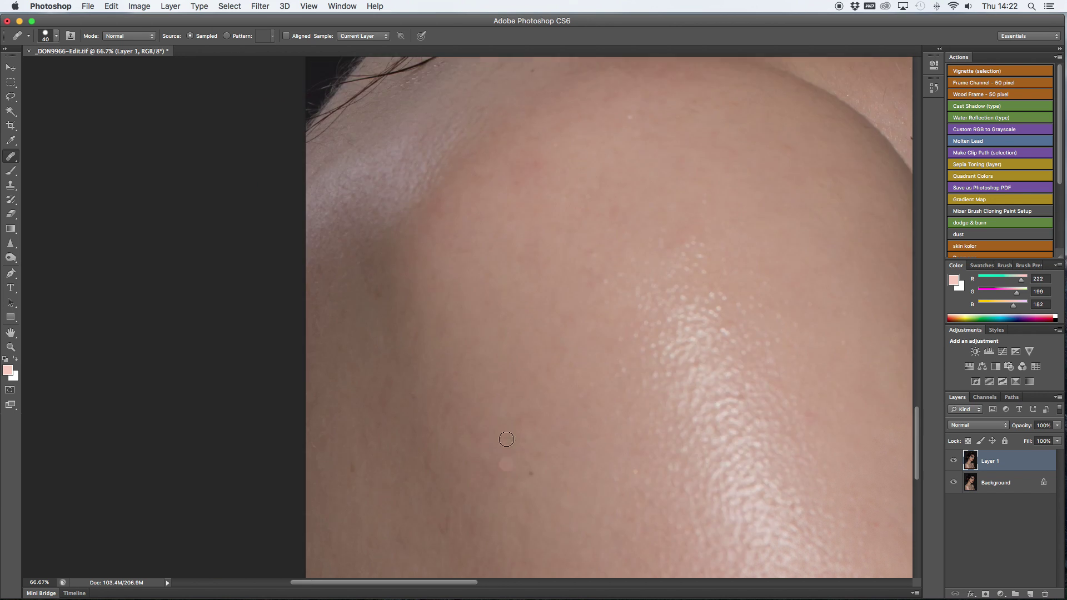
Heal the small blemishes on the chin and the skin just below the lower lip
scroll(506, 440, up, 10)
scroll(483, 400, right, 10)
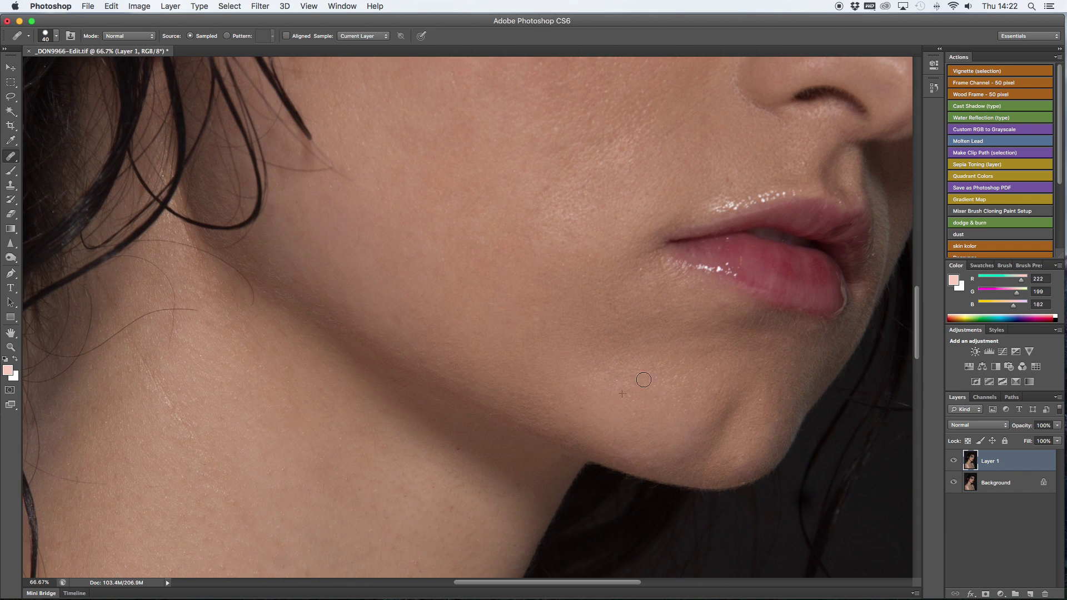
scroll(644, 380, up, 4)
scroll(619, 385, right, 1)
scroll(695, 405, up, 3)
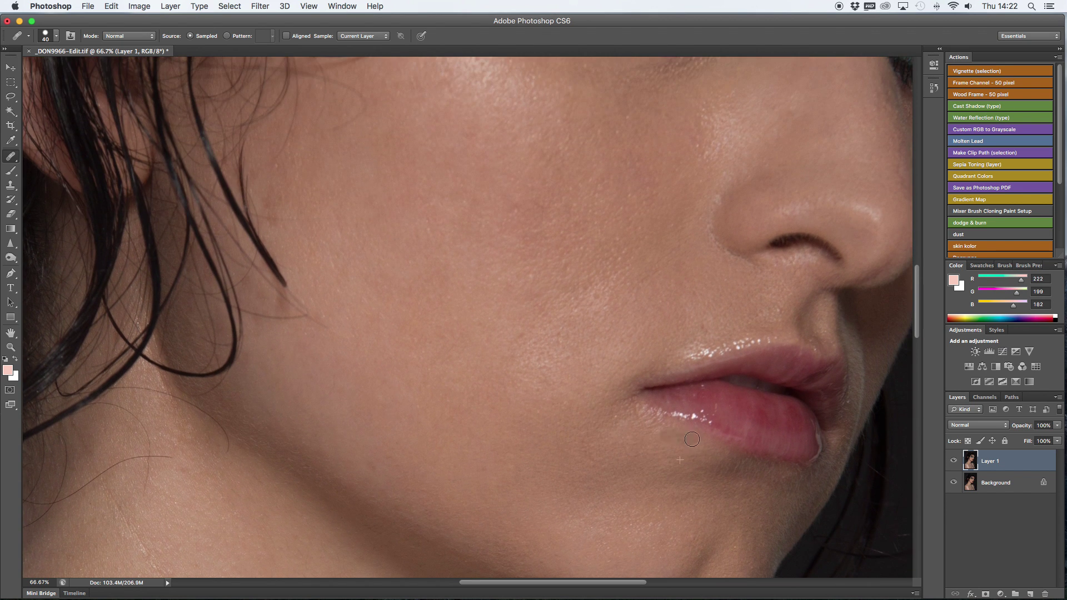
Heal the spots across the cheek and on the skin above the upper lip
scroll(484, 431, up, 3)
scroll(483, 431, right, 2)
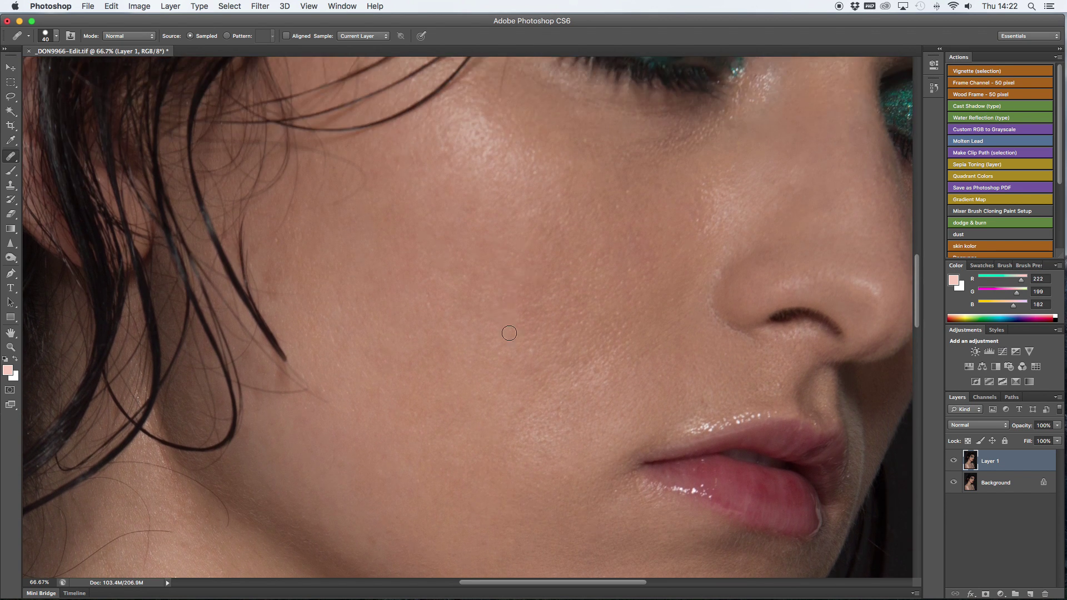
scroll(635, 359, down, 4)
scroll(635, 359, right, 3)
scroll(582, 439, up, 10)
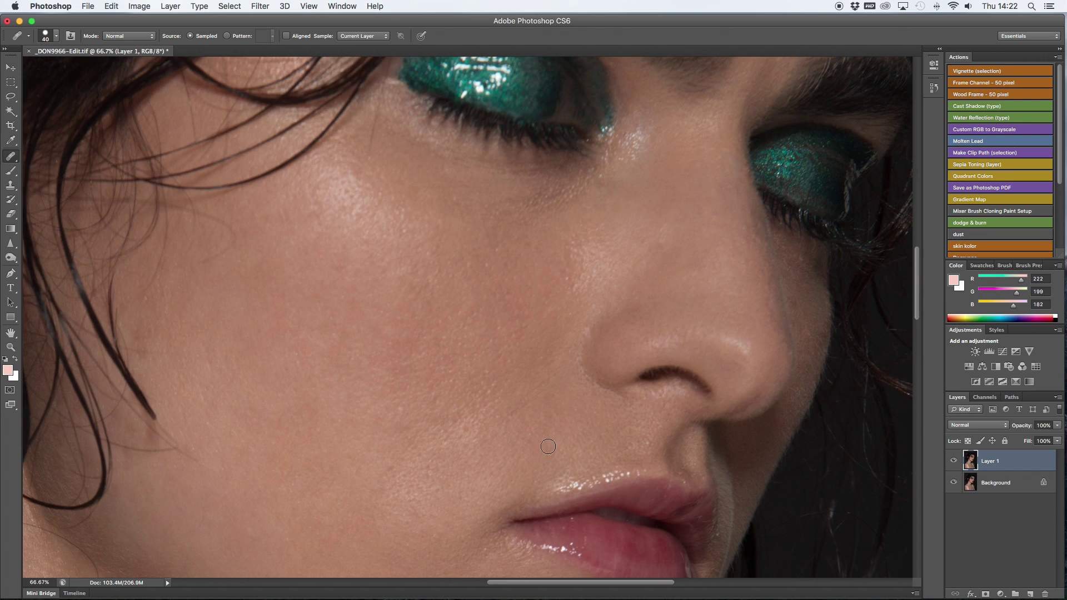
Heal the small spots beside the nose and under the eye, finishing with the whole portrait in view
scroll(456, 401, right, 1)
scroll(300, 344, left, 3)
scroll(378, 374, up, 4)
scroll(379, 374, right, 5)
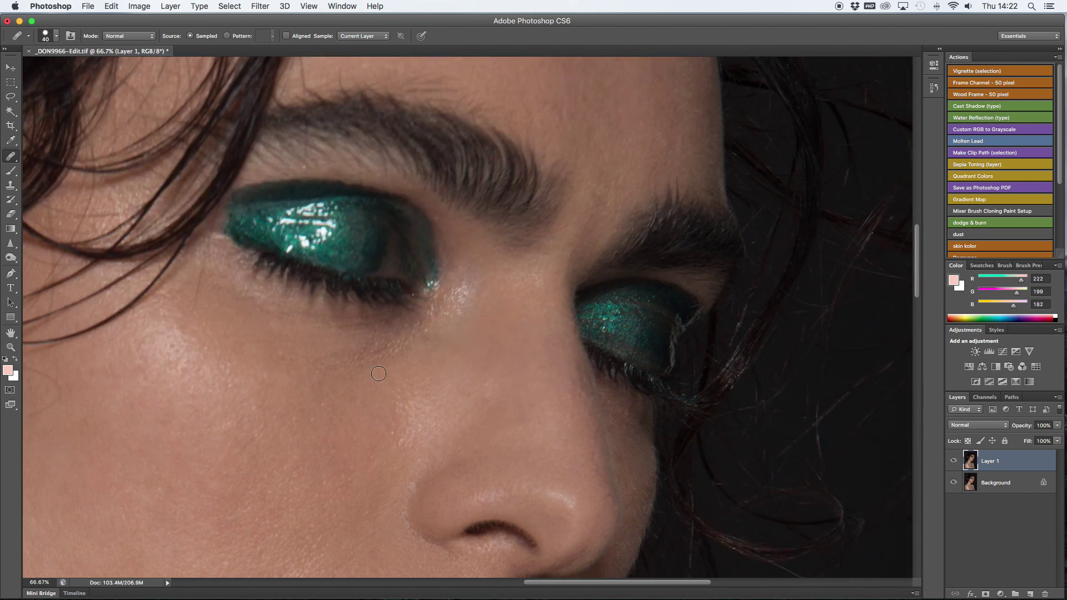
key(super+0)
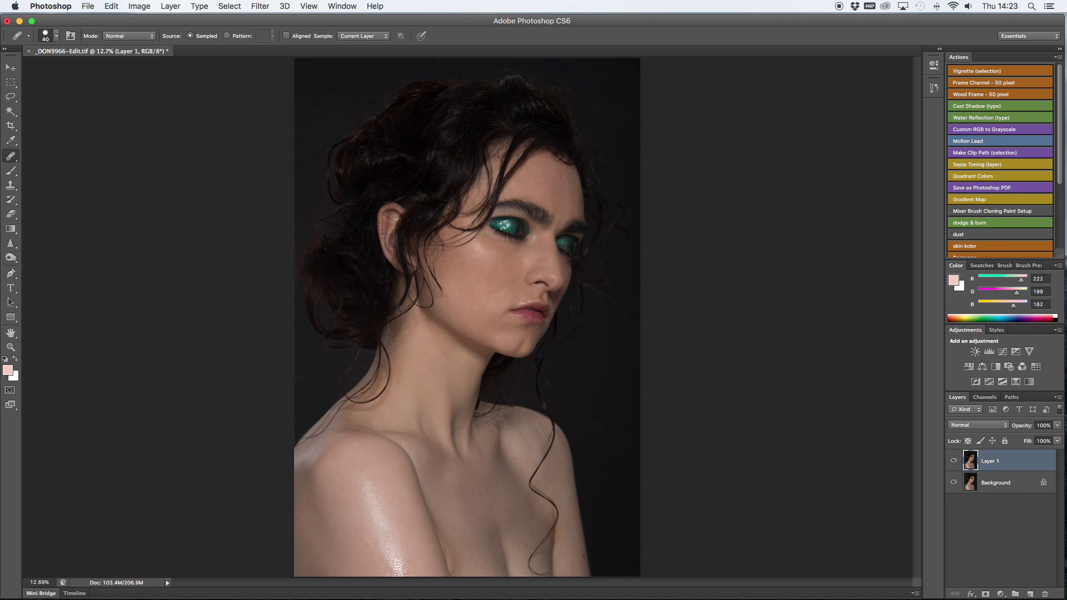
Run the "dodge & burn" action, accepting its defaults for the Soft Light gray layer and the Black & White and Curves helper layers
click(994, 224)
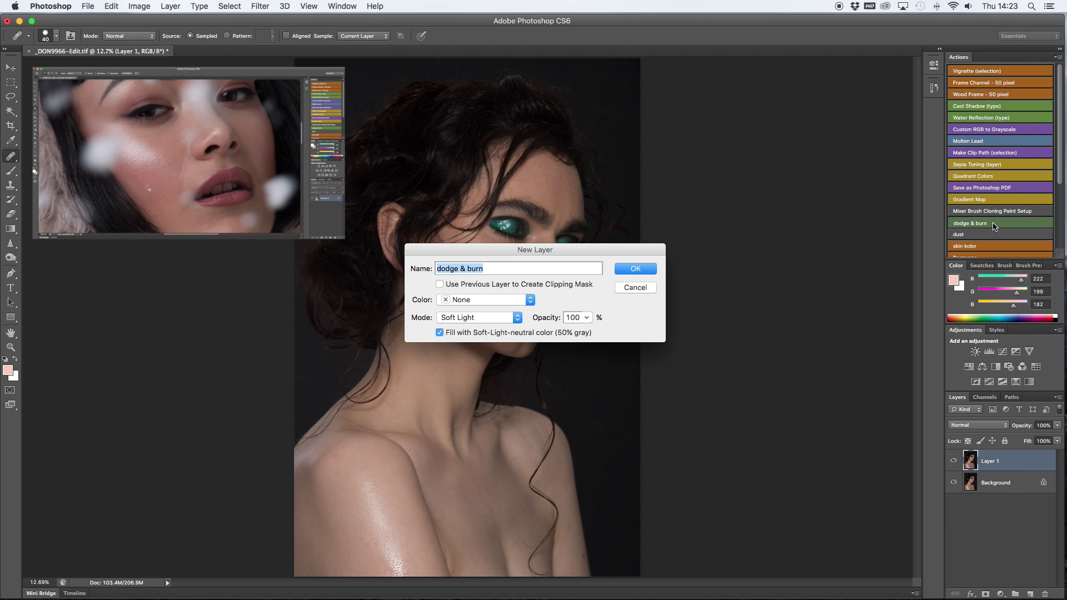
key(Return)
key(Return)
key(Return)
key(Return)
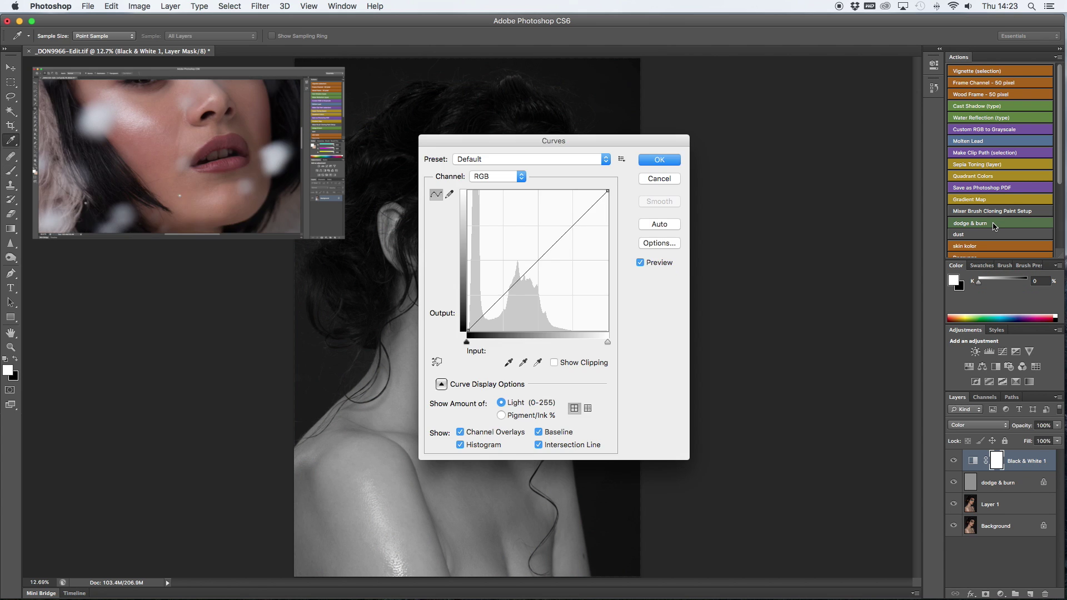
key(Return)
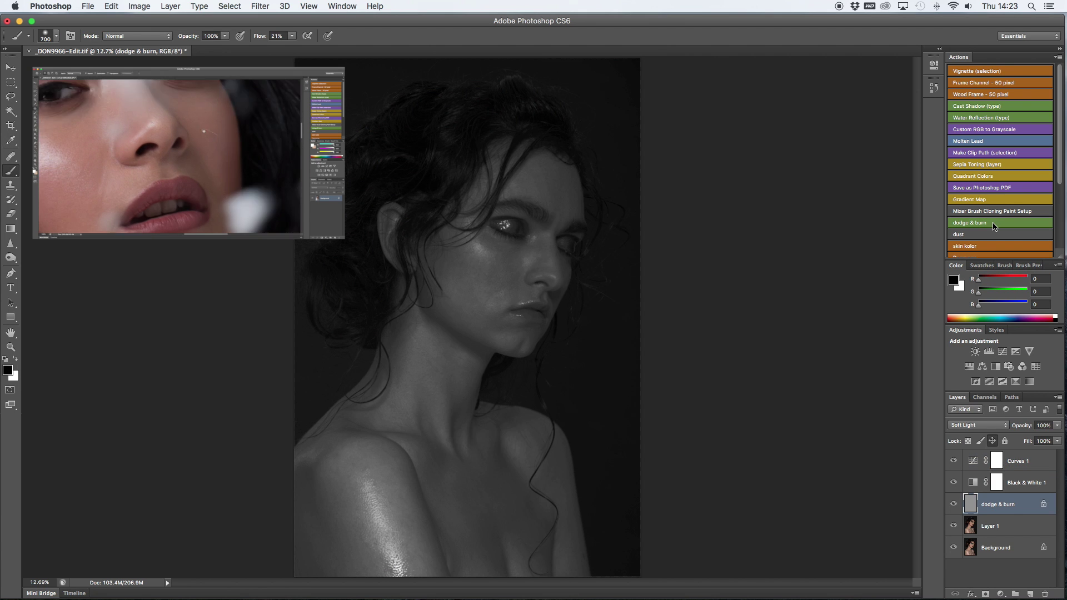
Zoom in on the face at 50%, switch the paint color to white and set the brush flow to 3%
key(super+equal)
key(super+equal)
key(super+equal)
key(super+equal)
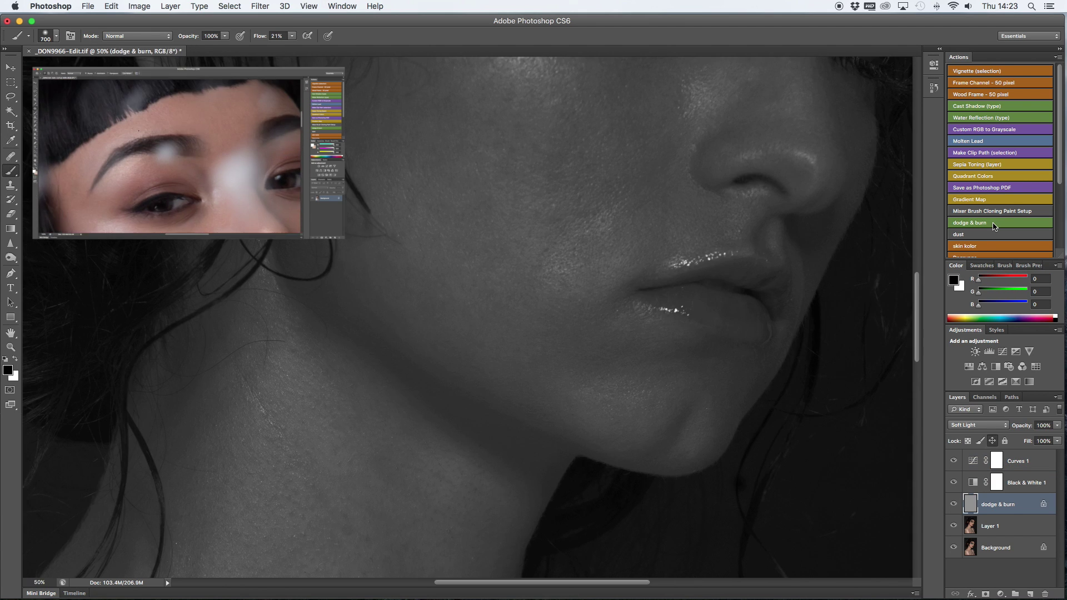
scroll(750, 250, up, 8)
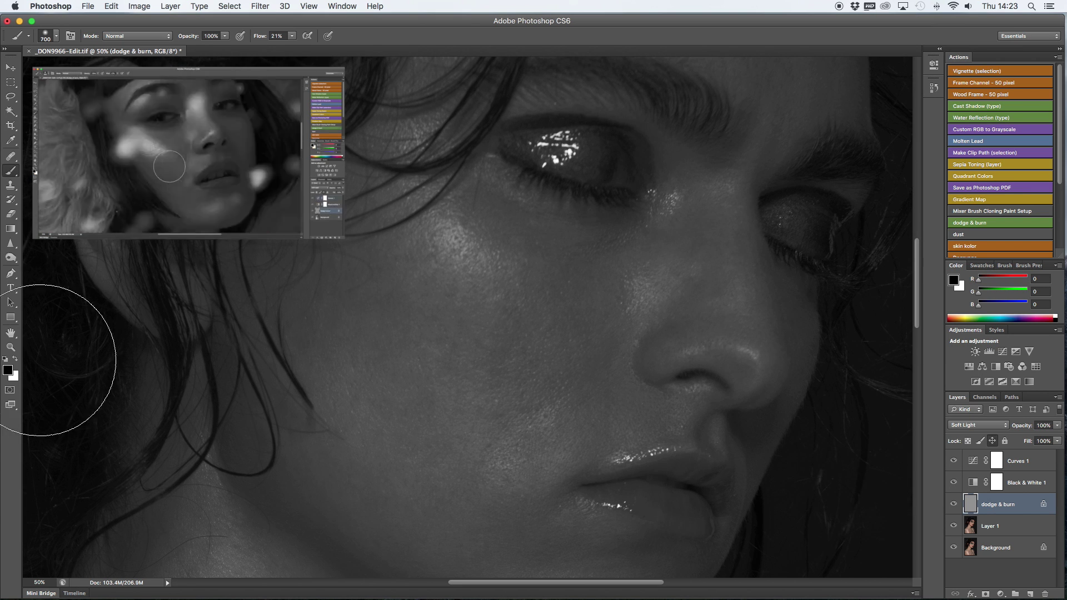
key(x)
drag(259, 36, 250, 40)
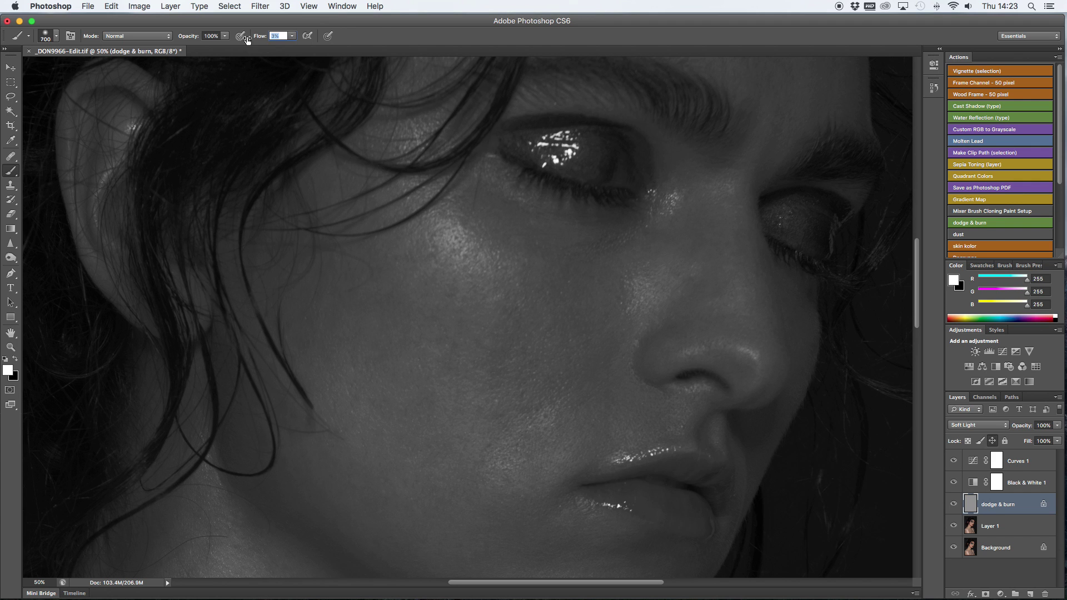
Reduce the brush to 250 px and lower its flow to 1% for gentle dodging on the face
scroll(465, 131, right, 2)
key(bracketleft)
key(bracketleft)
key(bracketleft)
key(bracketleft)
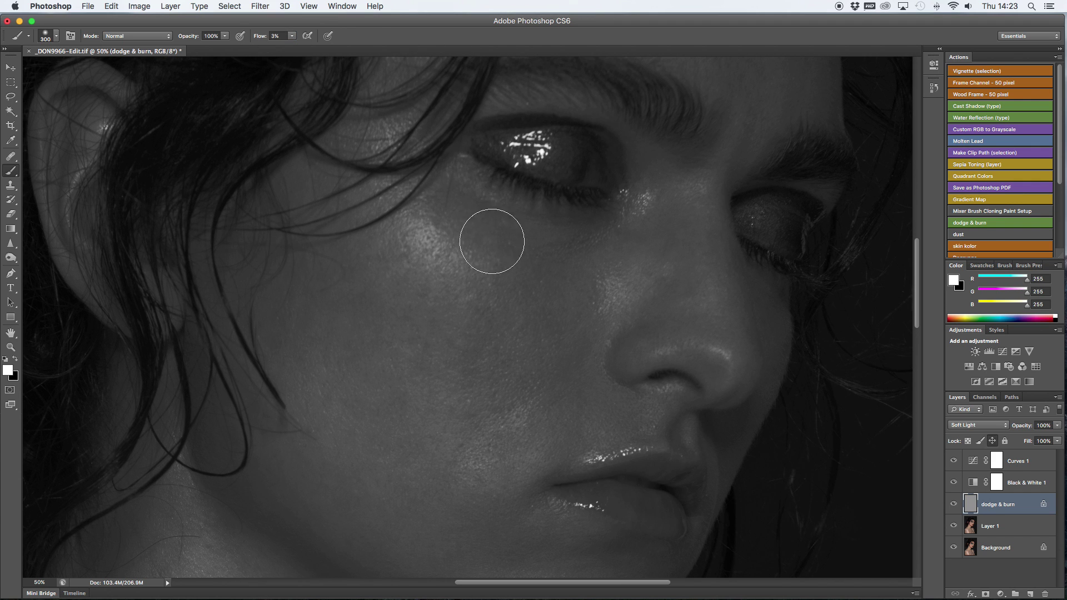
key(bracketleft)
drag(263, 36, 261, 37)
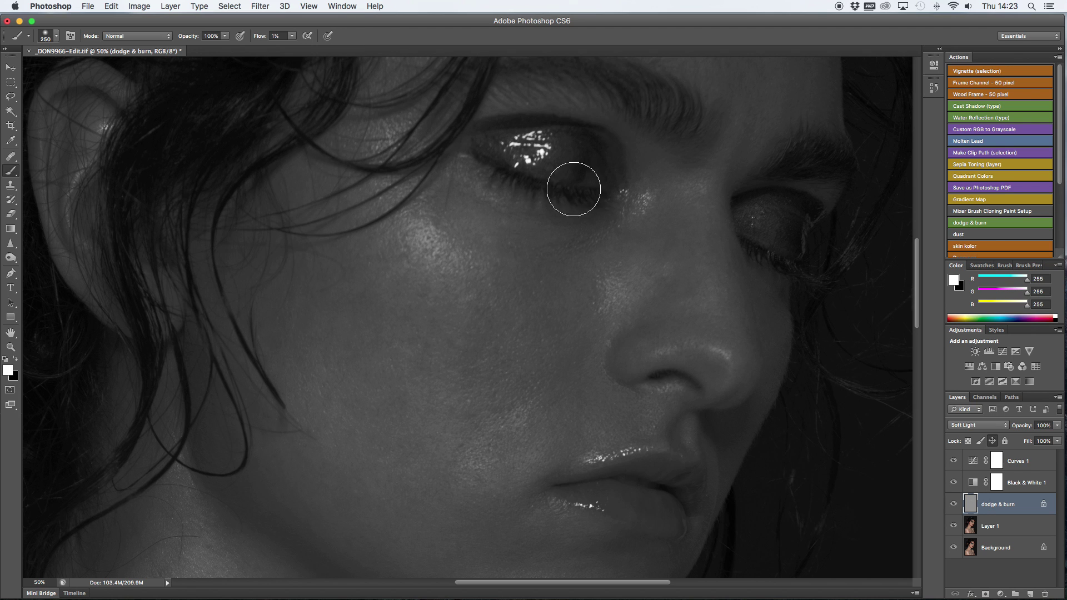
Lighten the dark patches under the eye and down the cheek with a 150 px white brush
key(bracketleft)
key(bracketleft)
key(bracketleft)
mouse_move(597, 228)
mouse_down()
mouse_move(619, 248)
mouse_move(636, 234)
mouse_move(511, 250)
mouse_move(485, 319)
mouse_move(494, 409)
mouse_move(569, 443)
mouse_move(627, 427)
mouse_move(498, 373)
mouse_up()
scroll(497, 373, up, 10)
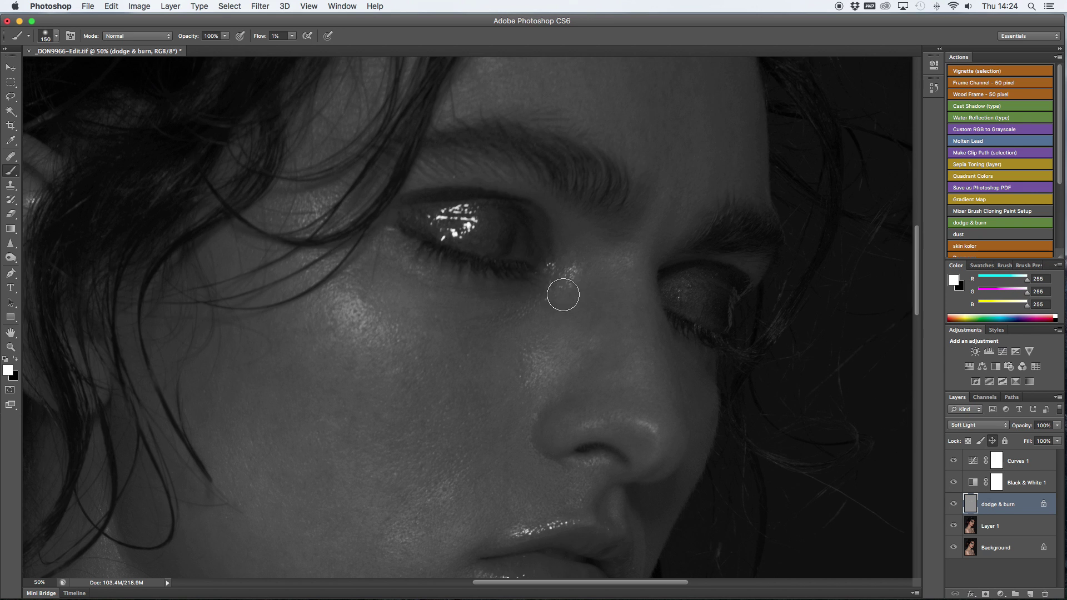
Lighten the uneven dark areas on the forehead above the brows with an 80 px brush
scroll(561, 293, right, 3)
key(bracketleft)
key(bracketleft)
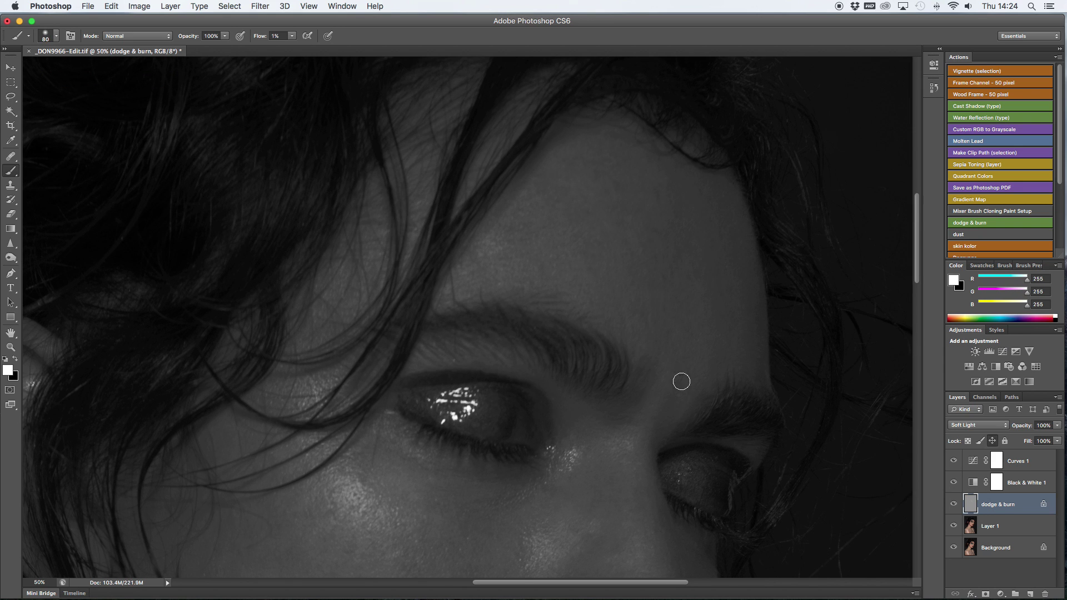
Even out the fine dark patches across the cheek with a small white brush
scroll(459, 360, down, 10)
scroll(459, 360, down, 3)
key(bracketleft)
key(bracketleft)
key(bracketleft)
key(bracketleft)
key(bracketleft)
key(bracketleft)
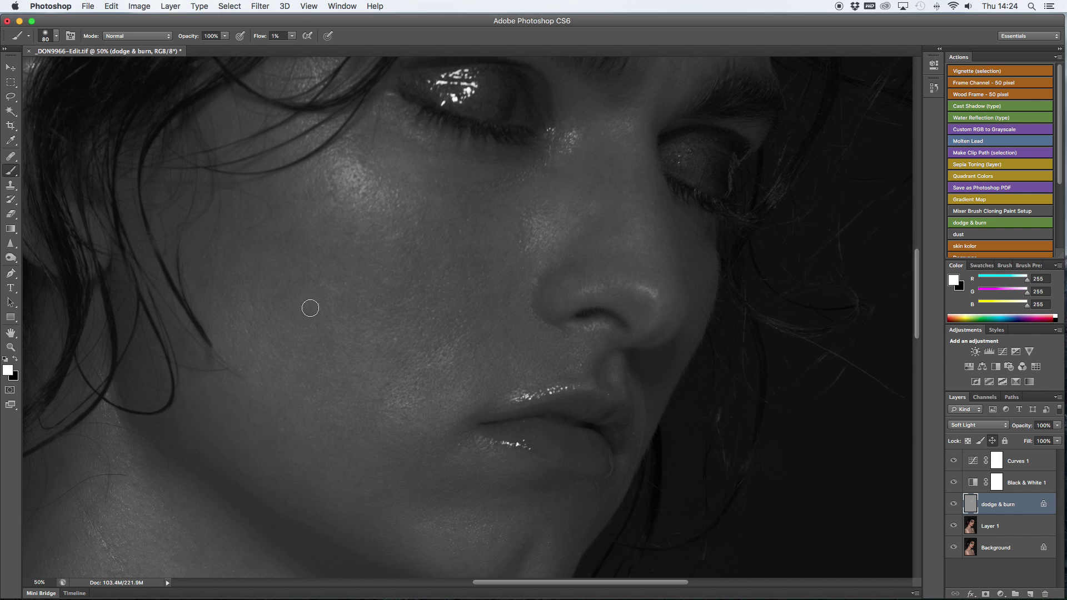
Lighten the shadowy skin around the corner of the mouth with a 125 px brush
scroll(310, 308, down, 4)
key(bracketright)
key(bracketright)
key(bracketright)
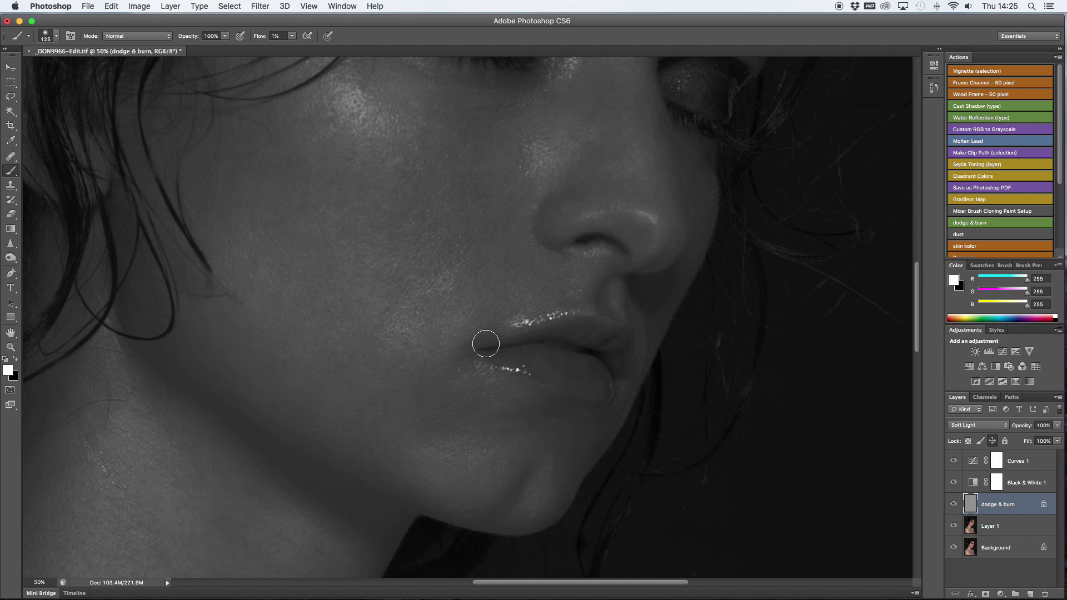
Smooth the tones of the upper forehead near the hairline with a 175 px brush
scroll(443, 375, up, 20)
key(bracketright)
key(bracketright)
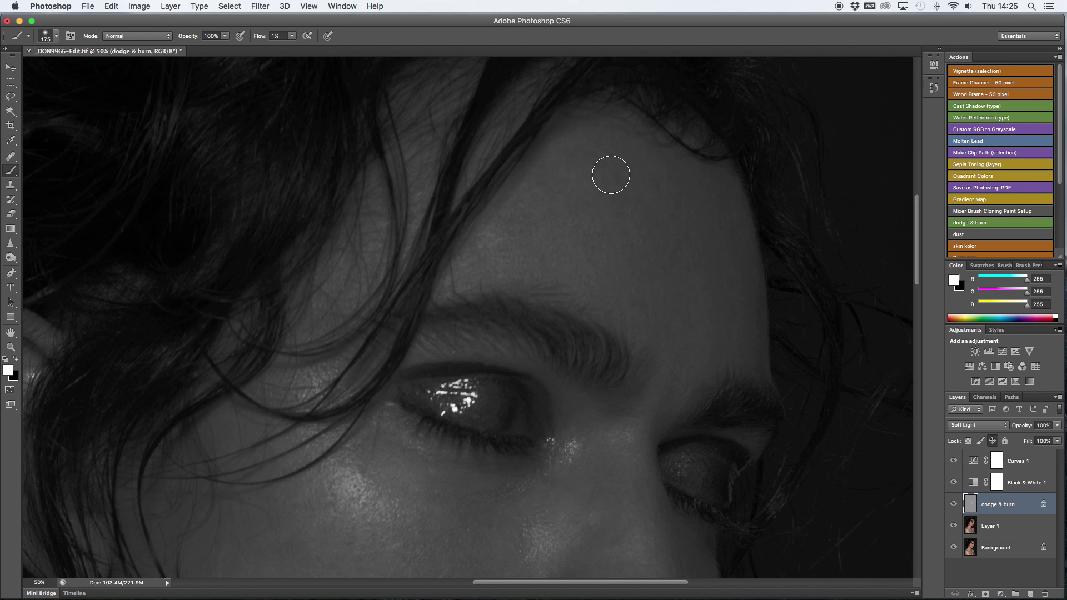
Lighten the dark patches along the side of the nose with a 125 px brush
scroll(657, 278, down, 12)
key(bracketleft)
key(bracketleft)
scroll(505, 400, right, 1)
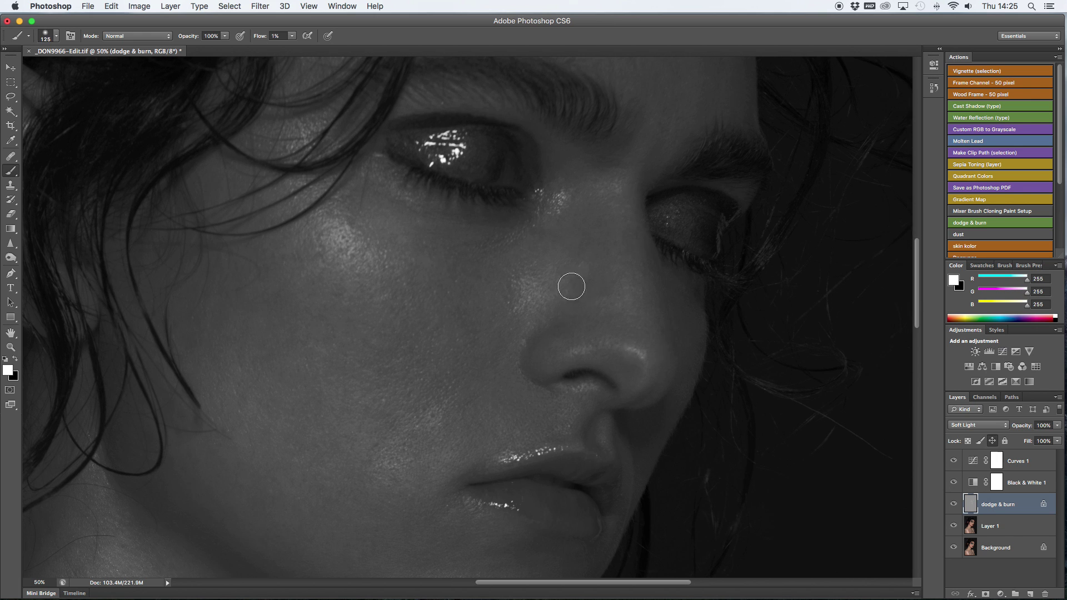
Hide the Curves 1 and Black & White 1 layers and inspect the dodged face in color from chin to forehead
click(953, 482)
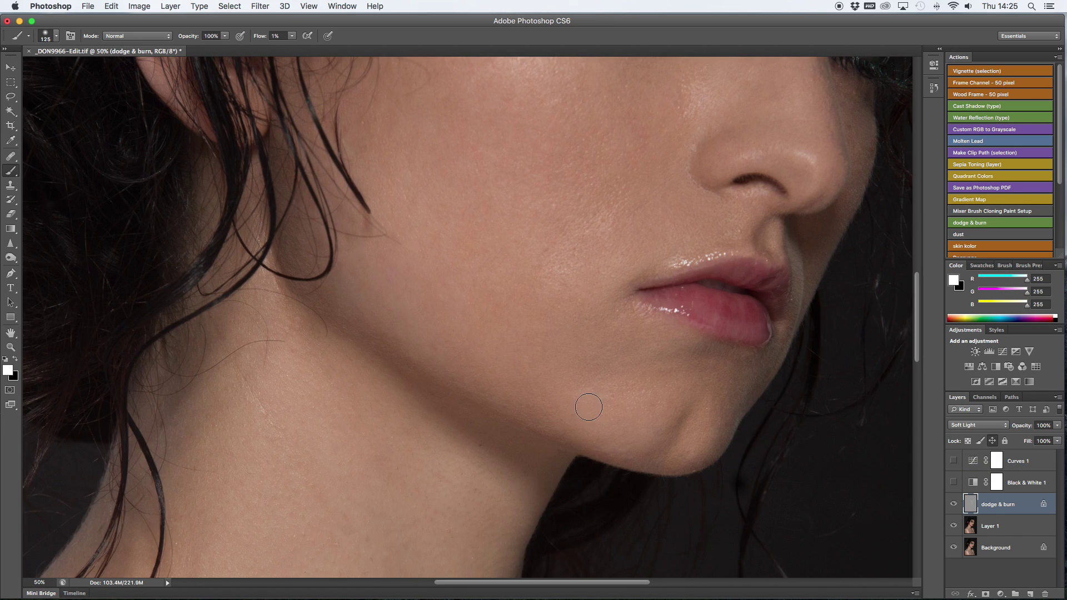
scroll(588, 407, up, 15)
scroll(588, 407, right, 3)
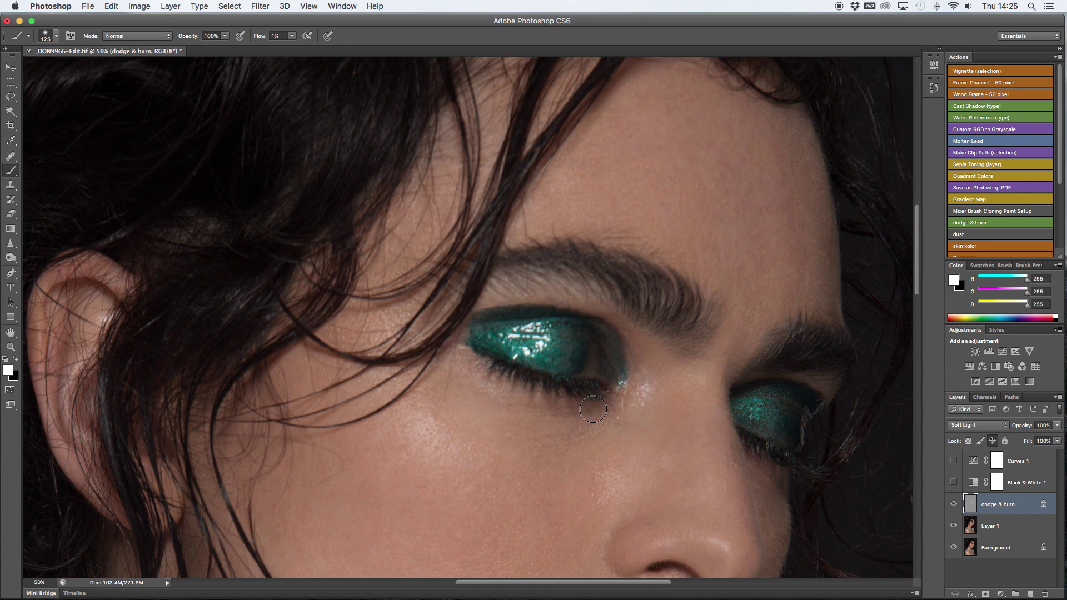
scroll(591, 410, down, 8)
scroll(591, 410, right, 1)
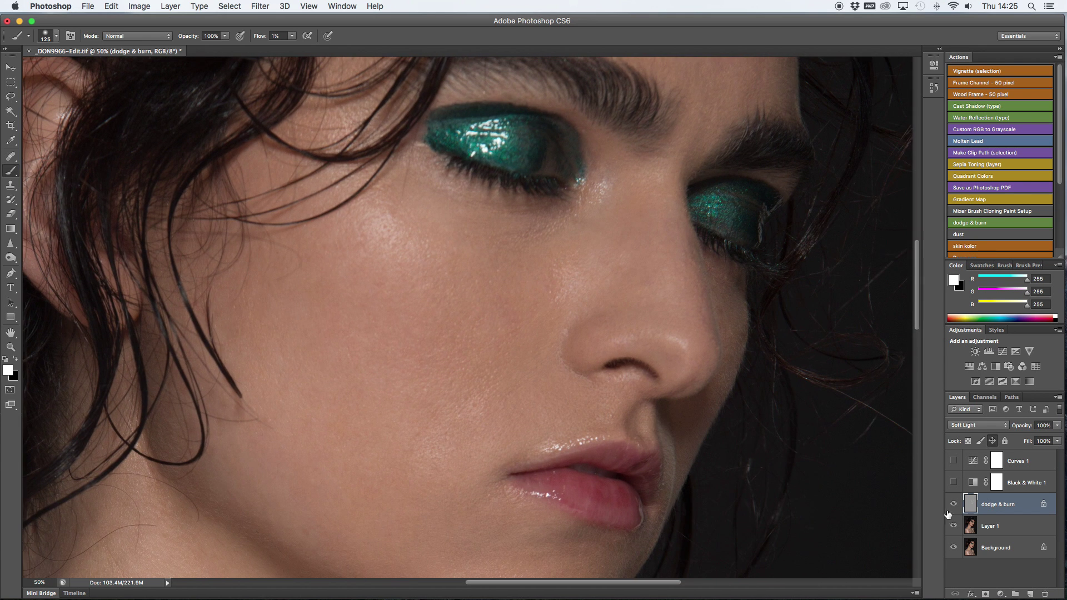
Patch the creased skin under the nearer eye on Layer 1 with clean cheek skin from just below, using the Patch tool
click(1009, 528)
click(9, 160)
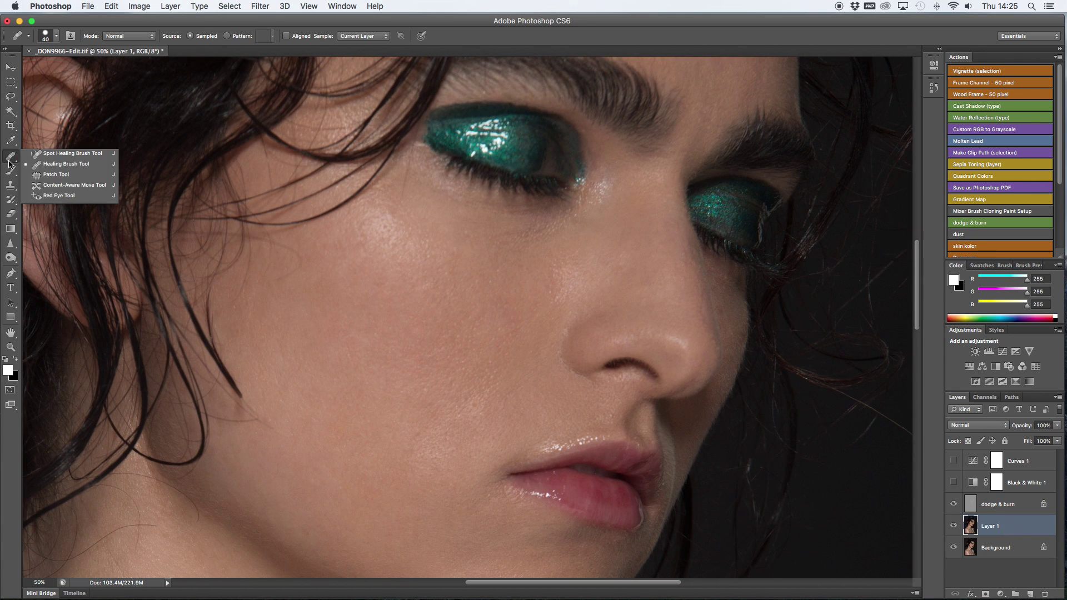
click(51, 176)
mouse_move(561, 215)
mouse_down()
mouse_move(494, 230)
mouse_move(544, 251)
mouse_up()
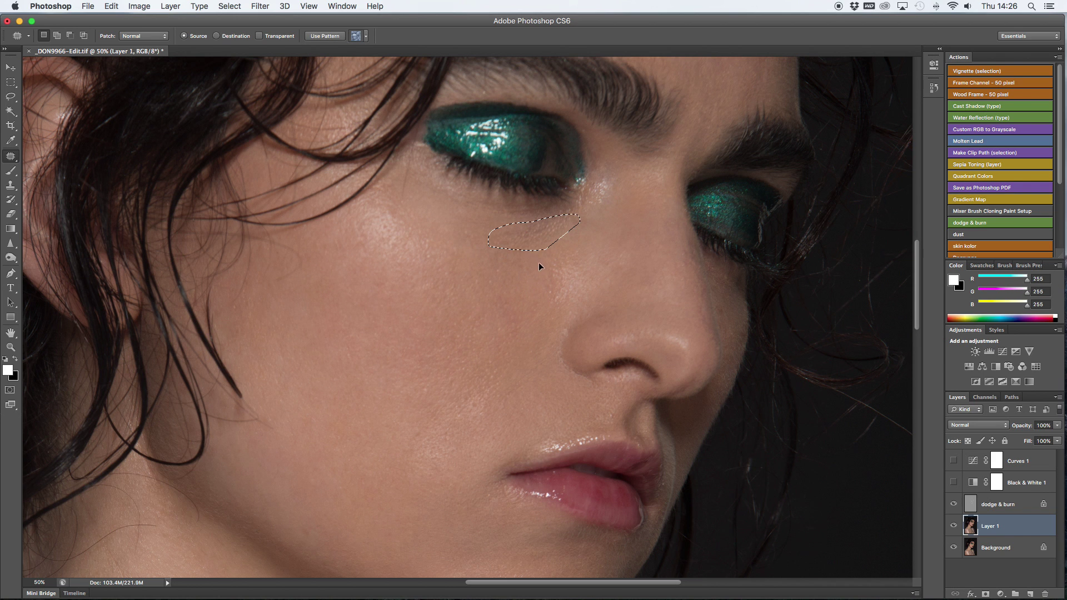
click(546, 275)
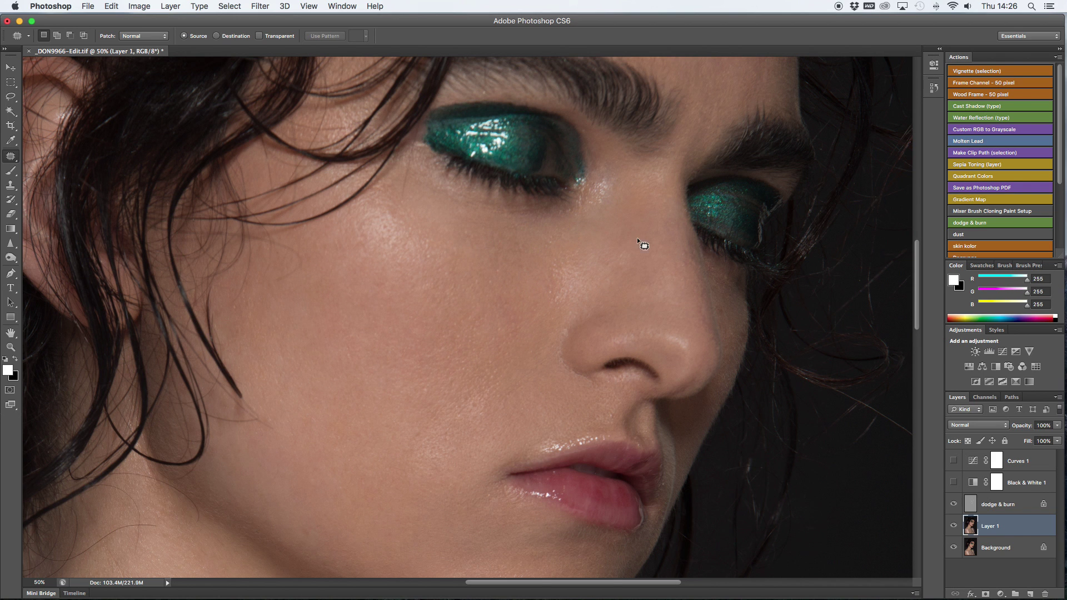
Return to the Brush on the dodge & burn layer and show the Black & White 1 and Curves 1 layers again
click(10, 172)
click(998, 504)
drag(953, 483, 954, 460)
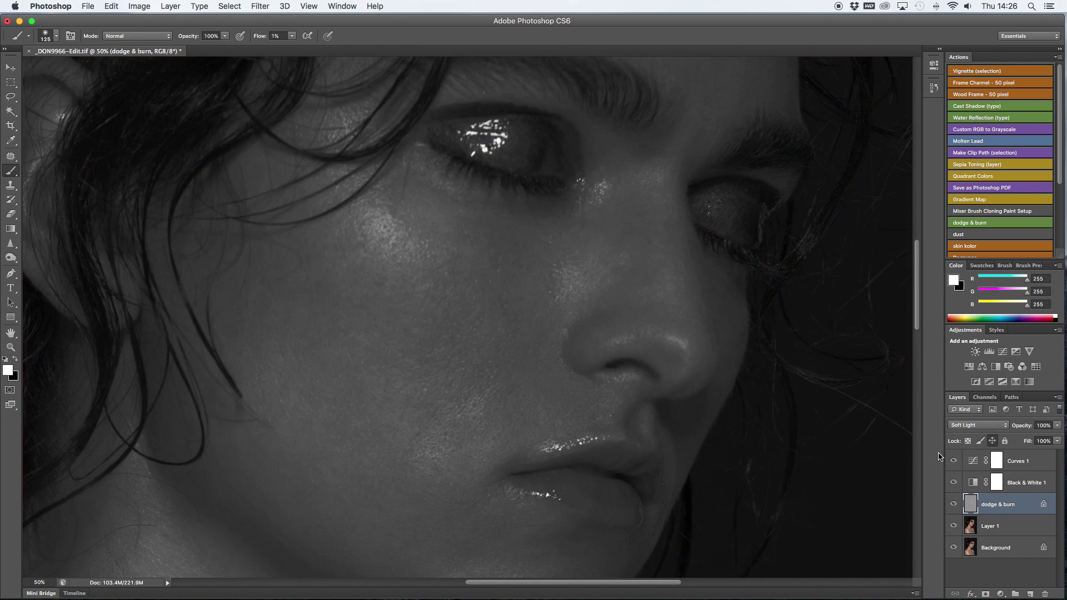
Lighten the remaining dark patches near the chin, on the nose bridge and on the cheek, using 150 px and 100 px brushes
scroll(614, 433, down, 3)
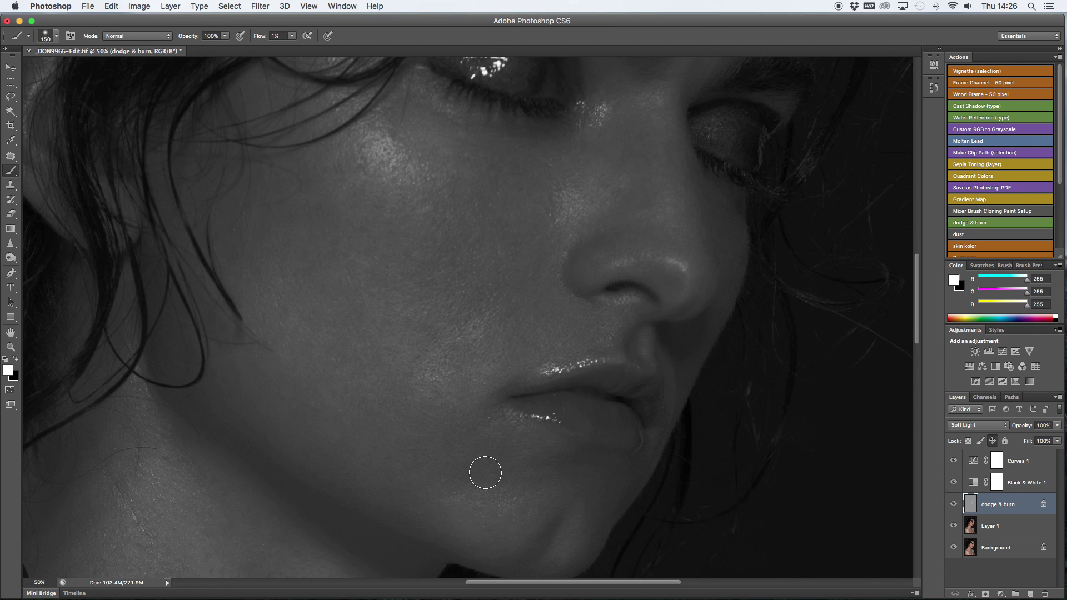
scroll(486, 472, up, 5)
scroll(662, 272, up, 5)
scroll(702, 243, down, 5)
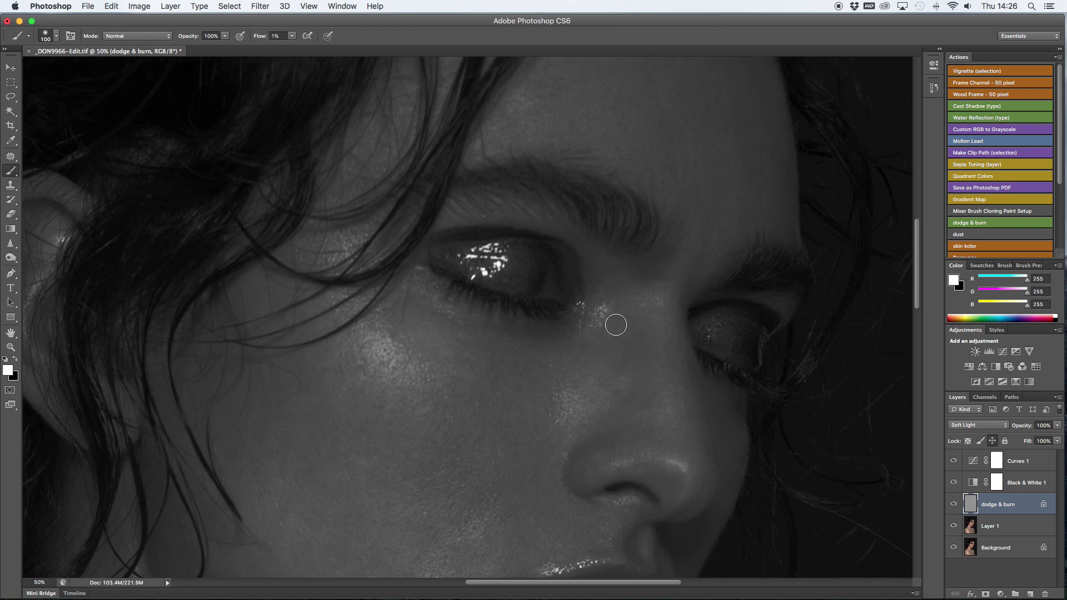
key(bracketleft)
key(bracketleft)
key(bracketleft)
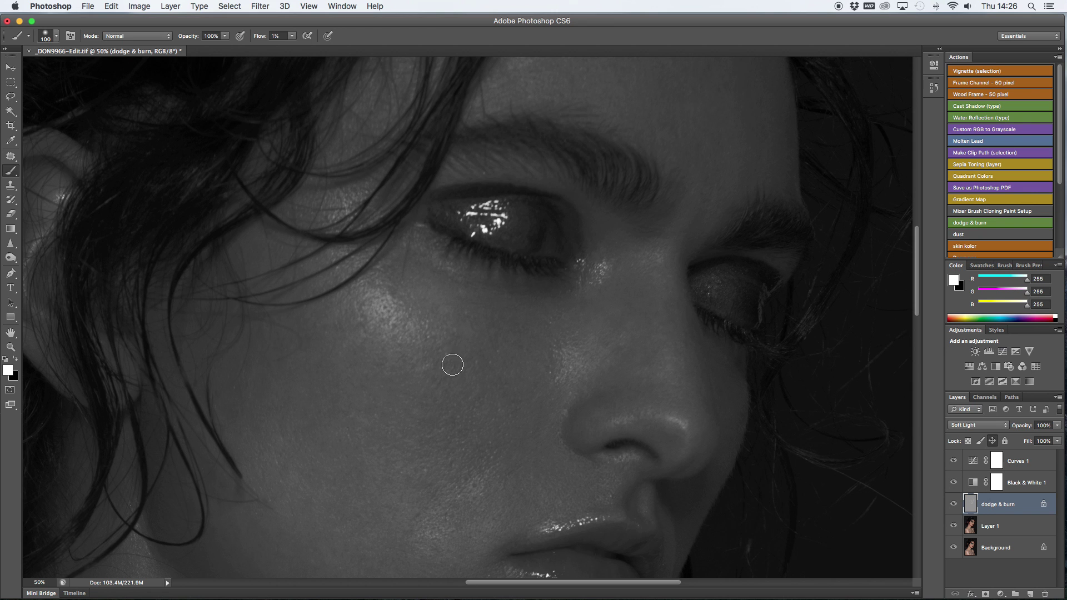
Lighten the uneven patches on the jaw and neck with 100 px and 175 px brushes at 1% flow
scroll(345, 369, down, 10)
scroll(346, 369, left, 3)
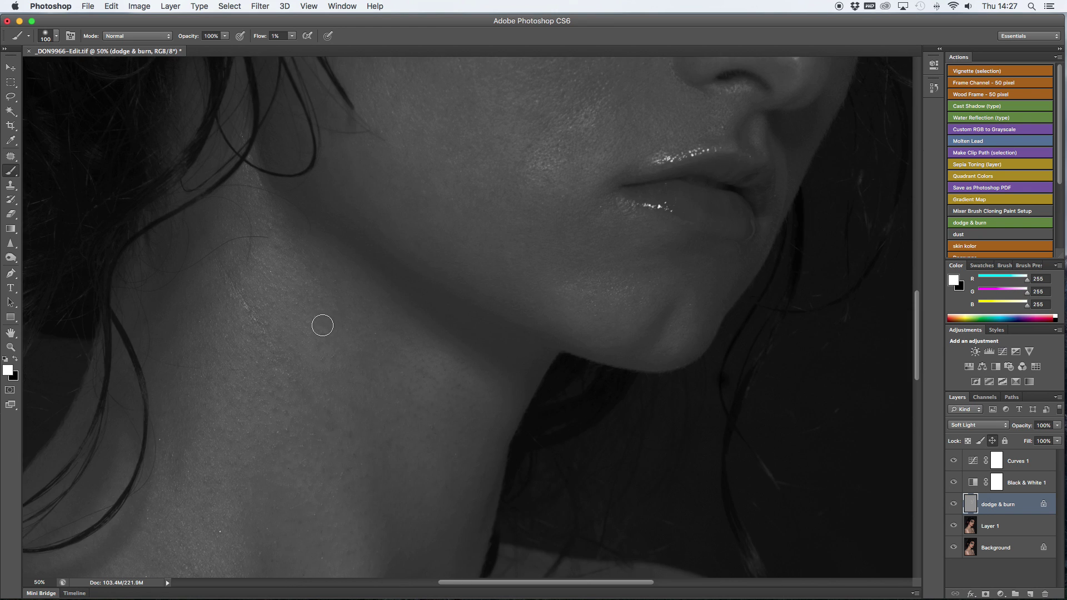
key(super+minus)
scroll(345, 322, left, 3)
key(bracketright)
key(bracketright)
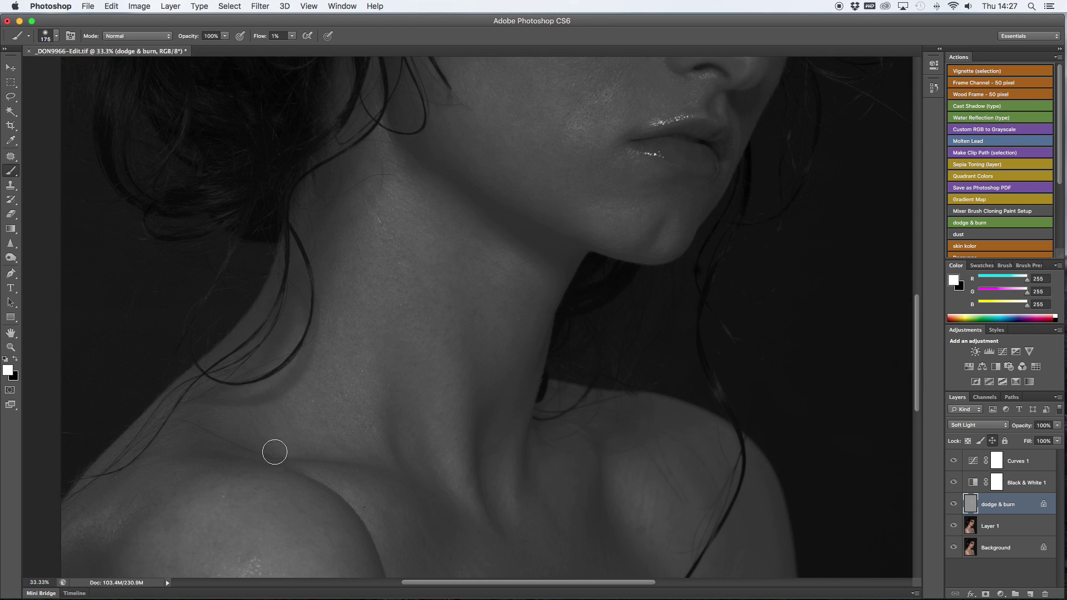
Lighten the dark areas across the chest with a large 500 px brush
scroll(528, 303, down, 5)
key(bracketright)
key(bracketright)
key(bracketright)
key(bracketright)
key(bracketright)
key(bracketright)
key(bracketright)
key(bracketright)
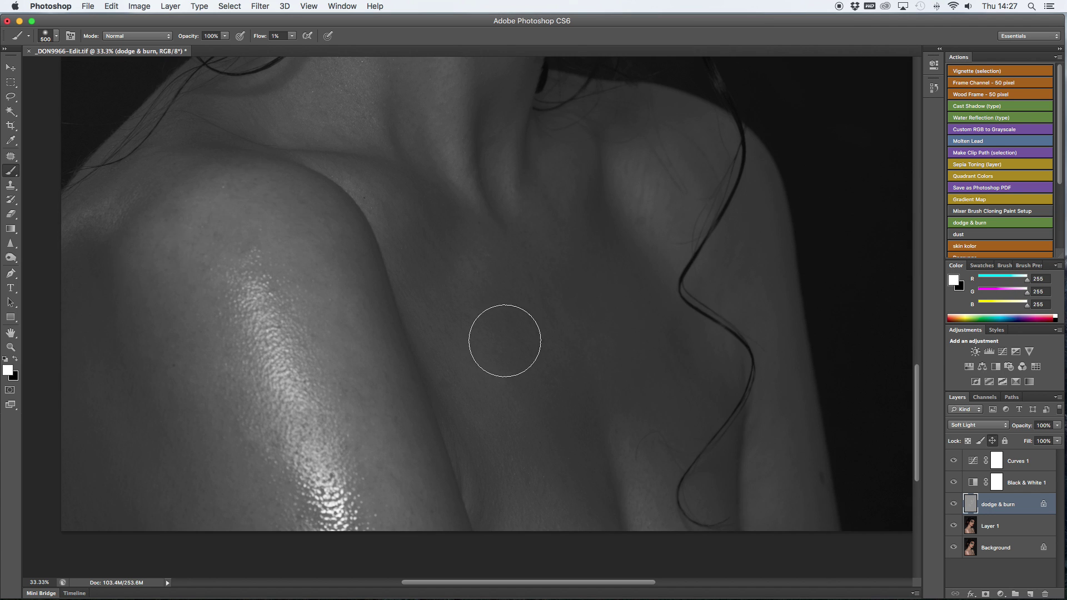
Even out the dark patches on the cheek beside the mouth with a 125 px brush
scroll(505, 340, up, 10)
key(bracketleft)
key(bracketleft)
key(bracketleft)
key(bracketleft)
key(super+plus)
key(bracketleft)
key(bracketleft)
key(bracketleft)
key(bracketleft)
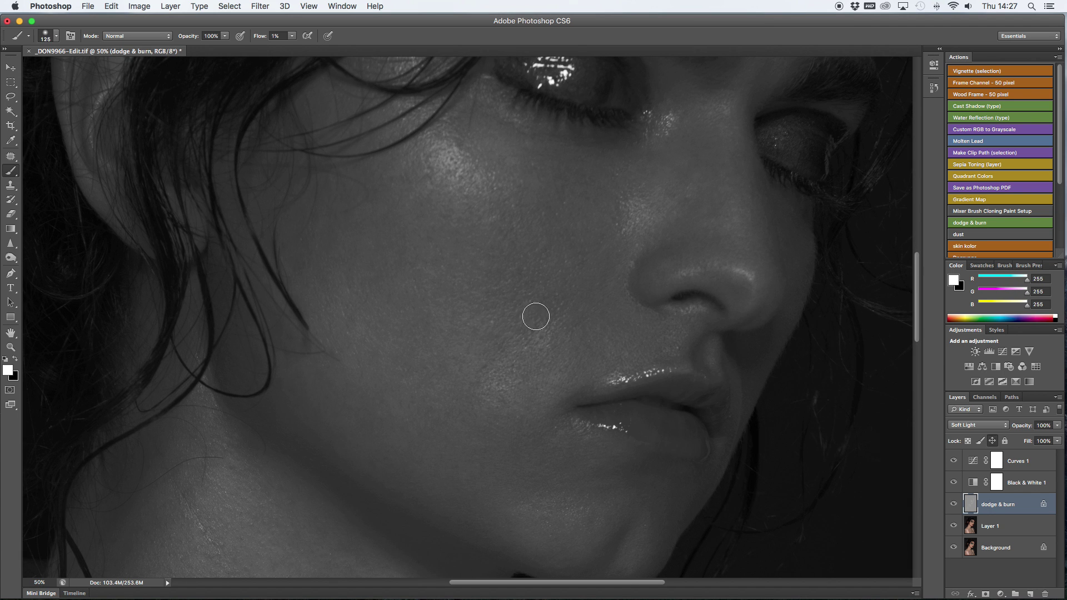
drag(536, 316, 494, 403)
drag(634, 318, 634, 254)
Lighten the small dark spots on the lower and middle cheek with 80 px and 100 px brushes
key(bracketright)
key(bracketright)
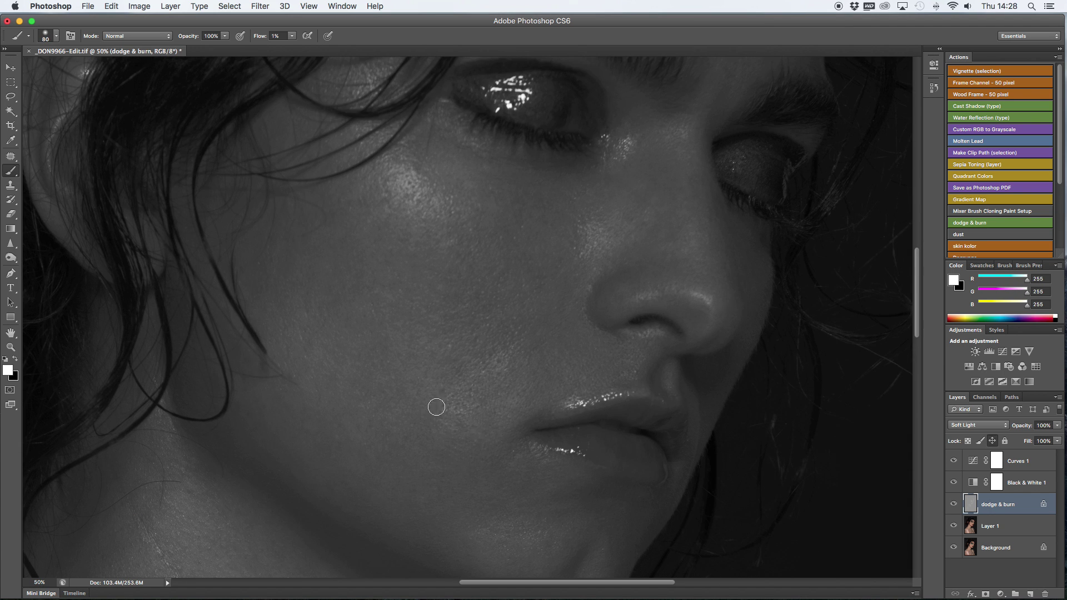
scroll(561, 327, up, 2)
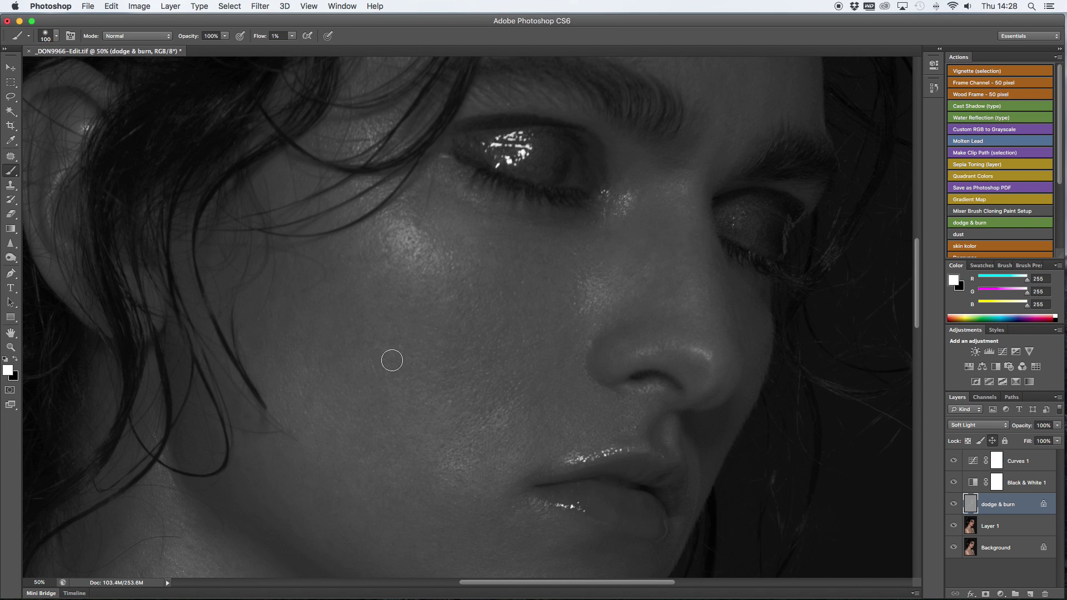
drag(686, 185, 595, 239)
key(bracketright)
key(bracketright)
key(bracketleft)
Lighten the cheek skin between the nose and the mouth corner with a 125 px brush
drag(345, 205, 345, 352)
key(bracketright)
key(bracketright)
drag(474, 195, 474, 276)
drag(456, 445, 456, 170)
key(bracketleft)
key(bracketleft)
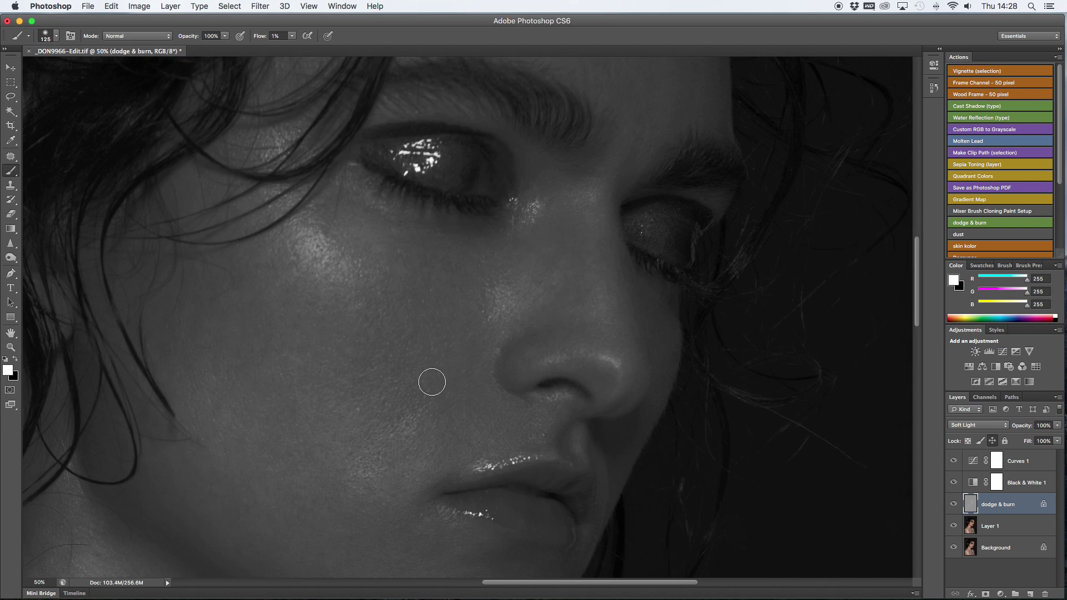
Compare the whole portrait with the dodge & burn layer off and on
key(super+0)
mouse_move(953, 461)
mouse_down()
mouse_move(954, 482)
mouse_move(954, 460)
mouse_up()
click(953, 504)
click(953, 504)
Return to the face close-up and lighten the lower cheek above the jaw with a 175 px white brush
key(super+plus)
key(super+plus)
key(super+plus)
key(super+plus)
drag(611, 207, 611, 345)
key(x)
key(bracketright)
key(bracketright)
key(bracketright)
key(x)
key(bracketright)
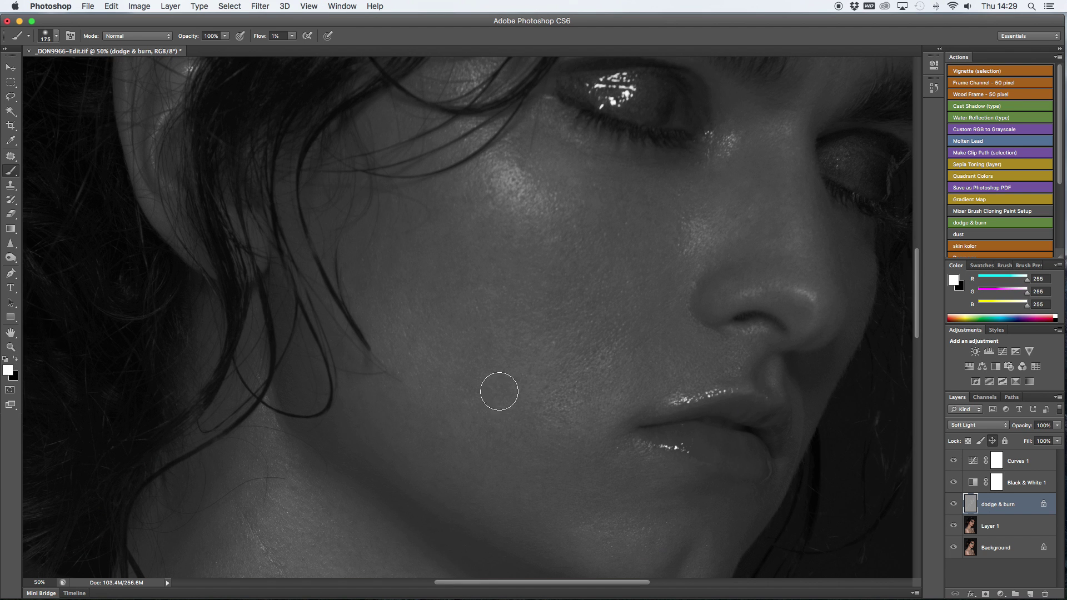
Lighten the skin between the nostril and the upper lip with a 125 px brush
drag(700, 170, 638, 208)
key(bracketright)
key(bracketright)
key(bracketleft)
key(bracketleft)
key(bracketleft)
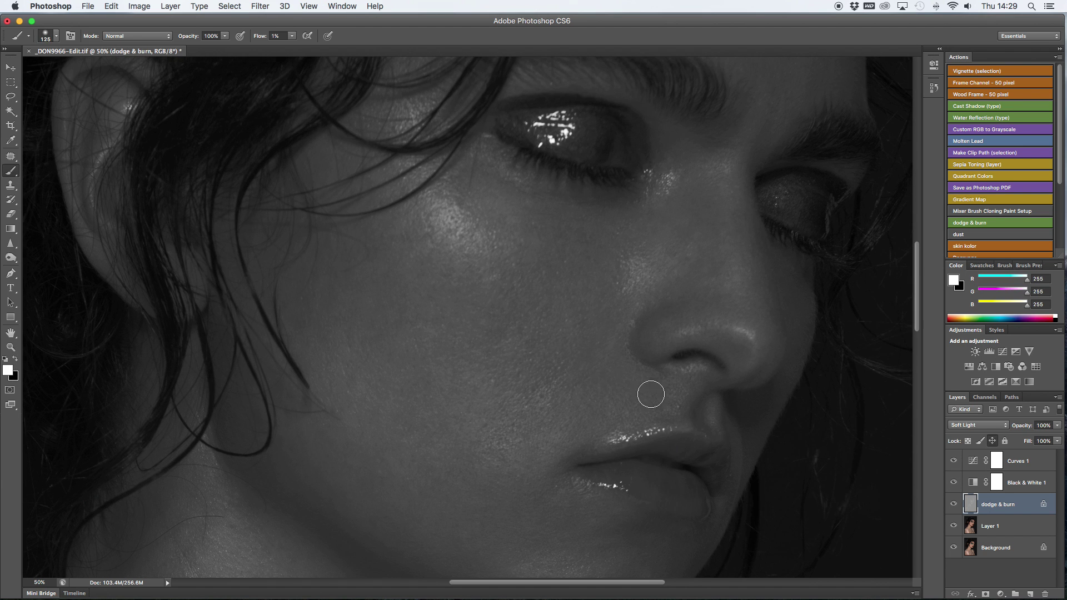
Lighten the dark patches on the cheek and under the nearer eye with 100 px and 90 px brushes
scroll(651, 394, up, 3)
scroll(633, 277, down, 2)
key(bracketright)
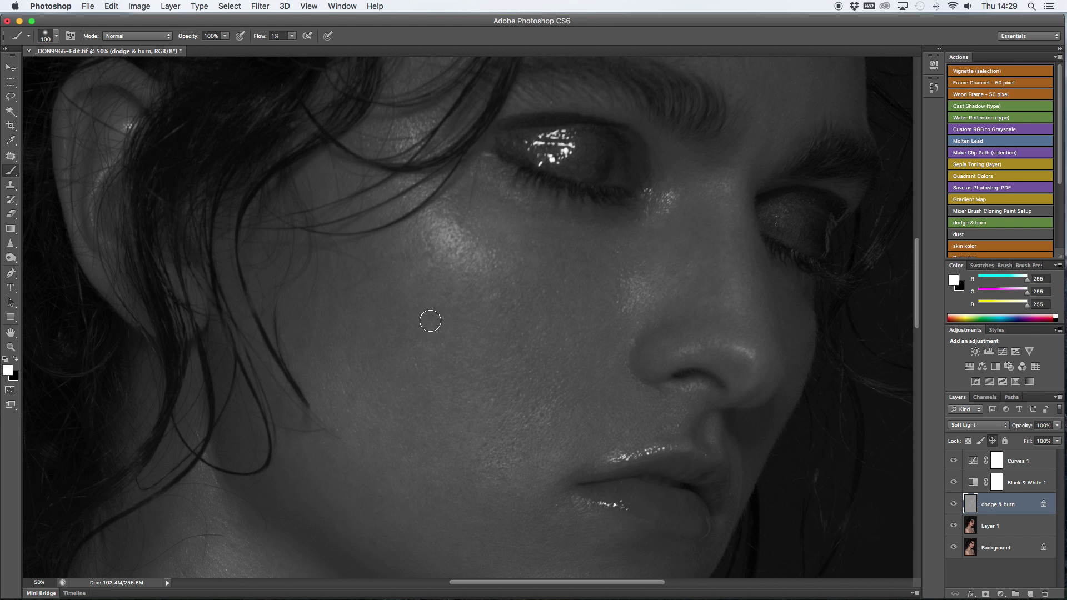
scroll(472, 377, down, 3)
scroll(611, 389, up, 5)
key(bracketleft)
key(bracketleft)
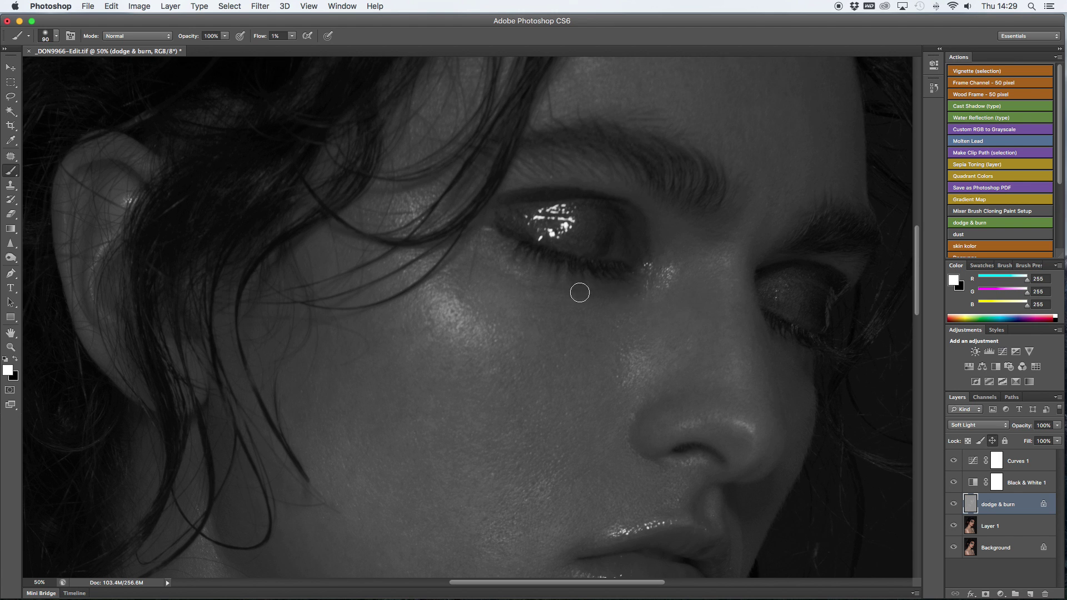
Lighten the forehead skin above the nearer eyebrow with a 100 px brush
scroll(667, 262, up, 3)
scroll(700, 247, right, 3)
key(bracketleft)
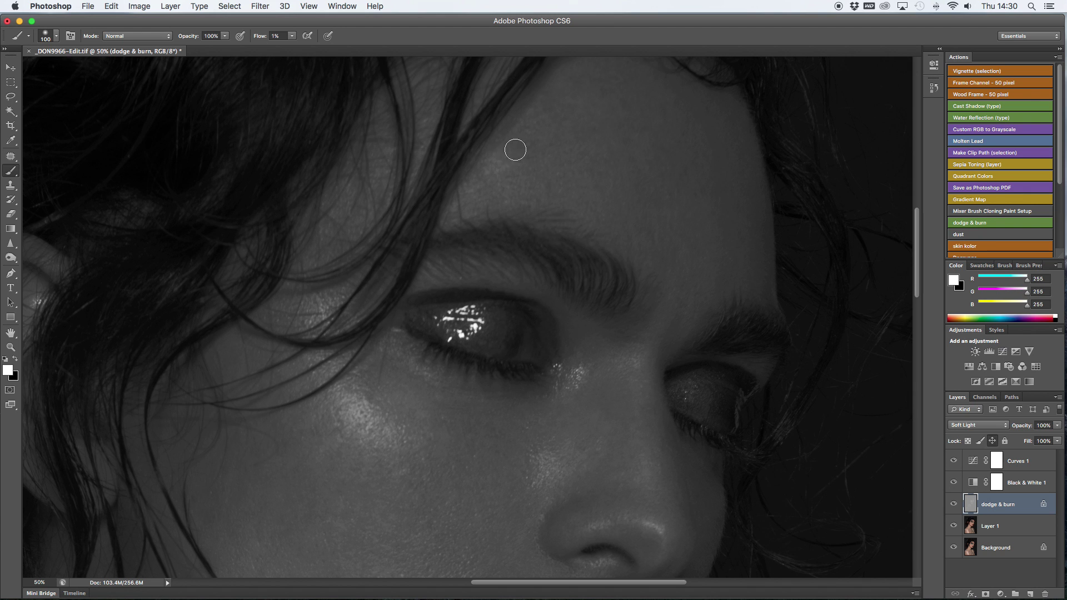
Raise the brush flow to 4% and lighten the shadows on the neck with a 250 px brush
scroll(489, 188, down, 15)
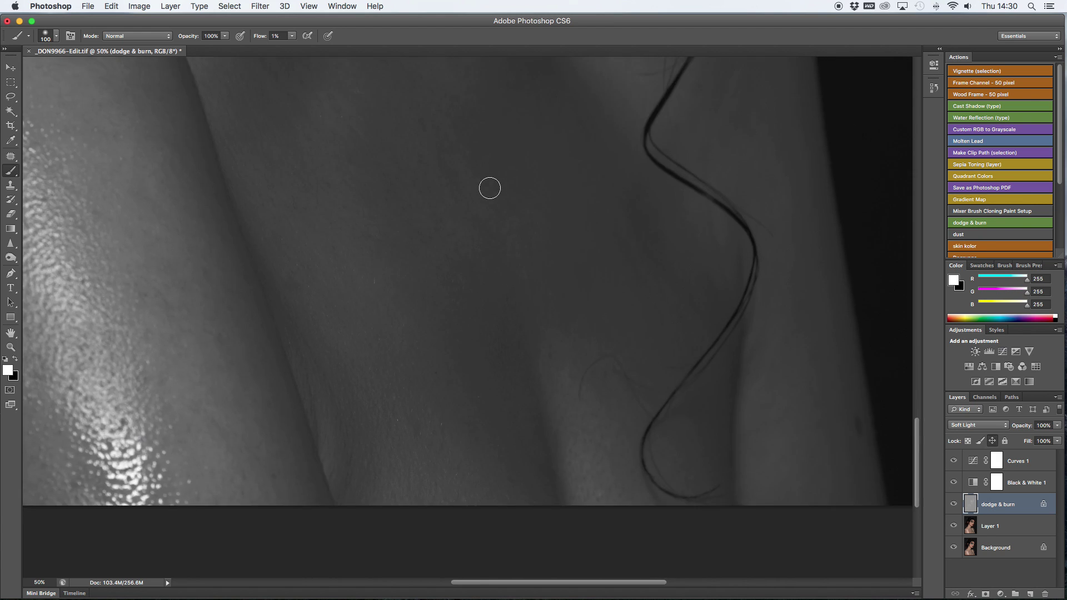
key(super+minus)
scroll(474, 179, up, 3)
scroll(455, 233, left, 2)
key(bracketright)
key(bracketright)
key(bracketright)
key(bracketright)
key(bracketright)
key(bracketright)
key(bracketright)
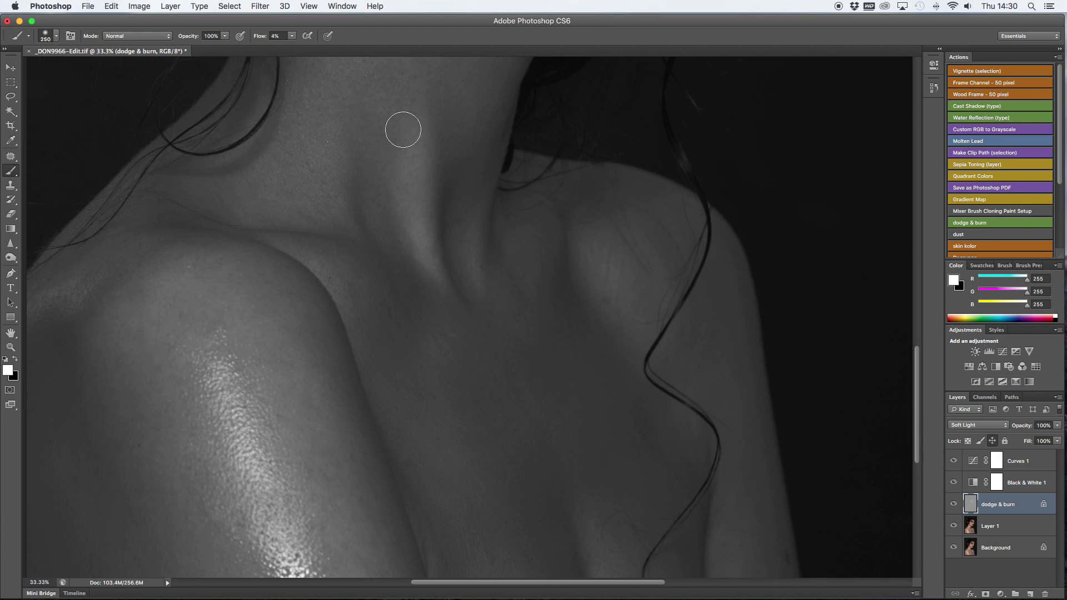
Lighten the chest and the collarbone area by the nearer shoulder with 500 px and 300 px brushes
scroll(647, 317, down, 5)
key(bracketright)
key(bracketright)
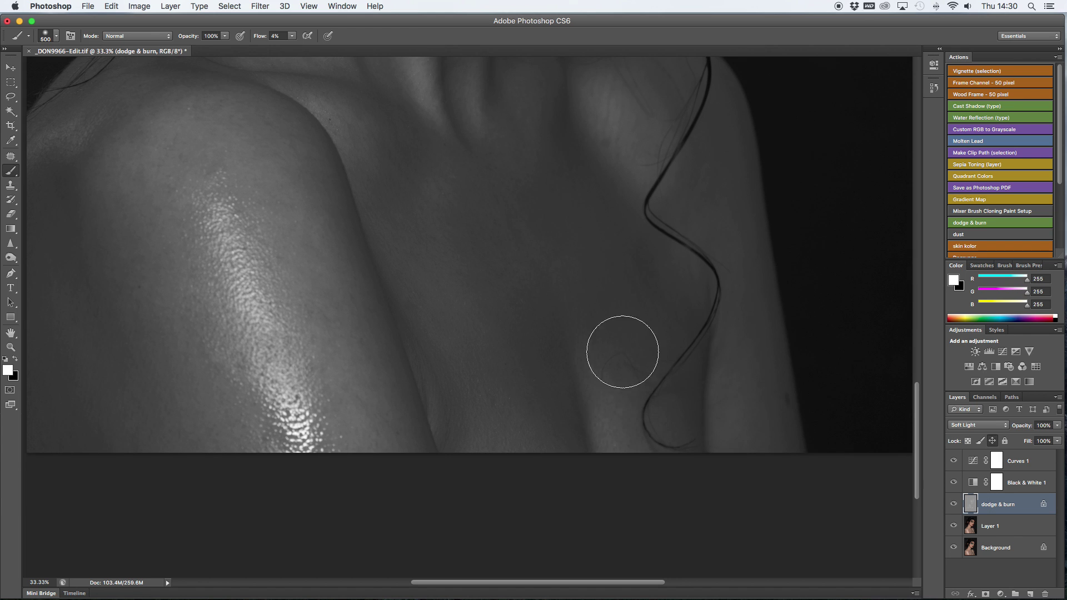
scroll(456, 323, up, 4)
key(bracketleft)
key(bracketright)
key(bracketright)
key(bracketleft)
key(bracketleft)
key(bracketleft)
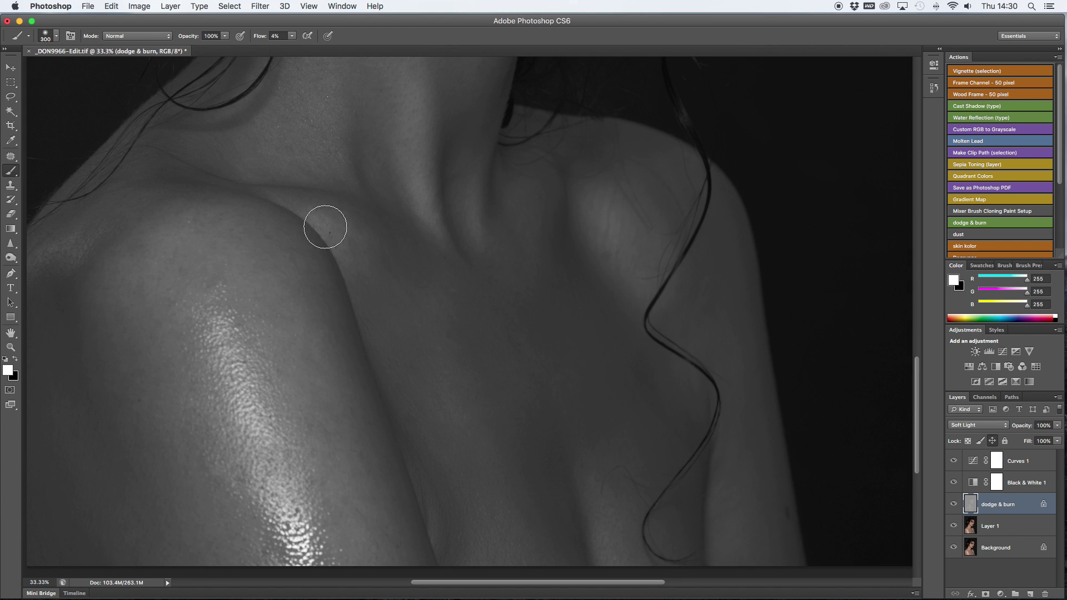
Smooth the shadows on the neck and nearer shoulder with 300 px and 175 px brushes
scroll(339, 208, up, 3)
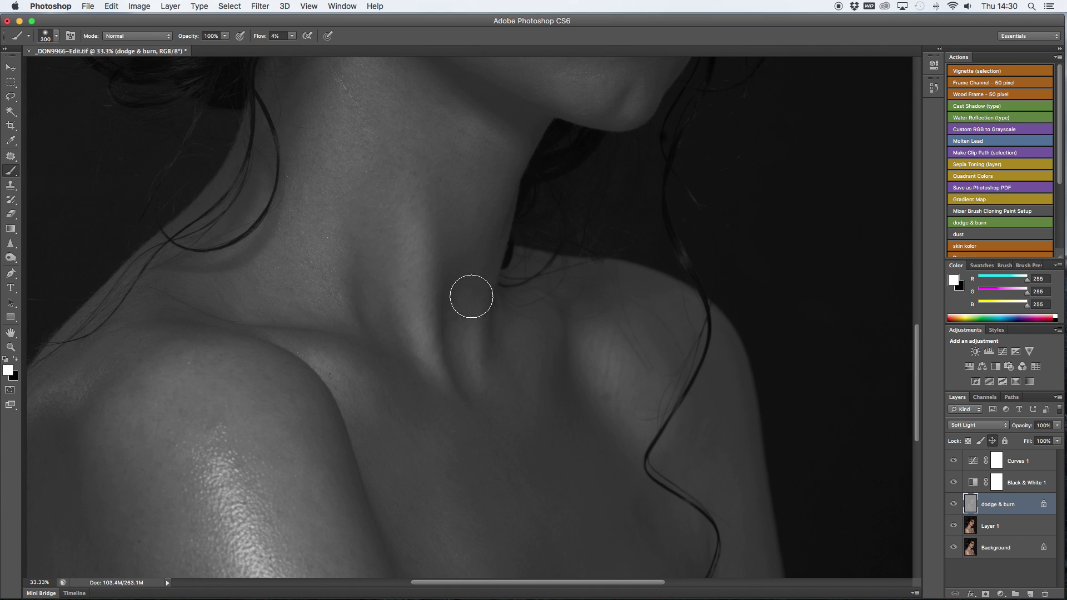
scroll(333, 226, up, 3)
key(bracketleft)
scroll(253, 392, down, 4)
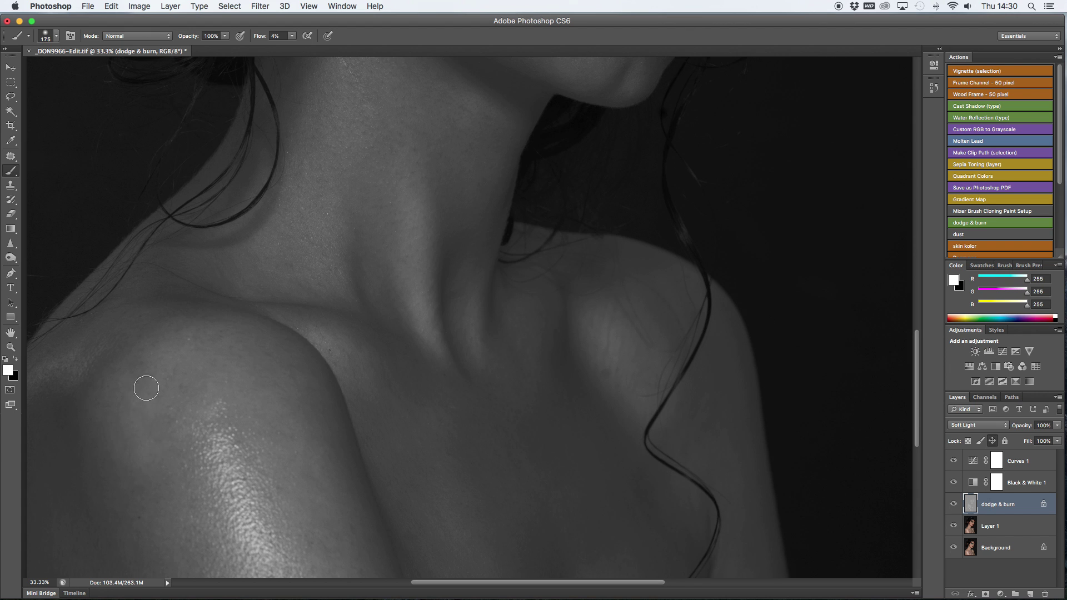
Lighten the dark area on the lower chest beside the hanging curl with a 400 px brush
scroll(146, 388, down, 3)
key(bracketright)
key(bracketright)
key(bracketright)
key(bracketright)
key(bracketright)
key(bracketright)
key(bracketleft)
key(bracketleft)
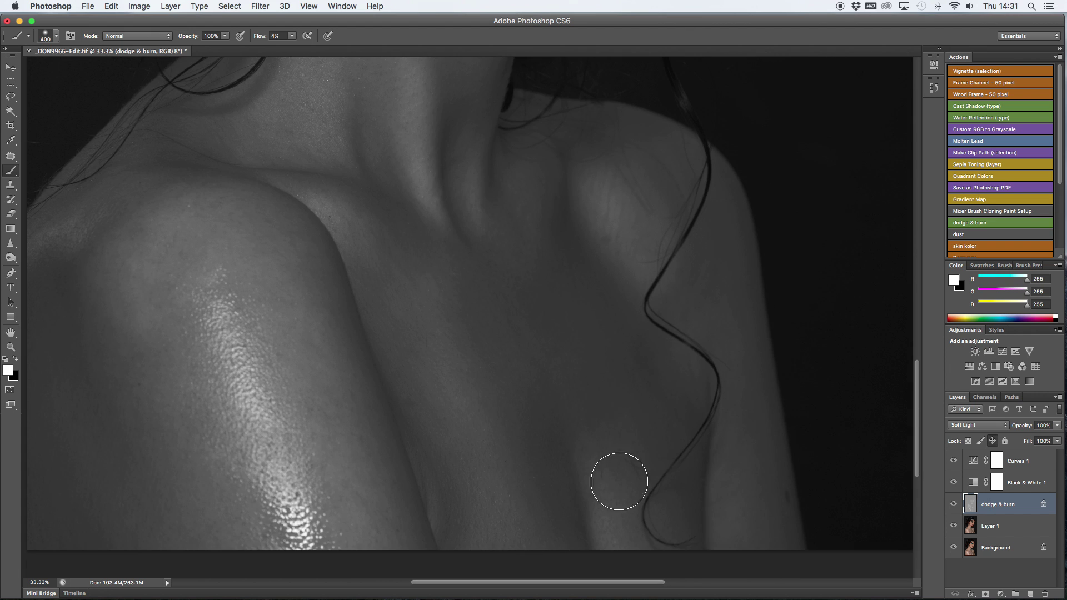
Lighten the shadow between the tendons at the base of the neck with a 300 px brush
key(bracketleft)
key(bracketleft)
key(bracketleft)
key(bracketright)
key(bracketright)
key(bracketright)
key(bracketright)
scroll(465, 178, up, 3)
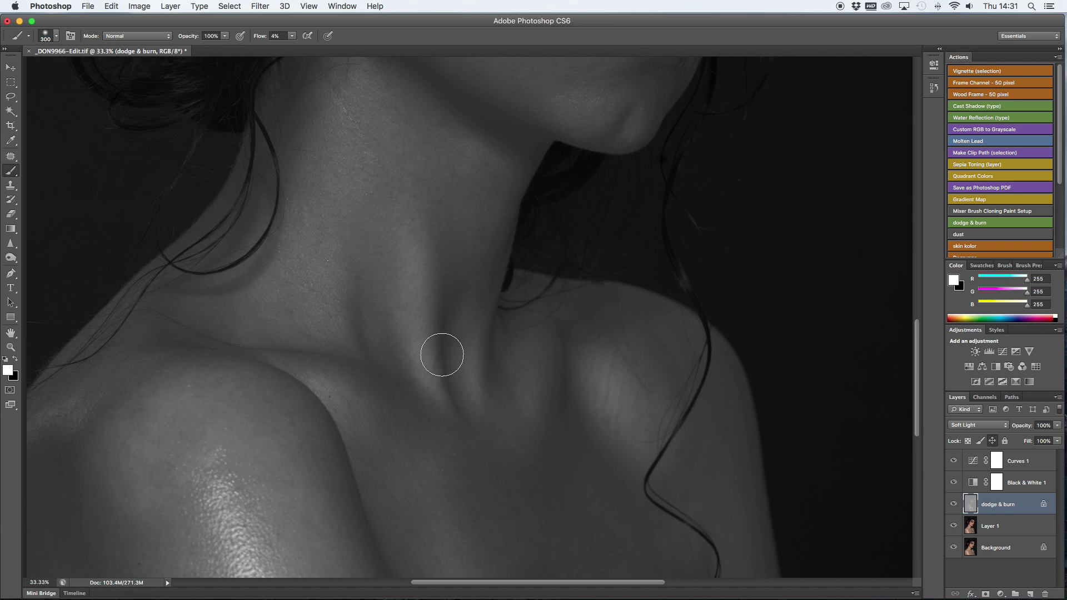
Hide the Curves 1 and Black & White 1 layers and compare the whole portrait with dodge & burn off and on
key(super+0)
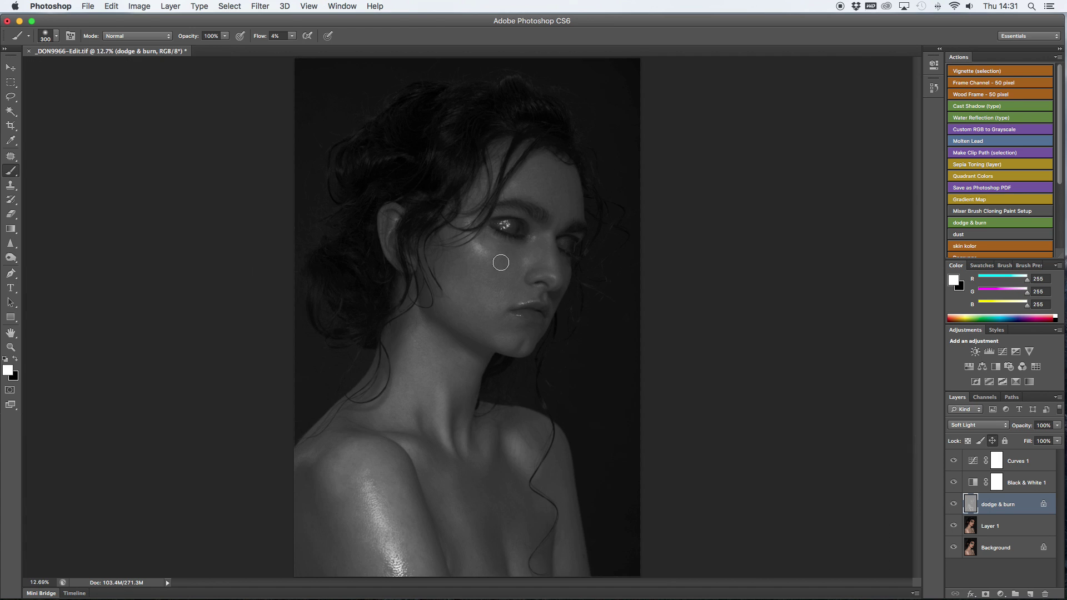
drag(953, 484, 952, 469)
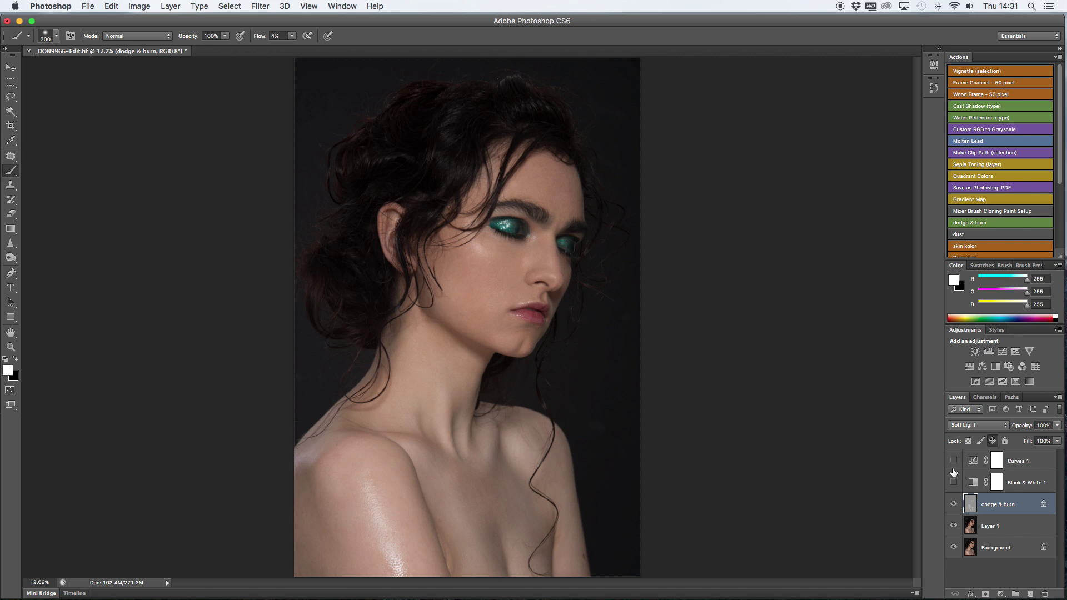
click(954, 504)
click(953, 504)
click(953, 504)
click(952, 504)
Erase the dodging over the chest and neck on the dodge & burn layer with a 1100 px Eraser at 0% hardness
click(12, 215)
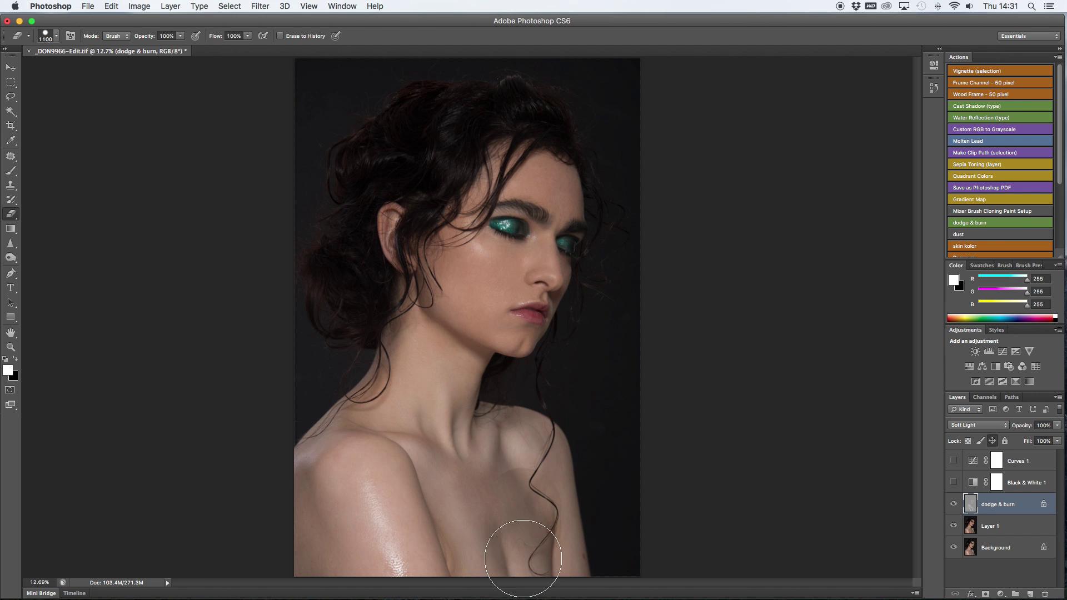
key(bracketright)
key(bracketright)
click(56, 36)
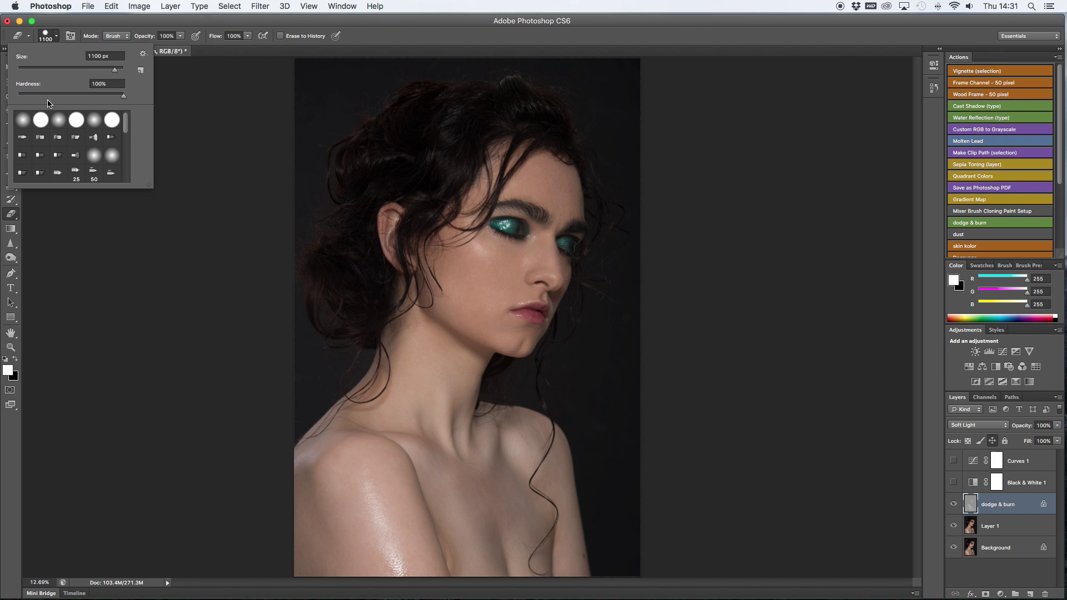
click(19, 95)
mouse_move(528, 444)
mouse_down()
mouse_move(516, 531)
mouse_move(447, 498)
mouse_move(476, 590)
mouse_up()
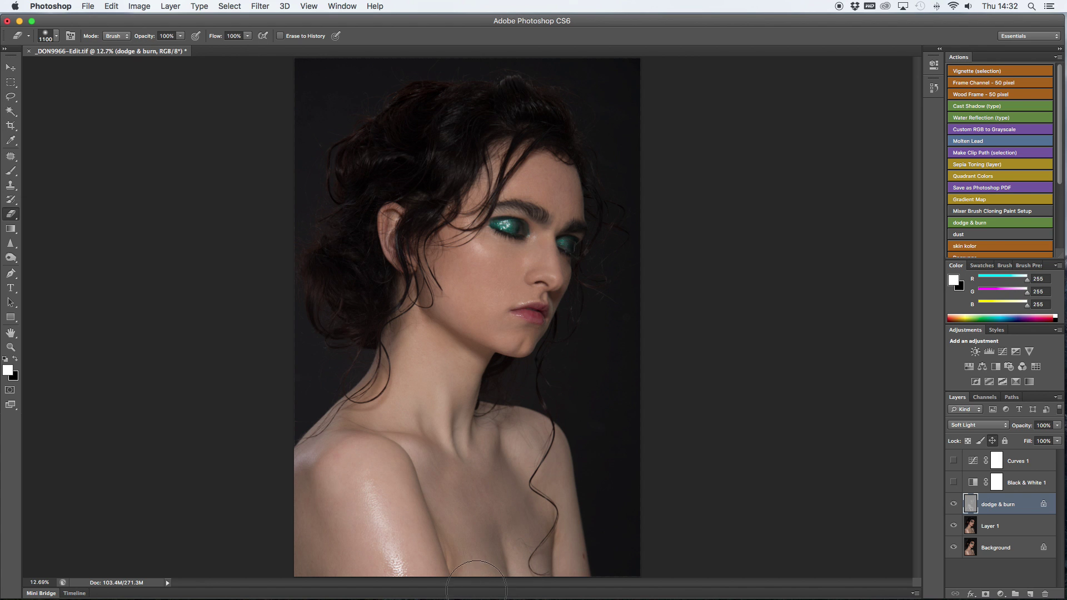
drag(410, 354, 395, 407)
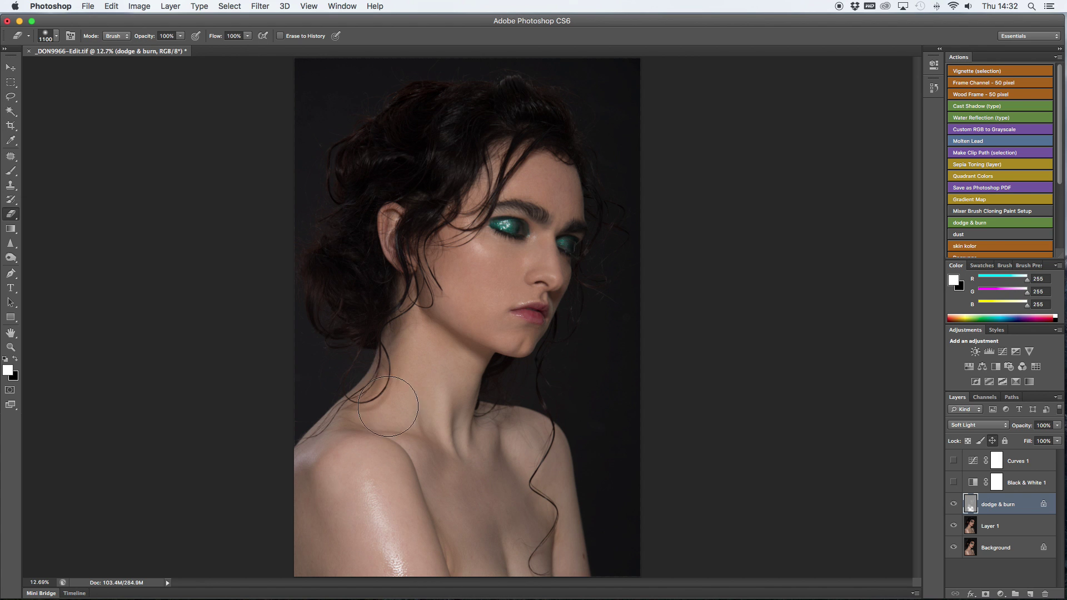
Show Curves 1 and Black & White 1 again and brush white over the forehead on dodge & burn at 175 px
click(954, 461)
key(j)
key(super+plus)
key(super+plus)
key(super+plus)
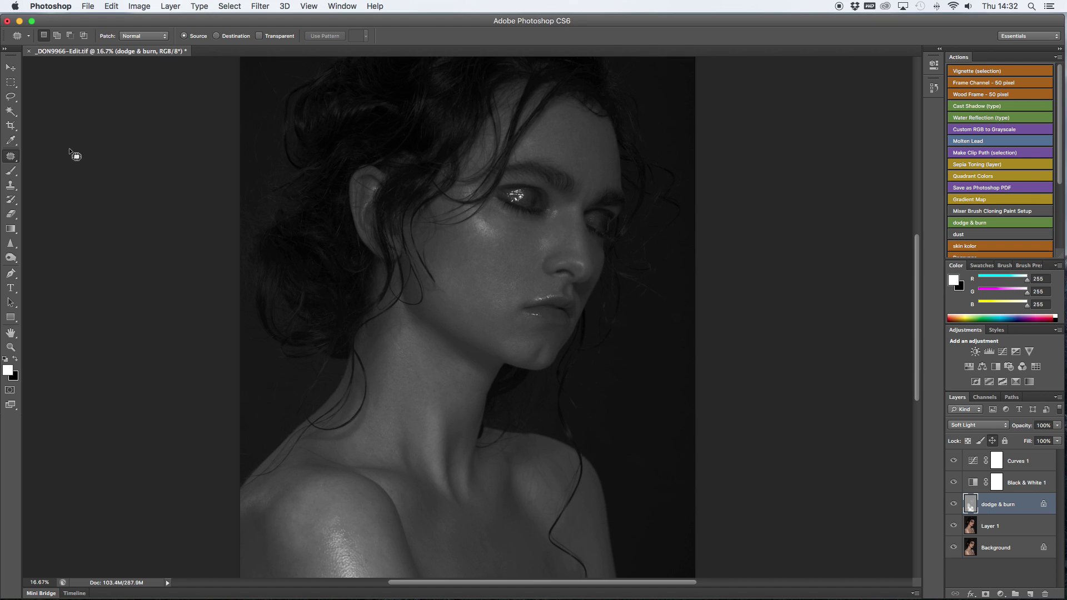
scroll(75, 156, up, 5)
key(b)
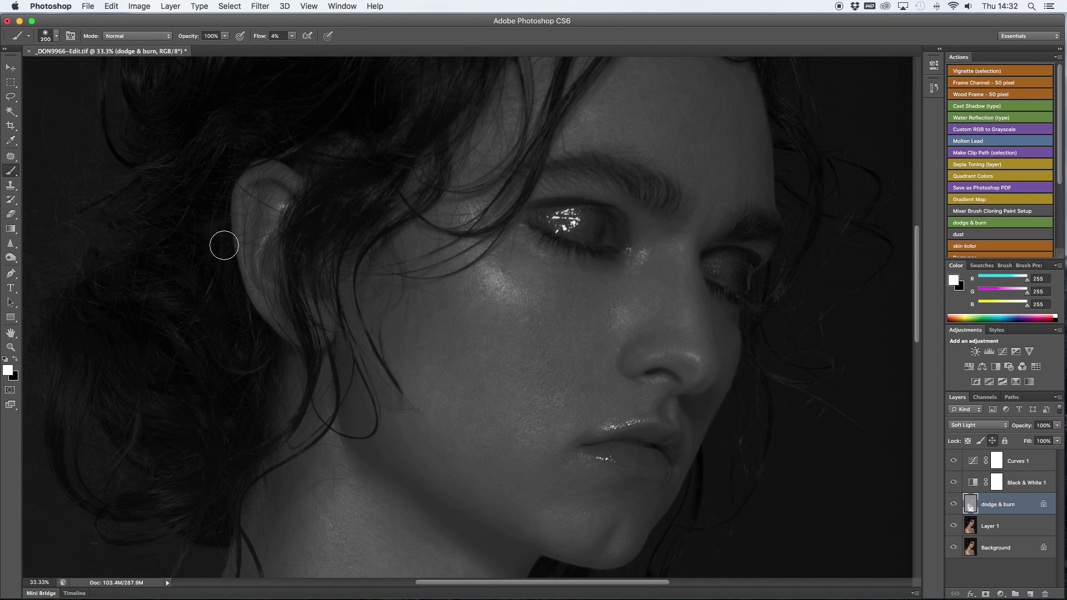
scroll(238, 235, up, 6)
key(bracketright)
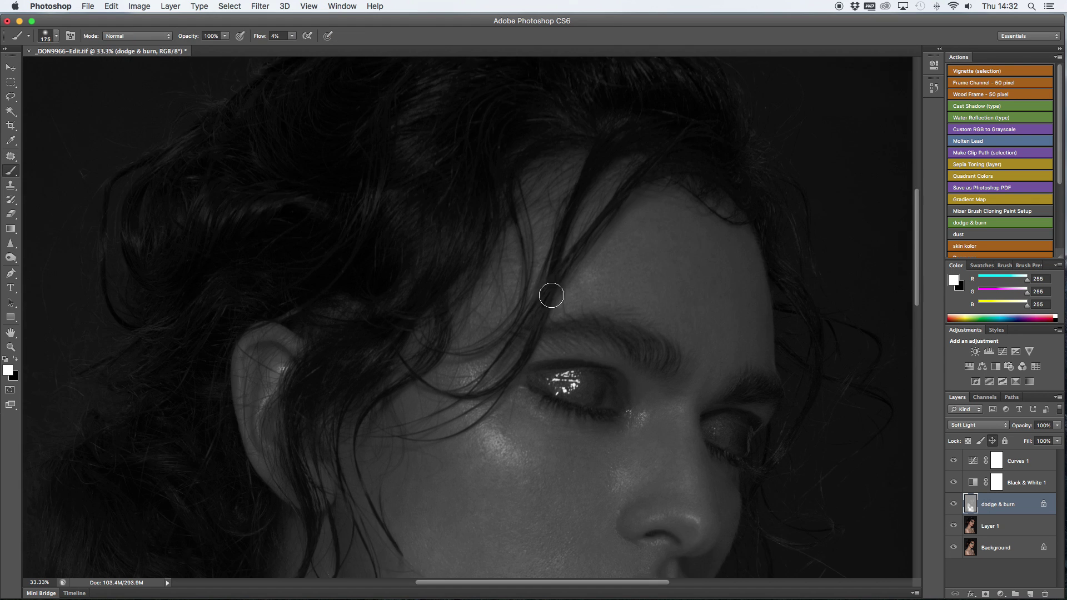
Lighten the nose side and the cheek below the nearer eye with 300 px and 200 px brushes
scroll(502, 259, down, 6)
scroll(502, 259, right, 2)
key(bracketleft)
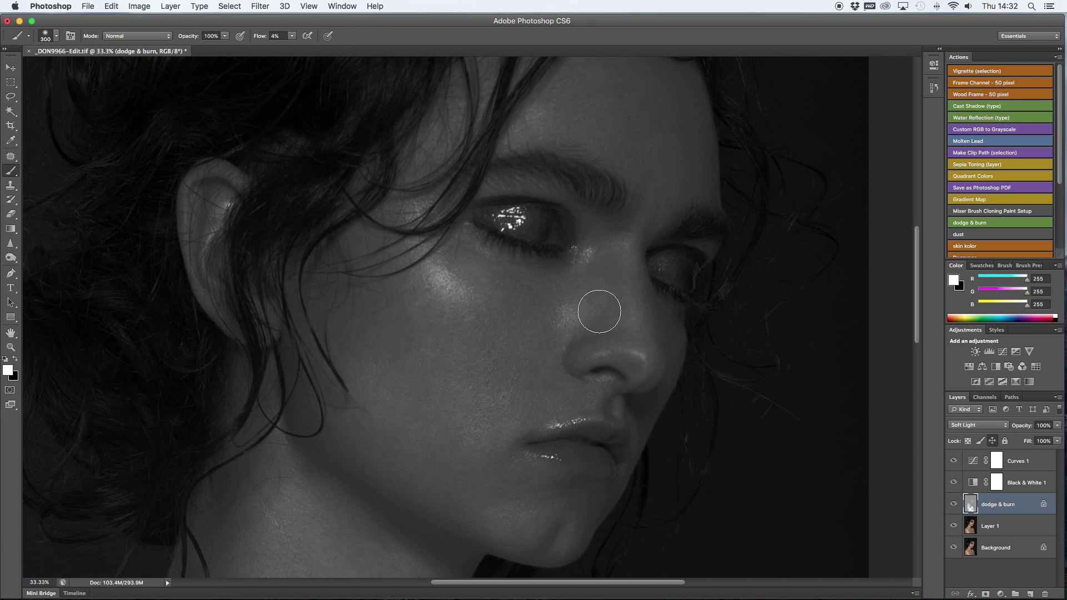
key(bracketleft)
key(bracketleft)
key(bracketleft)
key(bracketleft)
scroll(577, 410, down, 1)
key(bracketright)
key(bracketright)
key(bracketright)
key(bracketright)
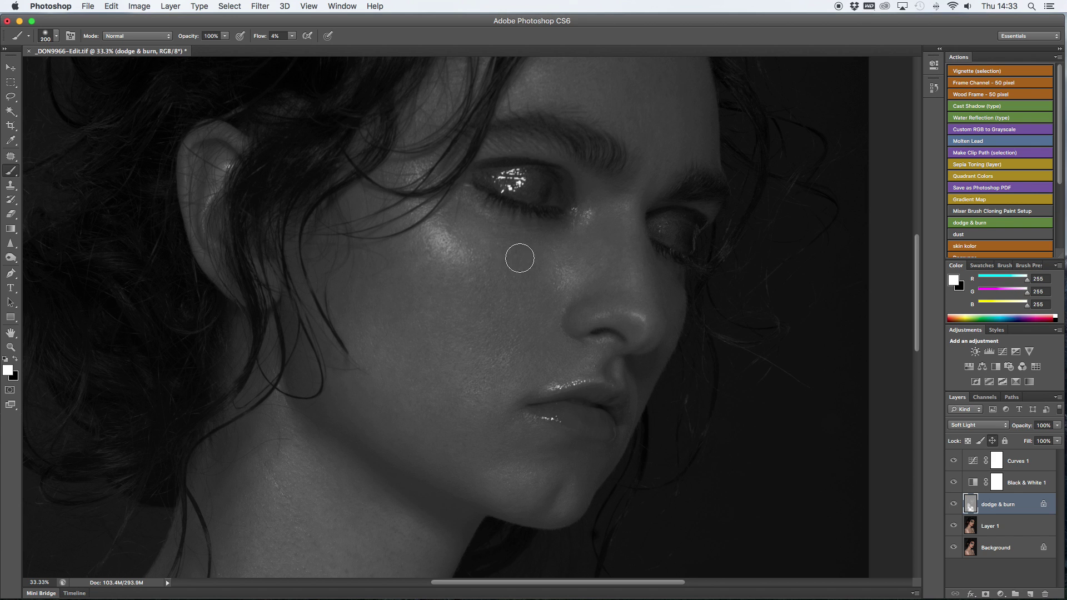
Lighten the nearer eyelid and the tip of the nose with a 175 px brush
scroll(539, 295, up, 2)
key(bracketright)
key(bracketright)
key(bracketright)
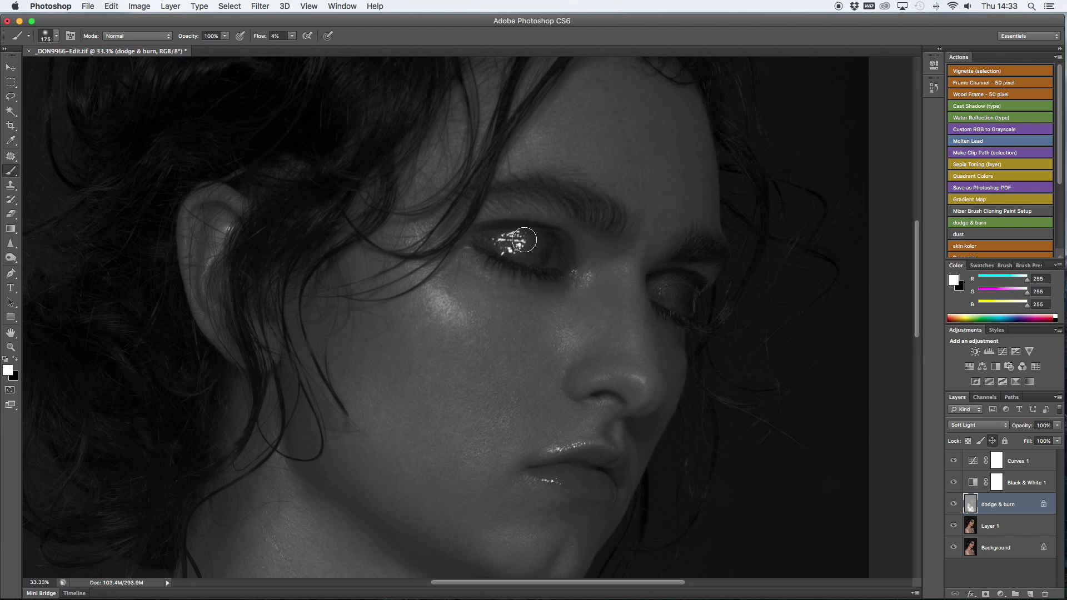
scroll(524, 240, up, 1)
scroll(527, 261, down, 4)
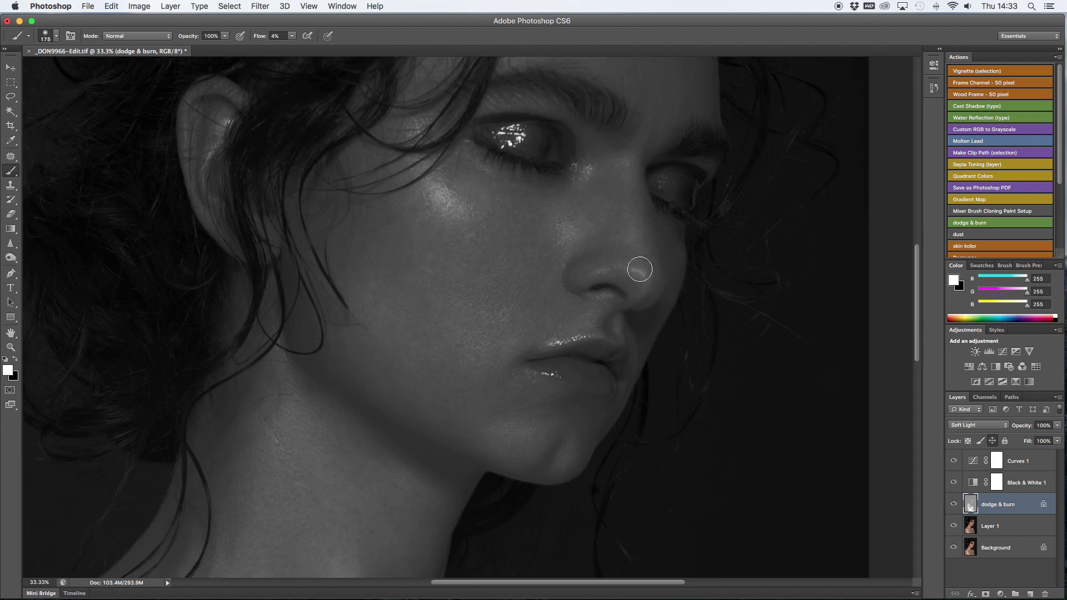
Lighten the hair highlights at the crown and the back of the head with a 200 px white brush
scroll(612, 270, up, 11)
key(bracketright)
key(bracketright)
key(bracketright)
scroll(570, 204, left, 1)
key(bracketright)
scroll(550, 244, left, 4)
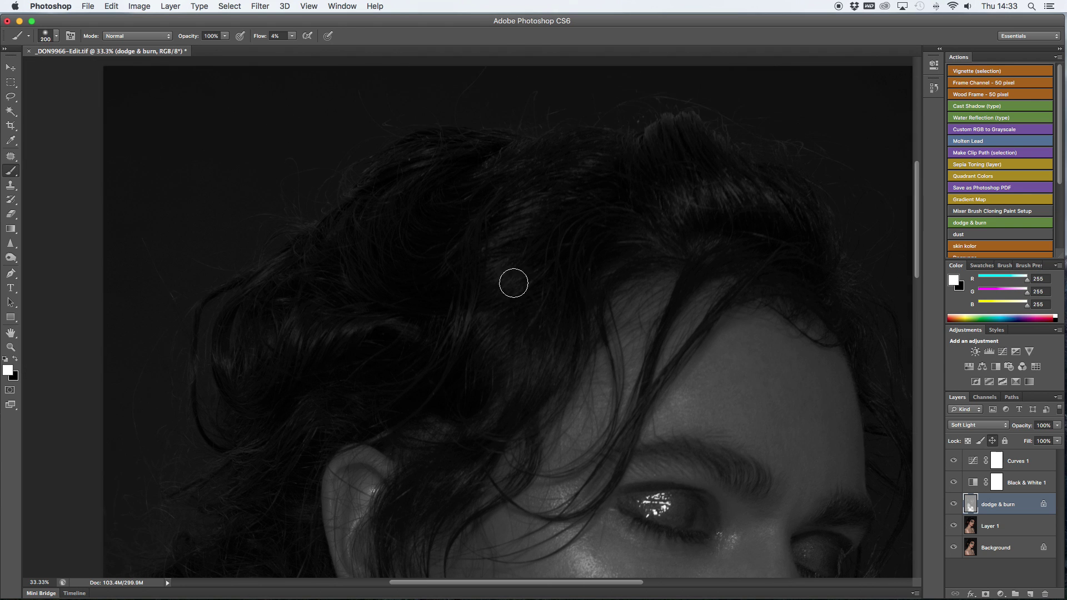
scroll(520, 264, down, 3)
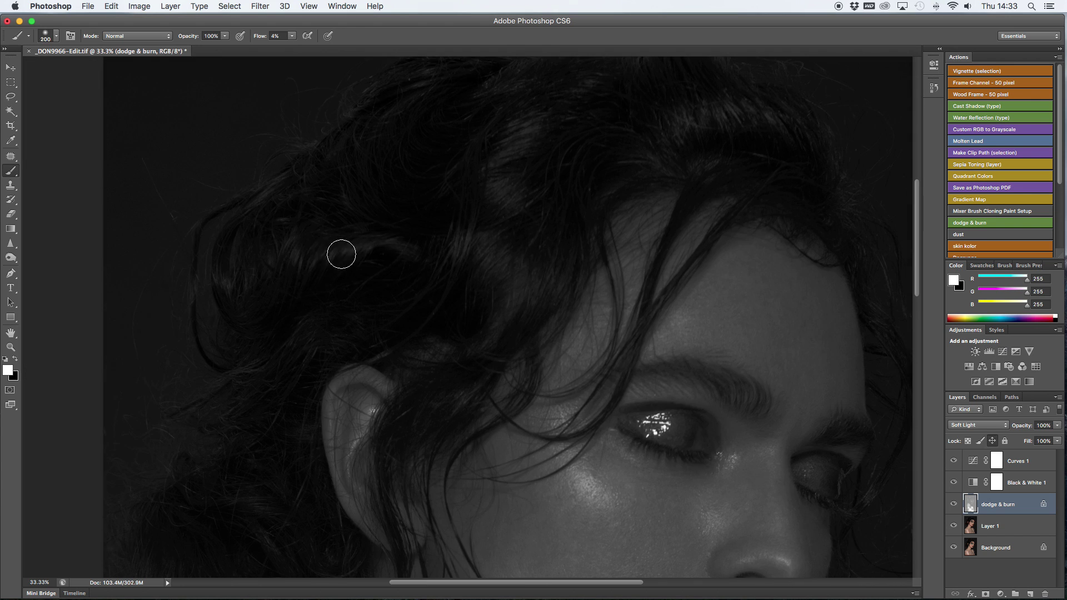
scroll(344, 251, up, 2)
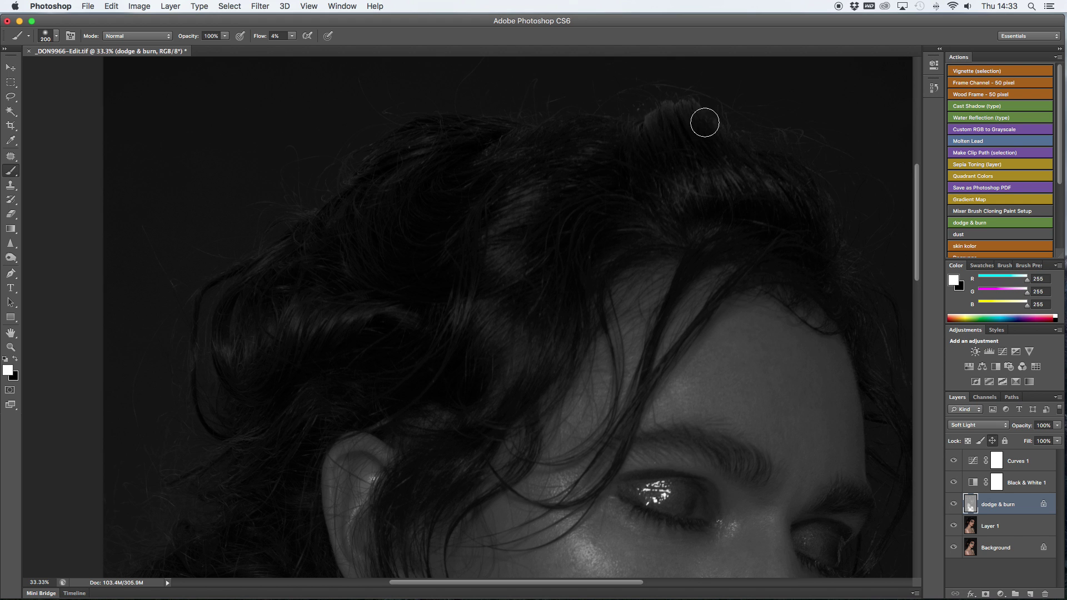
Lighten the hair strands around and above the ear with 80 px and 250 px brushes
scroll(559, 184, down, 7)
scroll(339, 250, down, 4)
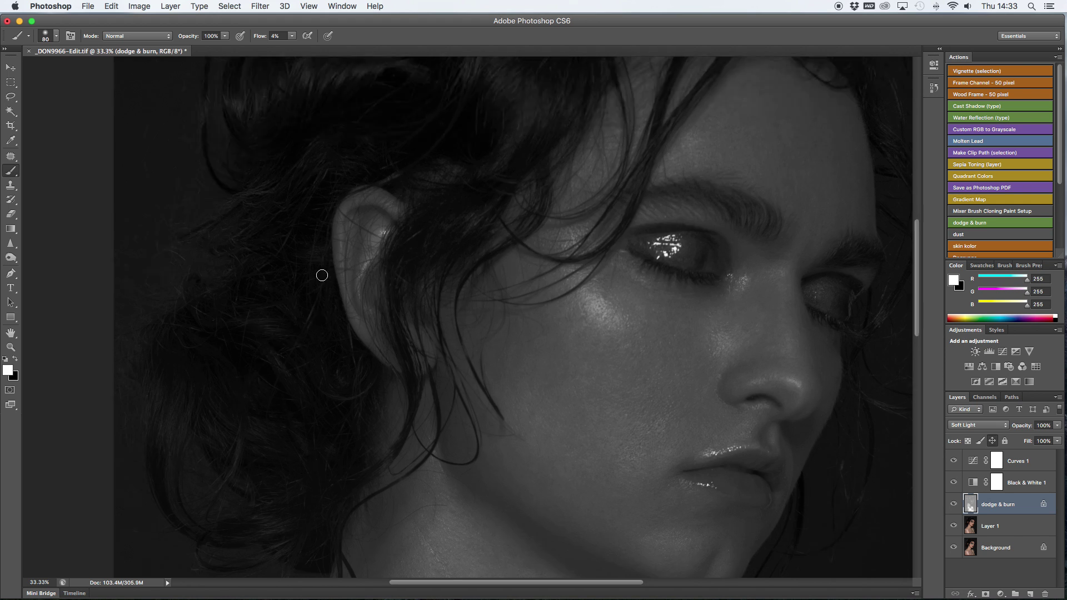
key(bracketright)
key(bracketright)
key(bracketright)
key(bracketright)
key(bracketright)
scroll(425, 317, up, 5)
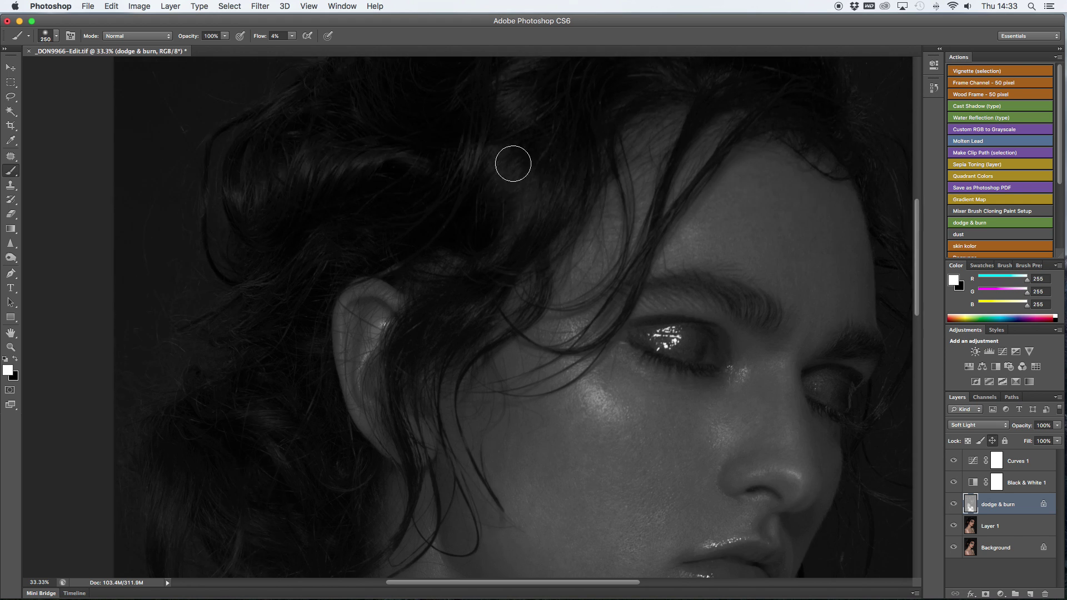
scroll(501, 291, down, 4)
scroll(501, 292, right, 2)
Fit the whole portrait in view and hide the Black & White 1 and Curves 1 layers
key(super+0)
drag(952, 482, 953, 461)
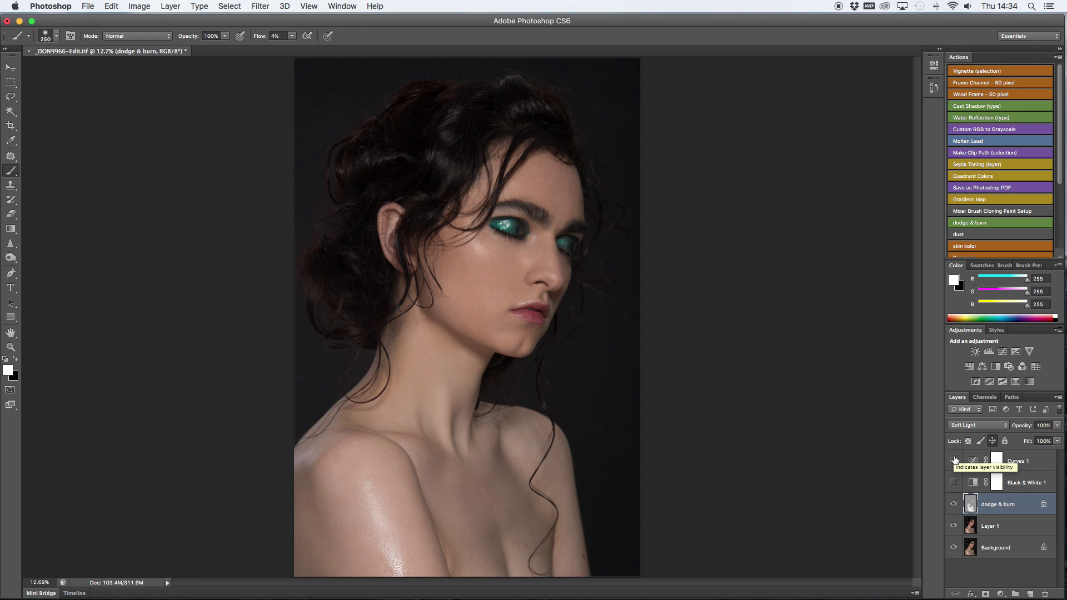
click(953, 461)
Crop the portrait tighter, trimming mostly the lower chest area and slightly the sides
key(c)
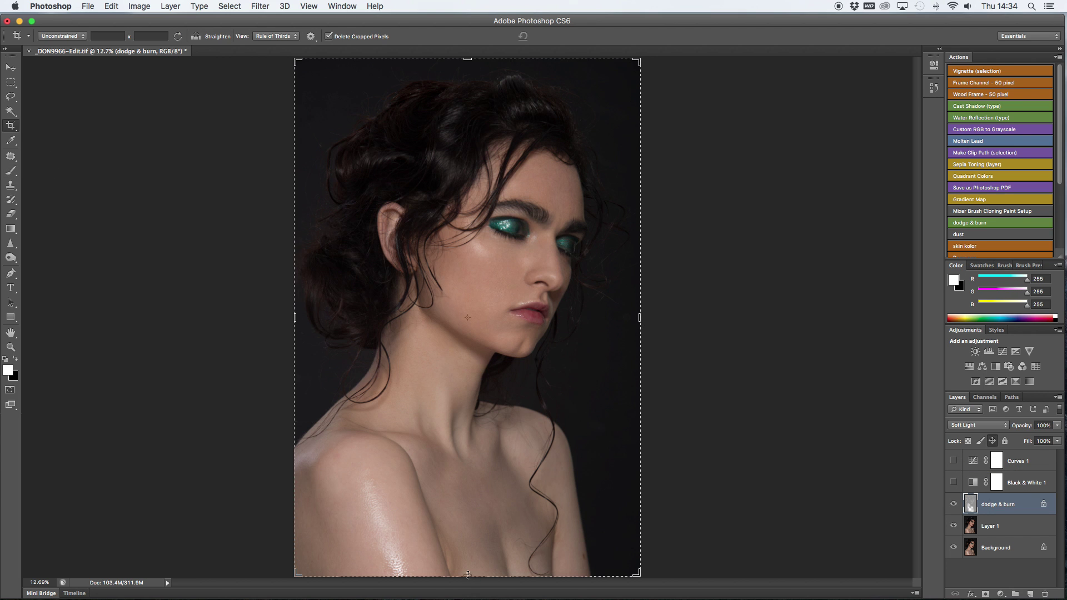
drag(468, 574, 453, 482)
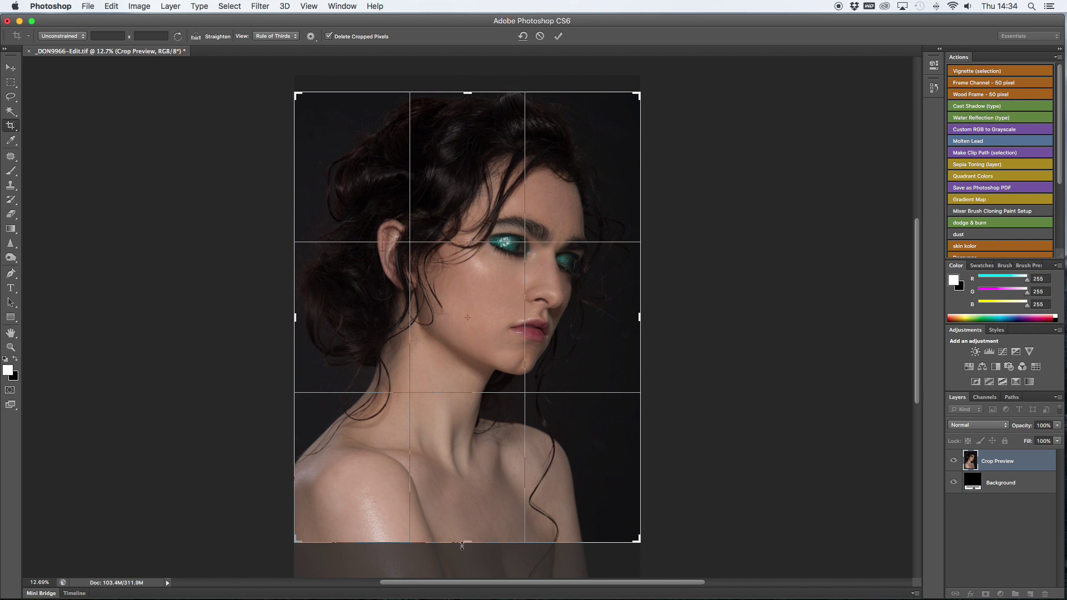
drag(639, 541, 633, 538)
key(Return)
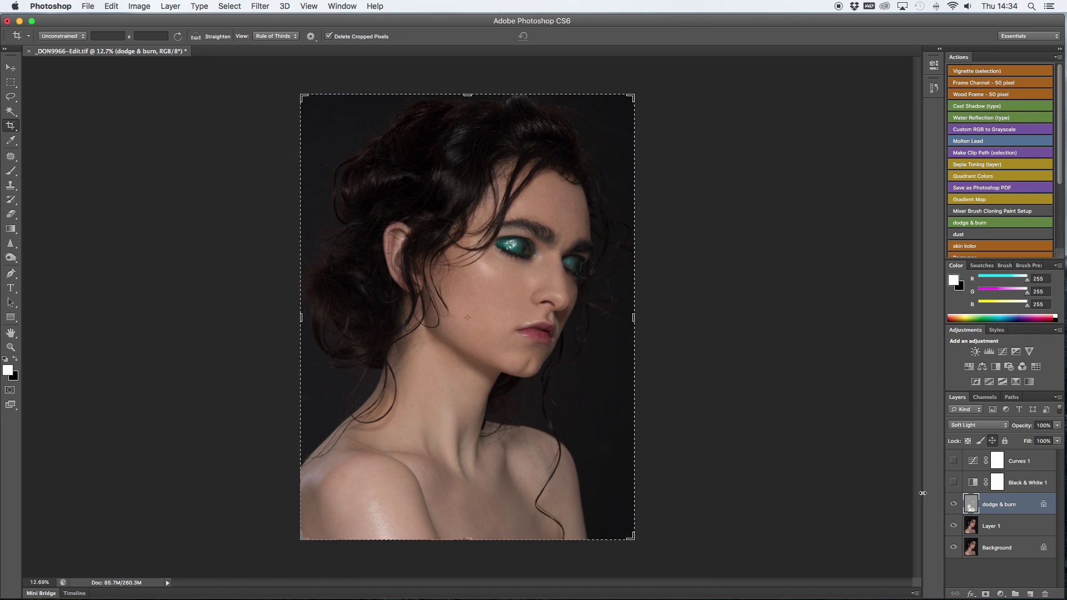
Add a new layer above Layer 1 and set its blend mode to Color
click(1001, 526)
key(b)
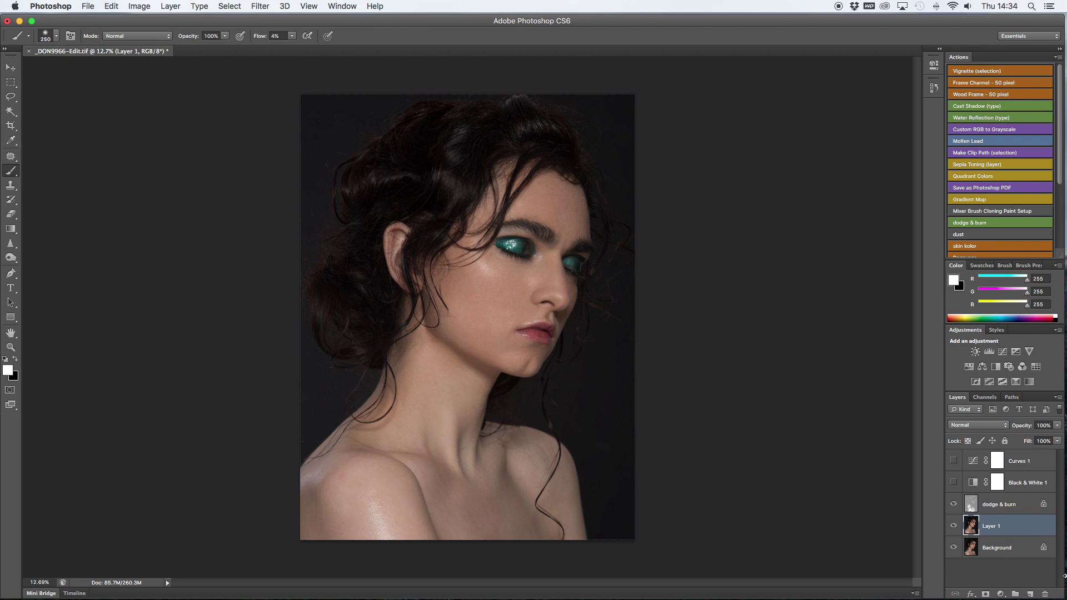
click(1029, 593)
click(967, 425)
click(968, 425)
click(976, 427)
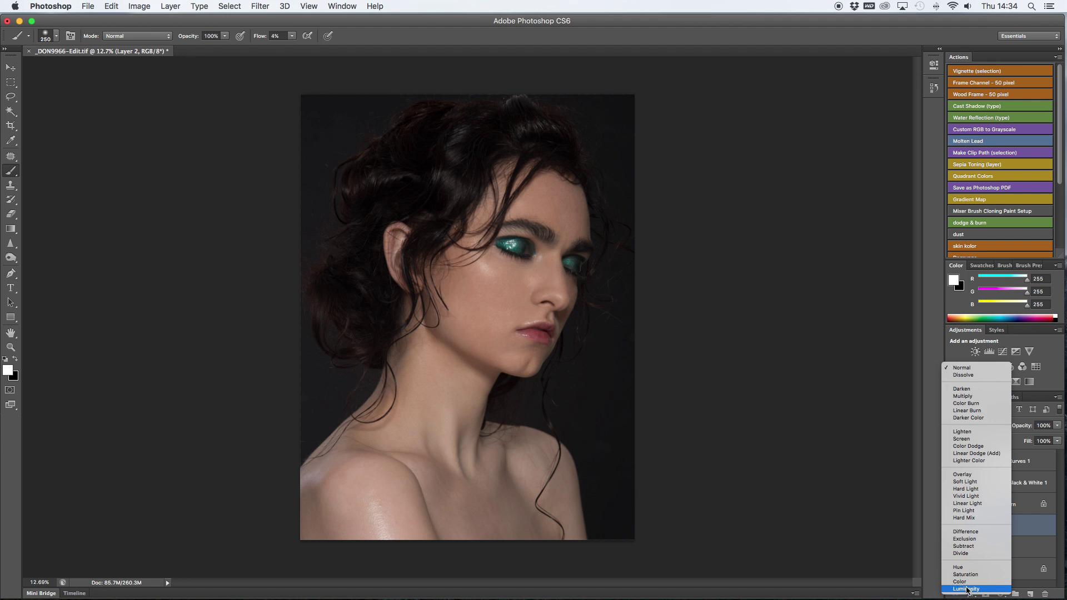
click(965, 582)
Sample the skin tone from the cheek and paint it over the shoulder and chest with a 1000 px brush
key(super+plus)
key(super+minus)
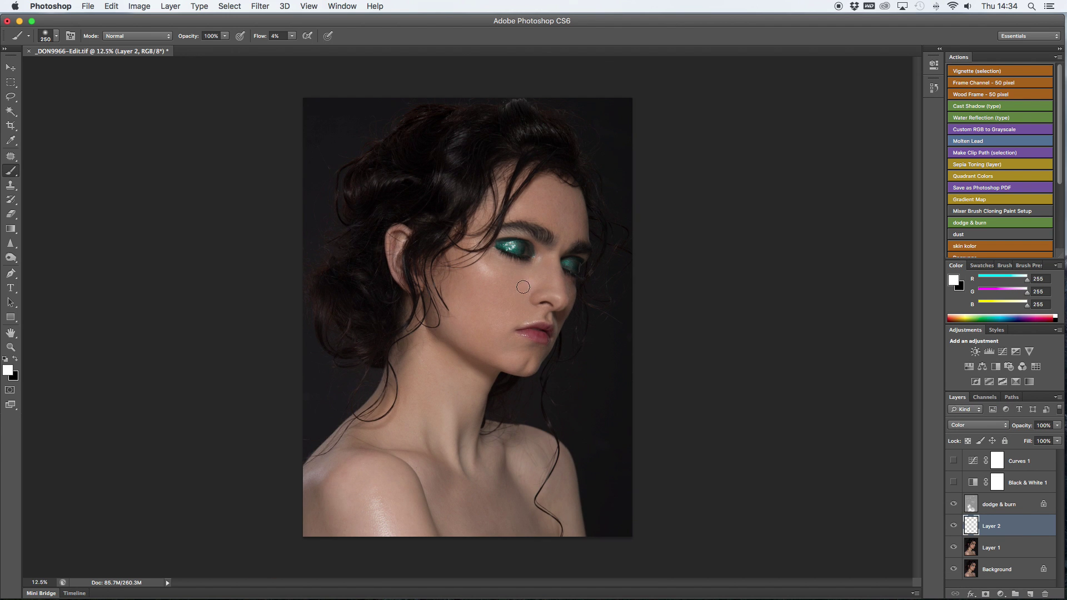
alt+click(522, 278)
key(bracketright)
key(bracketright)
key(bracketright)
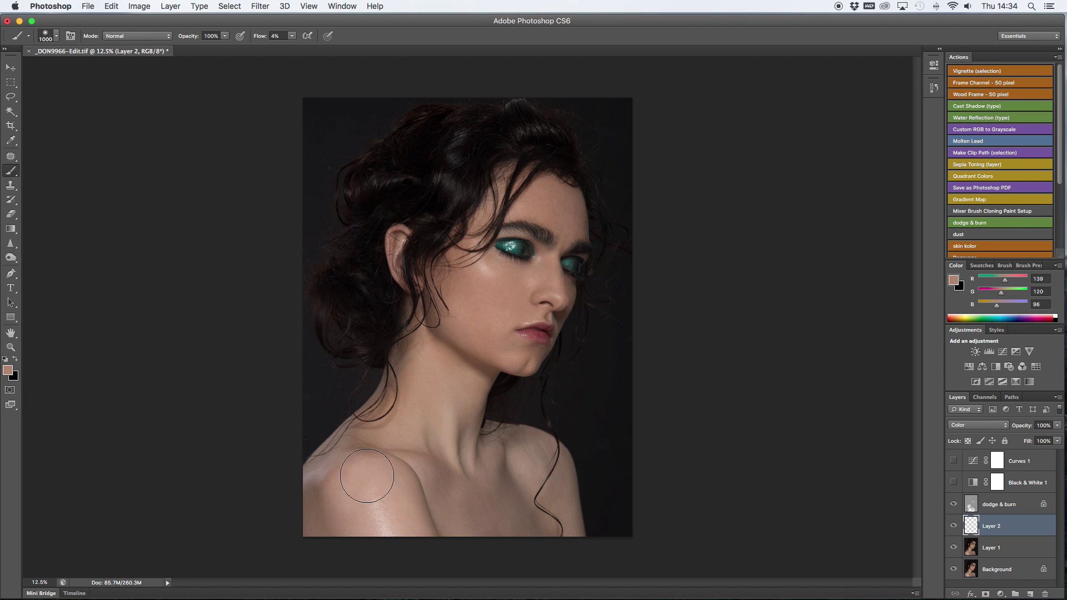
mouse_move(367, 475)
mouse_down()
mouse_move(469, 545)
mouse_move(520, 470)
mouse_up()
drag(446, 446, 409, 450)
Paint the sampled skin tone around the mouth and chin with a 400 px brush
key(bracketleft)
key(bracketleft)
key(super+equal)
scroll(453, 401, up, 3)
key(bracketleft)
key(bracketleft)
key(bracketleft)
key(bracketleft)
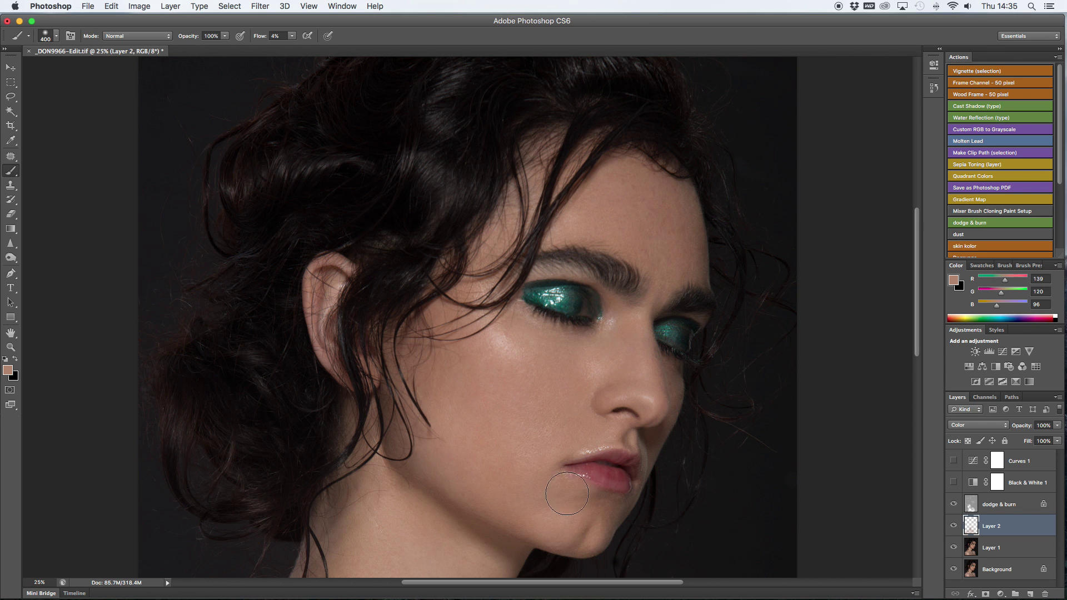
drag(566, 493, 642, 467)
Set the brush flow to 7% and even the color of the neck, shoulders and chest at 700 px
drag(259, 41, 261, 41)
scroll(543, 358, down, 5)
key(])
key(])
key(])
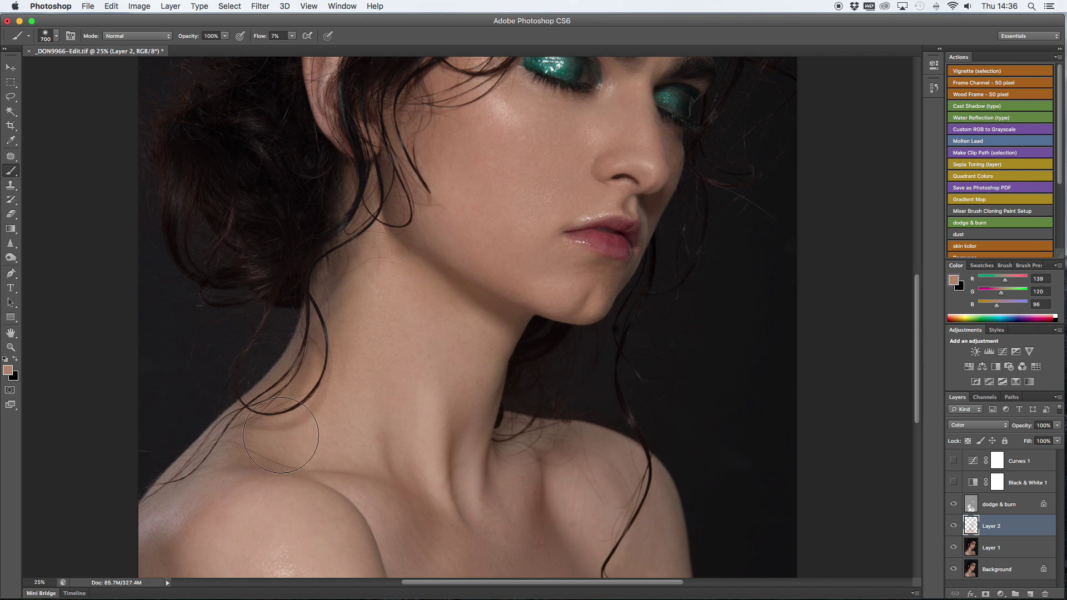
scroll(431, 407, down, 2)
scroll(348, 499, down, 2)
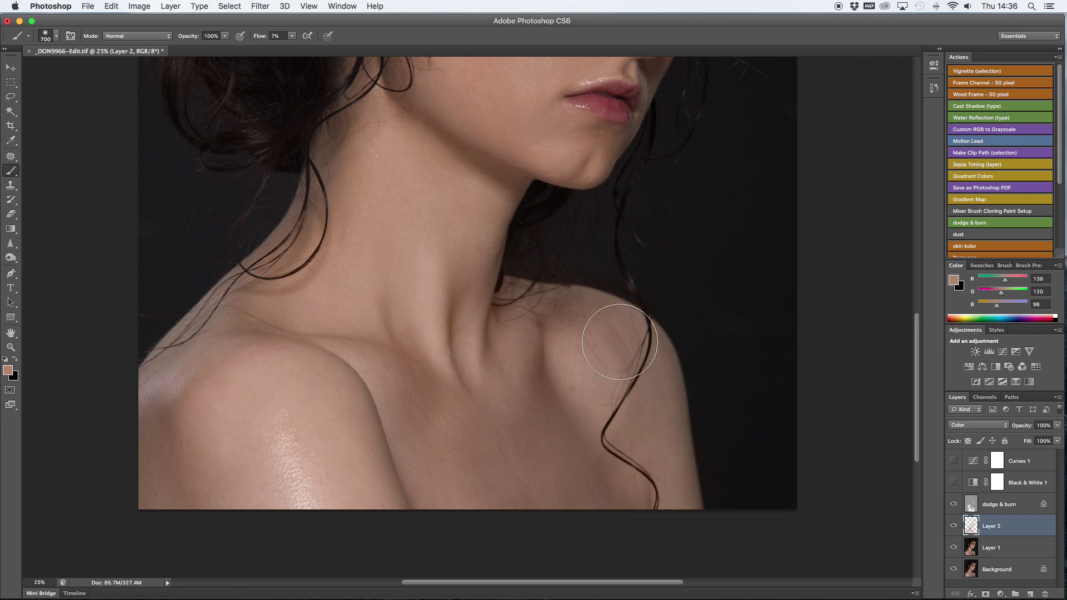
scroll(488, 405, up, 5)
key(super+minus)
key(super+minus)
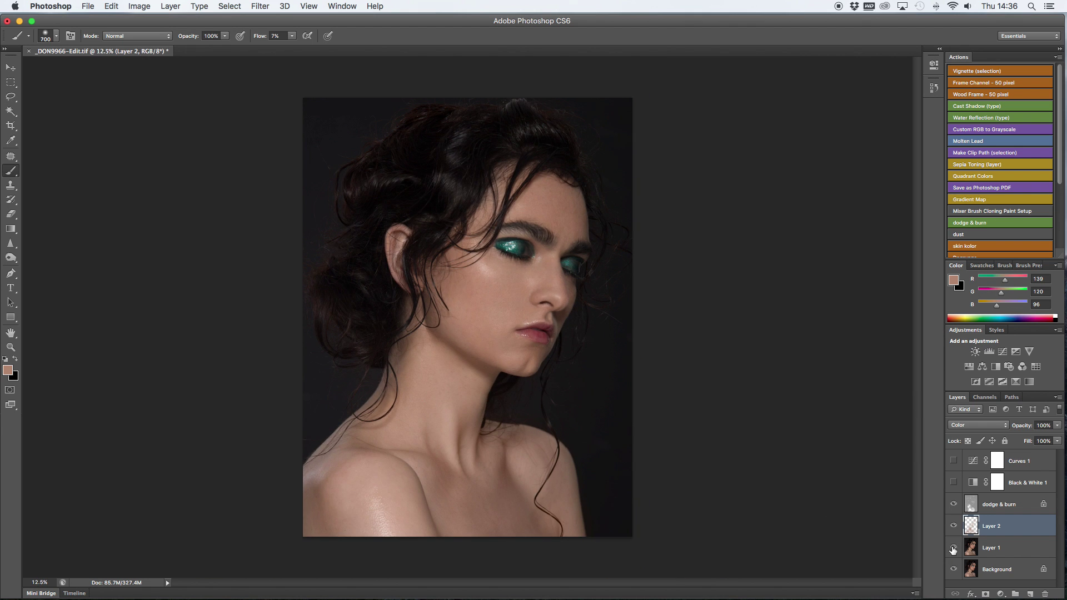
Darken the eyeshadow on the dodge & burn layer with a 200 px black brush
key(super+plus)
key(super+plus)
key(super+plus)
click(998, 504)
key([)
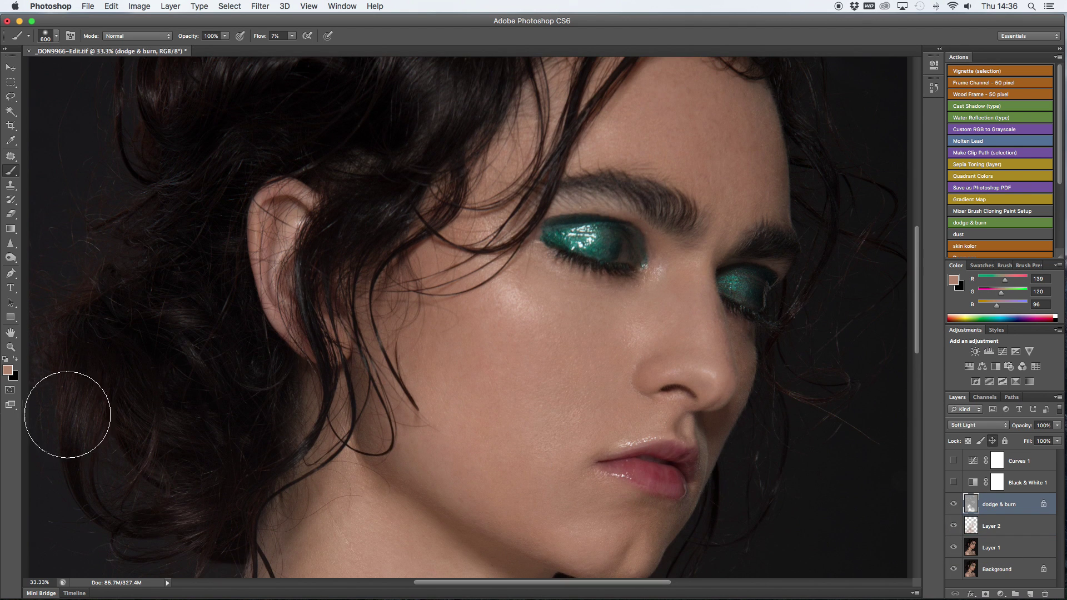
key(x)
key(bracketleft)
key(bracketleft)
key(bracketleft)
key(bracketleft)
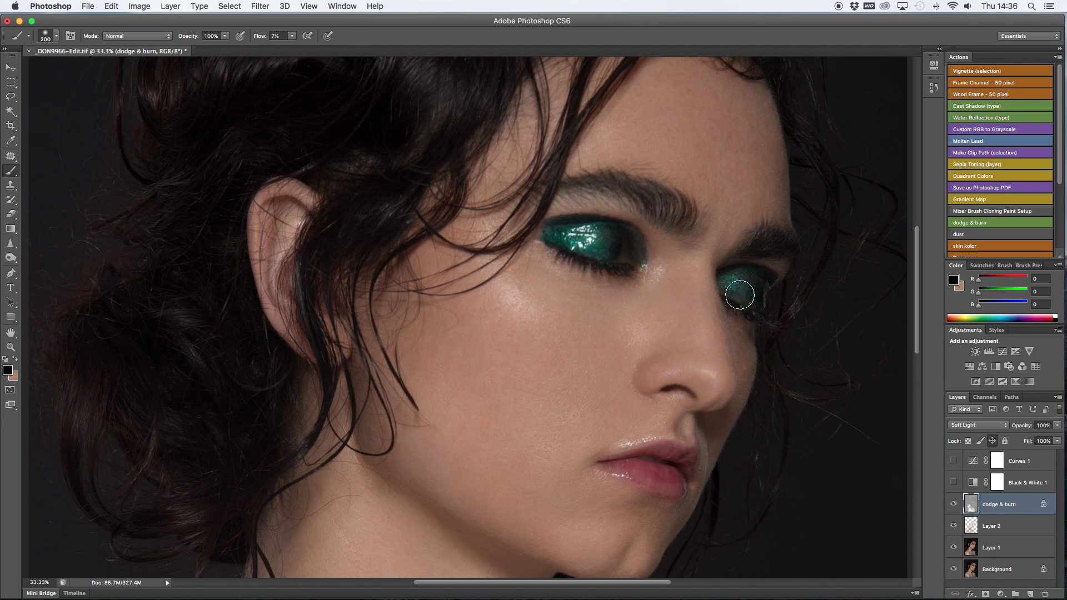
On Layer 2, sample the eyeshadow, change the color to green 3c6654 and paint it over the nearer eyelid
click(1008, 525)
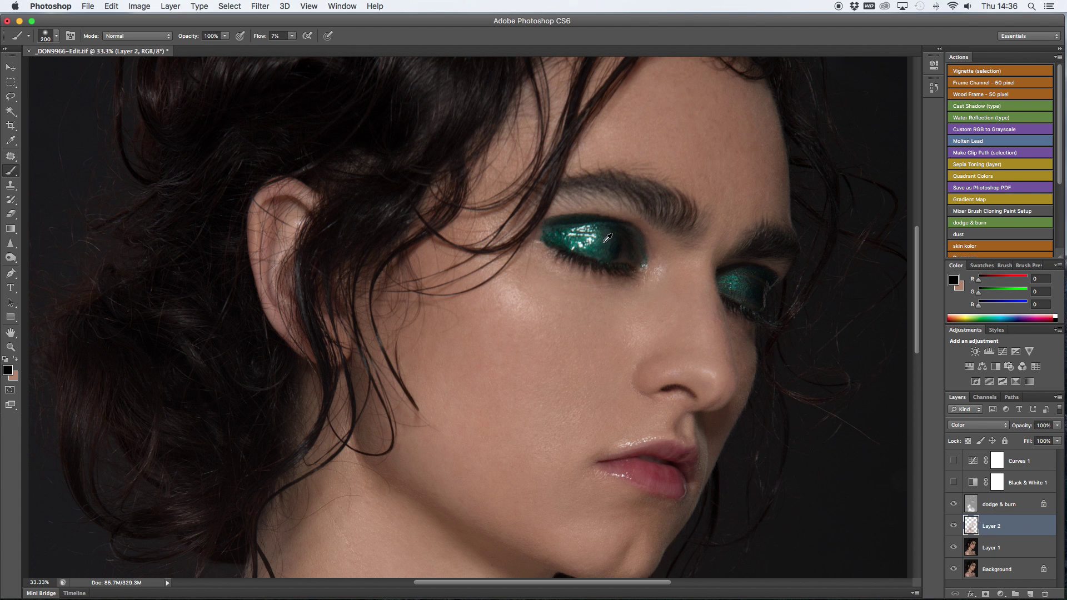
alt+click(607, 238)
click(8, 369)
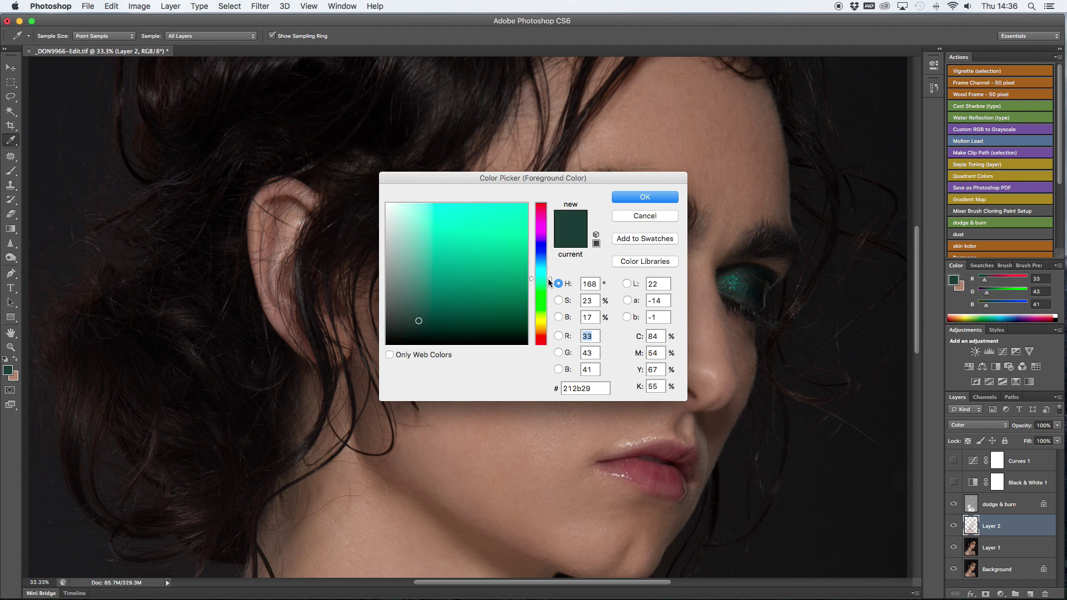
click(444, 288)
key(Return)
key(b)
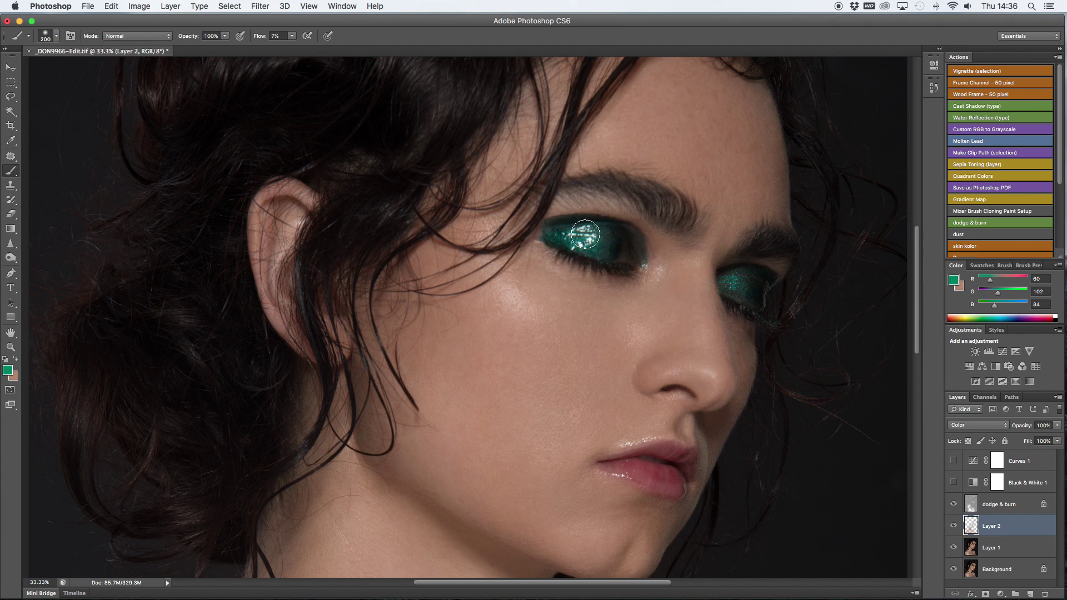
drag(614, 254, 575, 241)
key(bracketright)
Set the foreground color to blue 0d29f4 and tint the eyelids with a 200 px brush at 1% flow
click(8, 370)
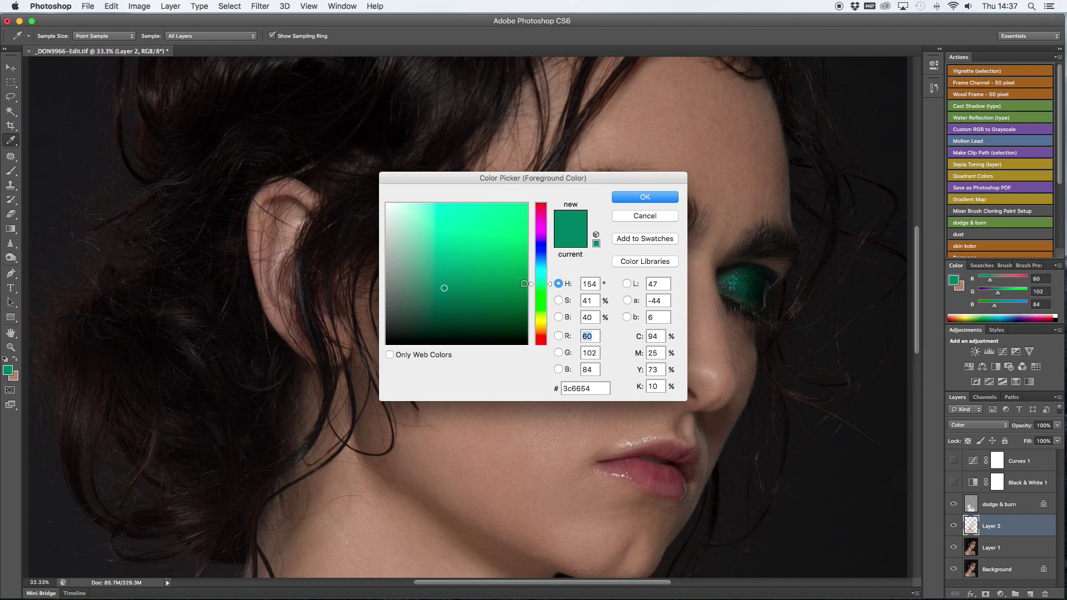
click(540, 255)
click(485, 212)
click(520, 208)
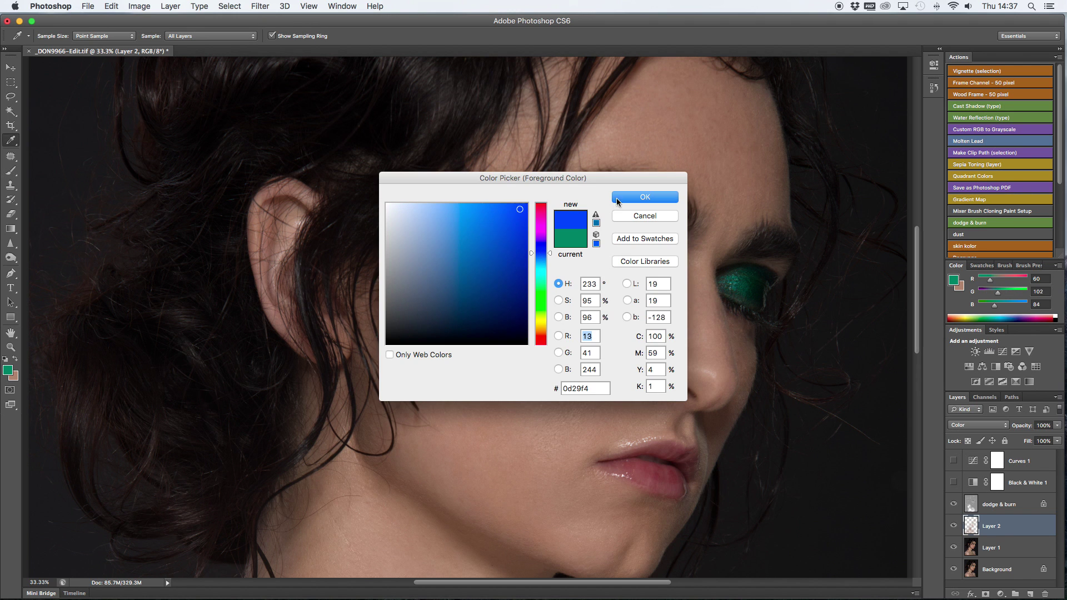
click(644, 197)
key(b)
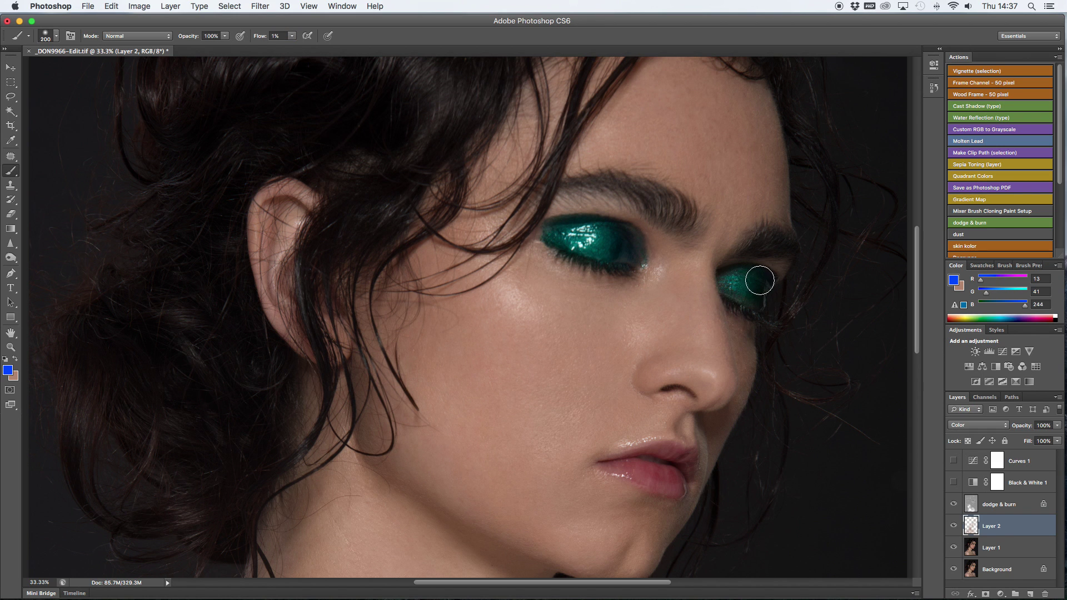
Select Layer 1 and open it in the Liquify filter
click(979, 547)
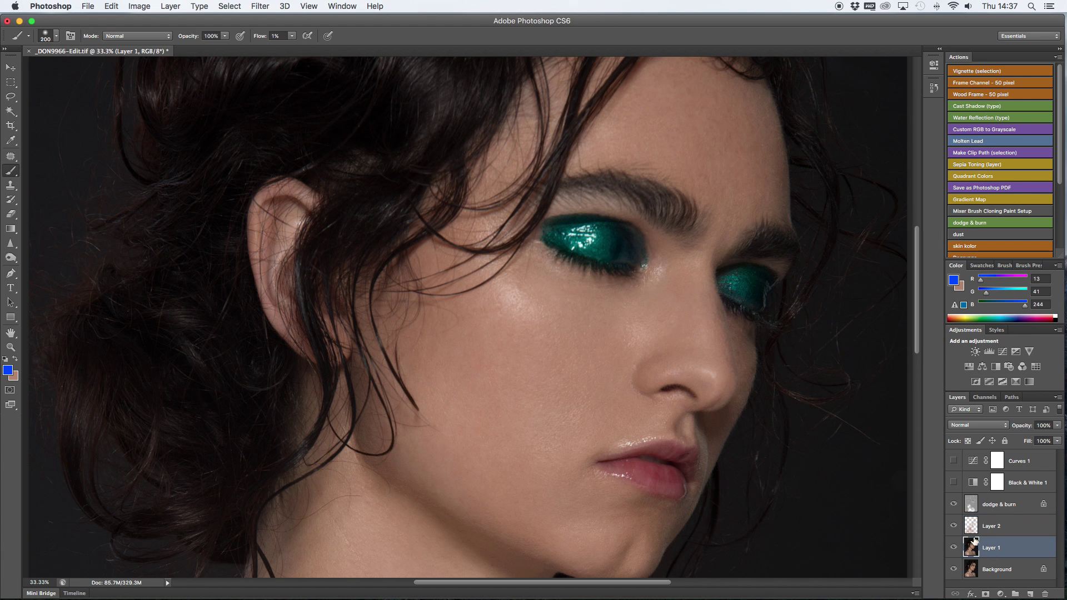
key(super+plus)
key(super+plus)
scroll(771, 280, right, 3)
scroll(771, 280, up, 2)
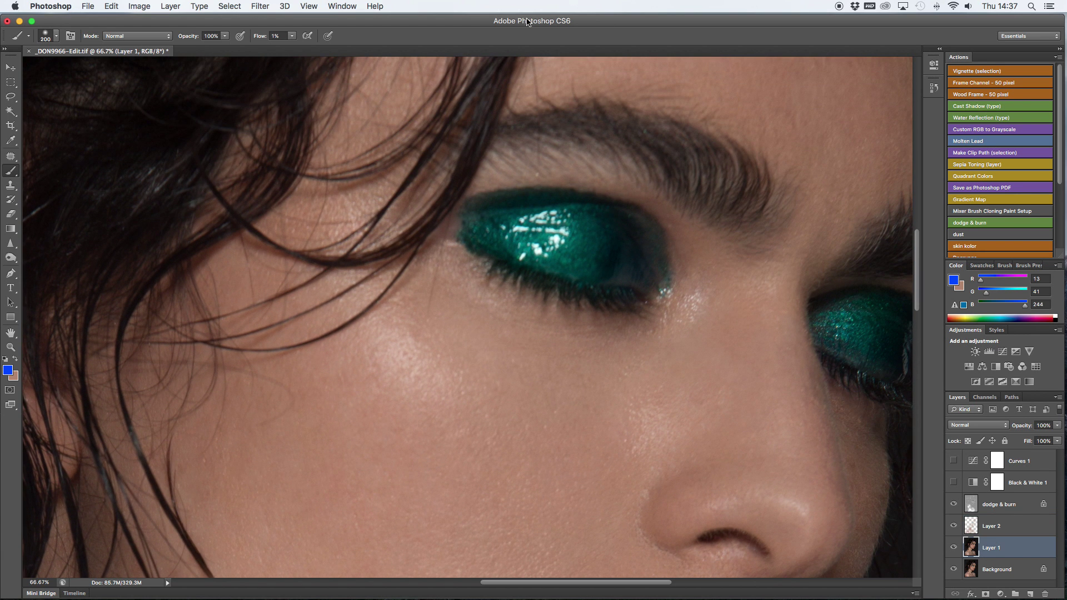
click(261, 6)
click(266, 94)
Push the upper edge of the nearer eye's eyeshadow into shape at 200% zoom, starting from brush size 175
key(super+plus)
key(super+plus)
key(super+plus)
key(super+plus)
key(super+plus)
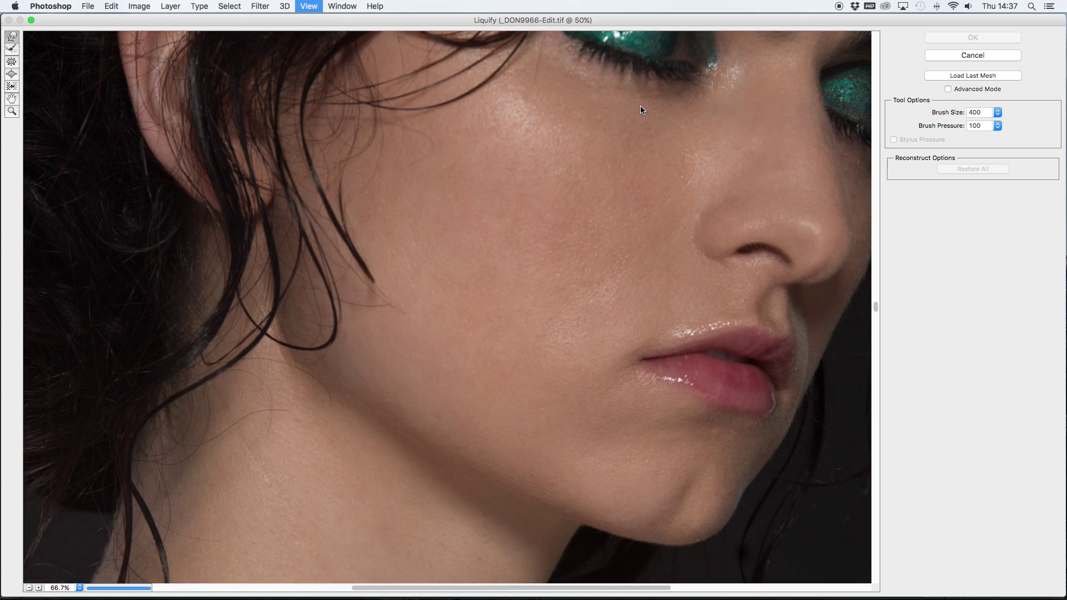
scroll(645, 106, up, 10)
scroll(644, 106, right, 5)
key(super+plus)
scroll(644, 106, right, 4)
scroll(545, 40, up, 2)
key(bracketleft)
key(bracketleft)
key(bracketleft)
key(bracketleft)
key(bracketleft)
key(bracketleft)
key(bracketleft)
key(bracketleft)
key(bracketleft)
key(bracketleft)
key(bracketleft)
key(bracketleft)
key(bracketleft)
key(bracketleft)
key(bracketleft)
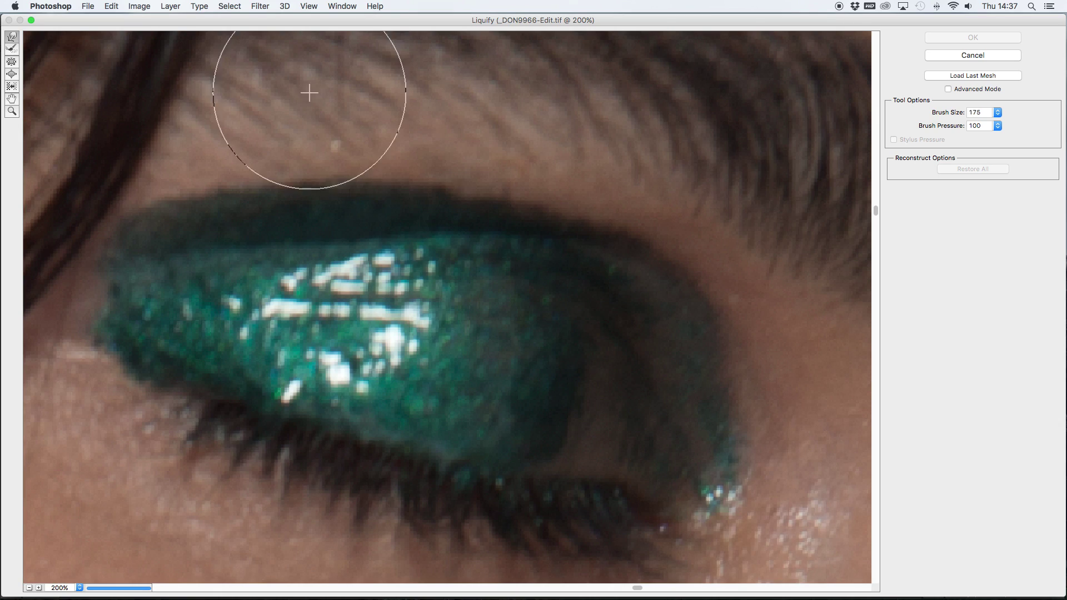
drag(436, 171, 430, 182)
drag(357, 161, 356, 173)
Smooth the upper contour of the nearer eye's eyeshadow with a Liquify brush size of 45
key(bracketleft)
key(bracketleft)
key(bracketleft)
mouse_move(267, 172)
mouse_down()
mouse_move(273, 183)
mouse_move(230, 180)
mouse_up()
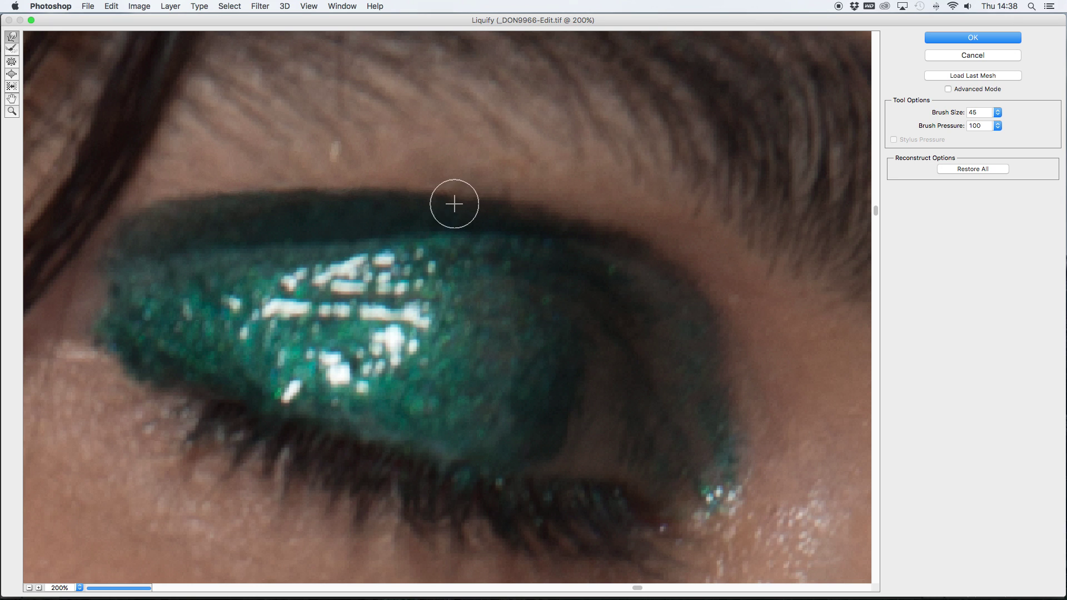
key(bracketleft)
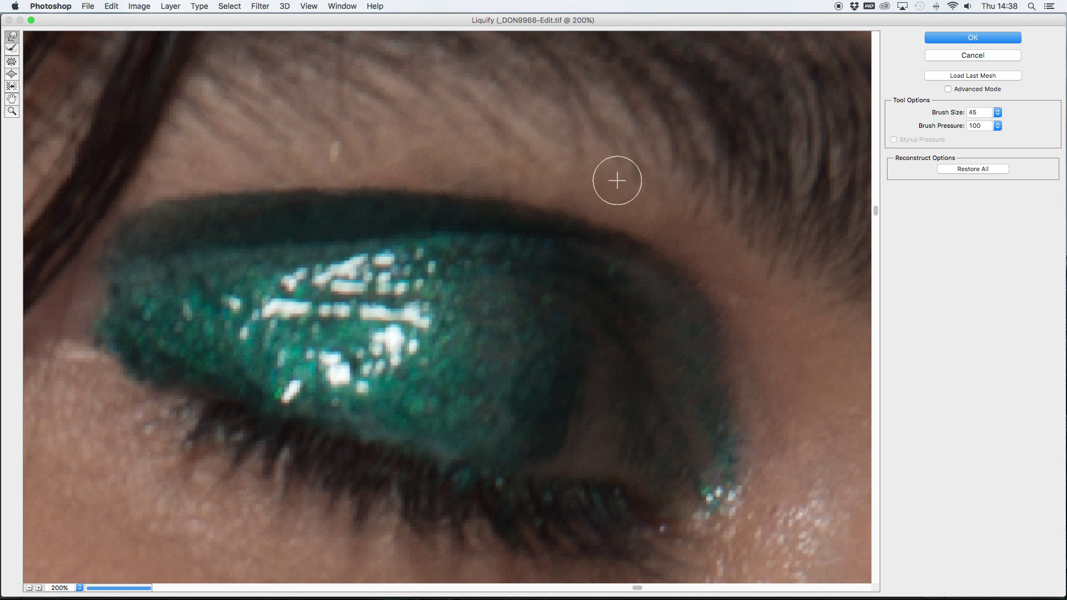
Round off the corner and side edges of the nearer eye's eyeshadow in Liquify with brush sizes between 45 and 60
key(bracketright)
key(bracketright)
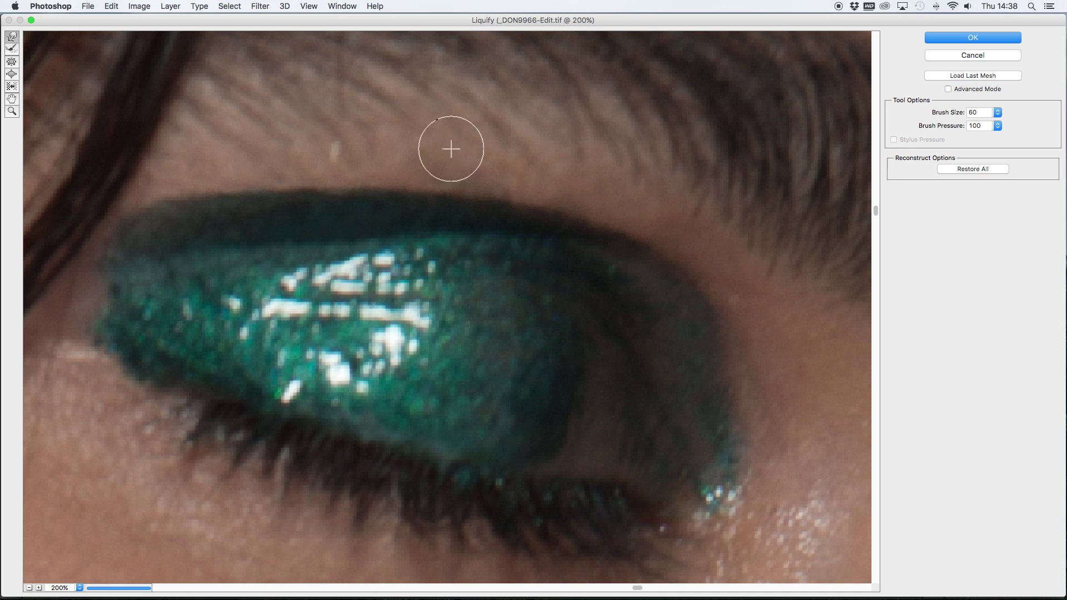
key(bracketleft)
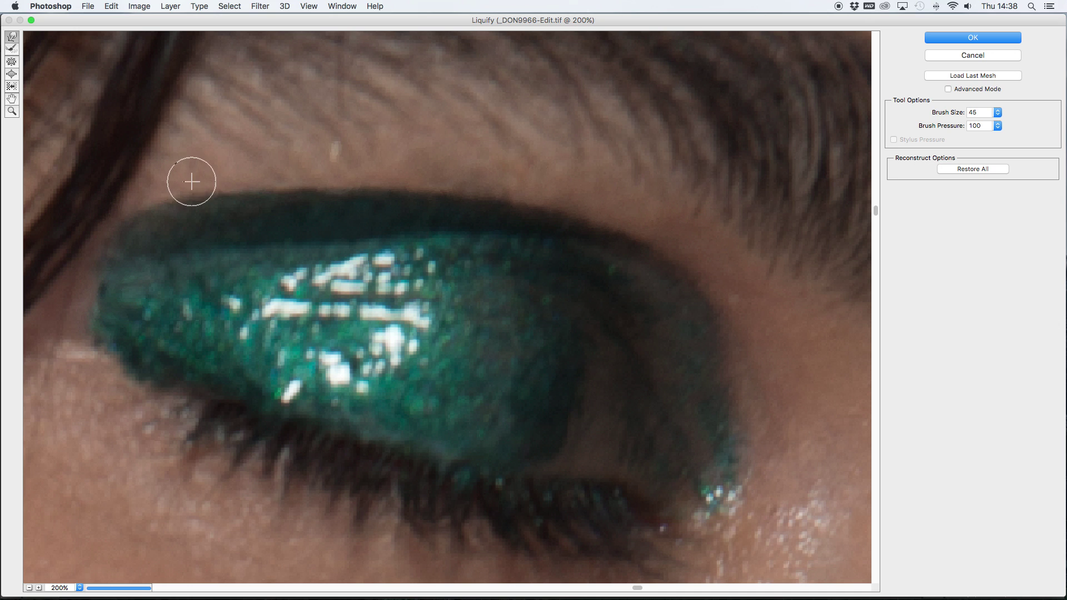
key(bracketright)
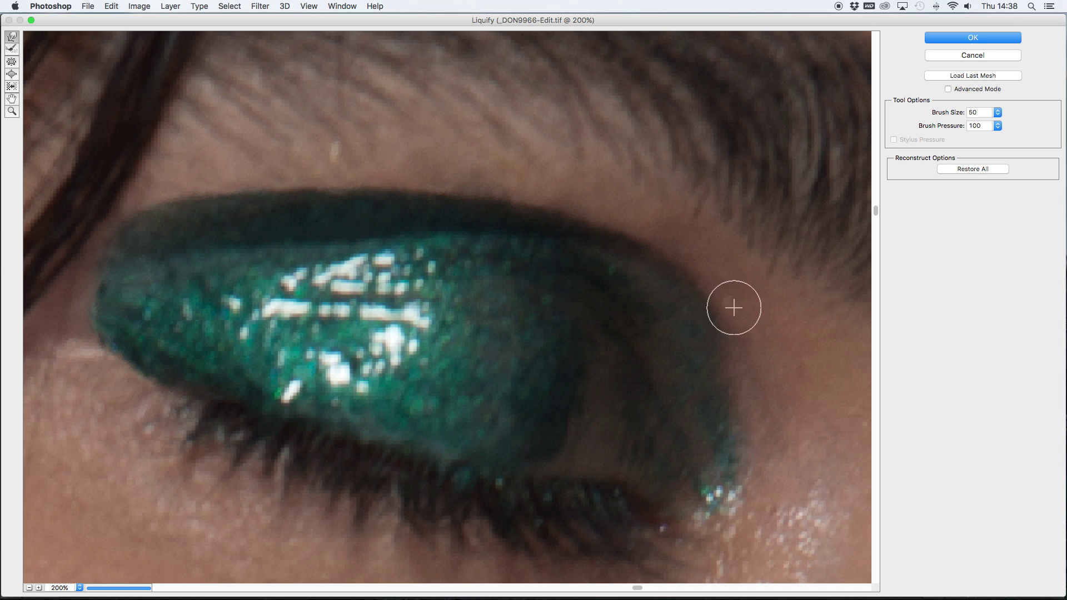
scroll(767, 361, down, 4)
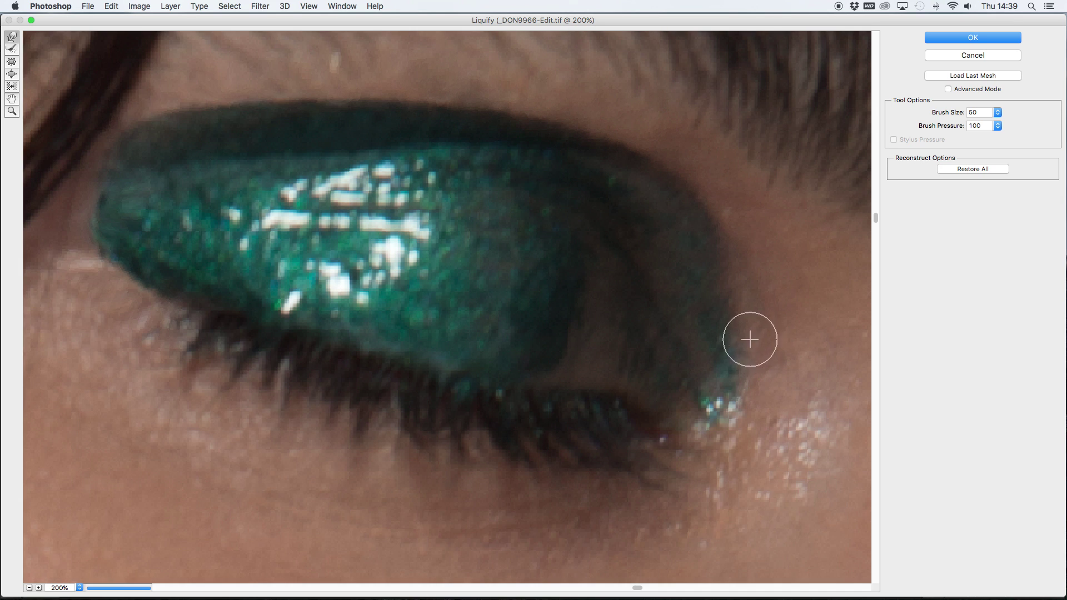
Refine the upper edge of the farther eye's eyeshadow with a Liquify brush size of 50
scroll(751, 340, up, 5)
scroll(89, 226, down, 5)
scroll(564, 285, up, 8)
scroll(564, 285, right, 5)
scroll(662, 204, down, 3)
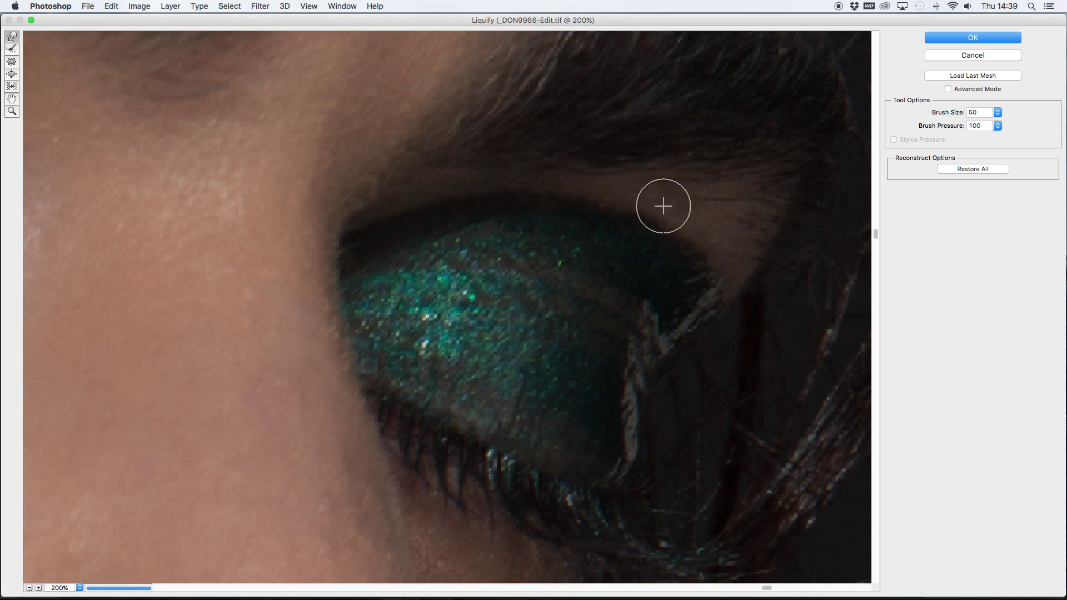
Touch up the contour of the lips with a Liquify brush size of 80 and apply the filter
scroll(611, 305, down, 15)
scroll(612, 305, left, 10)
key(bracketright)
key(bracketright)
key(bracketright)
key(bracketright)
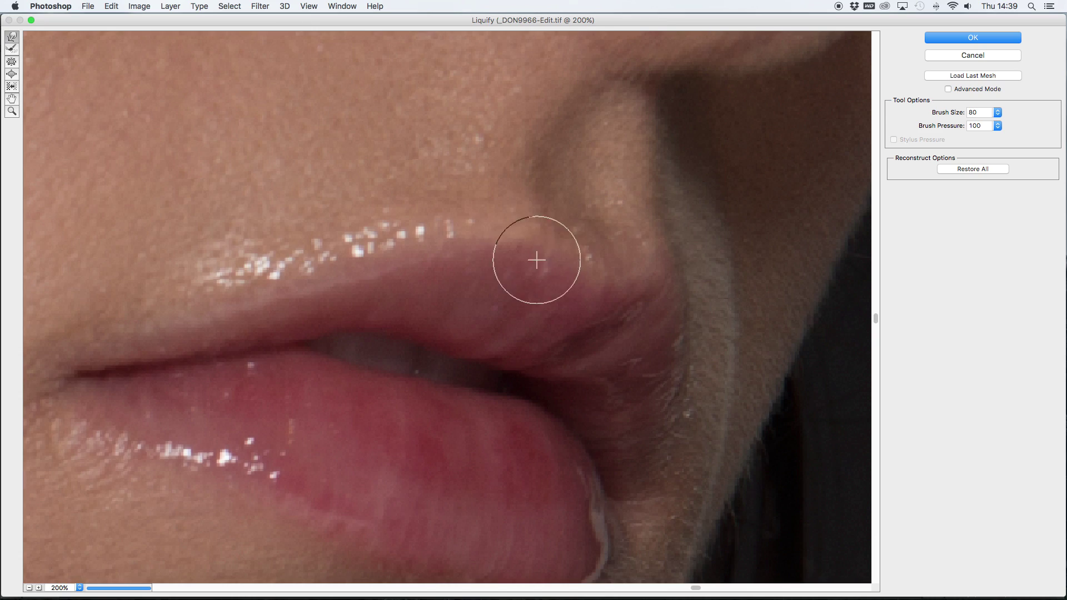
key(bracketleft)
scroll(443, 226, down, 5)
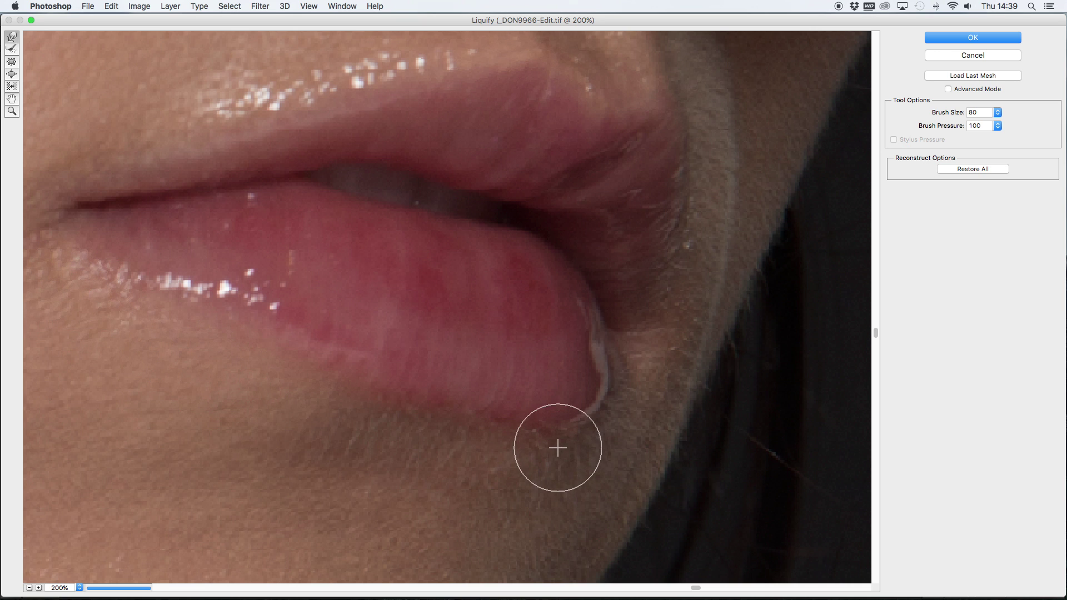
key(super+0)
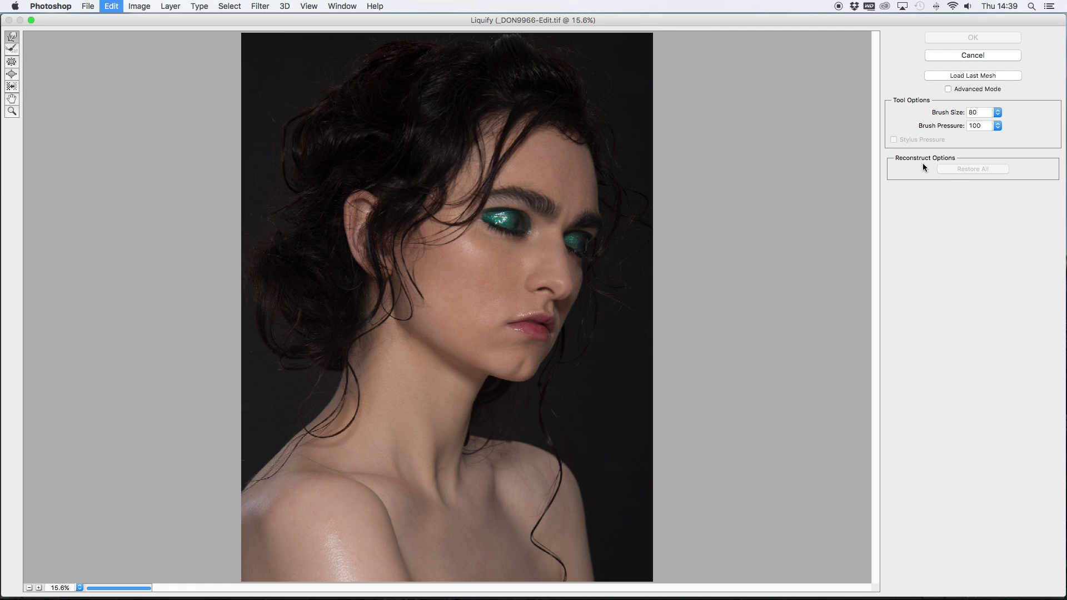
click(973, 38)
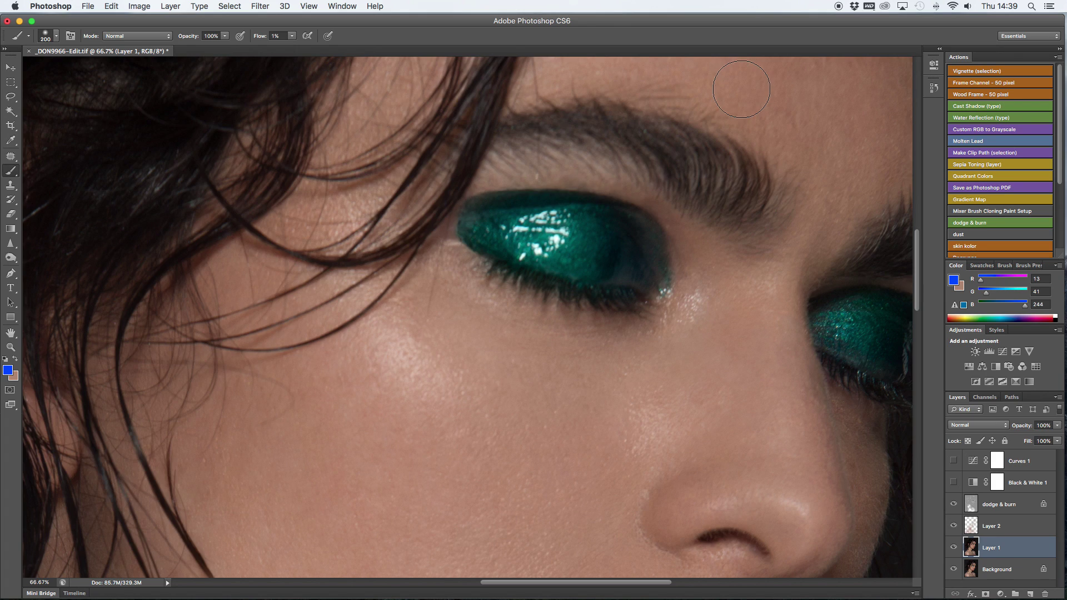
Sample a skin tone from the cheek and even the skin color around the eyes on Layer 2 with a 125 px brush at 1% flow
key(super+0)
key(super+plus)
key(super+plus)
key(super+plus)
key(super+plus)
scroll(776, 179, up, 5)
scroll(776, 179, right, 2)
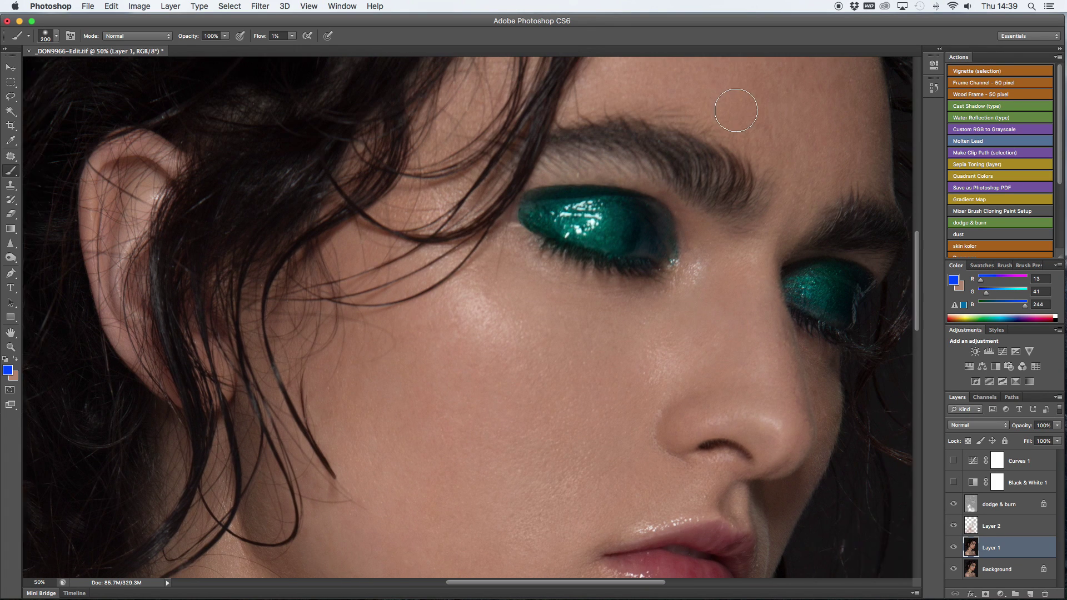
click(994, 526)
alt+click(498, 401)
key(bracketleft)
key(bracketleft)
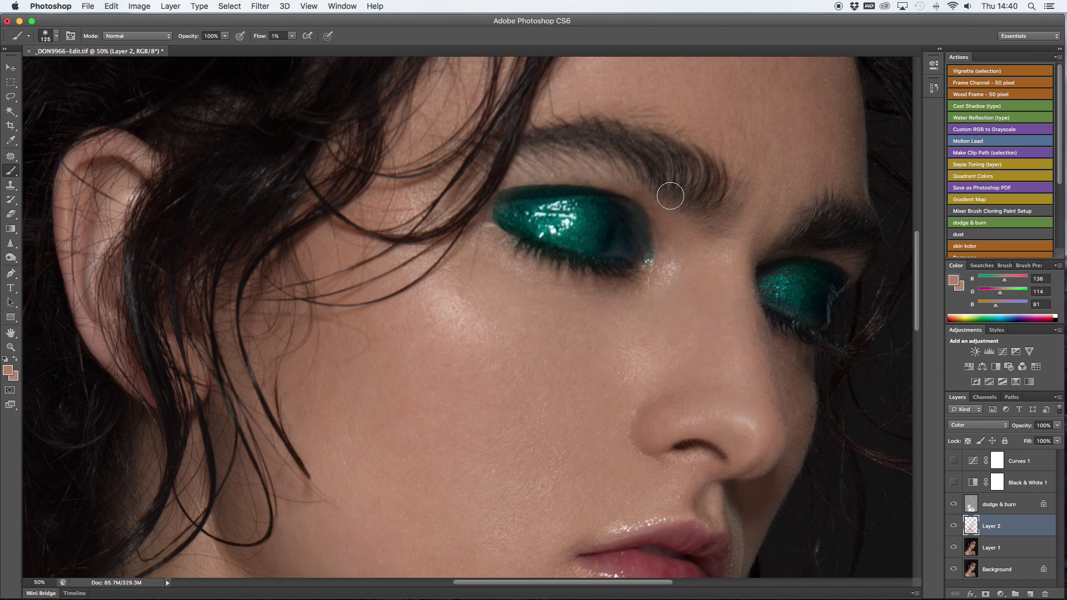
scroll(670, 195, right, 3)
scroll(670, 196, down, 1)
Burn the nearer eye's eyeshadow on the dodge & burn layer with a black 175 px brush at 1% flow
key(alt+bracketright)
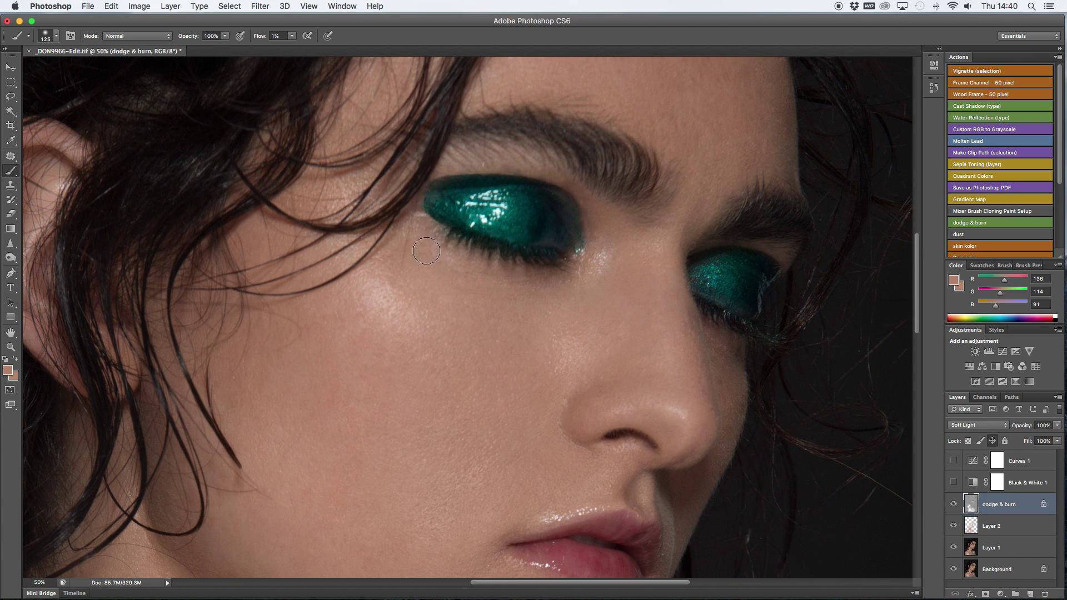
key(d)
key(bracketright)
key(bracketright)
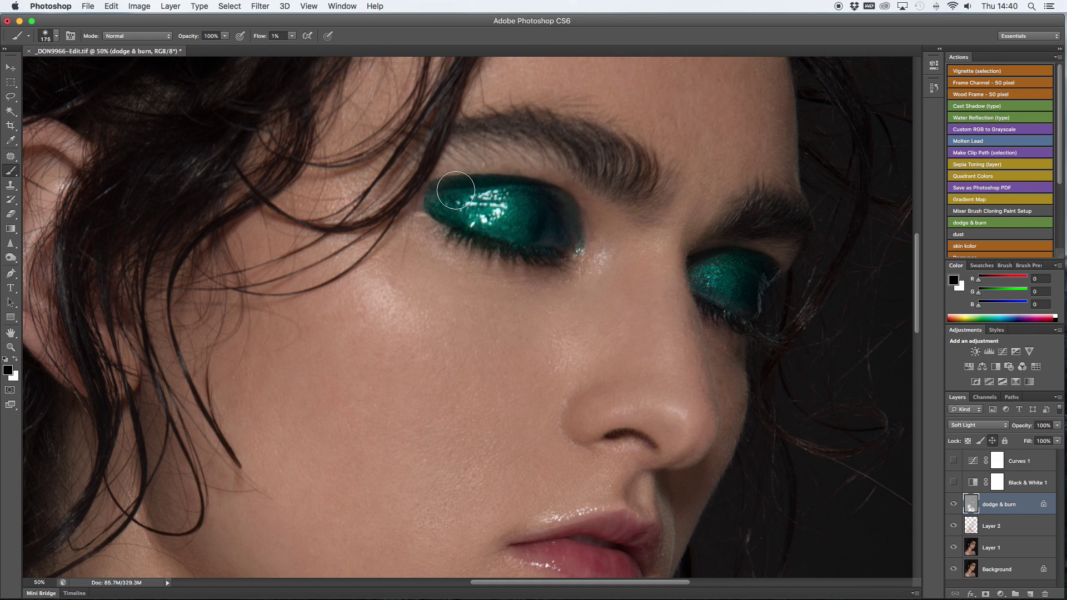
Darken the nearer eye's lower lashes on the dodge & burn layer with a 35 px brush at 5% flow
key(bracketleft)
key(bracketleft)
key(bracketleft)
key(bracketleft)
key(bracketleft)
key(shift+0)
key(shift+5)
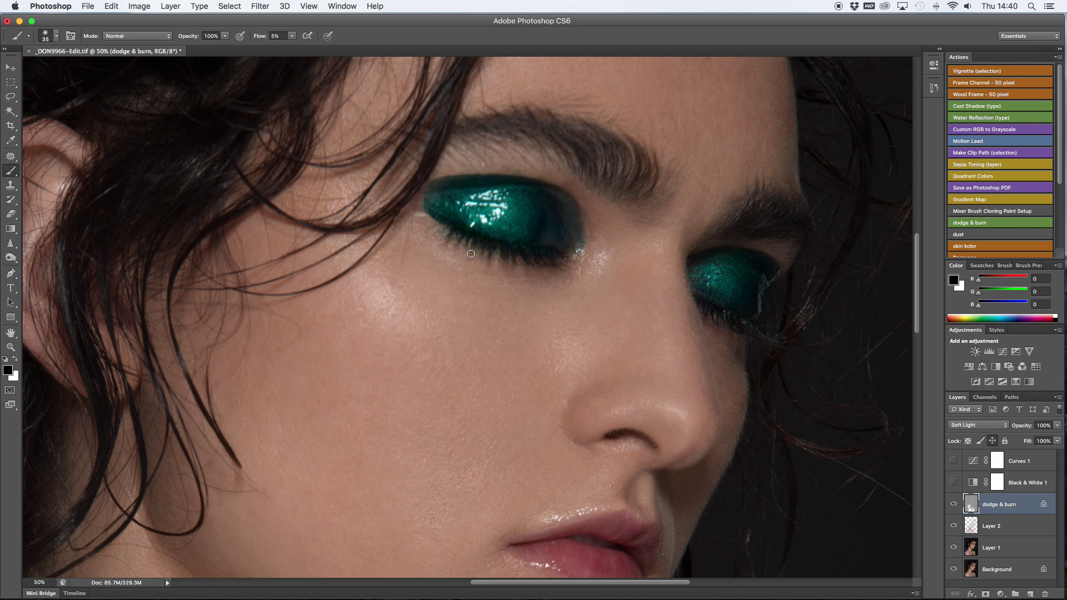
key(super+minus)
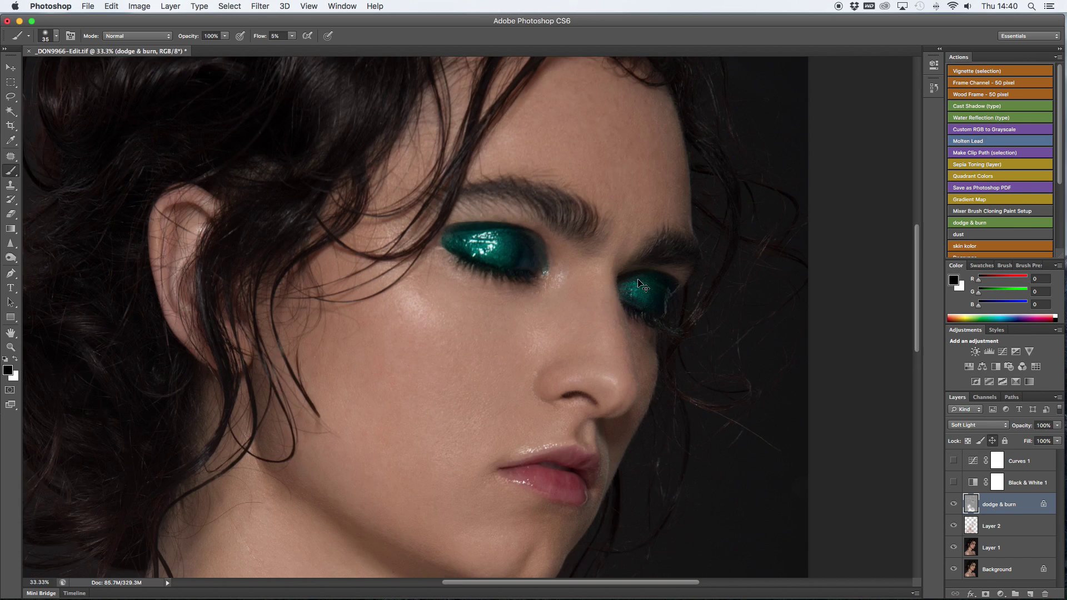
key(super+minus)
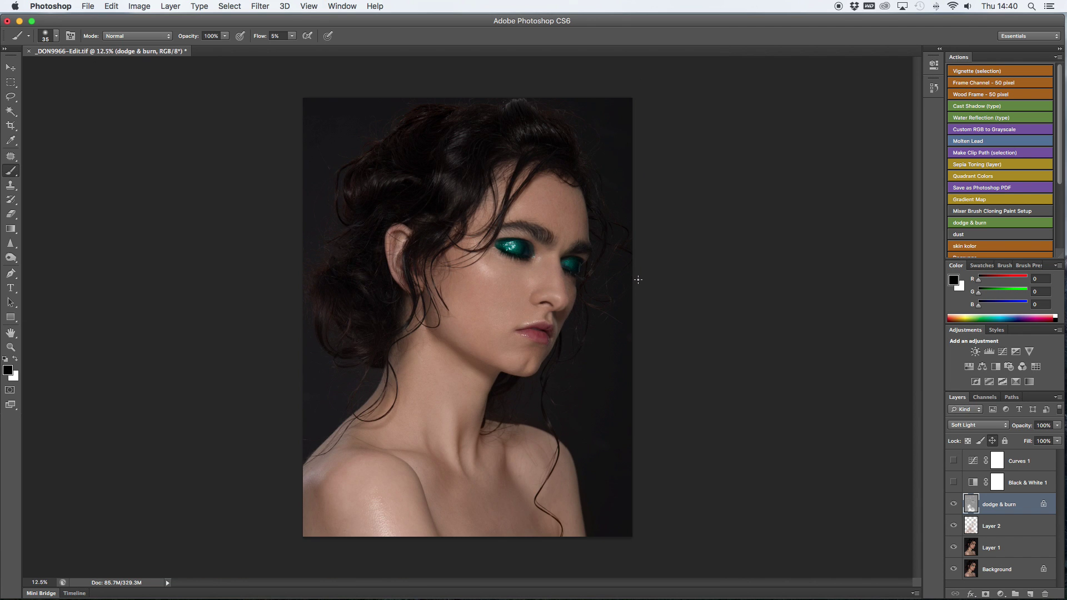
Patch the uneven skin on the cheek beside the nose on Layer 1, replacing it with cleaner skin nearby
key(super+plus)
key(super+plus)
key(super+plus)
key(super+plus)
key(super+plus)
scroll(639, 281, right, 5)
scroll(638, 281, up, 2)
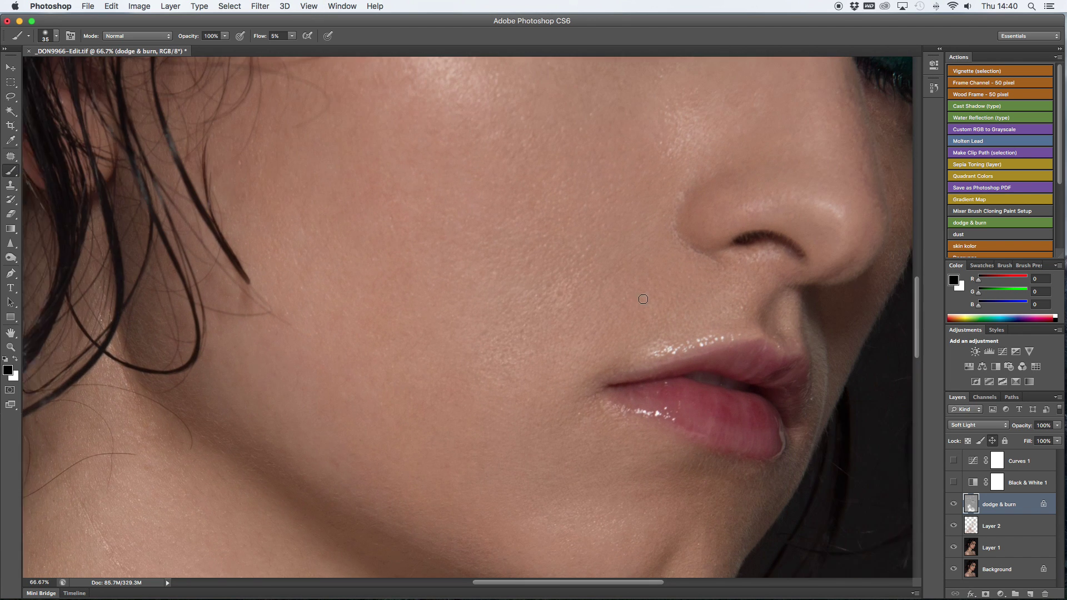
scroll(594, 298, up, 3)
scroll(594, 298, right, 2)
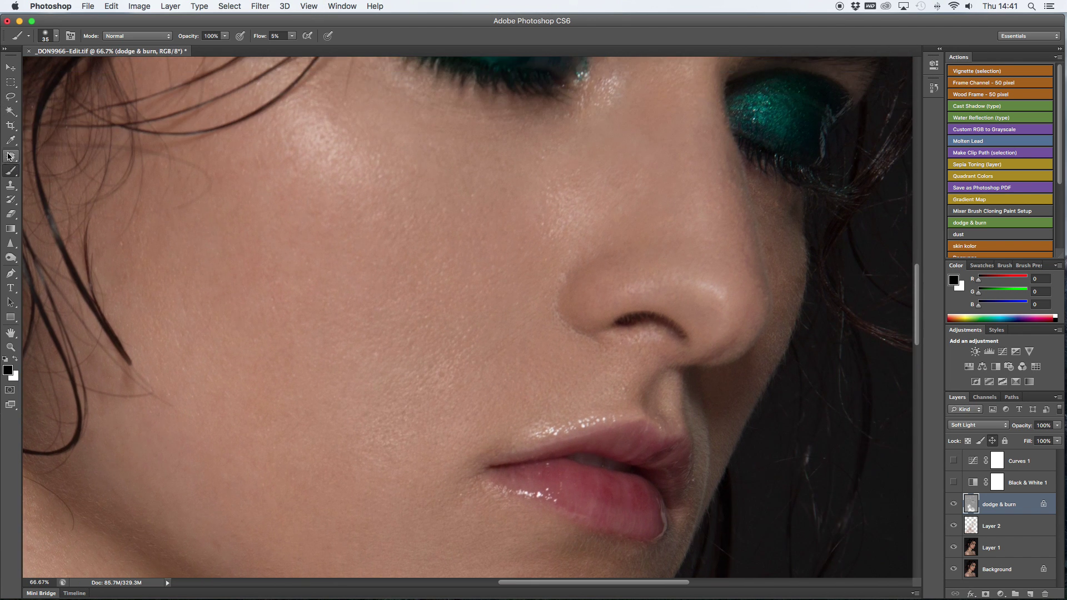
click(10, 156)
mouse_move(533, 224)
mouse_down()
mouse_move(549, 238)
mouse_move(534, 231)
mouse_move(547, 189)
mouse_move(544, 216)
mouse_up()
click(989, 549)
drag(542, 211, 521, 209)
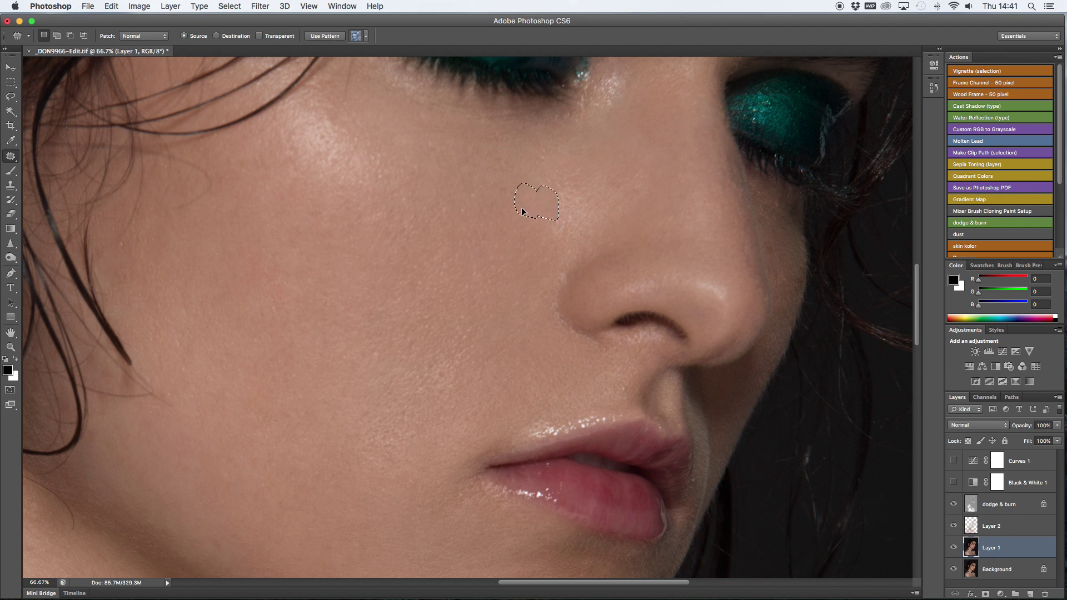
drag(562, 242, 550, 240)
drag(550, 241, 526, 249)
click(610, 146)
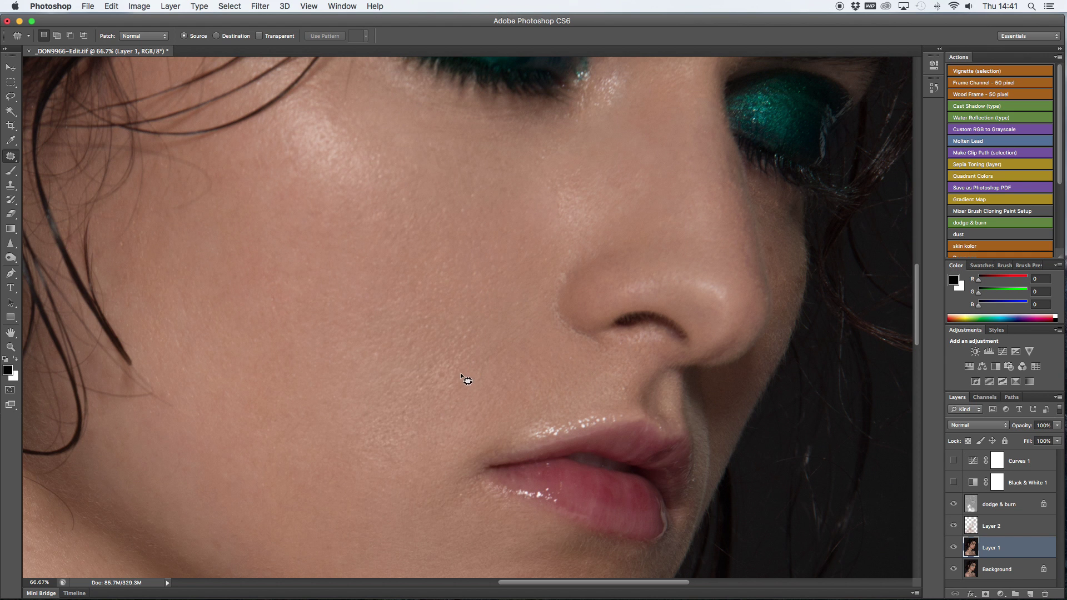
Patch the blemishes on the lower cheek and beside the corner of the mouth
drag(449, 384, 458, 377)
drag(453, 379, 480, 349)
click(491, 341)
scroll(476, 410, down, 3)
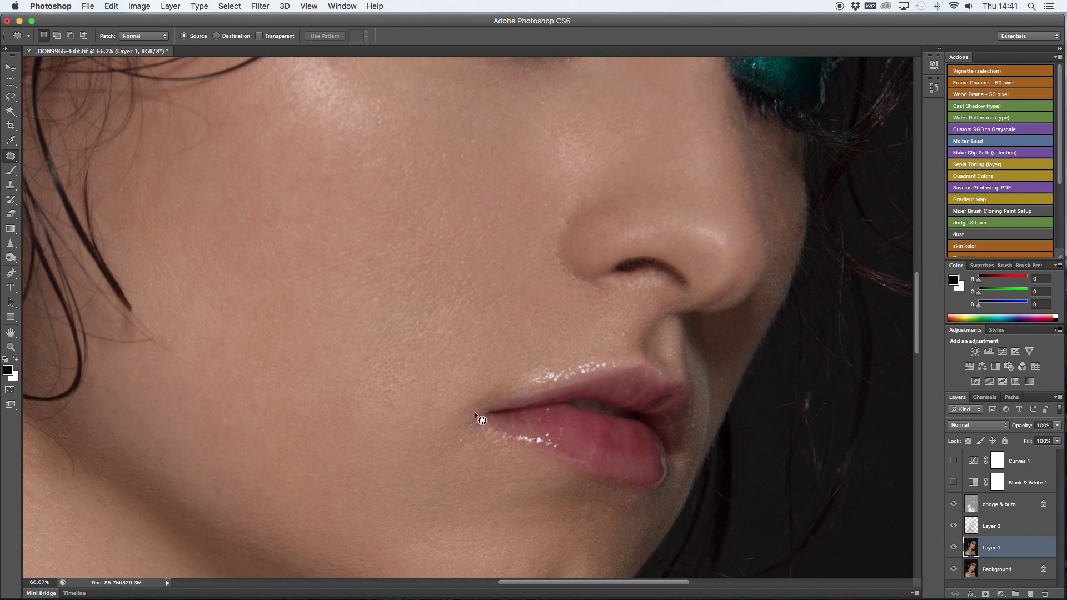
mouse_move(439, 452)
mouse_down()
mouse_move(466, 462)
mouse_move(489, 435)
mouse_move(499, 462)
mouse_up()
key(ctrl+d)
scroll(383, 455, down, 4)
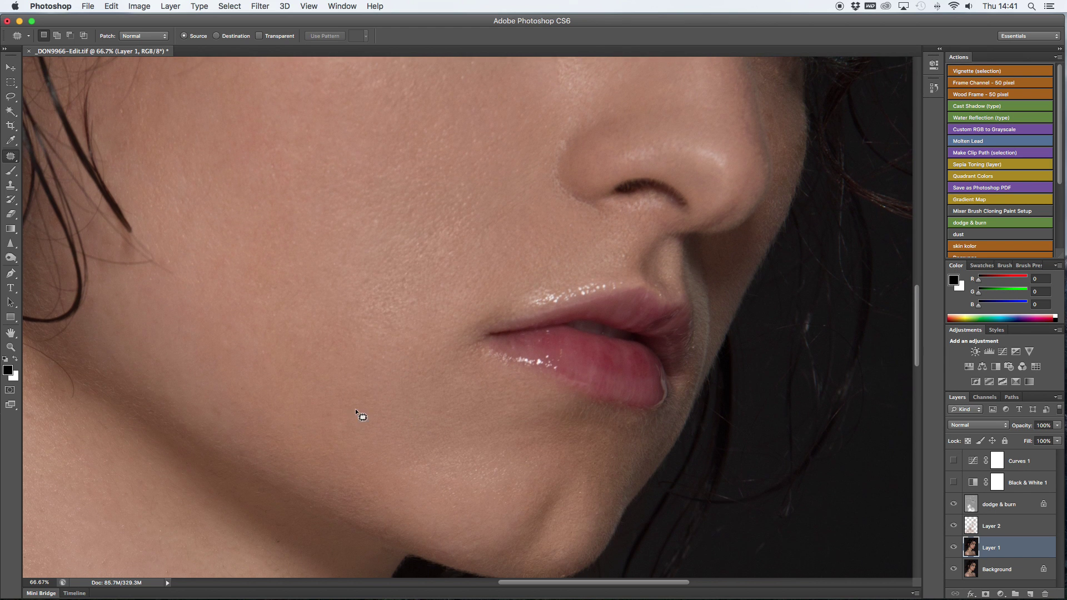
Patch the remaining spots on the lower cheek and along the jawline
drag(333, 418, 343, 424)
key(super+d)
drag(205, 399, 221, 413)
mouse_move(218, 407)
mouse_down()
mouse_move(253, 413)
mouse_move(246, 439)
mouse_move(283, 442)
mouse_up()
key(super+d)
drag(269, 438, 312, 432)
key(ctrl+d)
scroll(316, 436, down, 4)
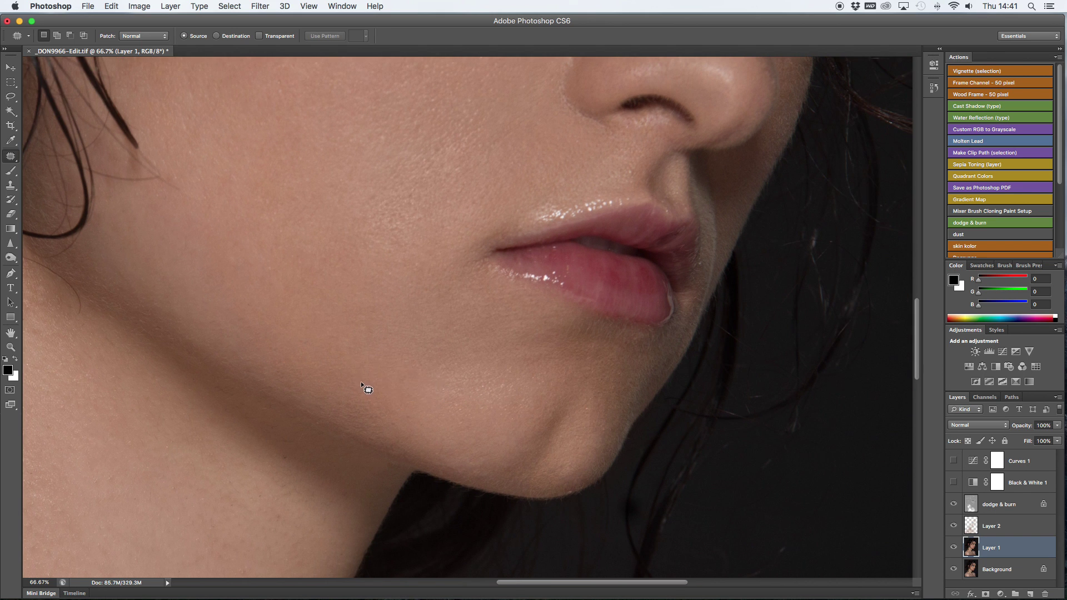
Darken and fill the nearer eyebrow on the dodge & burn layer with black at 5% flow, using brush sizes from 70 down to 15 px
scroll(367, 378, up, 7)
scroll(350, 369, up, 15)
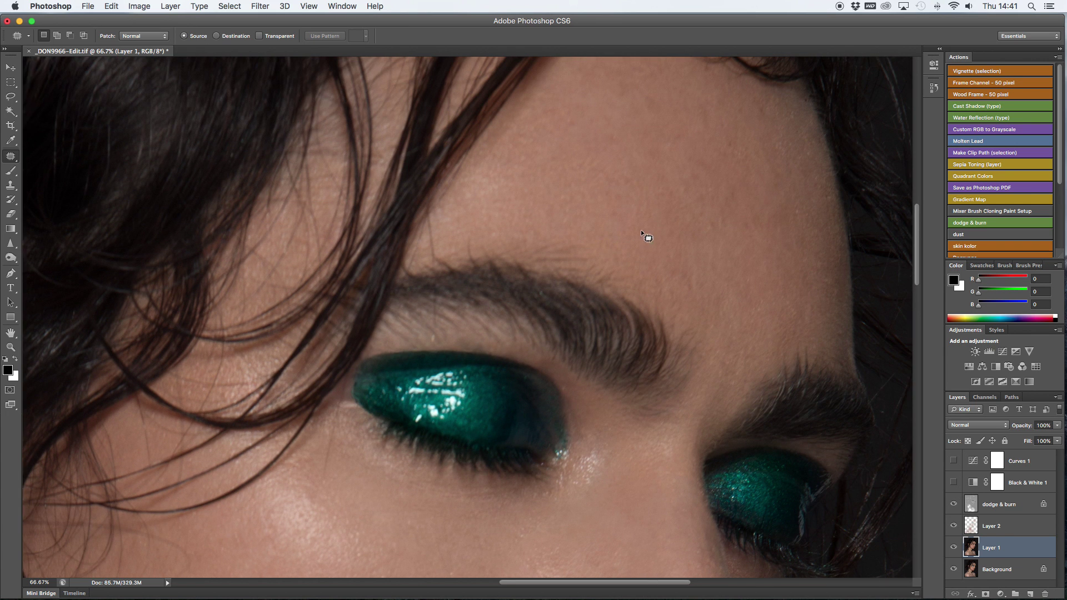
scroll(641, 231, right, 1)
click(11, 170)
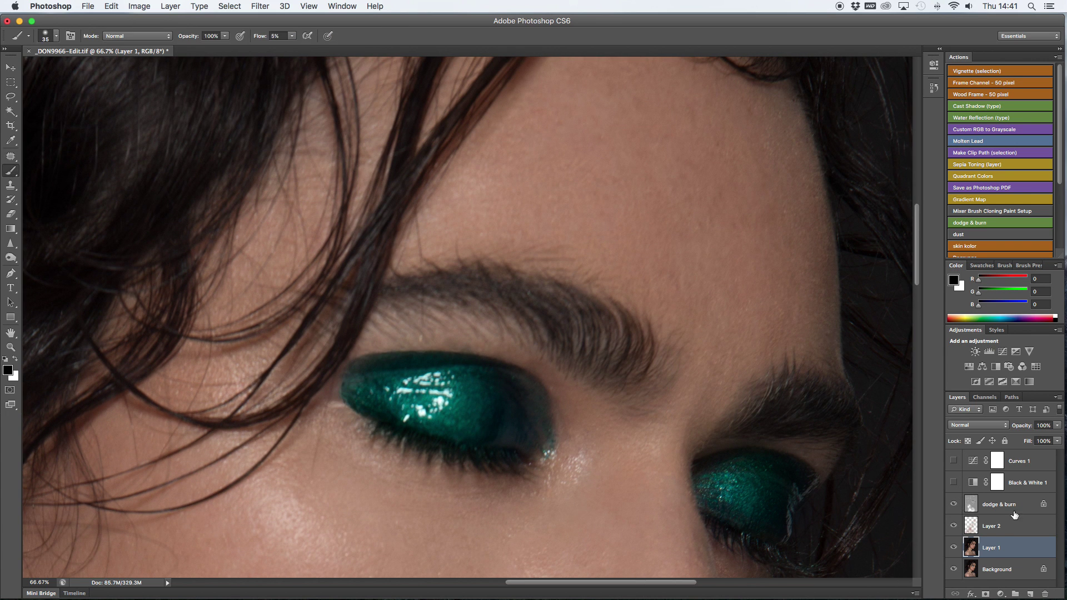
click(1011, 511)
key(bracketleft)
key(bracketleft)
key(bracketleft)
key(bracketleft)
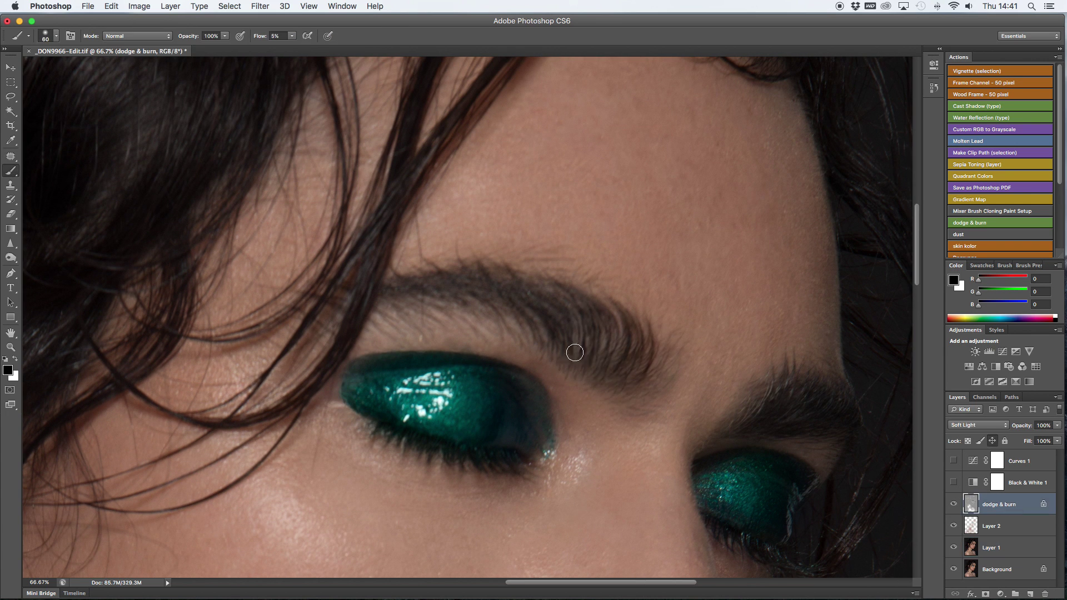
key(bracketleft)
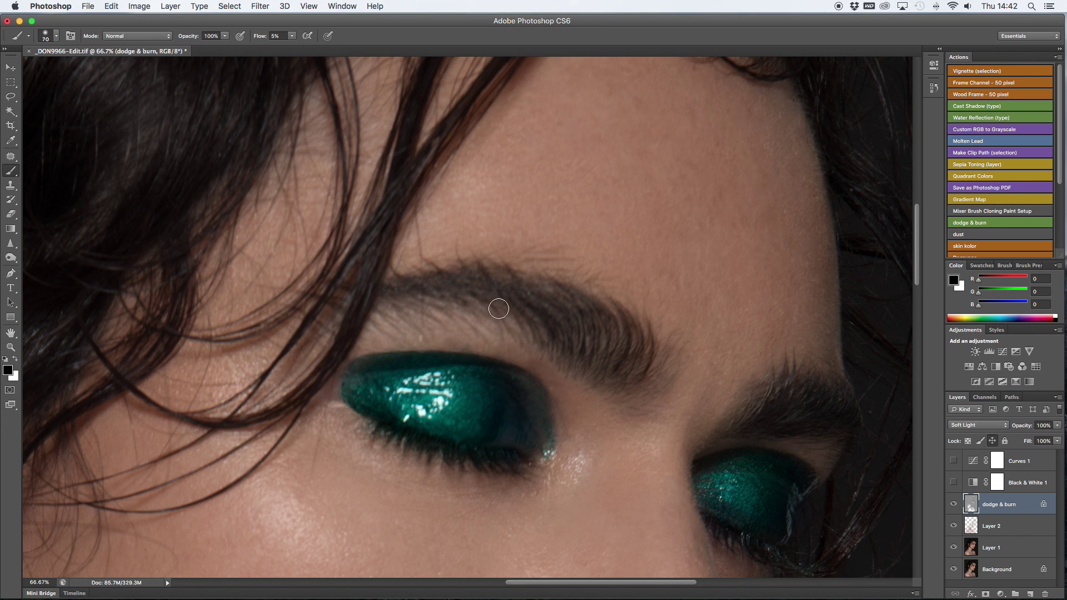
key(bracketleft)
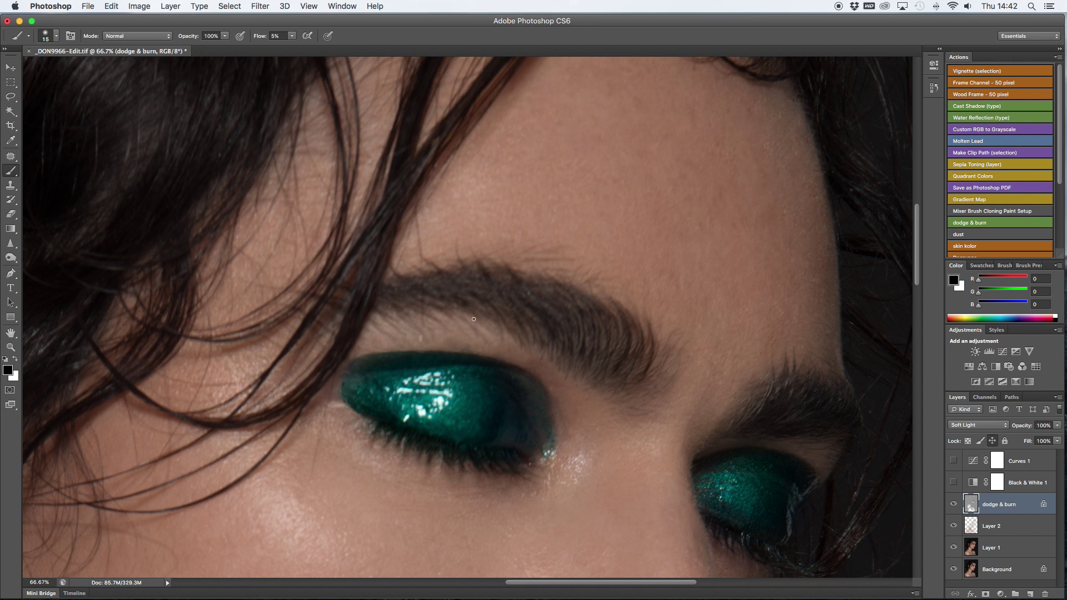
Darken the farther eyebrow with a 70 px brush and compare the image with the dodge & burn layer hidden and shown
scroll(374, 315, right, 3)
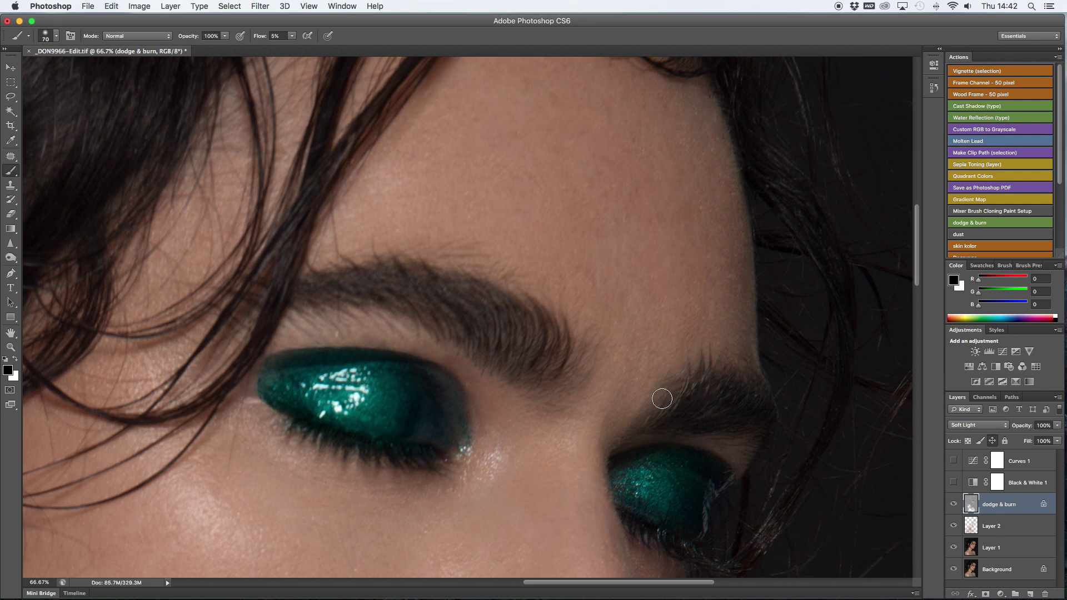
click(953, 504)
click(954, 504)
click(953, 504)
click(954, 504)
key(bracketleft)
Clone out the stray hairs above the nearer eyebrow on Layer 1 with an 80 px Clone Stamp at 100% flow
click(10, 185)
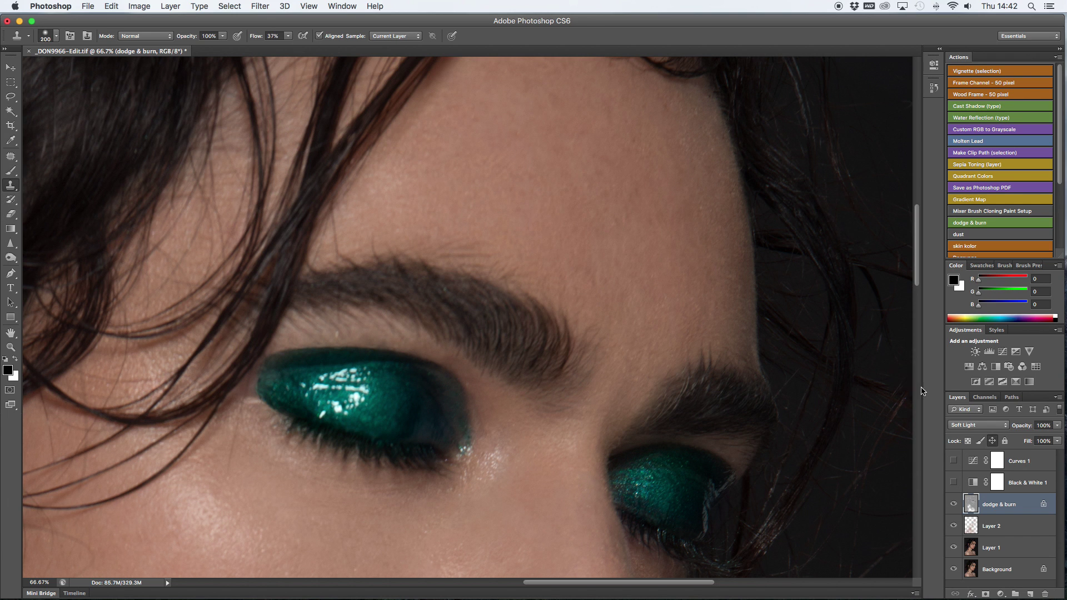
click(989, 548)
mouse_move(530, 276)
mouse_down()
mouse_move(431, 238)
mouse_move(531, 252)
mouse_up()
key(super+z)
key(shift+0)
key(bracketleft)
key(bracketleft)
key(bracketleft)
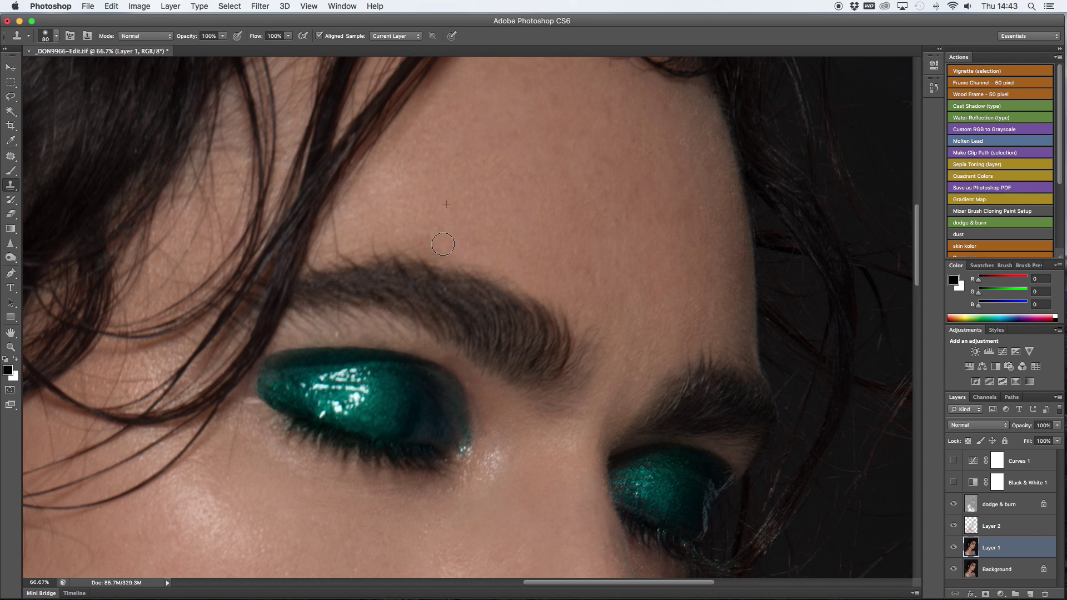
Clean the skin between the eyebrows and beside the nearer eye using the Clone Stamp and Patch tools
alt+click(634, 389)
click(574, 407)
key(j)
mouse_move(574, 407)
mouse_down()
mouse_move(605, 357)
mouse_move(638, 361)
mouse_up()
mouse_move(639, 361)
mouse_down()
mouse_move(676, 302)
mouse_move(669, 297)
mouse_up()
key(super+d)
mouse_move(596, 382)
mouse_down()
mouse_move(590, 420)
mouse_move(635, 342)
mouse_up()
key(super+d)
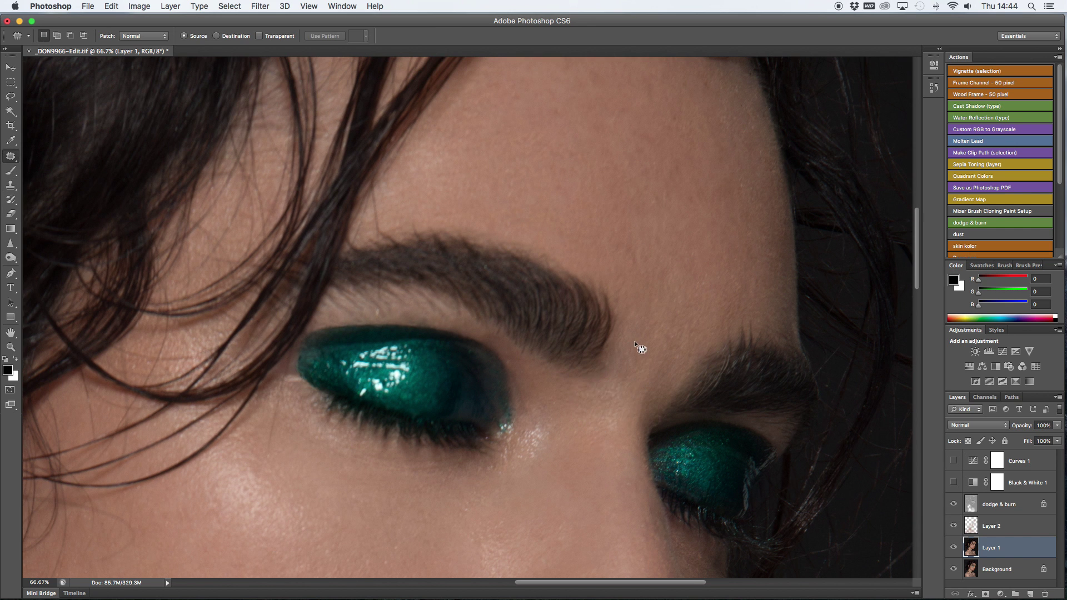
mouse_move(554, 392)
mouse_down()
mouse_move(611, 405)
mouse_move(564, 423)
mouse_up()
key(super+d)
Touch up the inner end of the nearer eye's lower lash line with an 80 px Clone Stamp at 53% flow and check the whole portrait
click(11, 185)
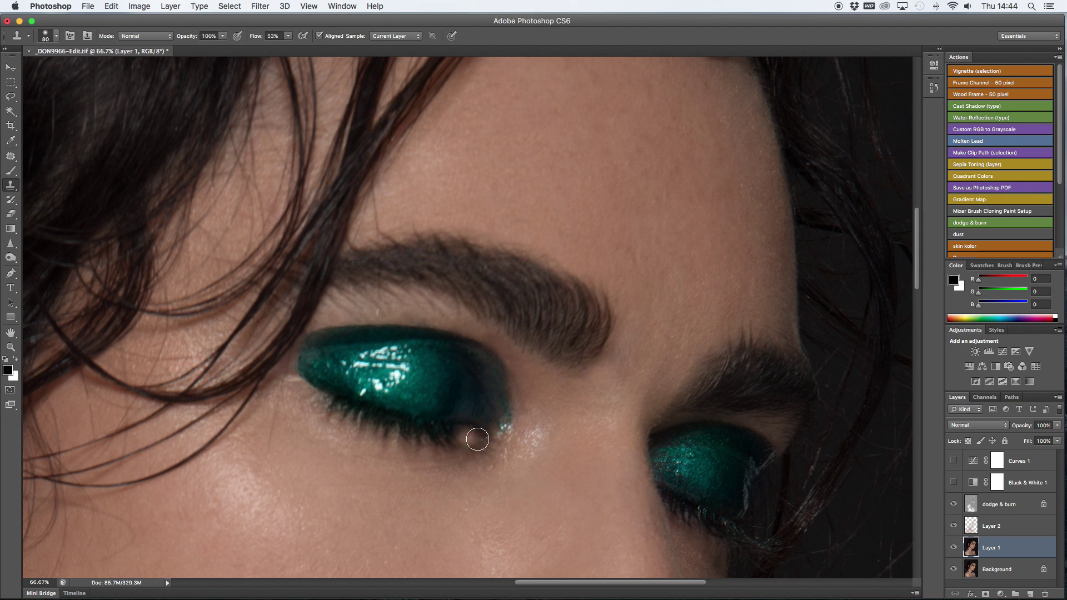
key(super+minus)
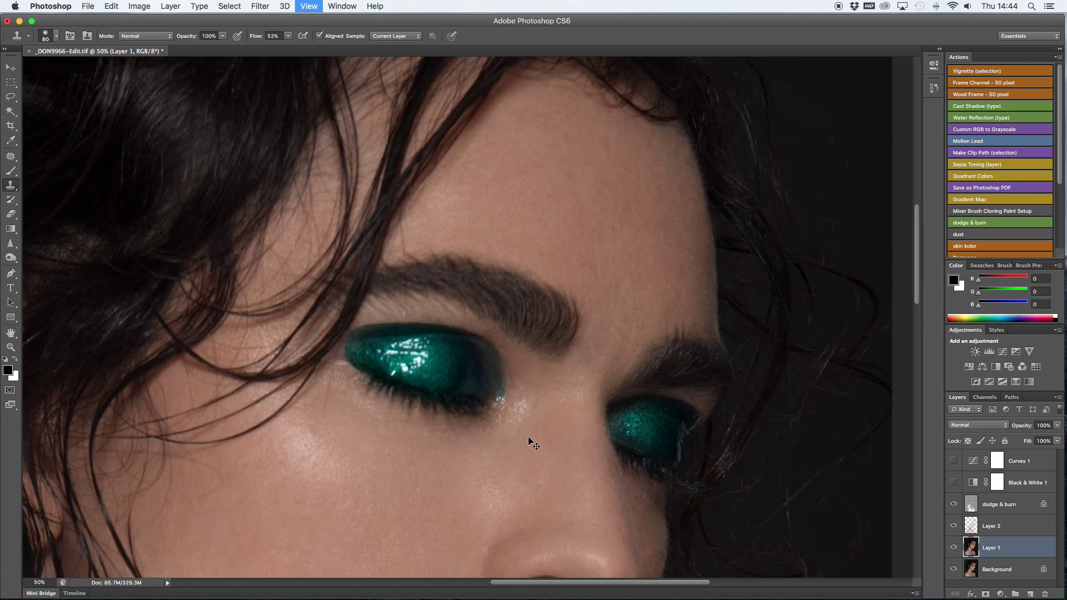
key(super+minus)
key(super+minus)
key(super+minus)
key(super+plus)
key(super+plus)
key(super+plus)
key(super+plus)
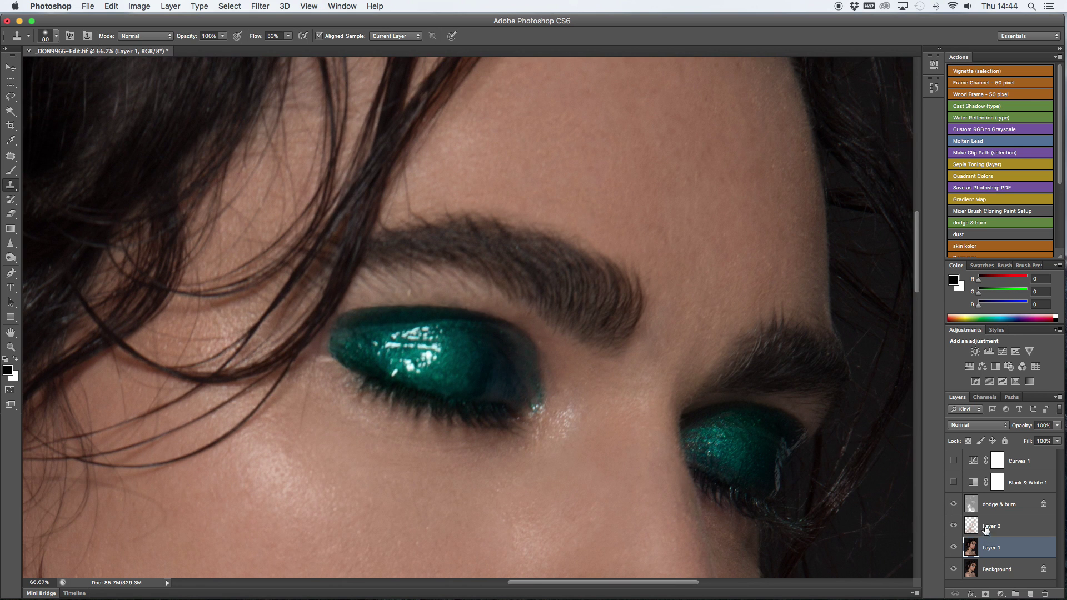
Sample the skin tone between the eyebrows as the brush color on Layer 2
click(985, 529)
key(b)
alt+click(699, 219)
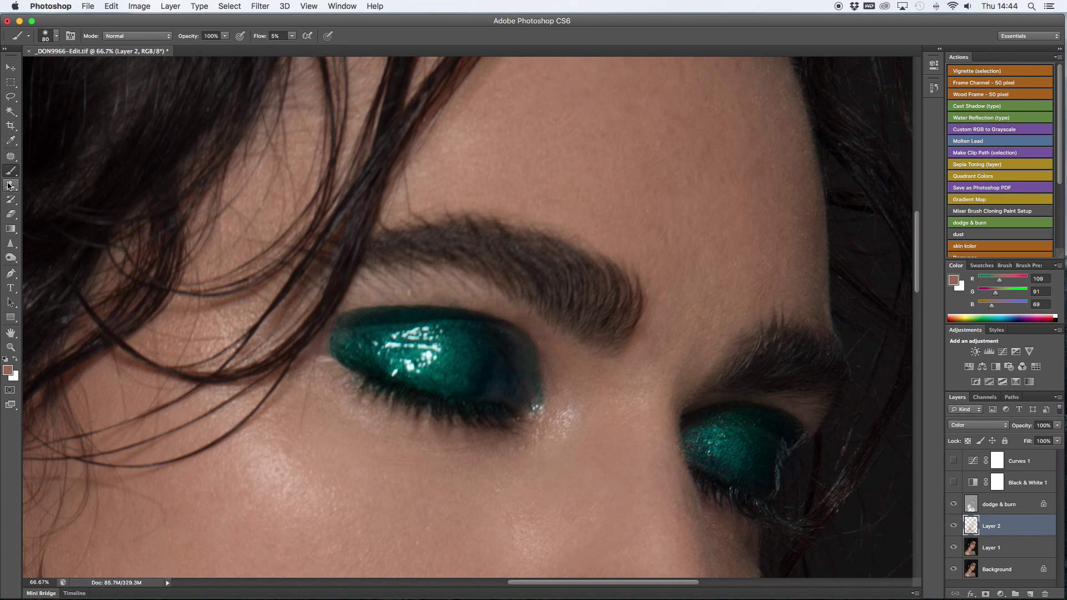
Lighten the skin between the eyebrows and down the nose on the dodge & burn layer with a 60 to 100 px white brush at 5% flow
key(alt+bracketright)
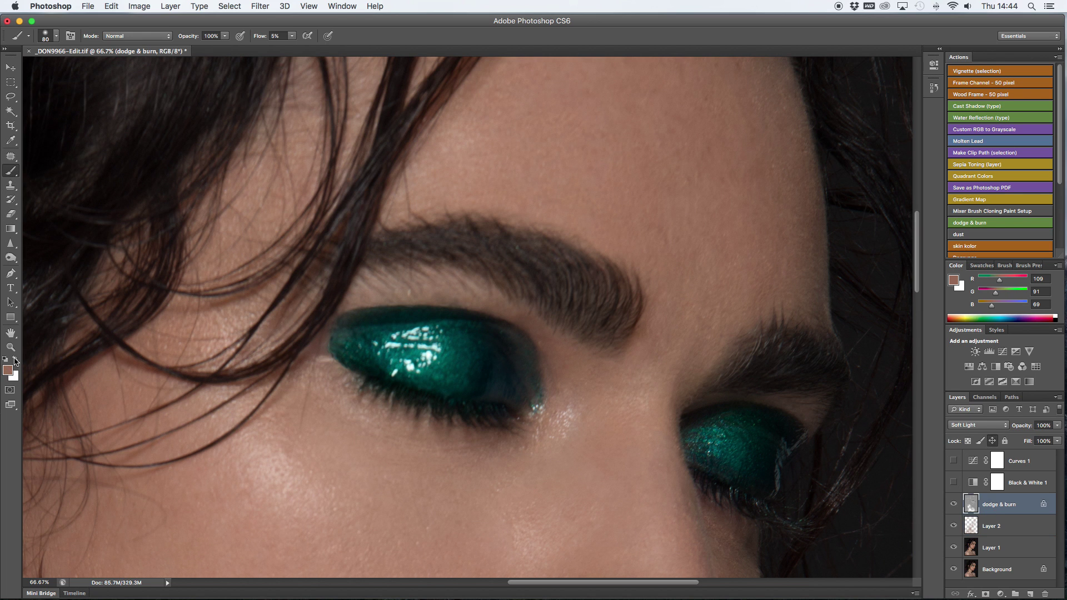
click(15, 359)
key(bracketleft)
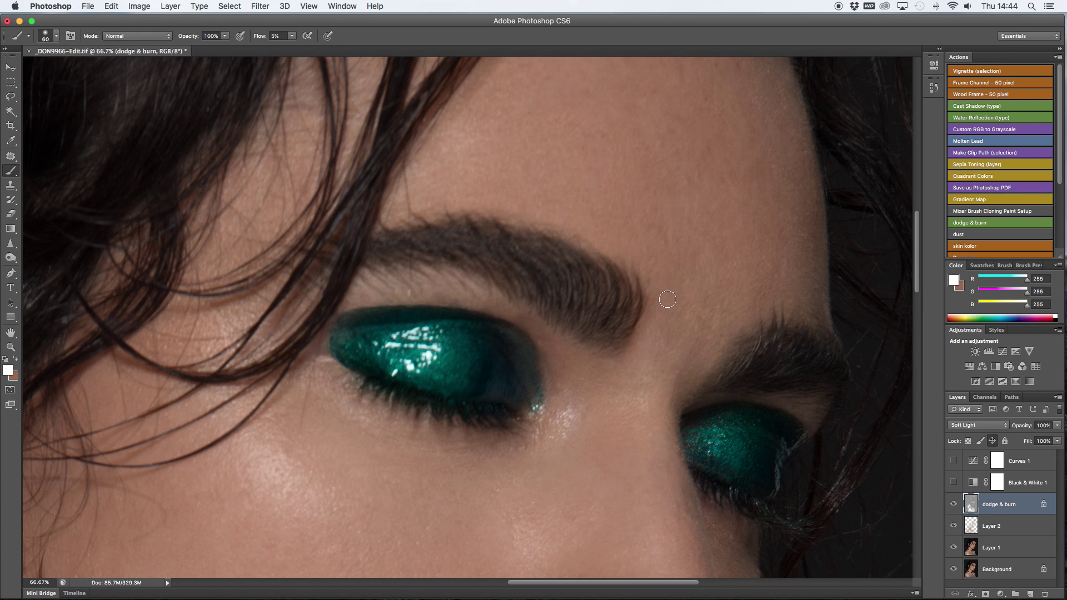
scroll(402, 331, down, 3)
key(bracketright)
key(bracketright)
key(bracketright)
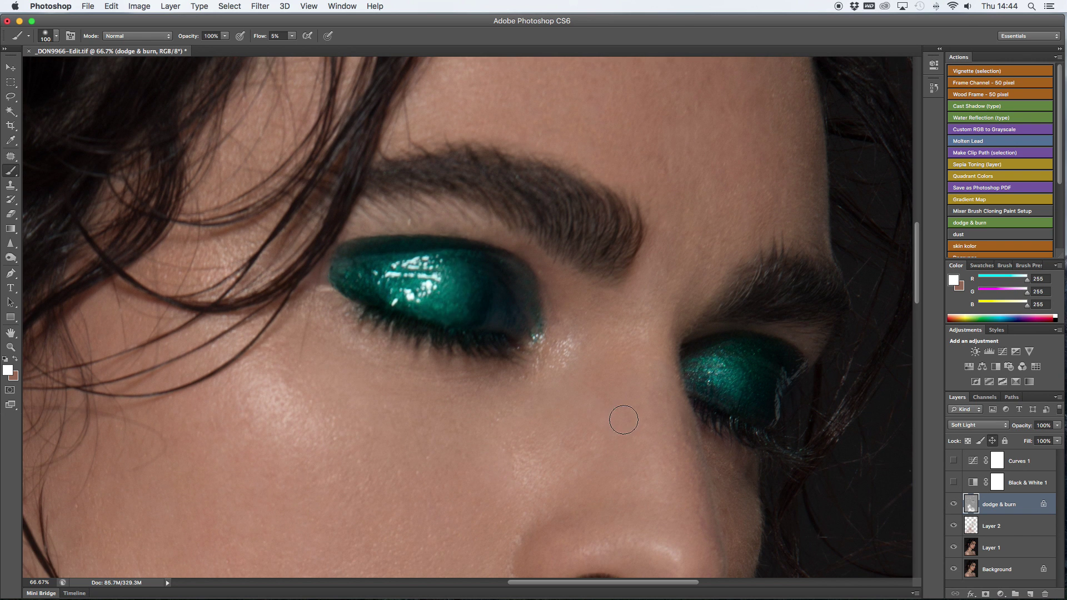
scroll(619, 417, down, 8)
key(bracketright)
Patch the fine stray hair and small marks on the cheek beside the nostril on Layer 1
key(super+equal)
key(super+equal)
key(j)
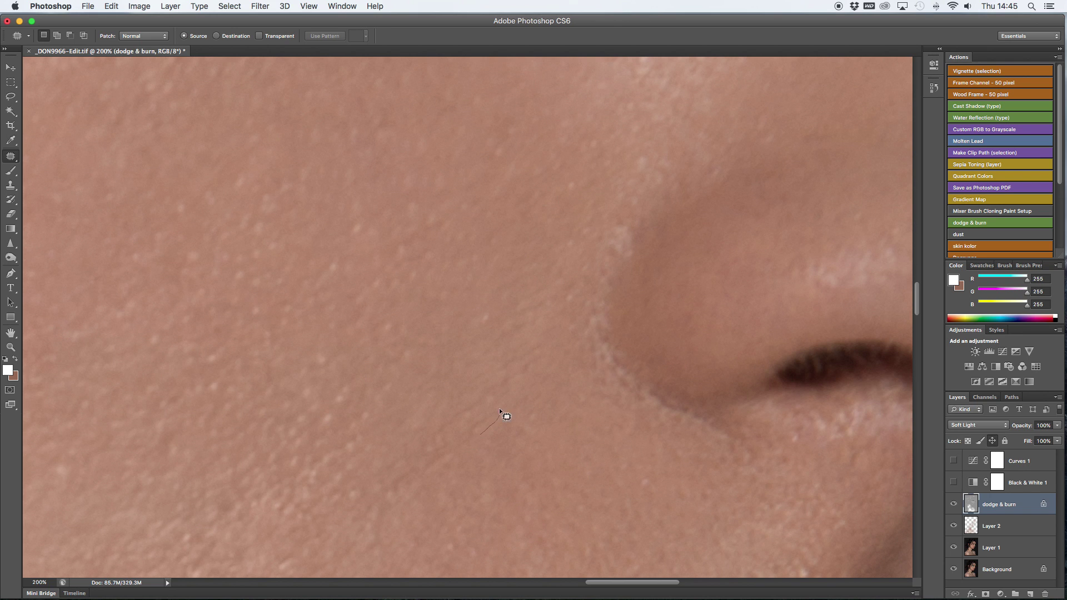
key(alt+bracketleft)
key(alt+bracketleft)
scroll(400, 362, down, 4)
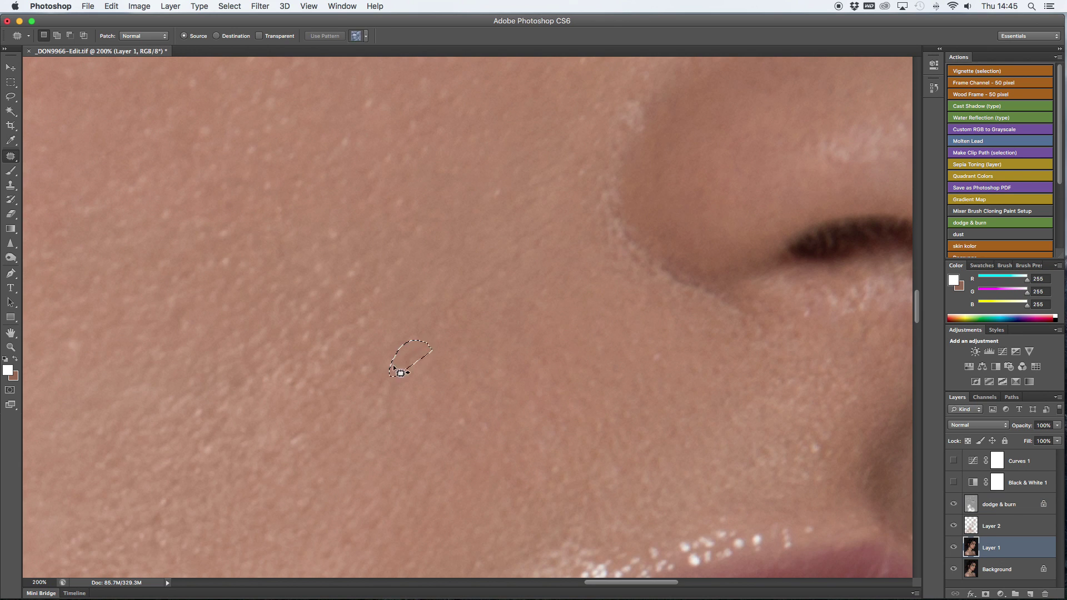
scroll(489, 333, up, 1)
drag(490, 335, 468, 358)
key(super+d)
scroll(489, 339, up, 3)
mouse_move(540, 317)
mouse_down()
mouse_move(512, 345)
mouse_move(533, 334)
mouse_up()
key(super+d)
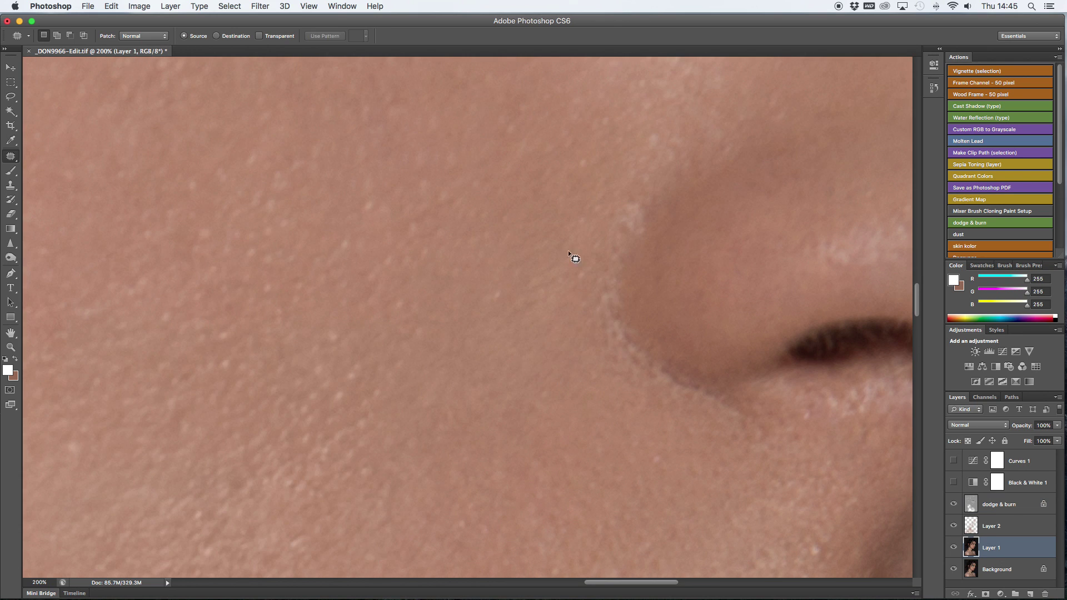
Patch the flaky, uneven skin along the outer edge of the nostril and its crease on Layer 1
drag(603, 360, 615, 357)
key(super+d)
scroll(611, 353, up, 3)
drag(633, 283, 588, 312)
key(super+d)
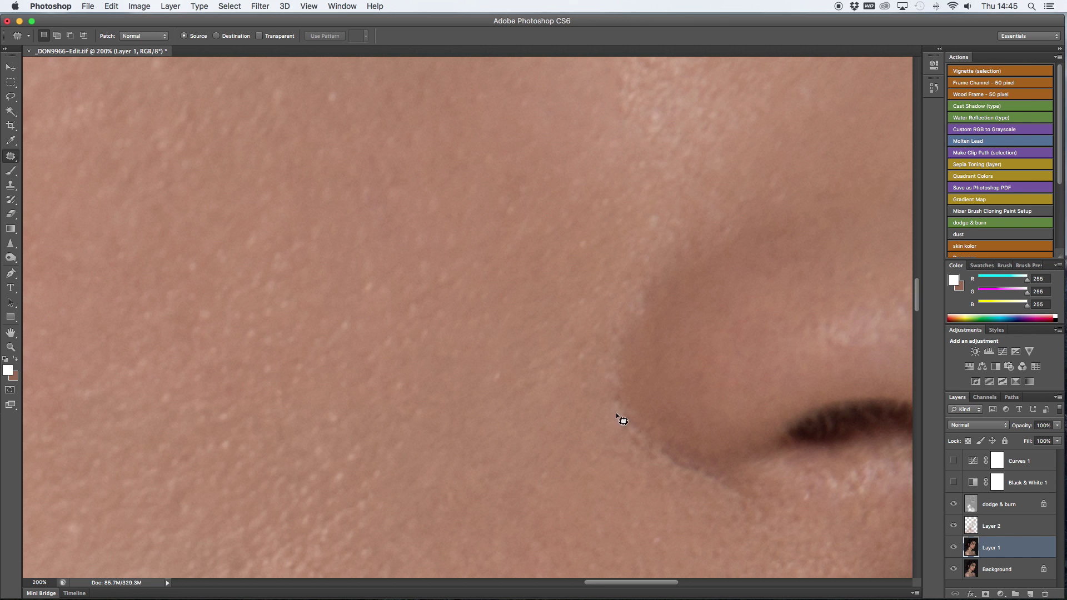
drag(680, 454, 723, 488)
drag(711, 479, 740, 522)
key(super+d)
drag(666, 454, 656, 473)
key(super+d)
drag(617, 410, 592, 400)
drag(596, 402, 579, 415)
key(super+d)
Compare the whole portrait with the dodge & burn layer hidden and shown
scroll(589, 431, up, 10)
key(super+minus)
key(super+minus)
key(super+minus)
key(super+minus)
key(super+minus)
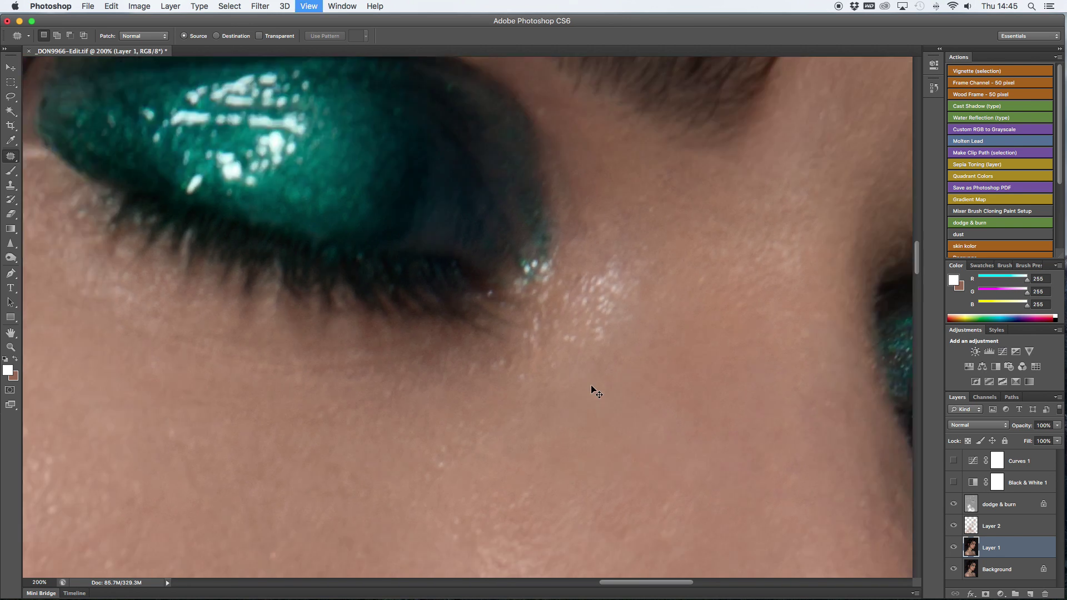
scroll(593, 389, down, 2)
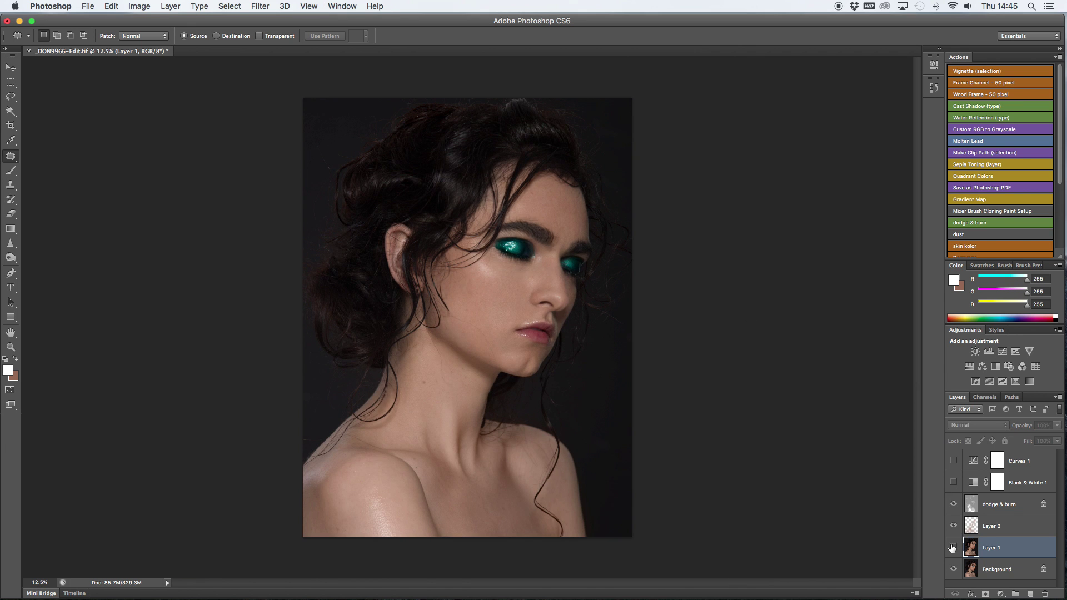
click(953, 504)
click(953, 504)
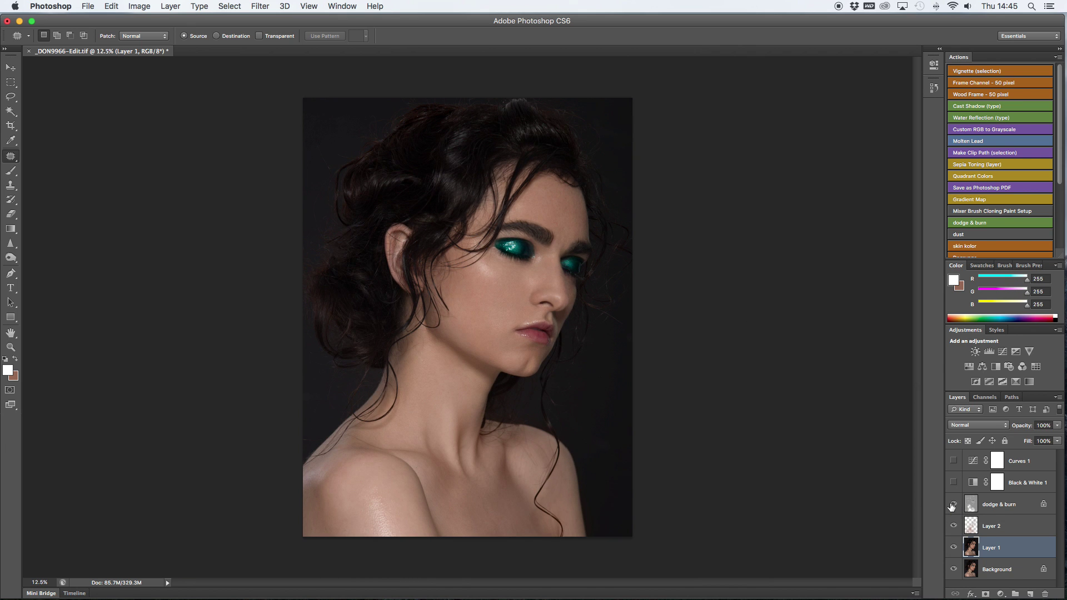
Lighten the neck, collarbone and shoulder shadows on the dodge & burn layer with a 400 to 600 px white brush at 5% flow
scroll(711, 448, up, 2)
key(alt+])
key(alt+])
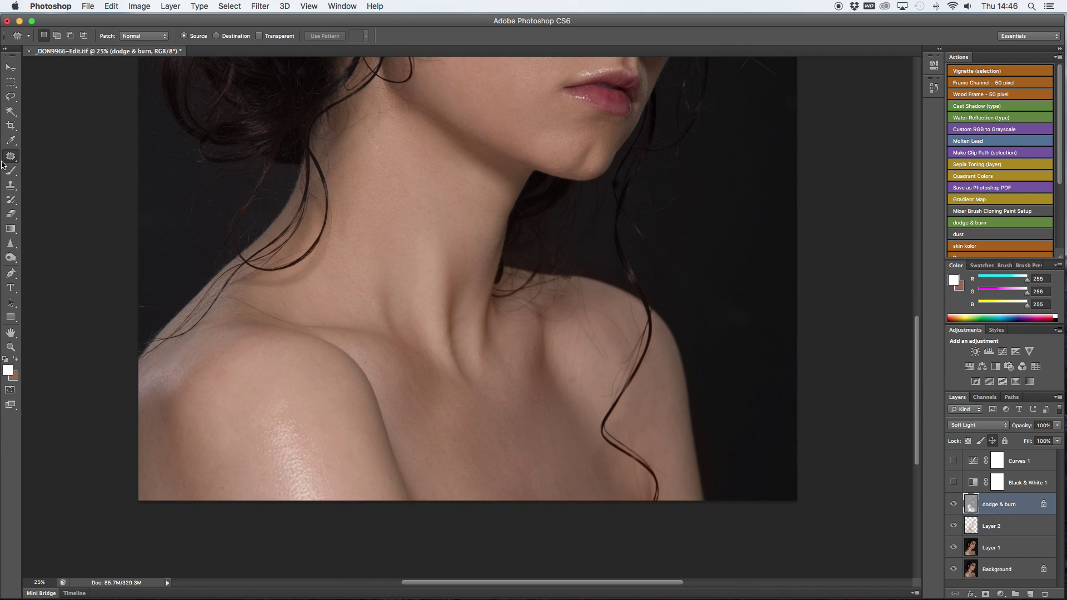
key(b)
key(bracketright)
key(bracketright)
key(bracketright)
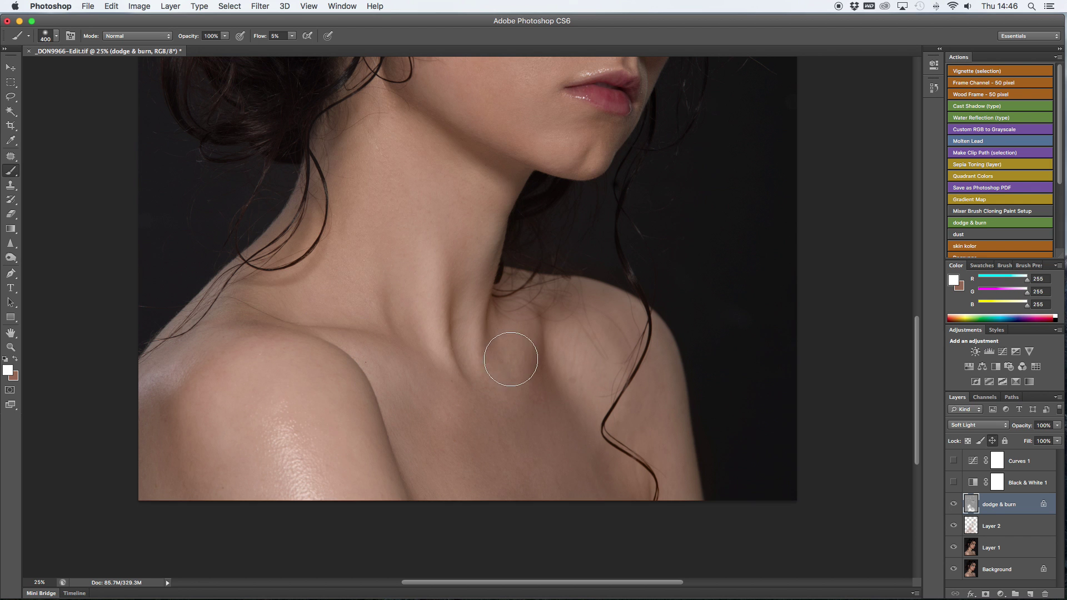
key(bracketleft)
key(bracketleft)
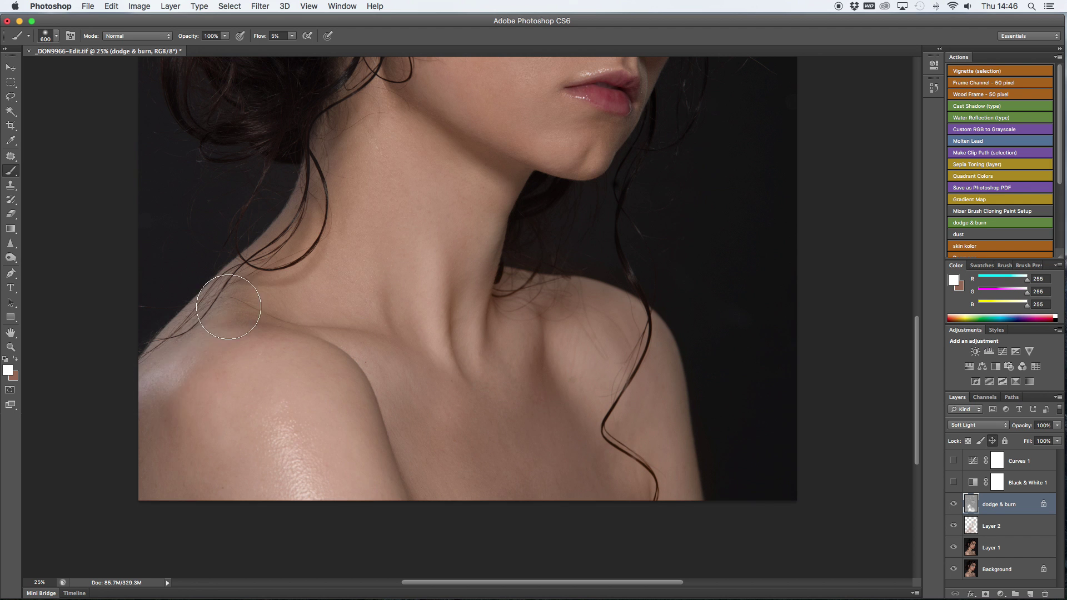
Lighten the side of the nose near the inner eye on the dodge & burn layer with a 125 px white brush
scroll(469, 405, up, 10)
key(bracketleft)
key(bracketleft)
key(bracketleft)
key(bracketleft)
key(bracketleft)
key(bracketleft)
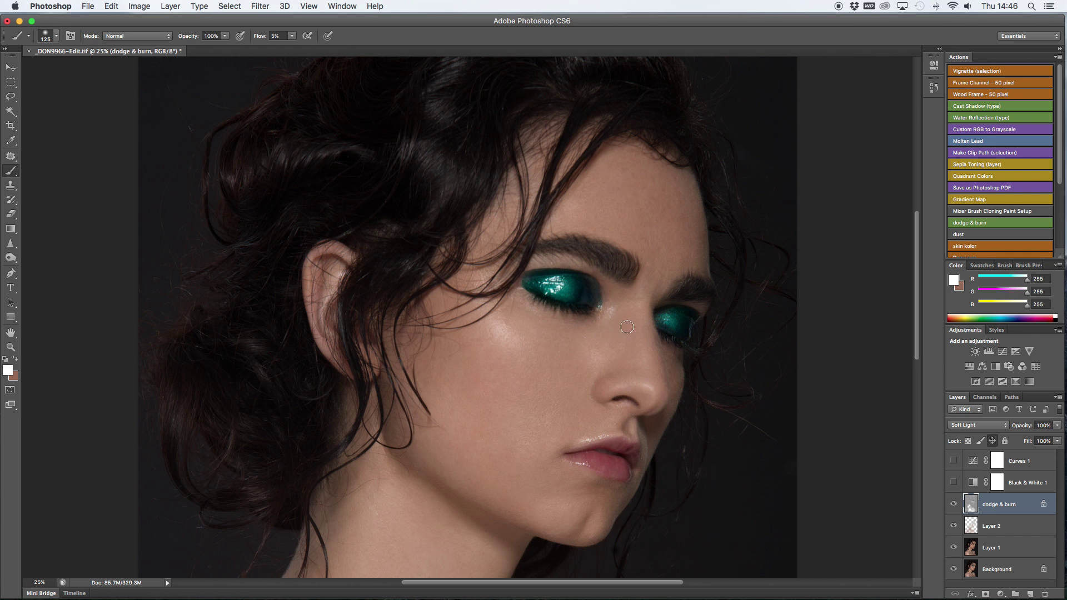
Darken parts of the nearer eyelid and the lips on the dodge & burn layer with a 150 to 175 px black brush
click(4, 359)
key(bracketright)
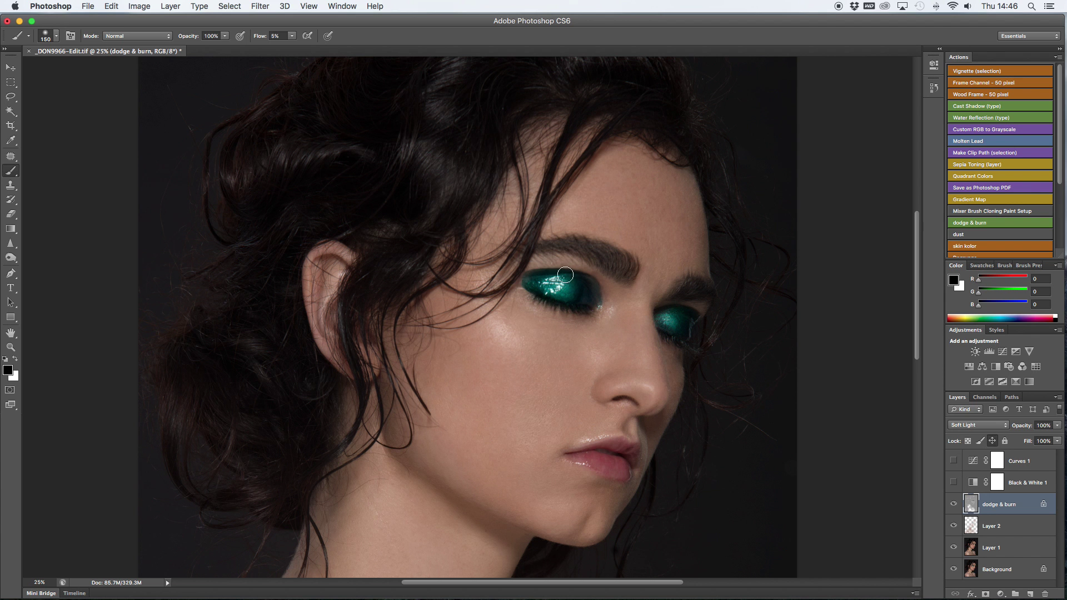
key(bracketleft)
scroll(622, 365, down, 2)
scroll(622, 366, right, 2)
scroll(528, 404, right, 2)
scroll(528, 404, up, 1)
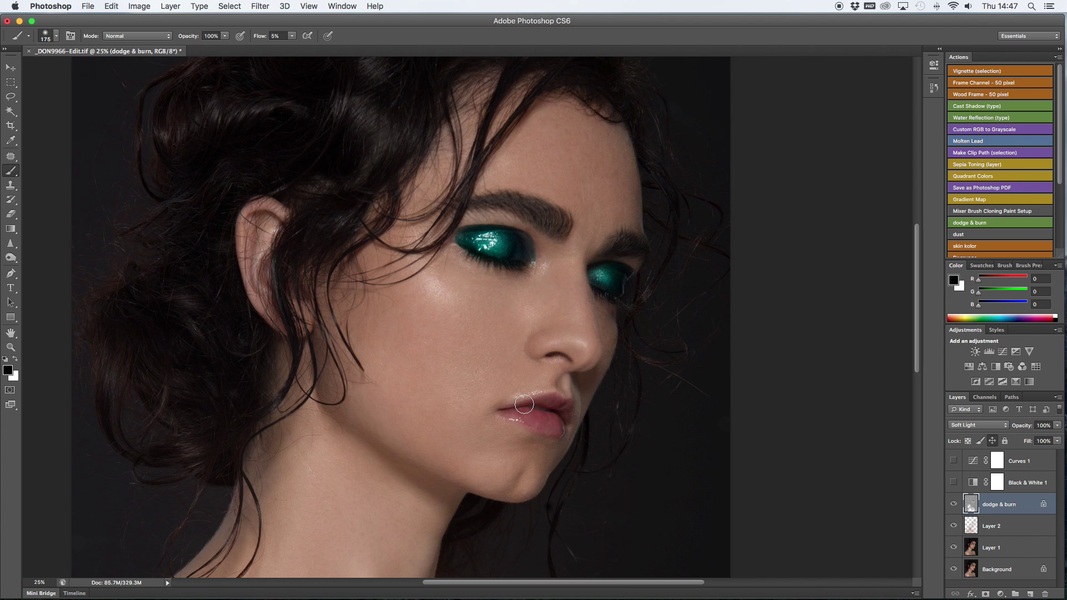
Patch the uneven skin texture on the cheek beside the corner of the mouth on Layer 1
click(1000, 594)
click(920, 515)
click(992, 547)
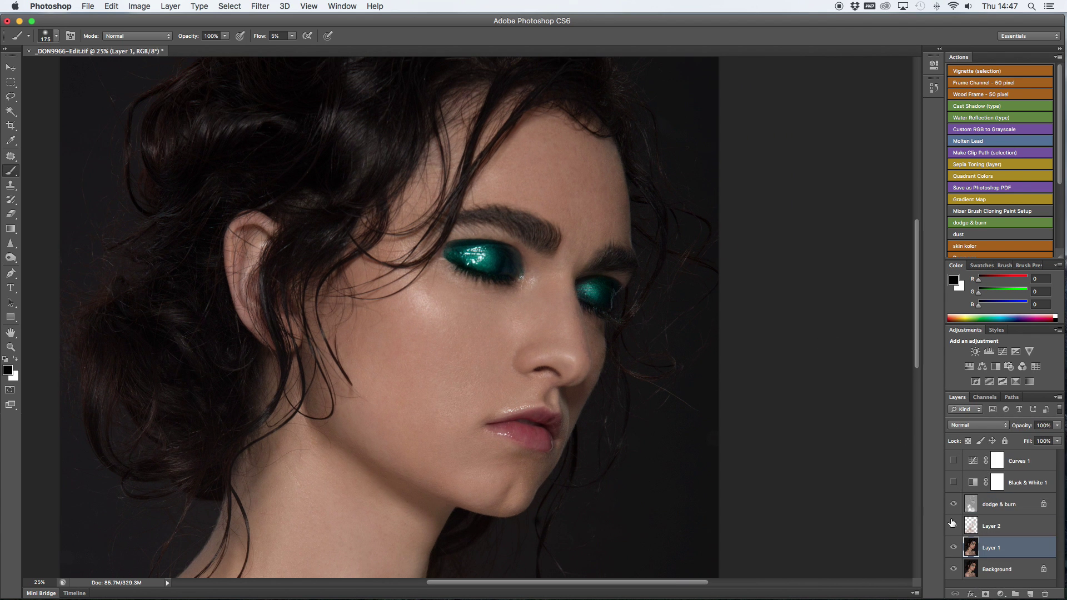
key(super+plus)
key(super+plus)
key(super+plus)
scroll(194, 194, down, 3)
click(10, 156)
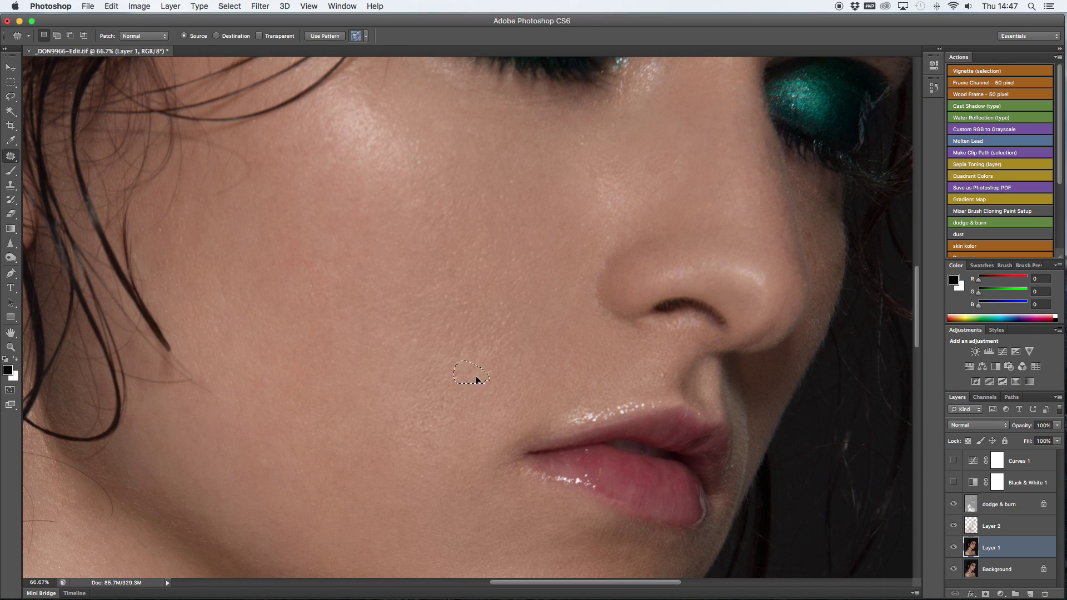
key(super+d)
mouse_move(473, 376)
mouse_down()
mouse_move(441, 430)
mouse_move(433, 419)
mouse_move(408, 428)
mouse_move(432, 403)
mouse_move(439, 423)
mouse_move(415, 454)
mouse_move(456, 454)
mouse_move(426, 439)
mouse_move(426, 463)
mouse_move(437, 464)
mouse_move(424, 481)
mouse_up()
key(super+d)
key(super+d)
key(super+d)
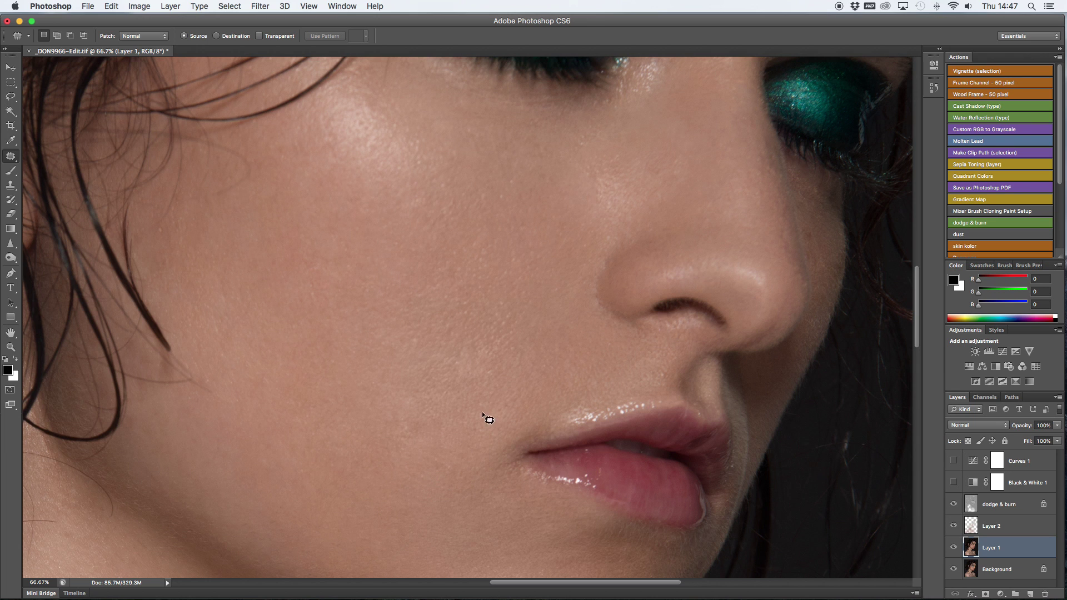
Examine the patched cheek and the surrounding face at closer and wider zoom levels
key(super+plus)
key(super+plus)
key(super+minus)
key(super+minus)
key(super+minus)
key(super+minus)
key(super+minus)
key(super+minus)
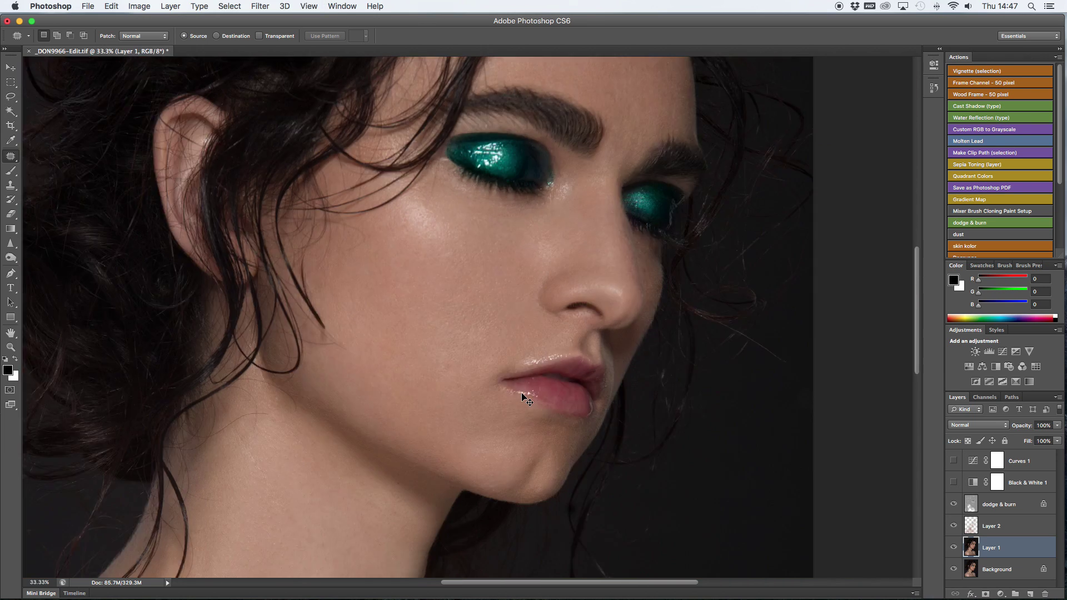
Patch the remaining blemishes on the lower cheek, level with the lips, on Layer 1
key(super+plus)
key(super+plus)
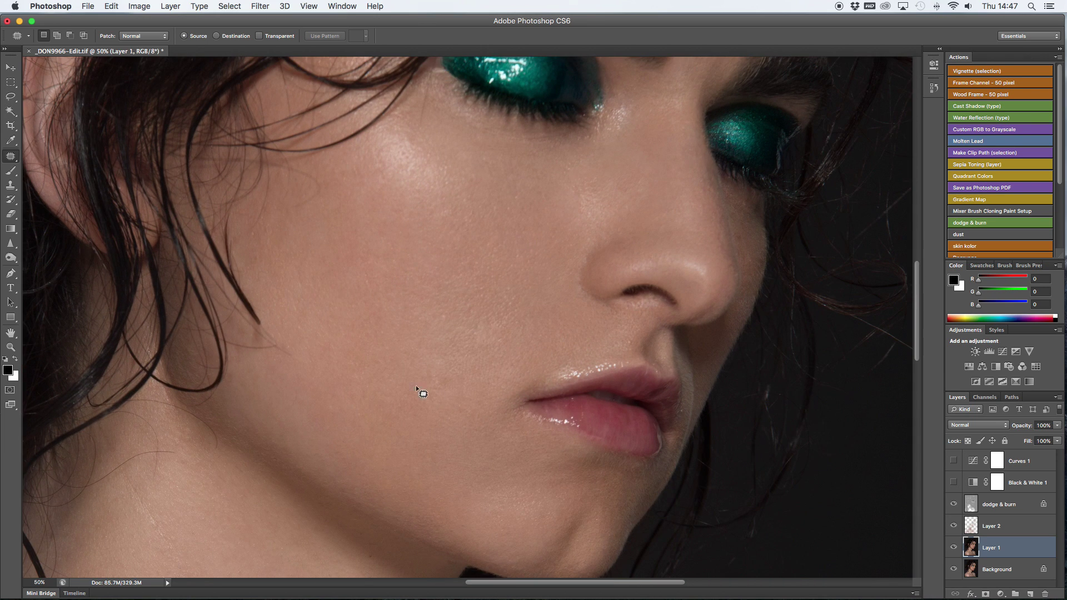
drag(430, 383, 465, 389)
mouse_move(449, 388)
mouse_down()
mouse_move(430, 413)
mouse_move(417, 433)
mouse_move(431, 409)
mouse_up()
key(super+d)
drag(431, 409, 478, 427)
key(super+d)
Patch the rough texture on the cheek between the nose and mouth on Layer 1 and check the whole portrait
drag(469, 349, 491, 342)
mouse_move(491, 342)
mouse_down()
mouse_move(525, 348)
mouse_move(467, 324)
mouse_move(476, 345)
mouse_up()
key(super+d)
drag(465, 347, 549, 338)
key(super+d)
mouse_move(441, 373)
mouse_down()
mouse_move(424, 383)
mouse_move(502, 370)
mouse_move(443, 384)
mouse_move(493, 376)
mouse_move(428, 406)
mouse_up()
key(super+d)
key(super+d)
click(391, 376)
key(super+0)
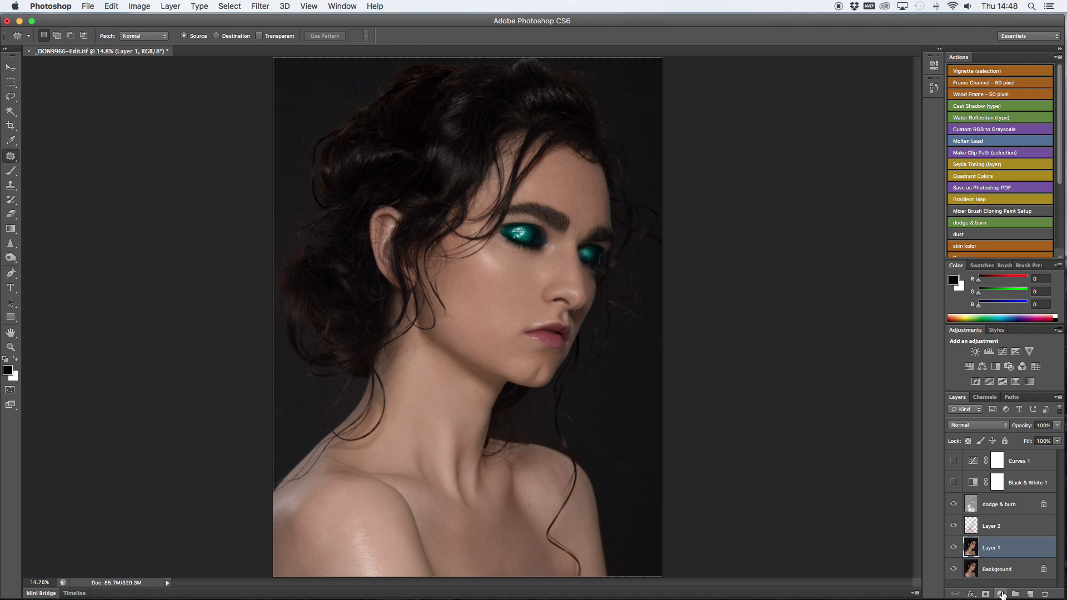
Add a Curves adjustment layer above Curves 1, raise the midtones of the RGB curve, and invert the layer mask to black
click(1014, 466)
click(1000, 593)
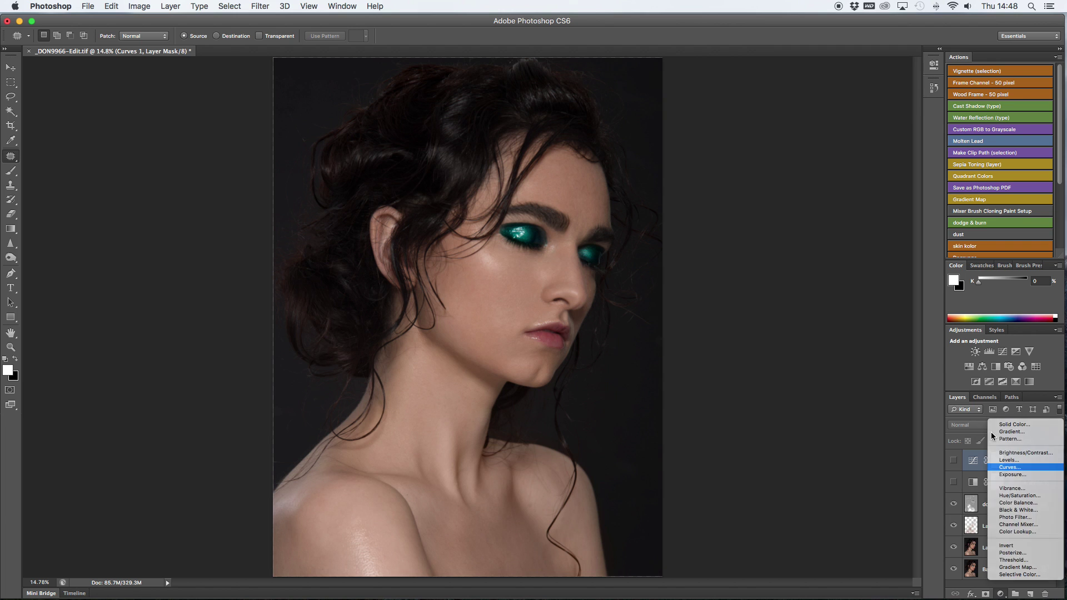
click(1003, 469)
drag(854, 167, 846, 153)
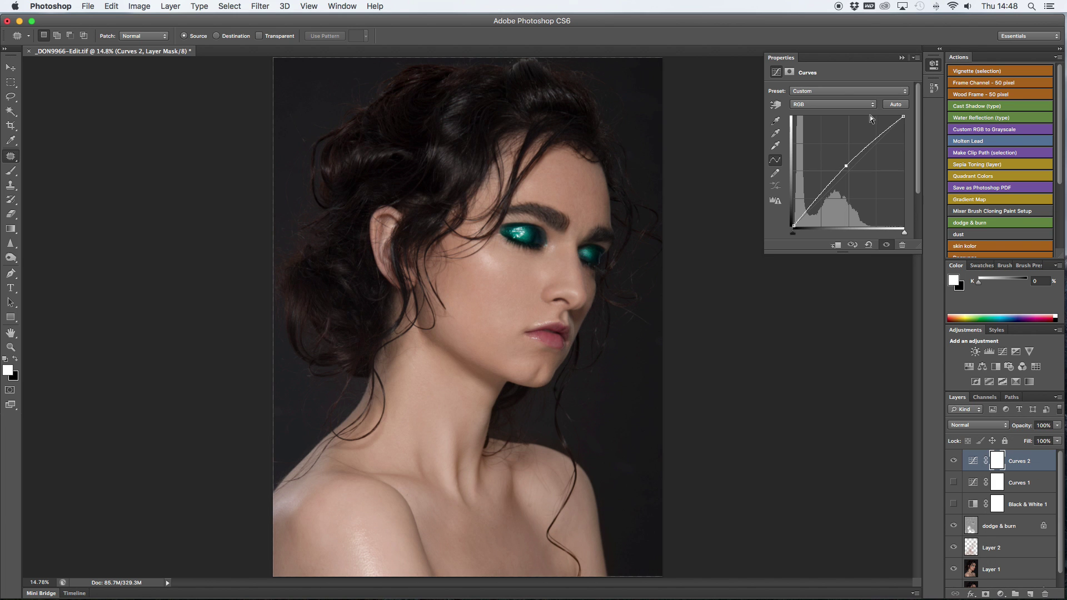
click(902, 57)
key(super+i)
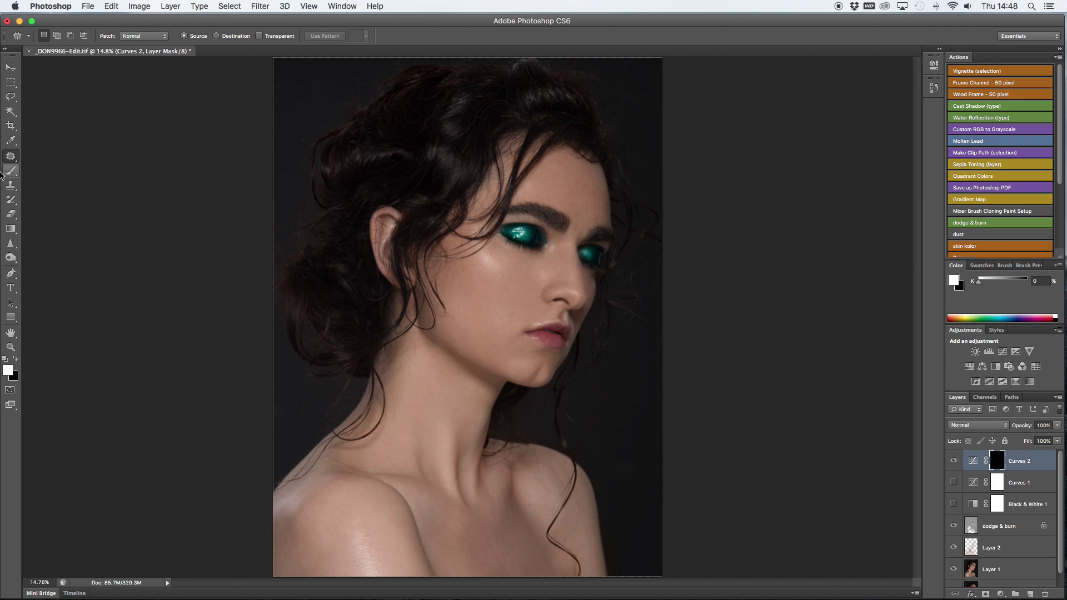
Paint white on the Curves 2 mask over the face and ear at 12% flow, reducing the brush from 600 to 250 px
key(b)
key(super+equal)
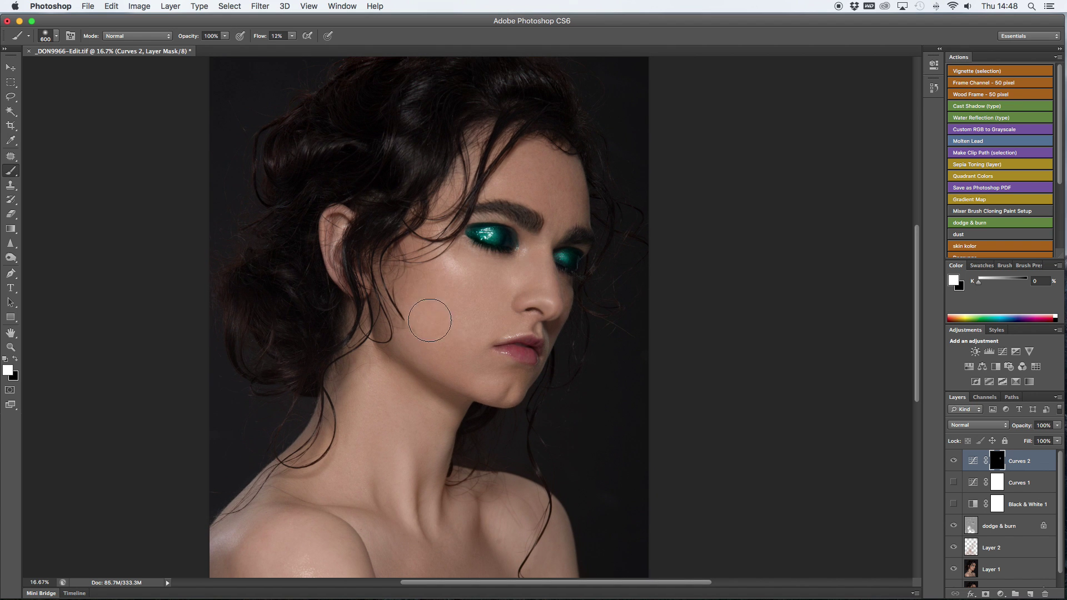
mouse_move(436, 281)
mouse_down()
mouse_move(422, 247)
mouse_move(460, 175)
mouse_move(528, 182)
mouse_move(551, 216)
mouse_move(549, 165)
mouse_move(517, 166)
mouse_up()
key(super+equal)
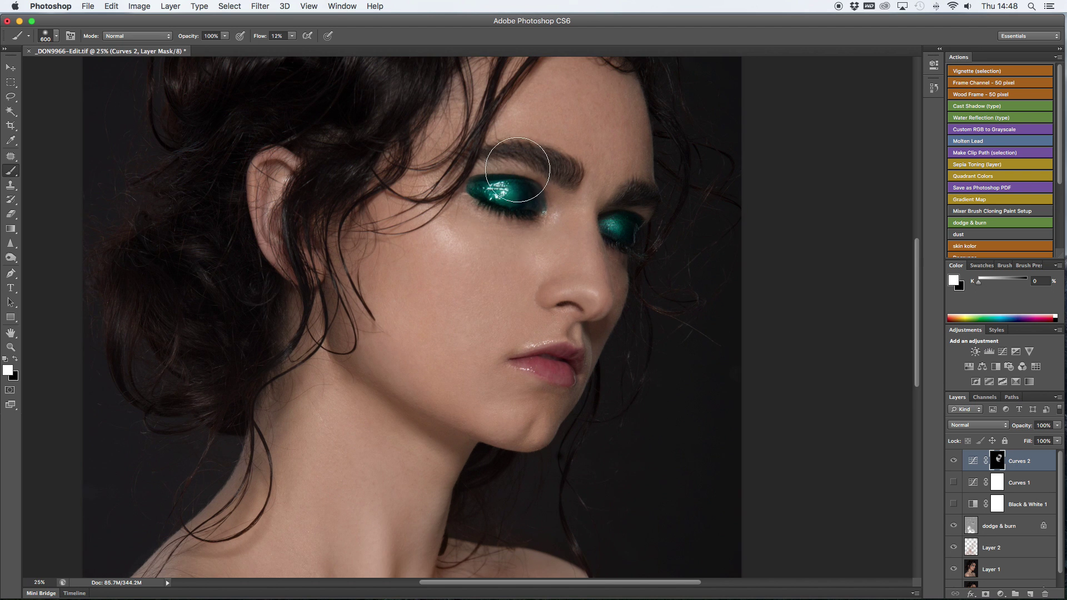
key(bracketleft)
key(bracketleft)
key(bracketleft)
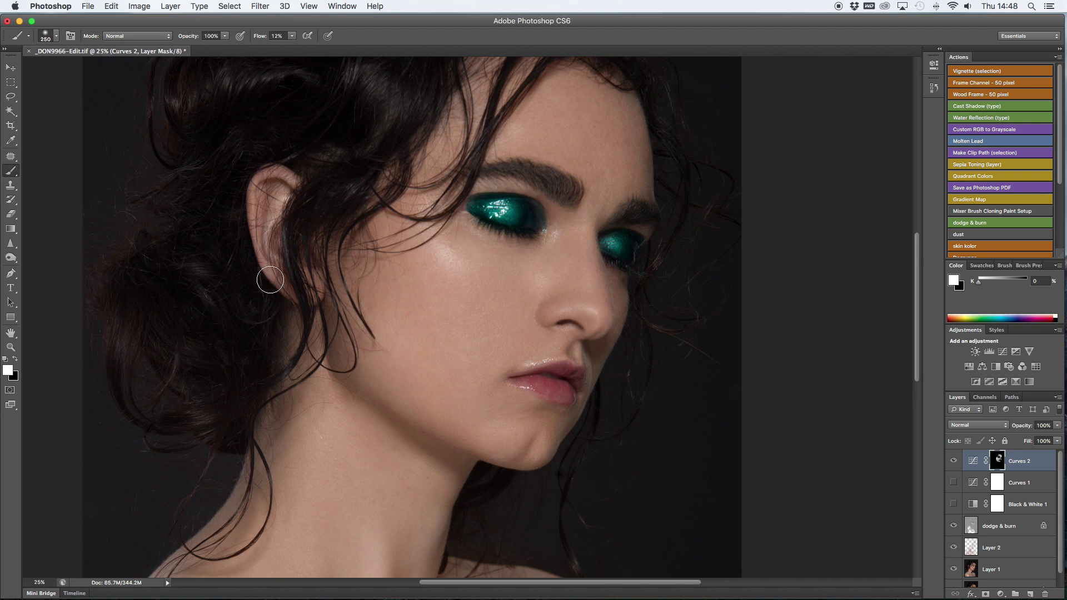
key(bracketright)
Even the color of the cheek and nose on Layer 2 with sampled skin tones and a 400 px brush at 12% flow
click(995, 546)
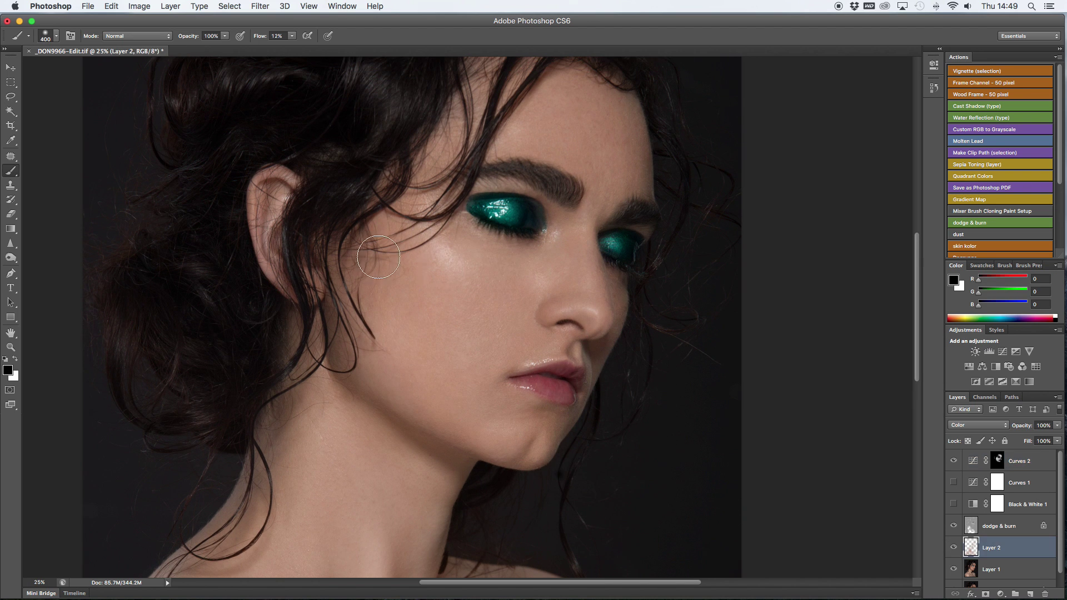
alt+click(487, 315)
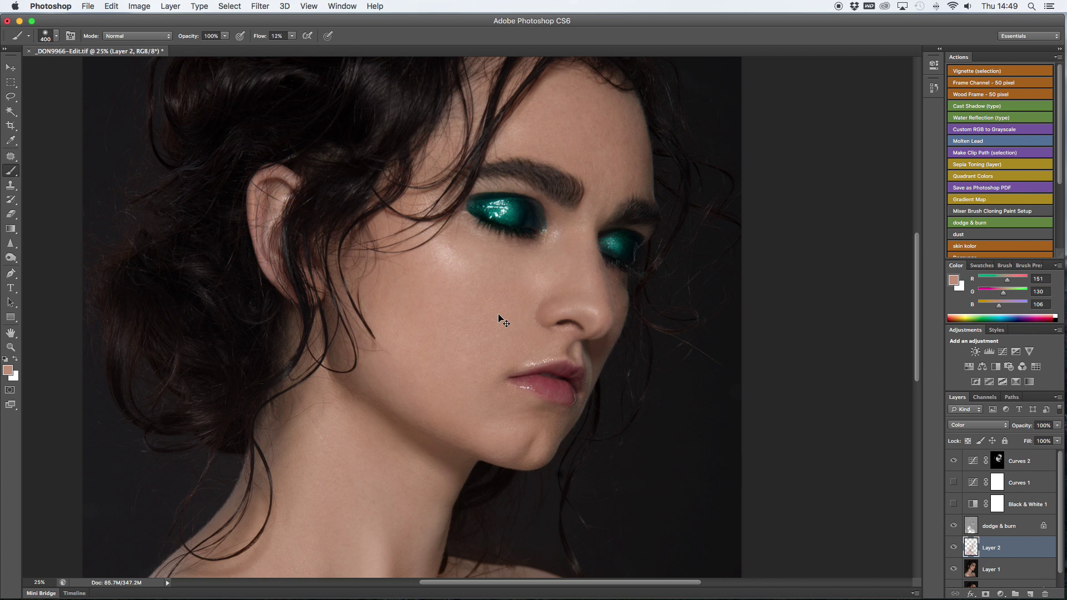
key(super+equal)
alt+click(637, 284)
alt+click(633, 278)
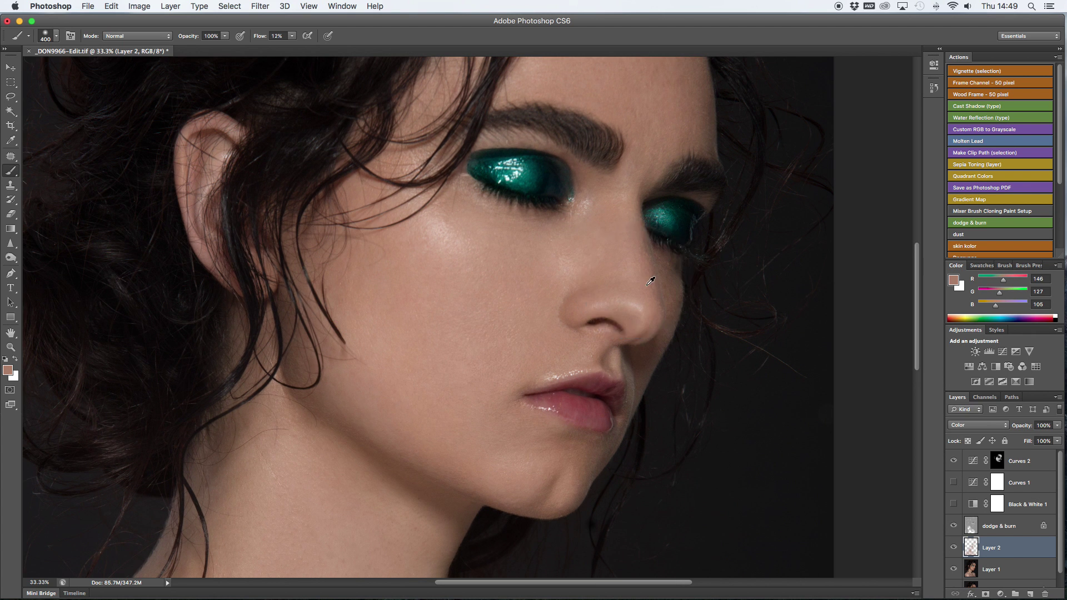
alt+click(555, 349)
key(super+0)
Duplicate Layer 1, sample the cheek's skin tone, and set up an 800 px brush at 2% flow for the neck
click(995, 569)
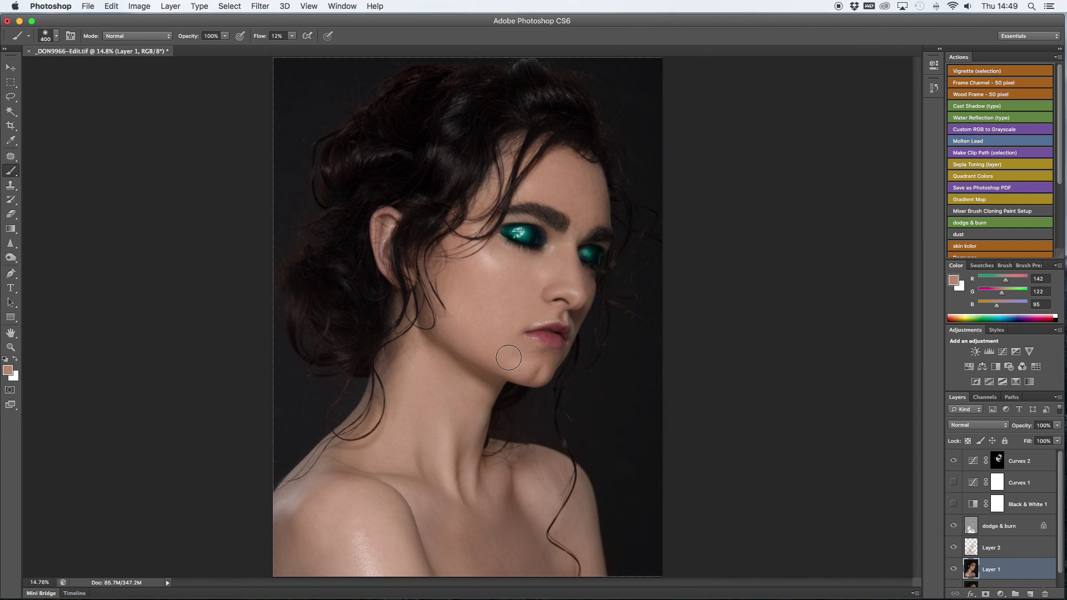
key(super+j)
alt+click(451, 310)
key(bracketright)
key(bracketright)
key(bracketright)
key(bracketright)
key(bracketright)
double_click(278, 35)
text(2)
key(Return)
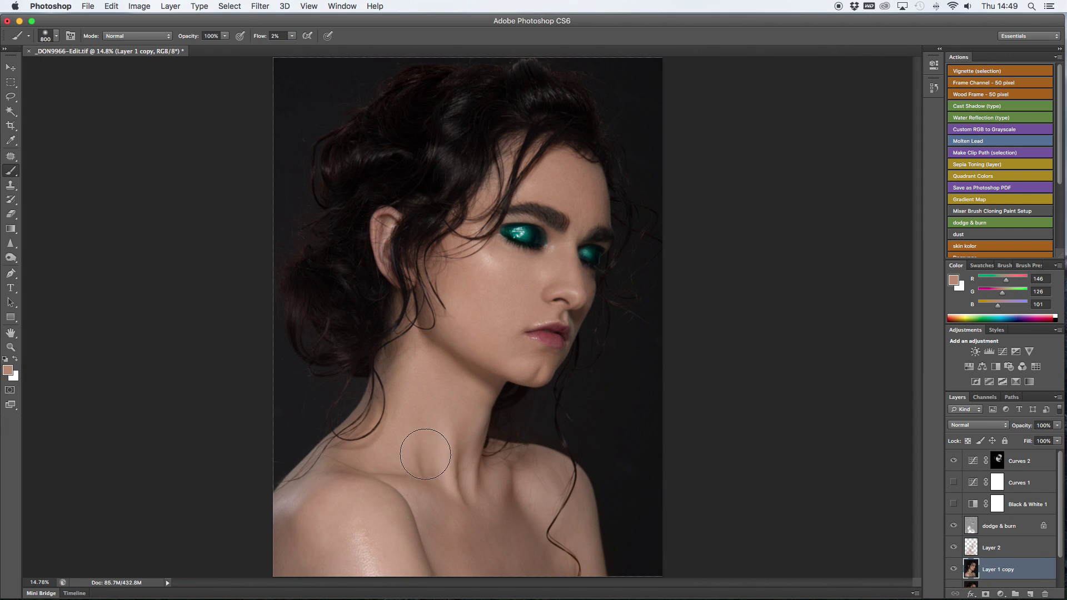
Paint the sampled skin tone over the neck on Layer 1 copy with a 400 px brush at 2% flow
key(bracketleft)
key(bracketleft)
key(super+equal)
scroll(385, 348, down, 10)
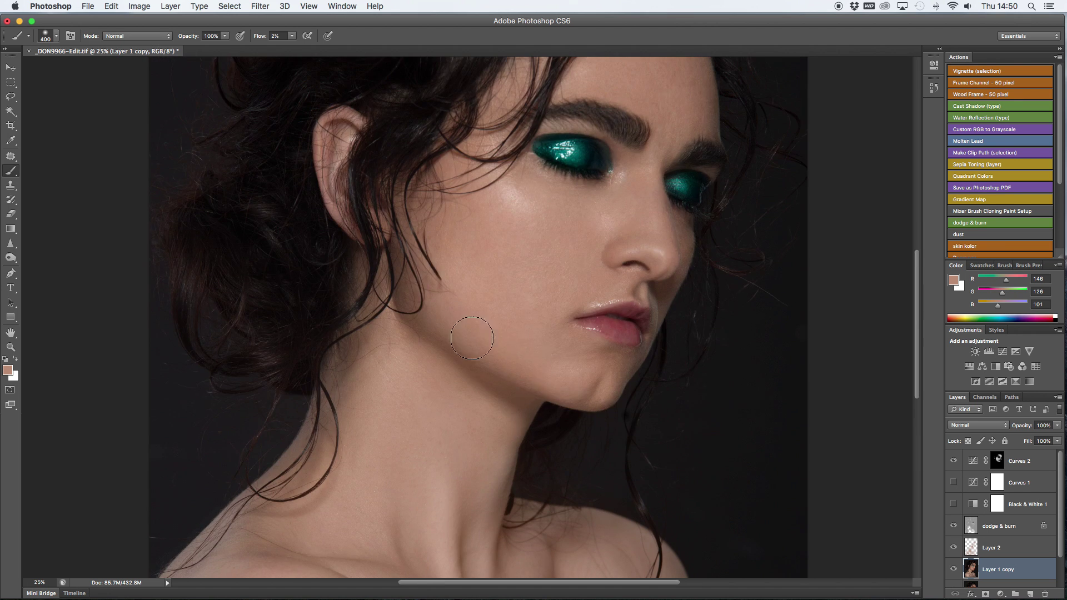
scroll(514, 180, up, 5)
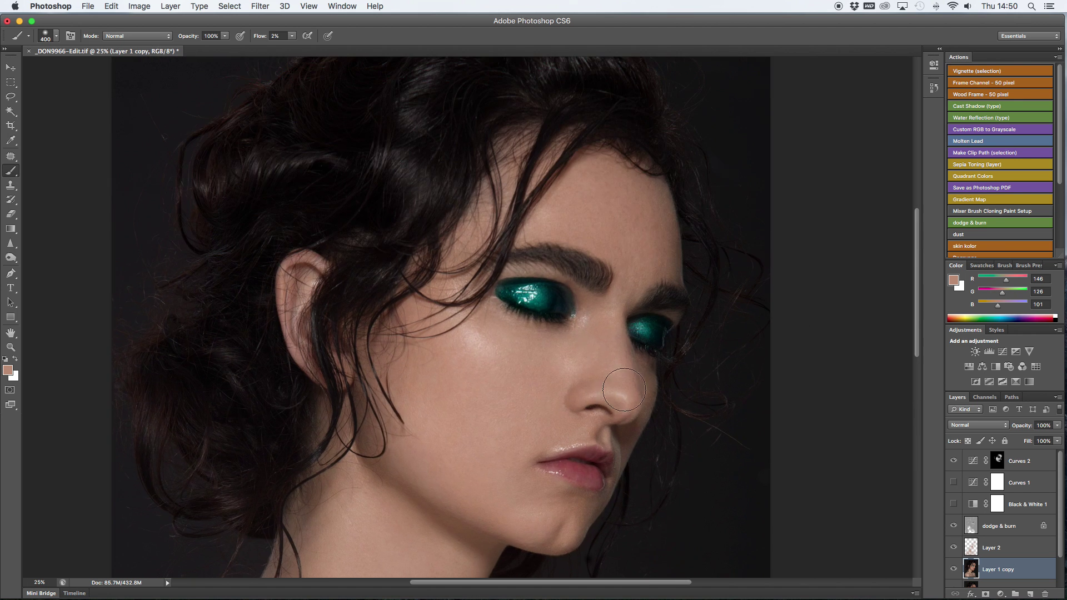
Dodge around the nose and inner brow in white on the dodge & burn layer with a 90 px brush at 2% flow
click(16, 359)
key(bracketleft)
key(bracketleft)
key(bracketleft)
key(bracketleft)
key(bracketleft)
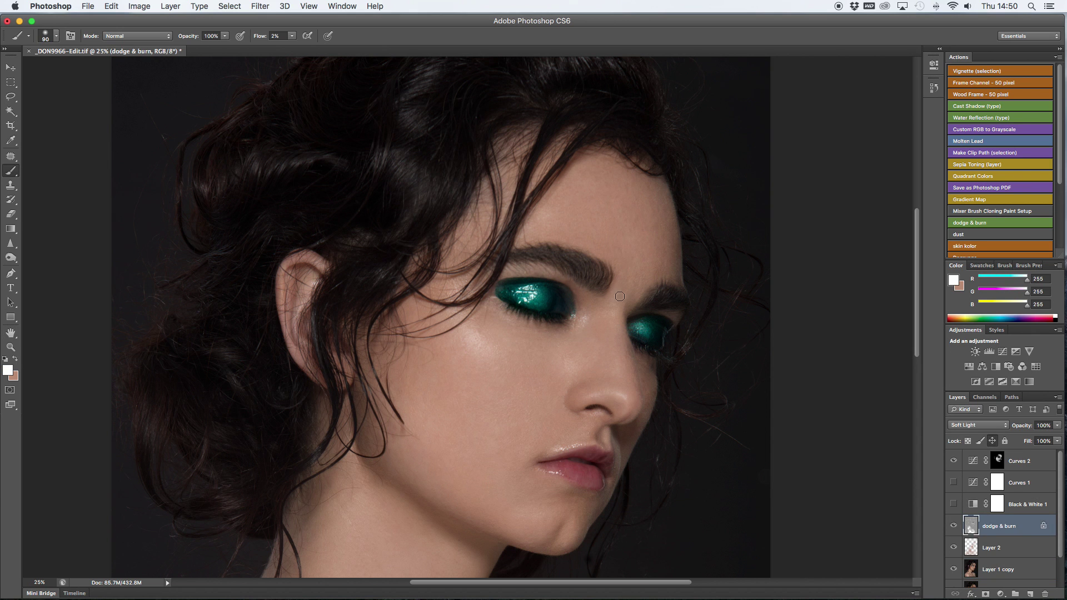
Even the face color on Layer 2 with the sampled skin tone, using a 175 px brush at 2% flow
click(1001, 547)
click(16, 359)
key(bracketright)
key(bracketright)
key(bracketright)
key(bracketright)
key(super+0)
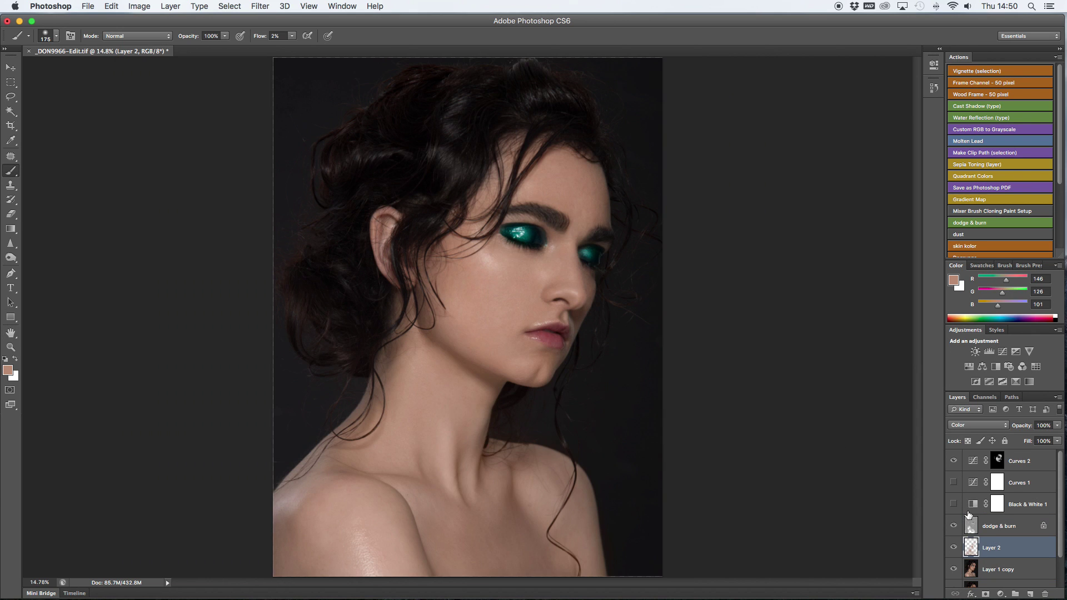
Compare the portrait with and without the Layer 2 color correction, close up and as a whole
click(954, 547)
click(953, 547)
click(953, 547)
click(953, 547)
key(super+plus)
key(super+plus)
scroll(533, 328, up, 5)
click(972, 532)
scroll(767, 433, down, 3)
key(super+minus)
key(super+minus)
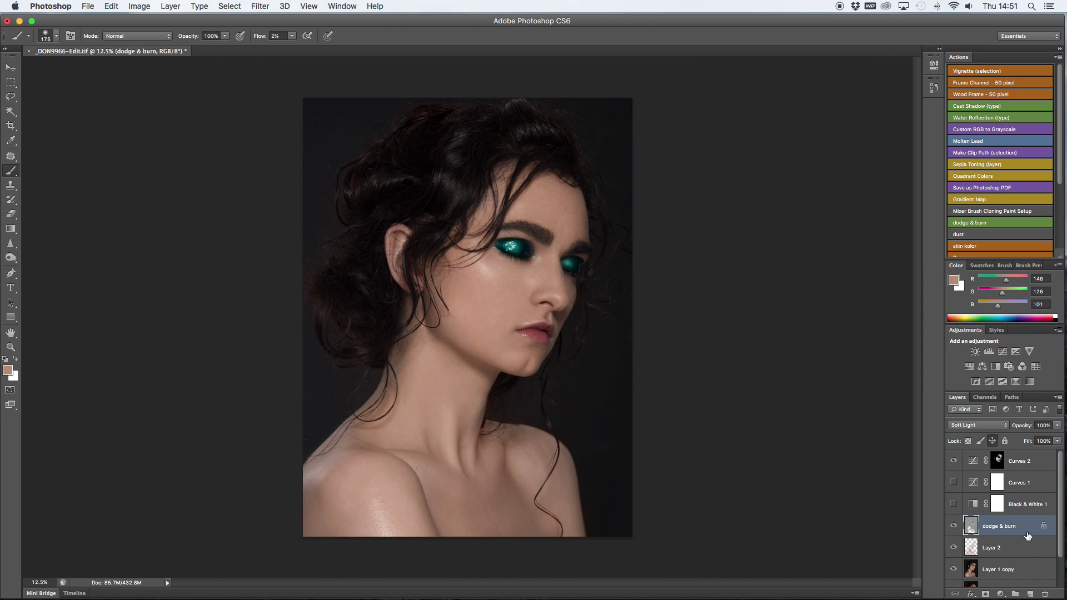
Add a Curves adjustment layer above Curves 2, moving the RGB white point inward to brighten highlights and the black point slightly inward to deepen shadows
click(1002, 469)
click(1000, 594)
click(1025, 477)
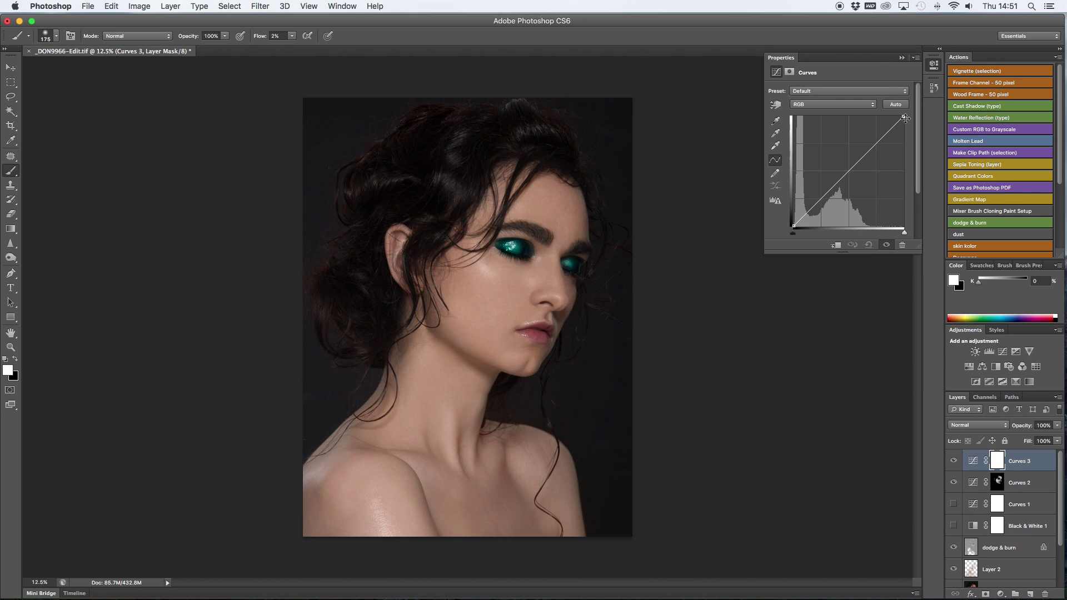
drag(905, 118, 892, 105)
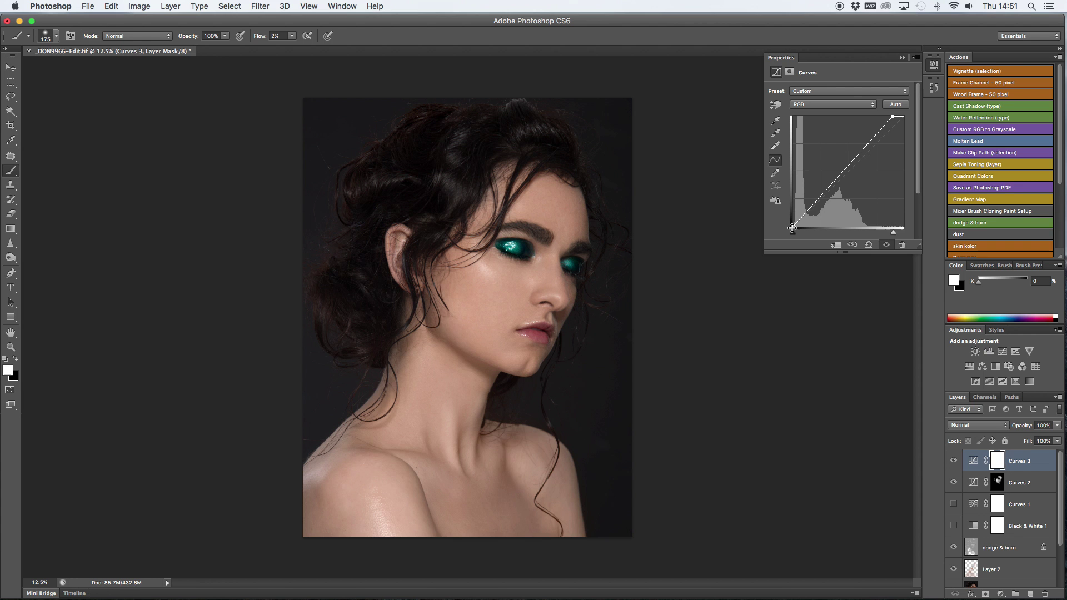
drag(793, 227, 794, 230)
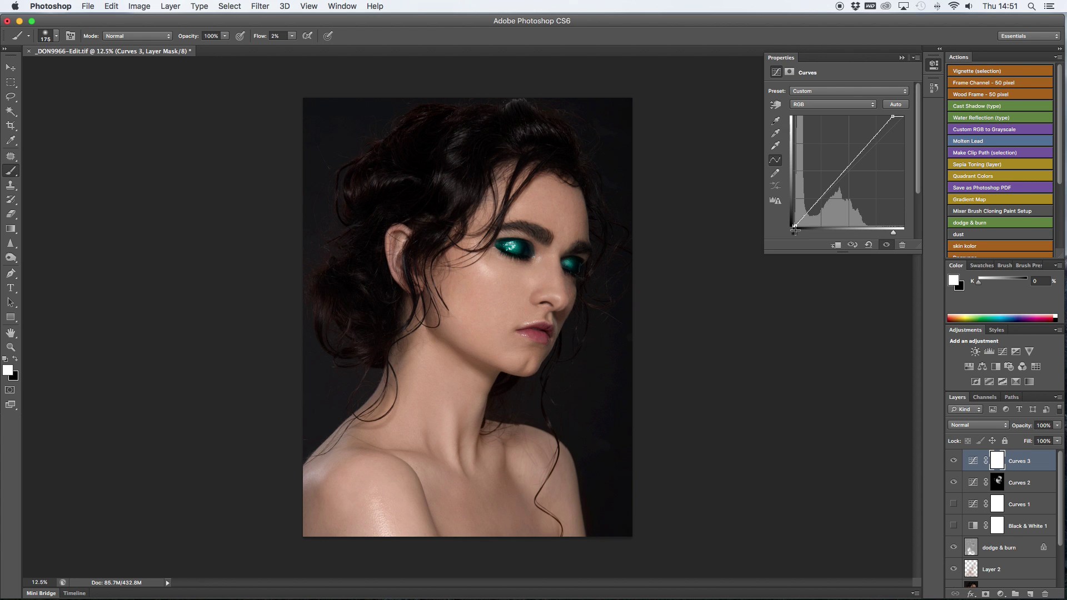
click(901, 58)
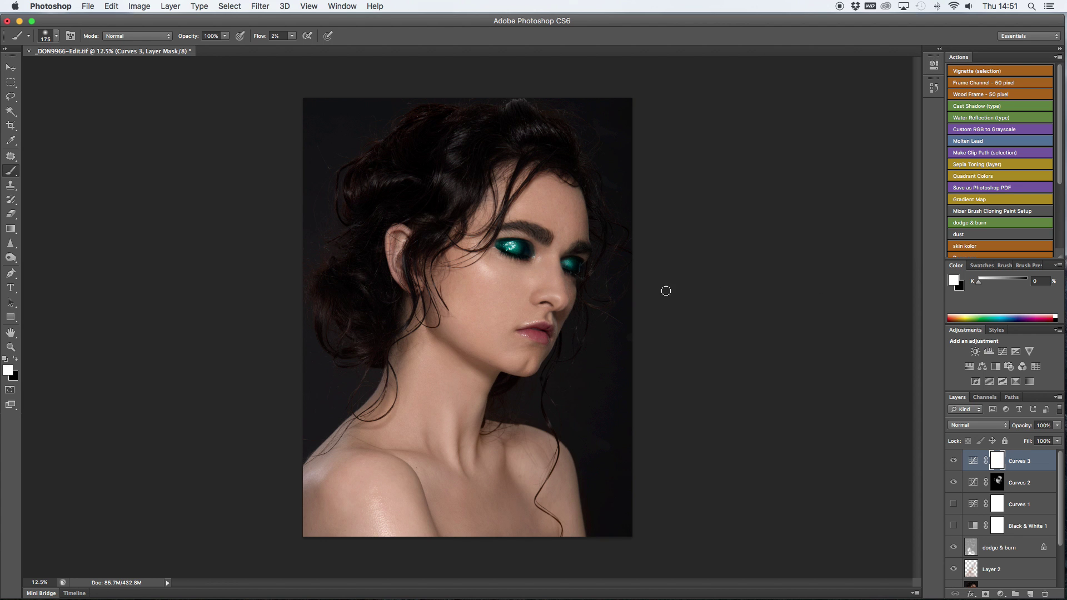
Patch the uneven spots in the dark background beside the shoulder on Layer 1 copy, and deselect
key(super+plus)
scroll(739, 283, down, 5)
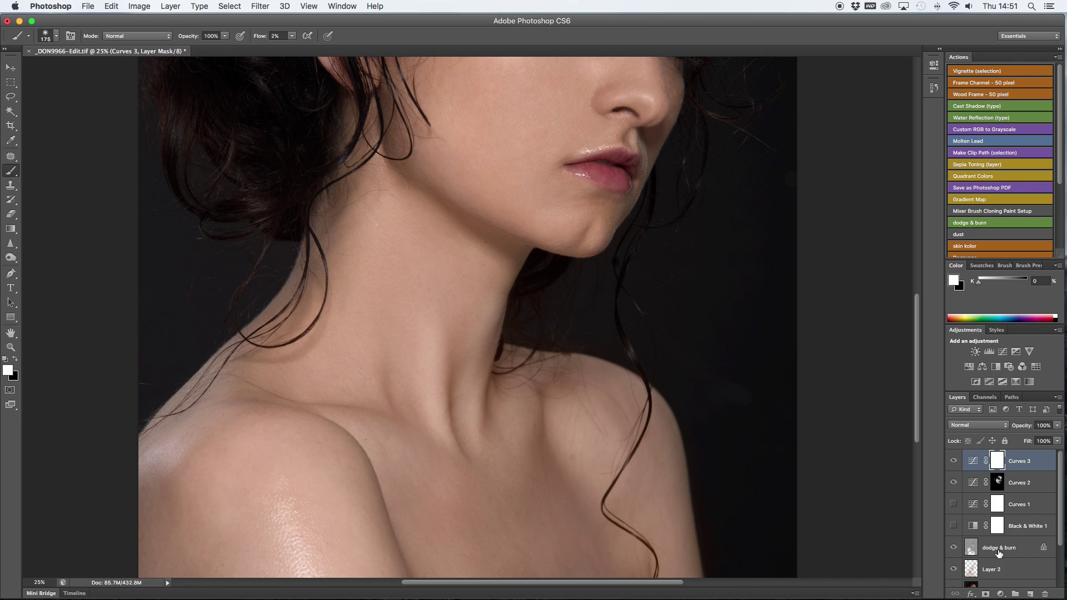
scroll(998, 550, down, 3)
click(991, 534)
click(11, 156)
drag(749, 417, 713, 418)
drag(735, 394, 734, 317)
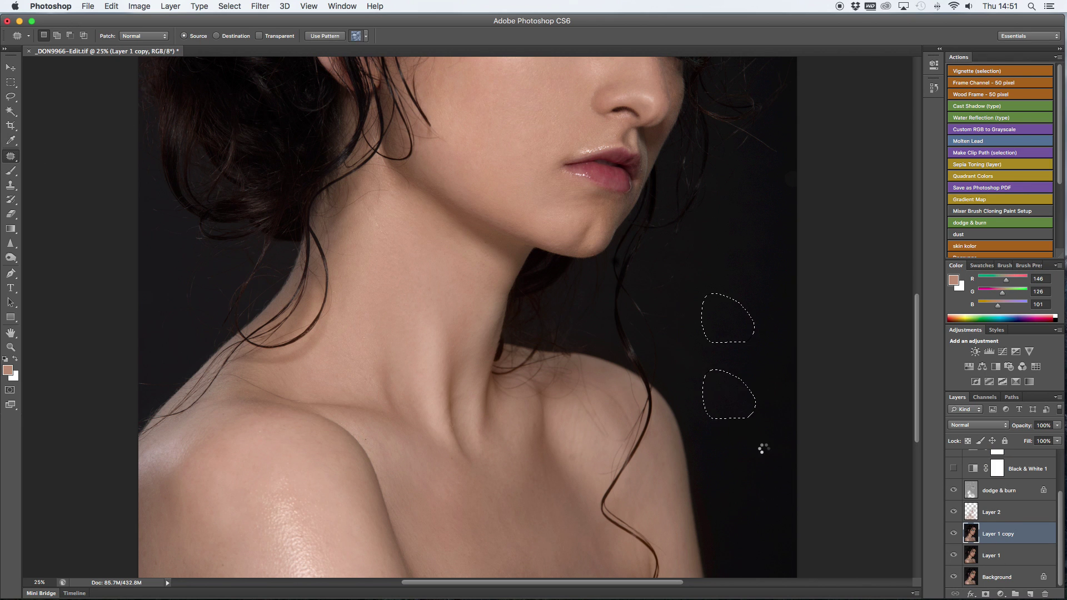
mouse_move(750, 417)
mouse_down()
mouse_move(734, 448)
mouse_move(681, 290)
mouse_up()
key(super+d)
Dodge the hair highlights in white on the dodge & burn layer with an 80 px brush at 11% flow
scroll(673, 315, up, 5)
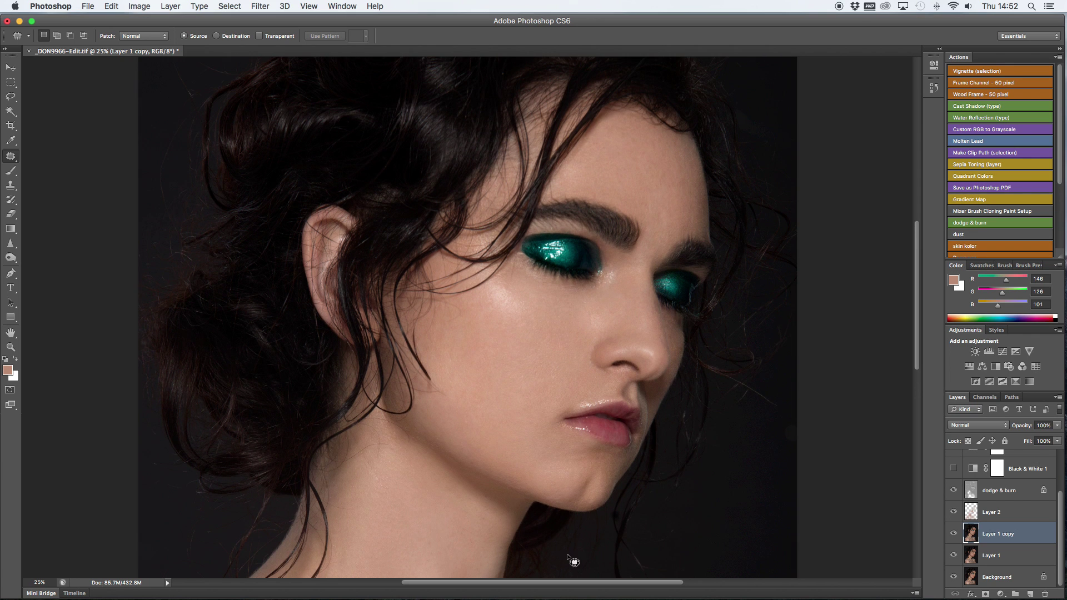
scroll(716, 580, up, 2)
key(b)
click(999, 490)
click(14, 360)
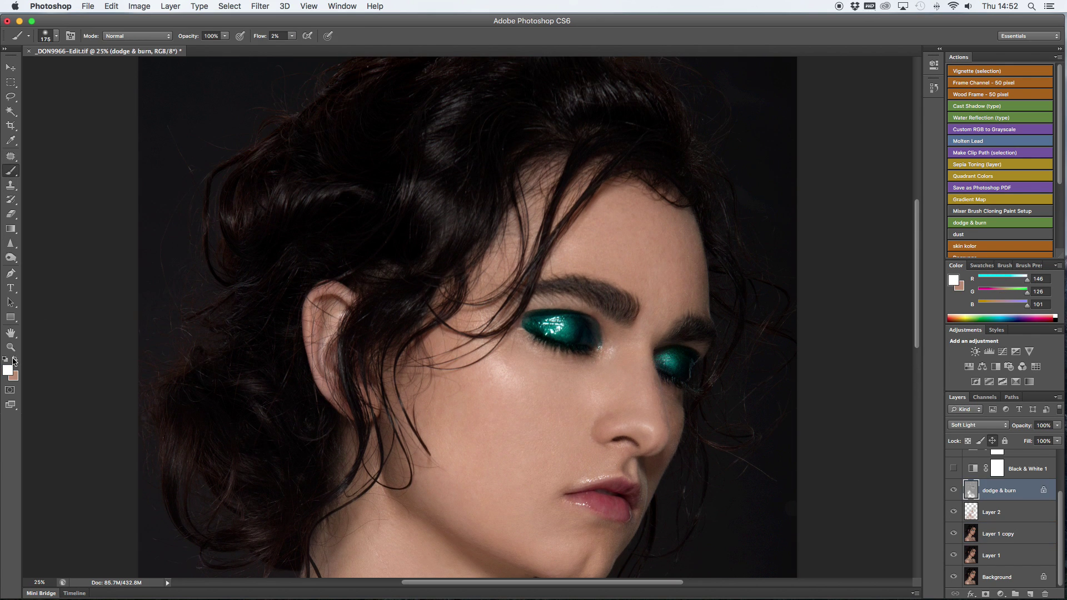
key(bracketleft)
key(bracketleft)
key(bracketleft)
key(bracketleft)
key(bracketleft)
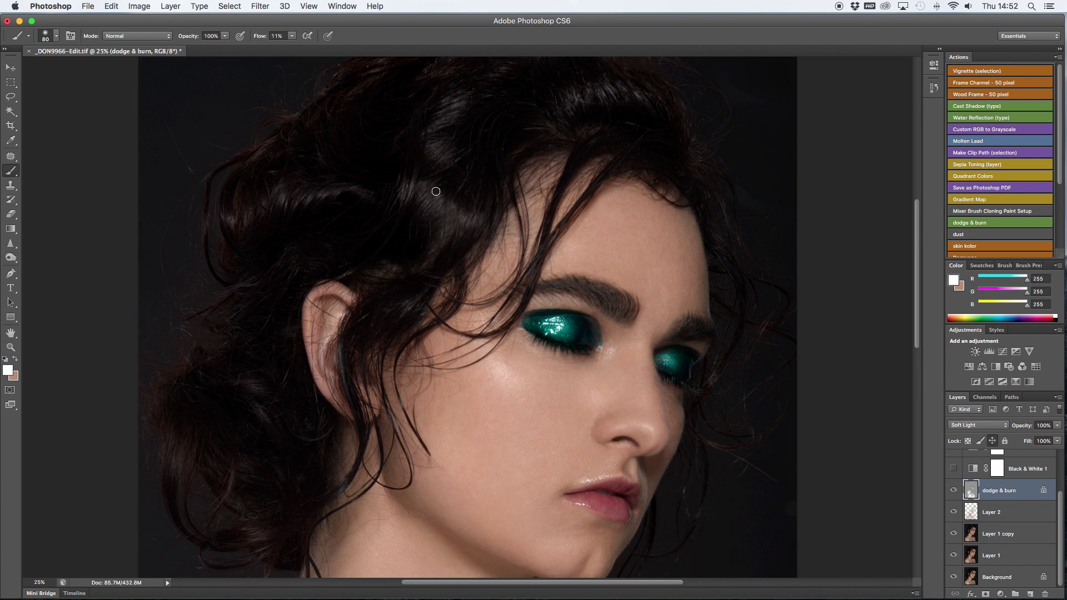
scroll(366, 181, up, 2)
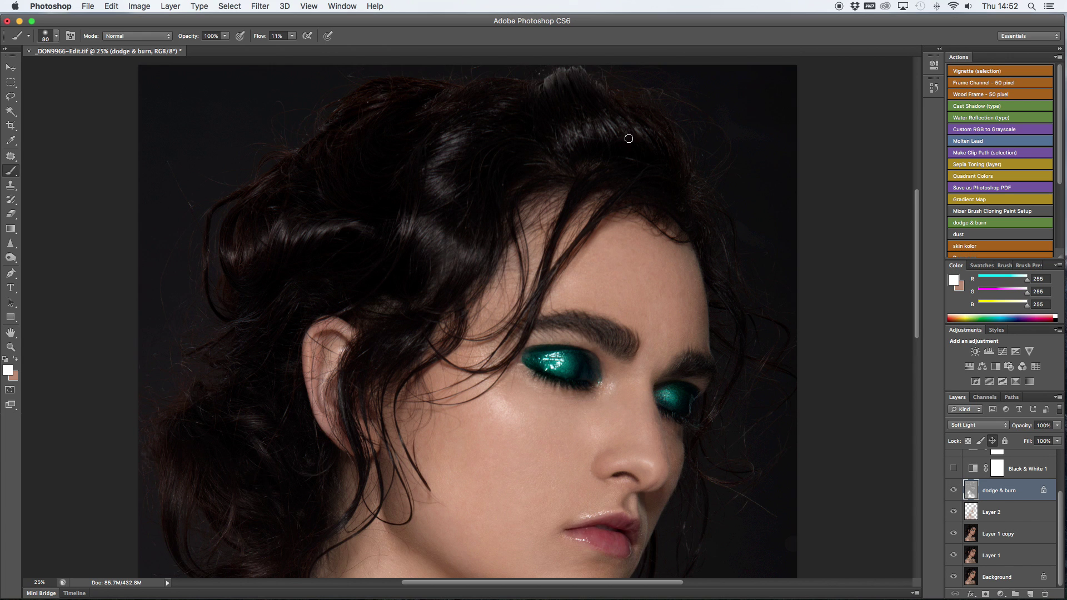
scroll(629, 139, down, 3)
Dodge the ear and chin in white with the 80 px brush at 2% flow
scroll(349, 311, down, 2)
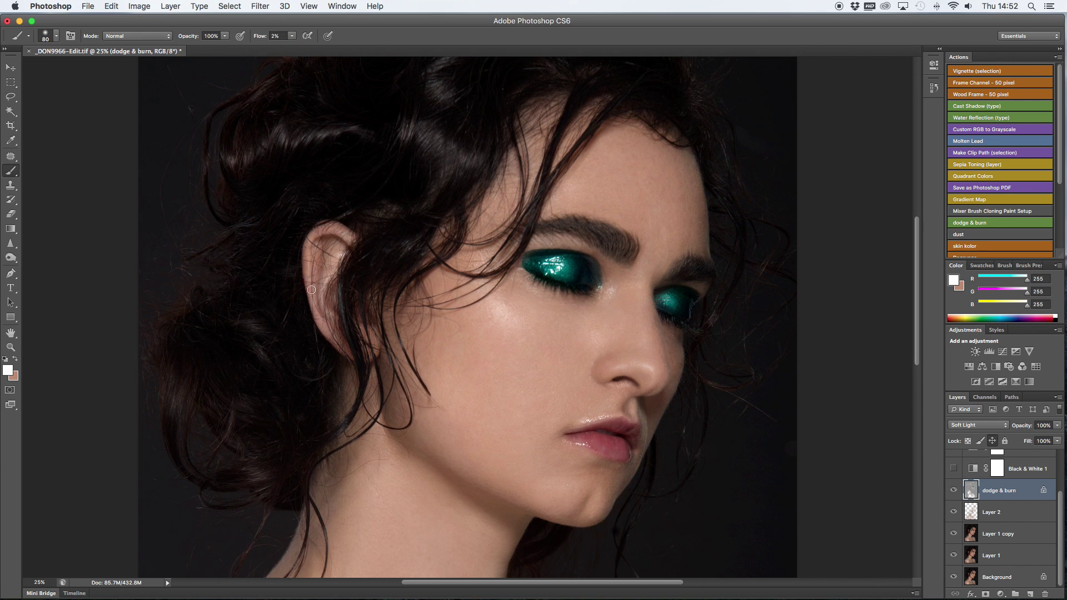
scroll(472, 344, right, 3)
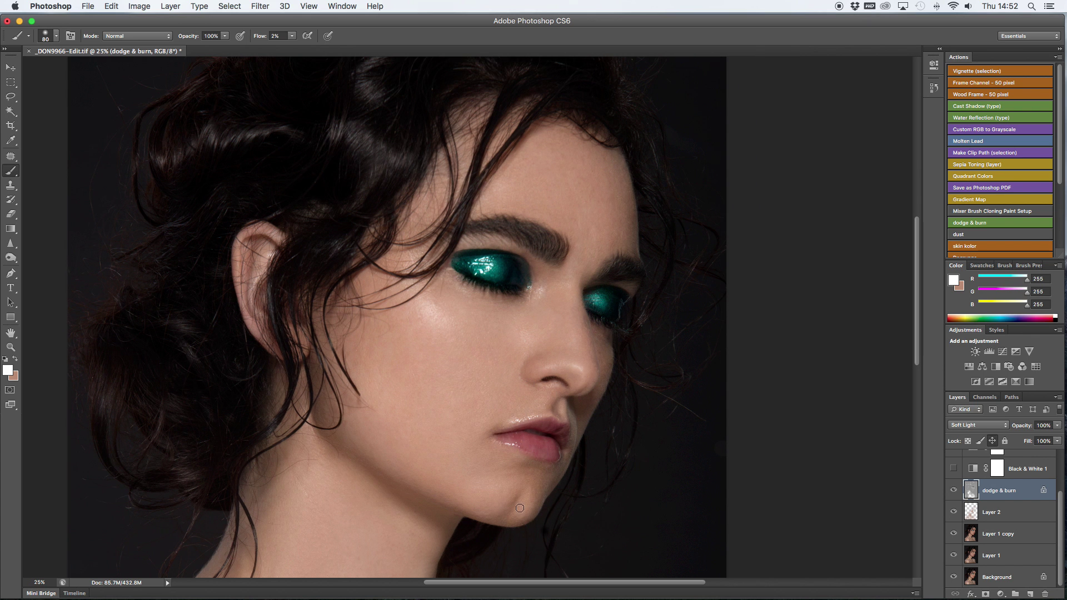
key(super+minus)
key(super+minus)
key(super+plus)
key(super+plus)
Dodge the neck, shoulders and chest in white at 2% flow, enlarging the brush from 150 to 300 px
scroll(500, 505, down, 5)
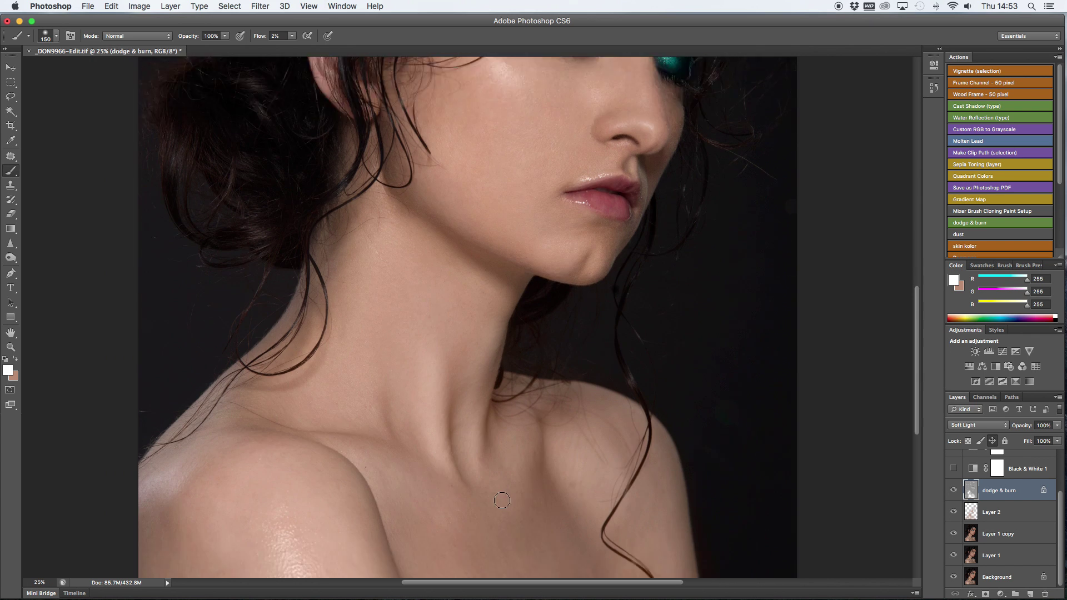
key(bracketright)
key(bracketright)
key(bracketright)
key(bracketright)
key(bracketright)
key(bracketright)
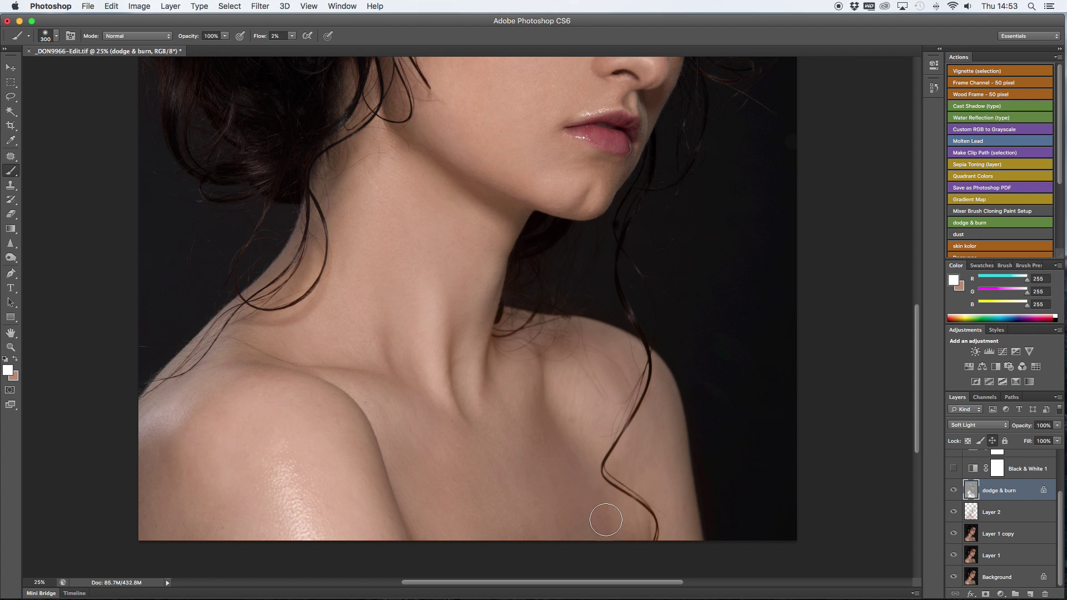
key(super+minus)
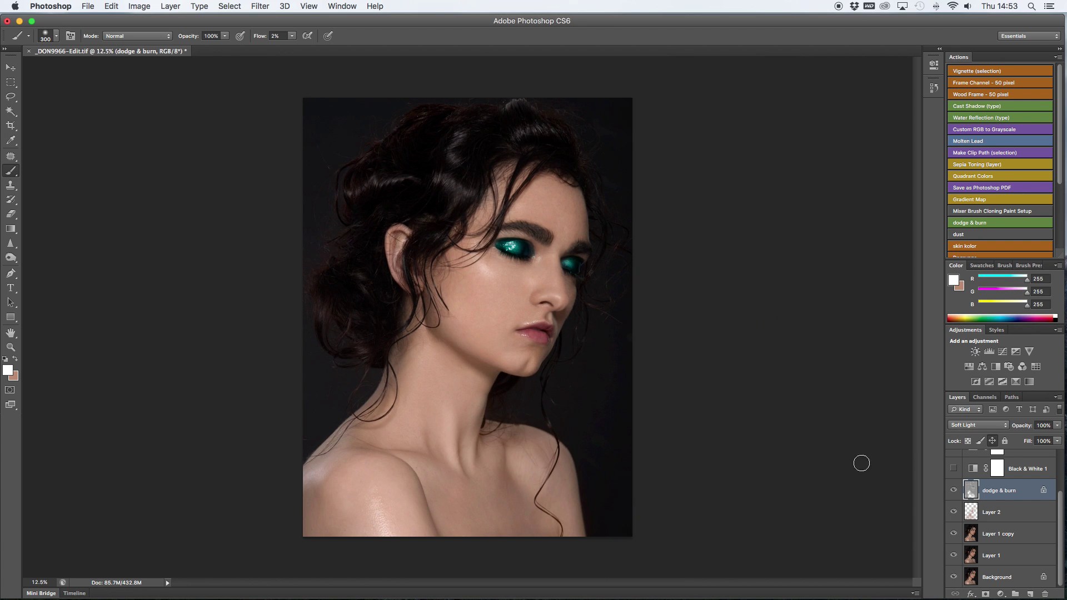
Compare the portrait with and without the Curves 3 adjustment and the dodge & burn layer
scroll(953, 463, up, 3)
click(953, 461)
click(953, 462)
scroll(953, 472, down, 3)
click(953, 490)
click(953, 490)
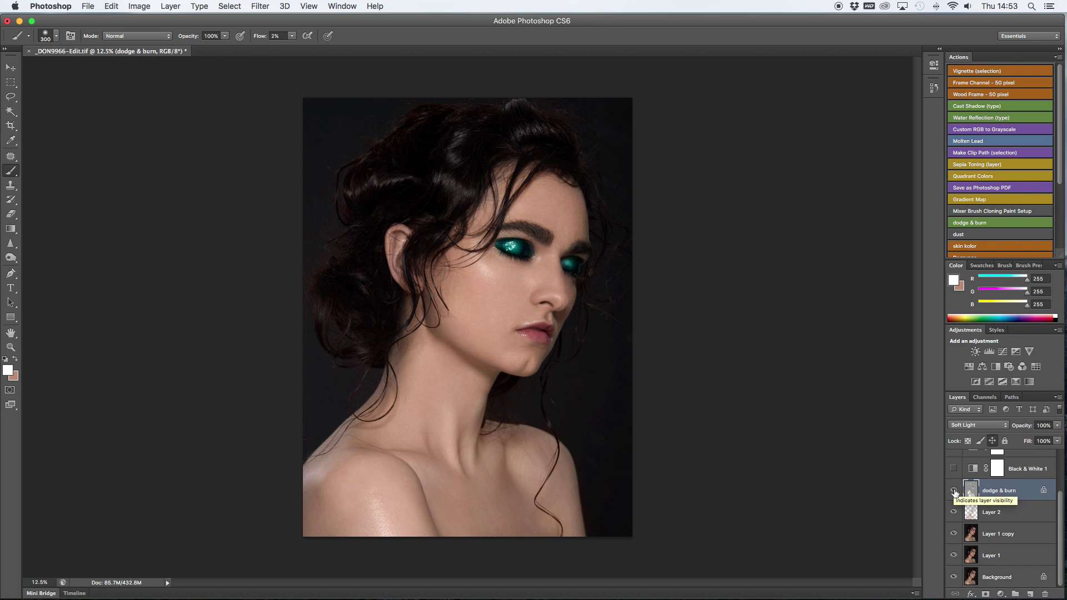
Add a layer mask to the dodge & burn layer and paint black around the head with a 700 px brush at 17% flow
click(985, 594)
key(d)
key(bracketright)
key(bracketright)
key(bracketright)
key(bracketright)
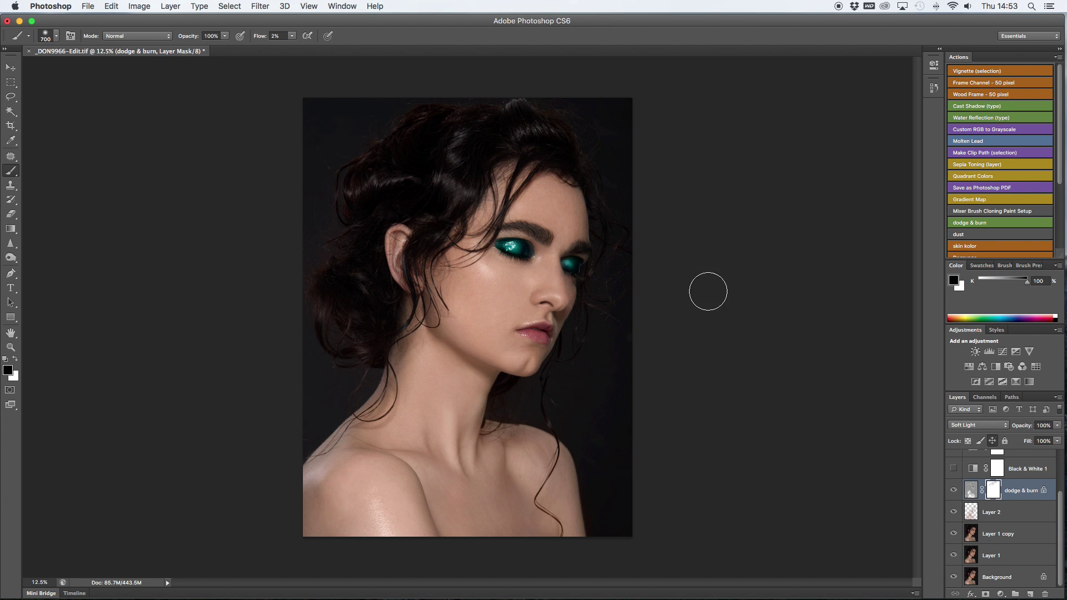
key(shift+1)
key(shift+7)
key(super+plus)
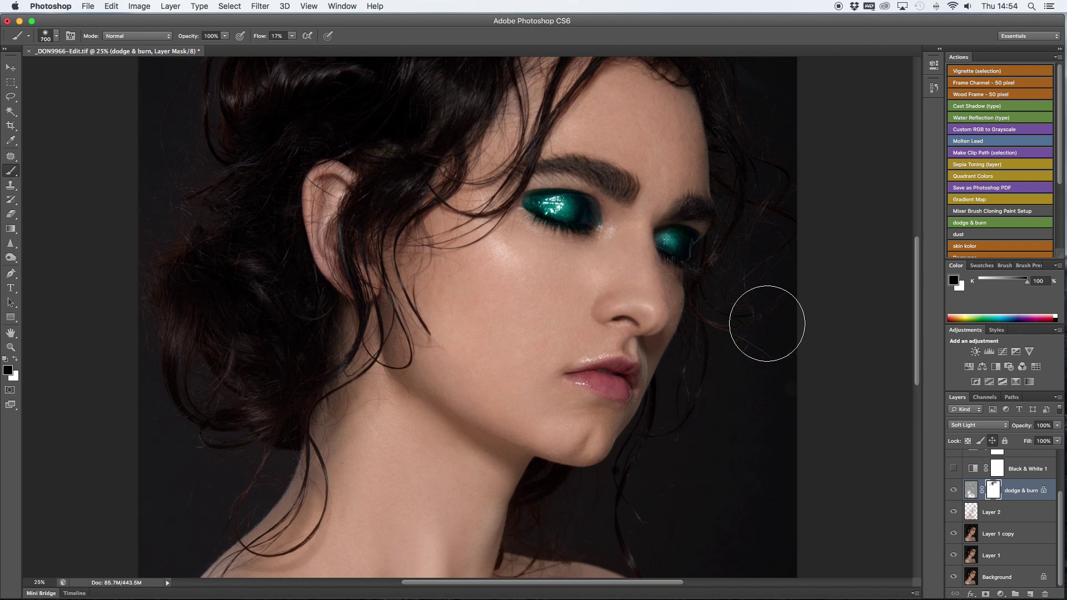
Return to the dodge & burn layer's pixels and dodge the face in white with a 250 px brush at 3% flow
click(967, 489)
drag(653, 309, 609, 311)
key(])
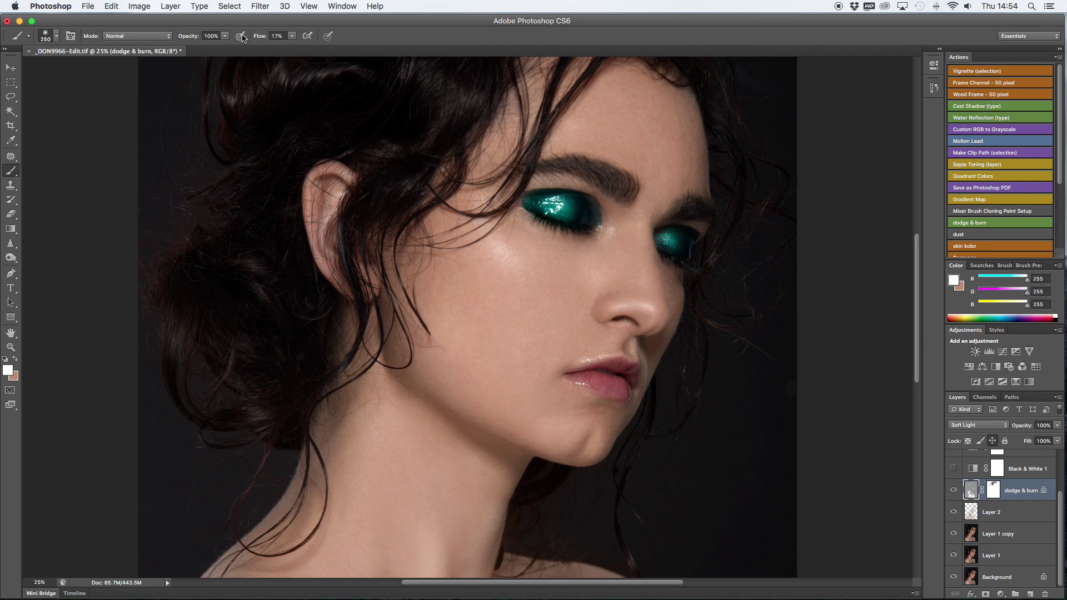
key(shift+0)
key(shift+3)
scroll(621, 353, up, 3)
key(bracketright)
key(bracketright)
Dodge the neck, collarbone and chest in white with a 300 px brush at 3% flow
scroll(542, 283, down, 12)
key(bracketright)
key(bracketright)
key(bracketright)
key(bracketright)
key(bracketright)
key(bracketright)
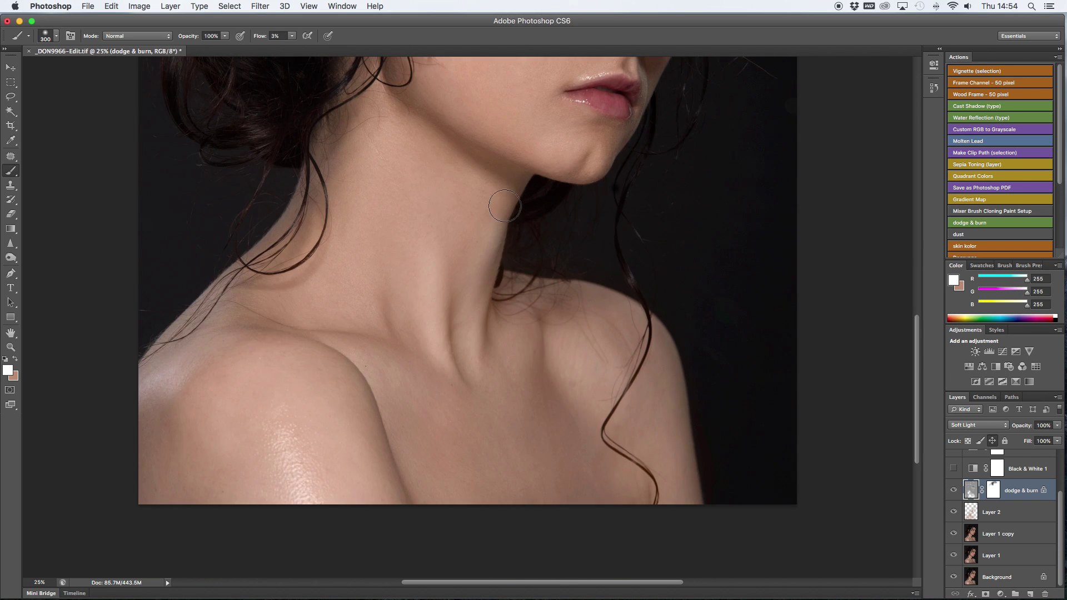
key(bracketleft)
key(bracketleft)
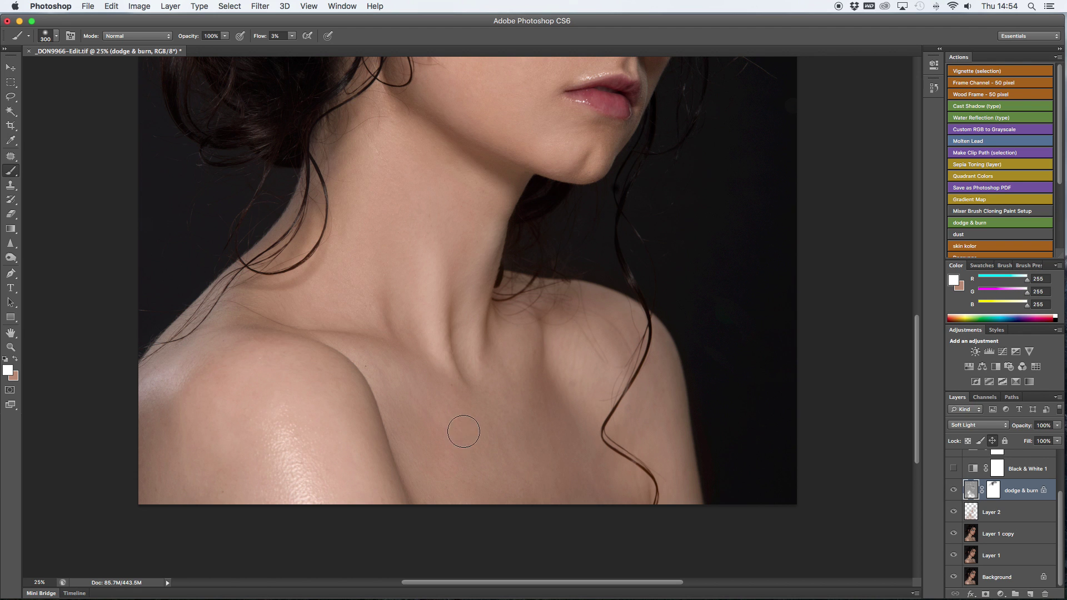
Dodge the jawline and the area around the nose and mouth at 3% flow, reducing the brush to 250 px
scroll(535, 329, up, 7)
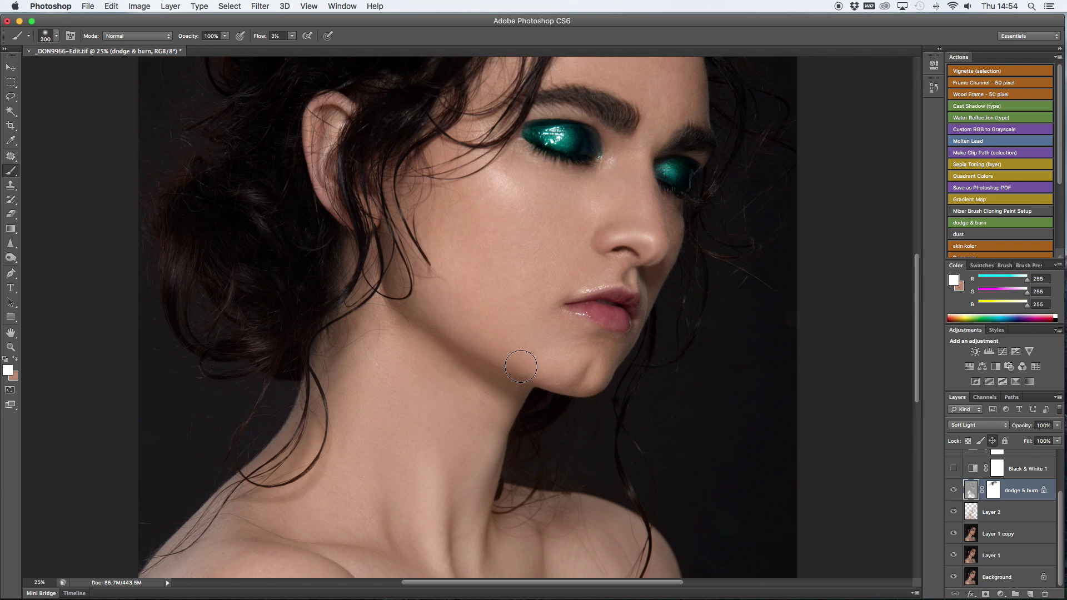
scroll(522, 364, down, 2)
key(bracketright)
key(bracketright)
key(bracketright)
scroll(339, 421, up, 5)
key(bracketleft)
key(bracketleft)
key(bracketleft)
key(bracketleft)
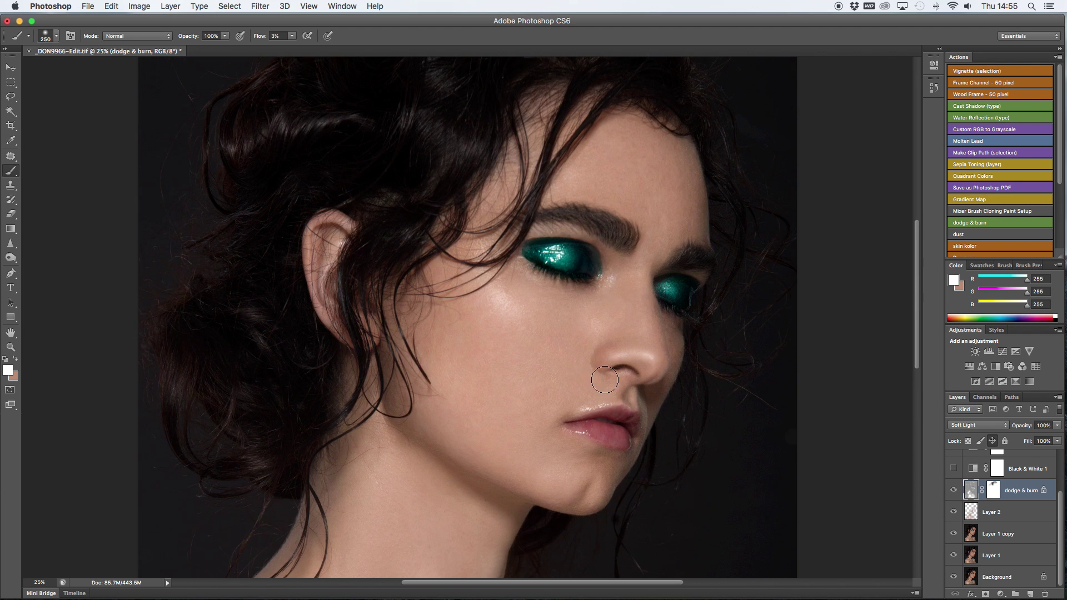
Dodge the forehead and the skin beside the nose with a 300 px white brush at 3% flow
scroll(600, 387, up, 2)
key(bracketright)
key(bracketright)
key(bracketright)
key(bracketright)
key(bracketright)
key(bracketright)
key(bracketright)
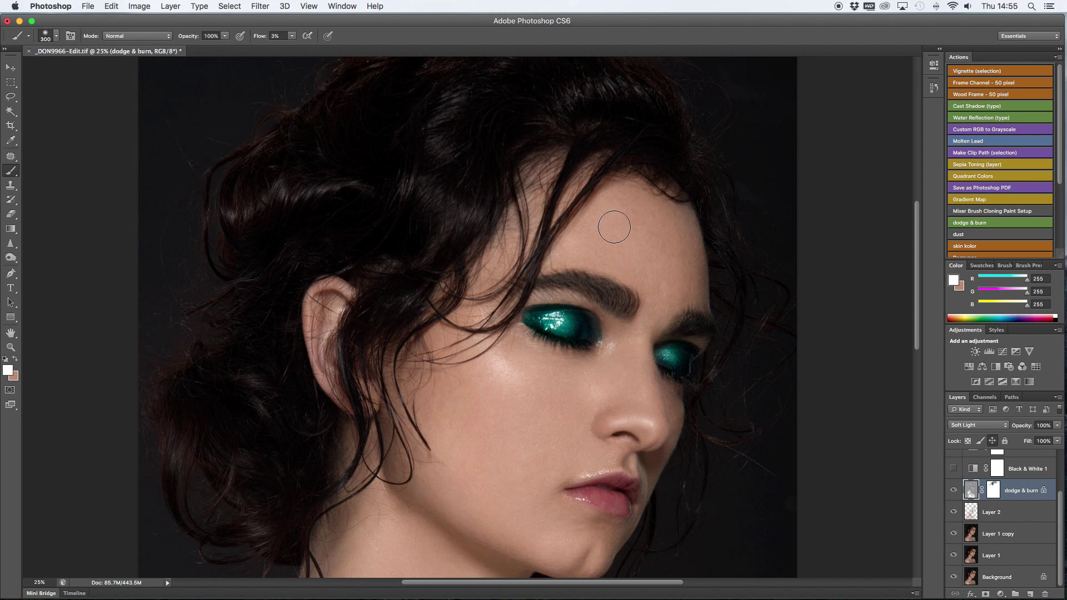
scroll(650, 266, down, 3)
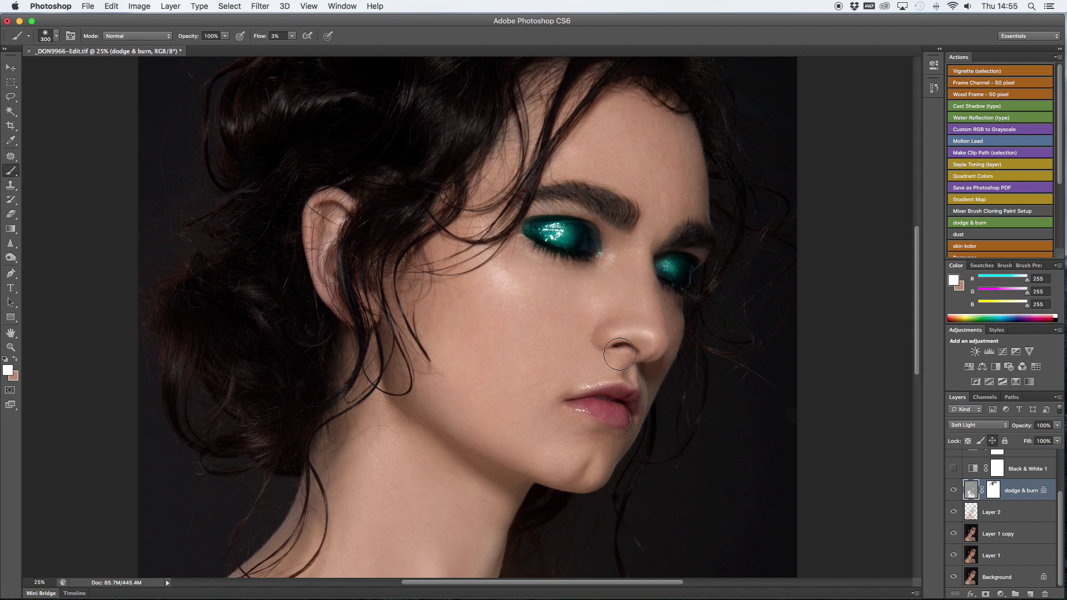
Refine the dodging on the cheek beside the nose with a smaller white brush at 3% flow
key(super+minus)
key(super+minus)
key(super+plus)
key(super+plus)
key(super+plus)
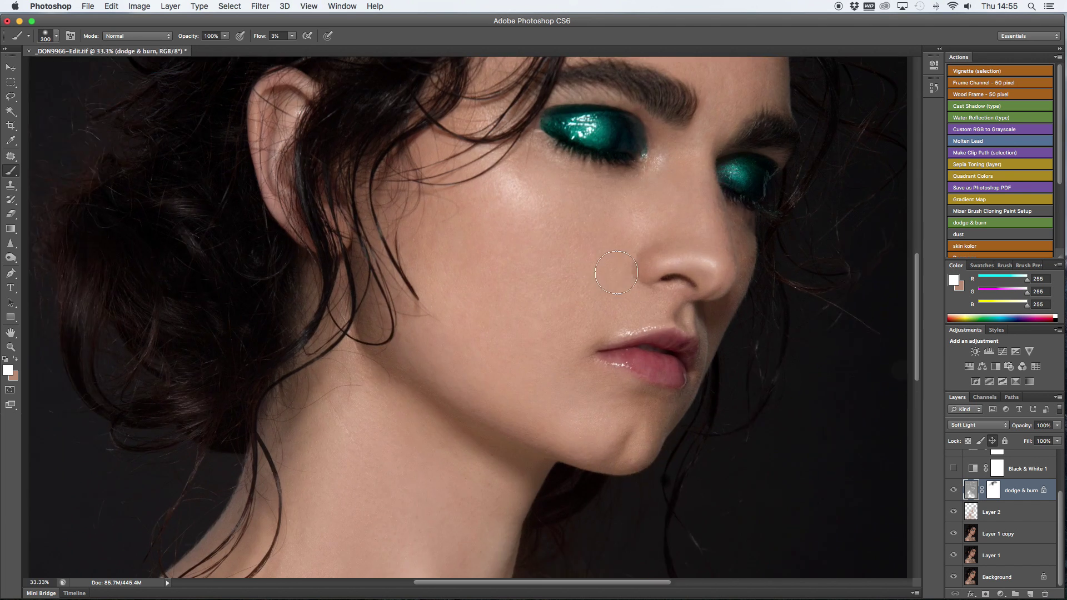
scroll(650, 220, right, 3)
key(bracketleft)
key(bracketleft)
key(bracketleft)
key(bracketleft)
Patch the small skin blemishes on the chest and both shoulders on Layer 1 copy, deselecting after each patch
scroll(666, 230, down, 3)
scroll(611, 243, down, 8)
key(j)
click(998, 533)
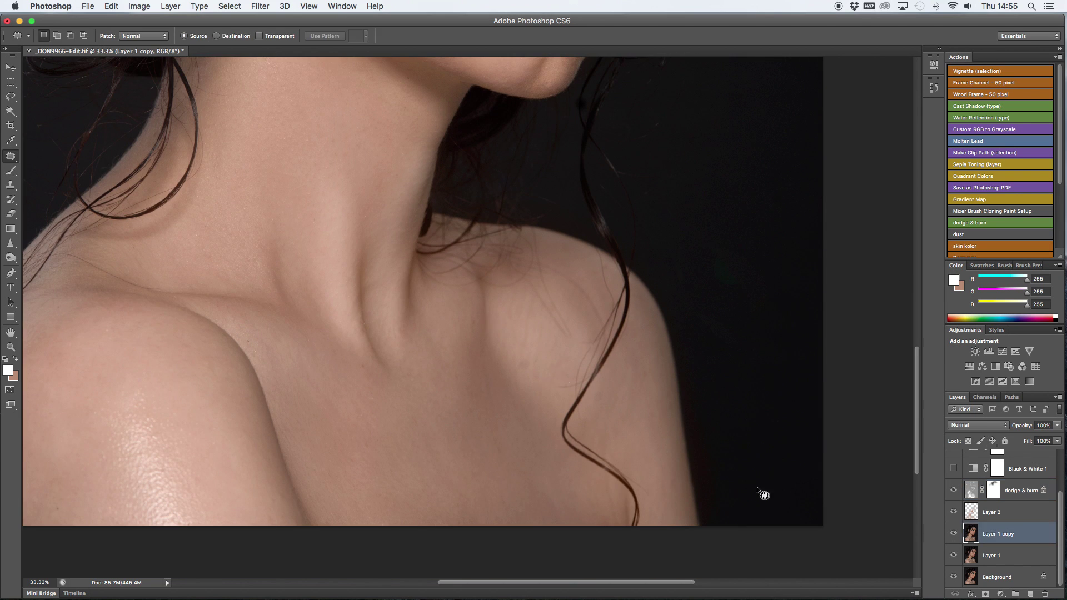
mouse_move(571, 390)
mouse_down()
mouse_move(538, 403)
mouse_move(531, 358)
mouse_up()
key(super+d)
scroll(524, 365, left, 4)
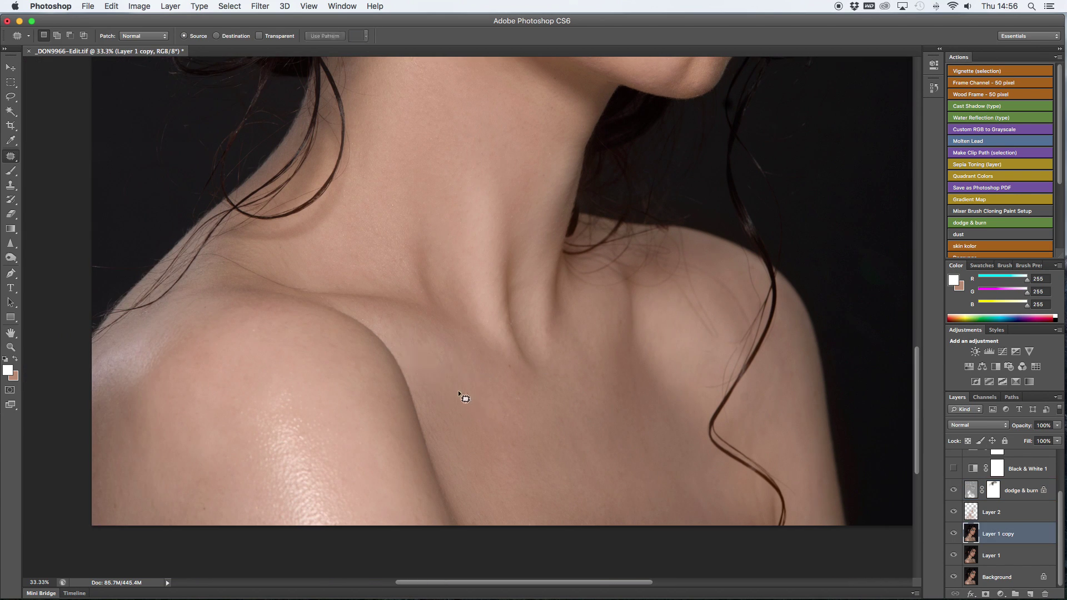
scroll(458, 390, left, 3)
drag(286, 433, 302, 448)
key(super+d)
Compare the whole portrait with and without the Curves 2 adjustment
key(super+0)
scroll(954, 483, up, 3)
click(954, 483)
click(954, 483)
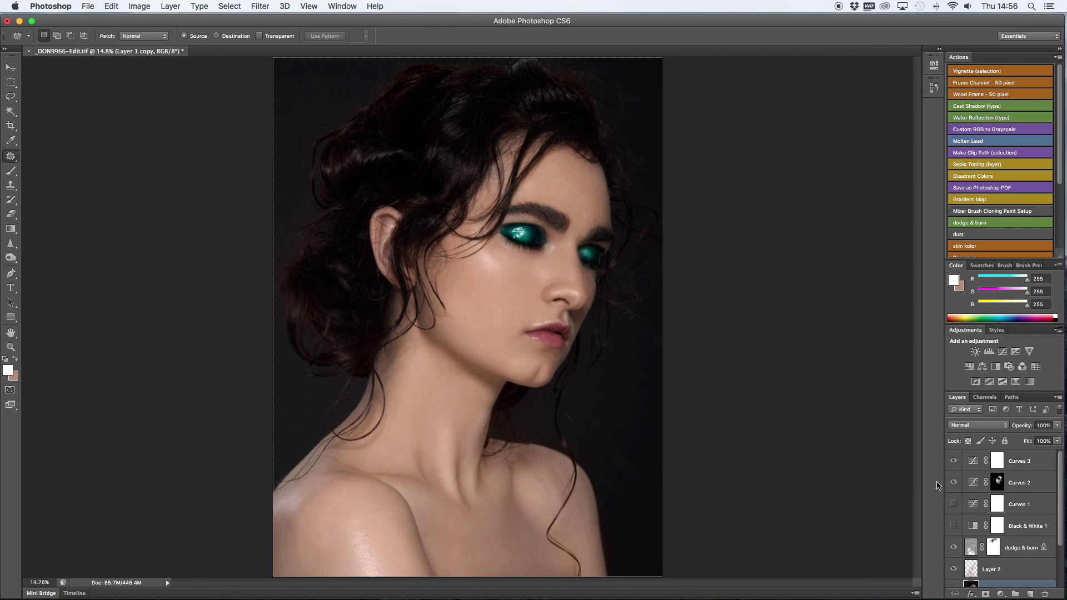
Add a Hue/Saturation adjustment above Curves 2 with saturation +20 and invert its mask to hide the effect
click(997, 482)
click(1002, 594)
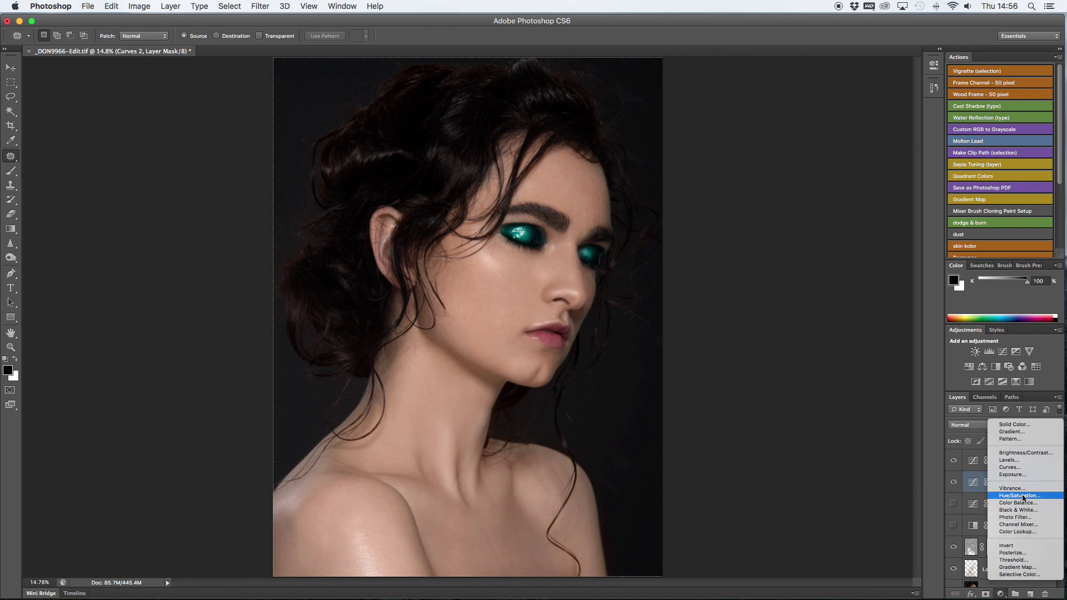
click(978, 519)
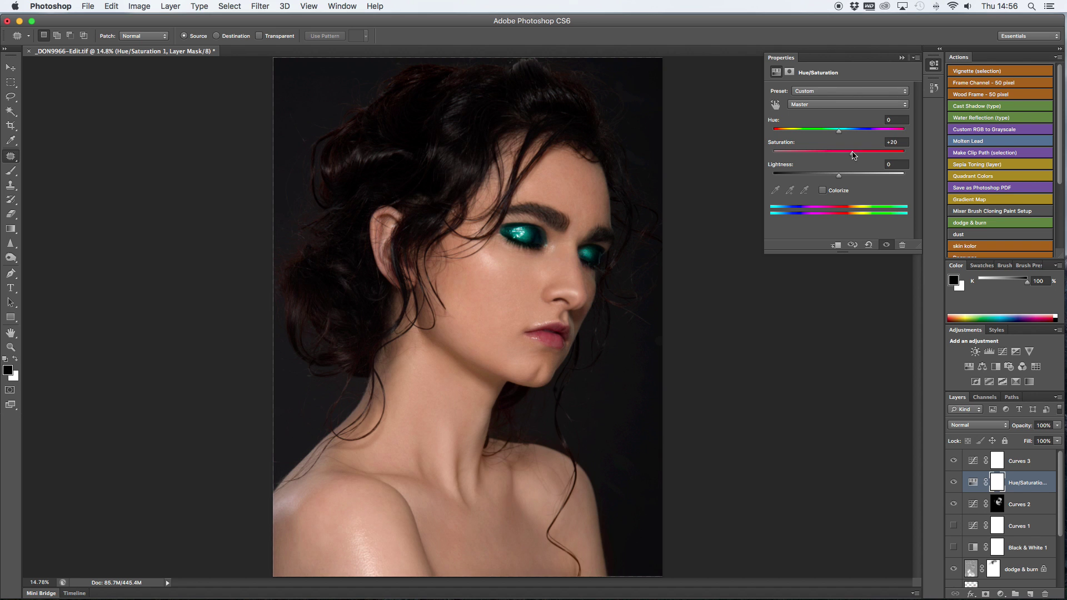
click(901, 58)
key(super+i)
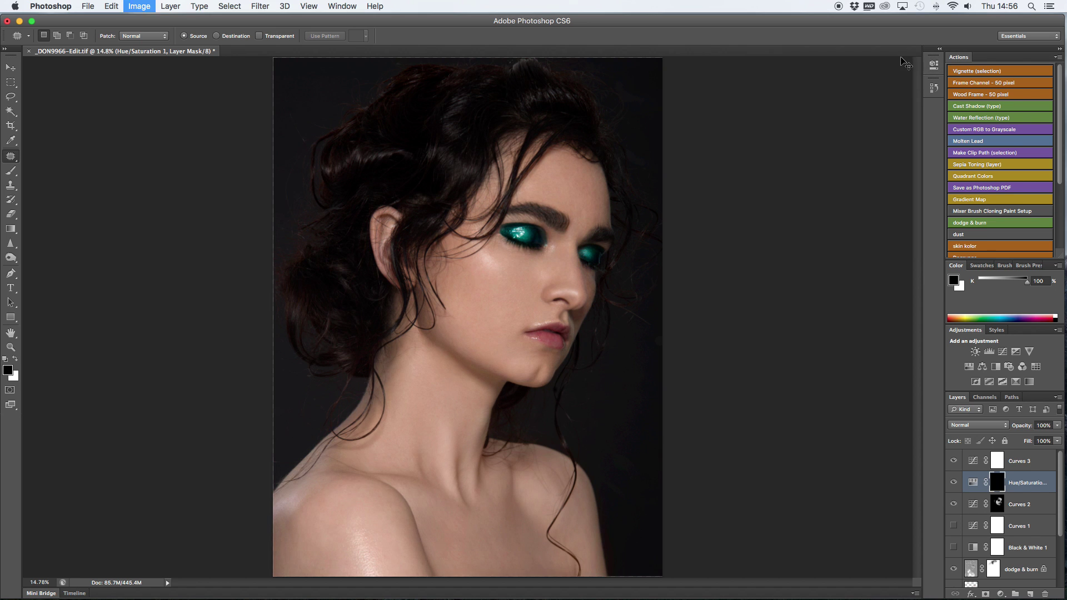
Paint the saturation boost onto the lips and green eyeshadow through the mask with a 250 px white brush at 17% flow
key(super+equal)
scroll(613, 198, up, 3)
key(b)
key(x)
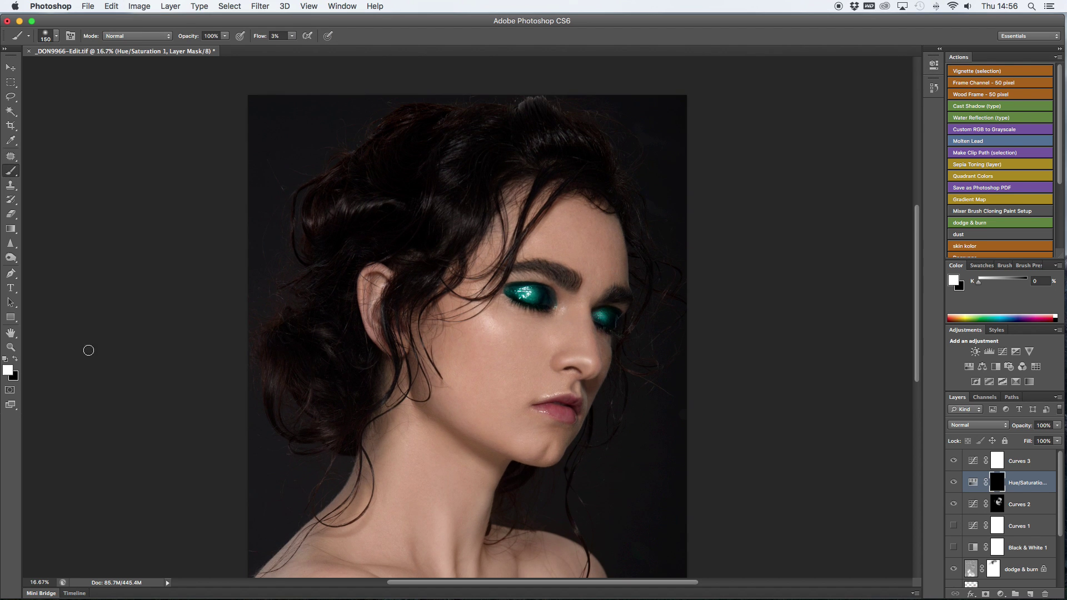
key(shift+1)
key(shift+7)
key(bracketleft)
key(super+equal)
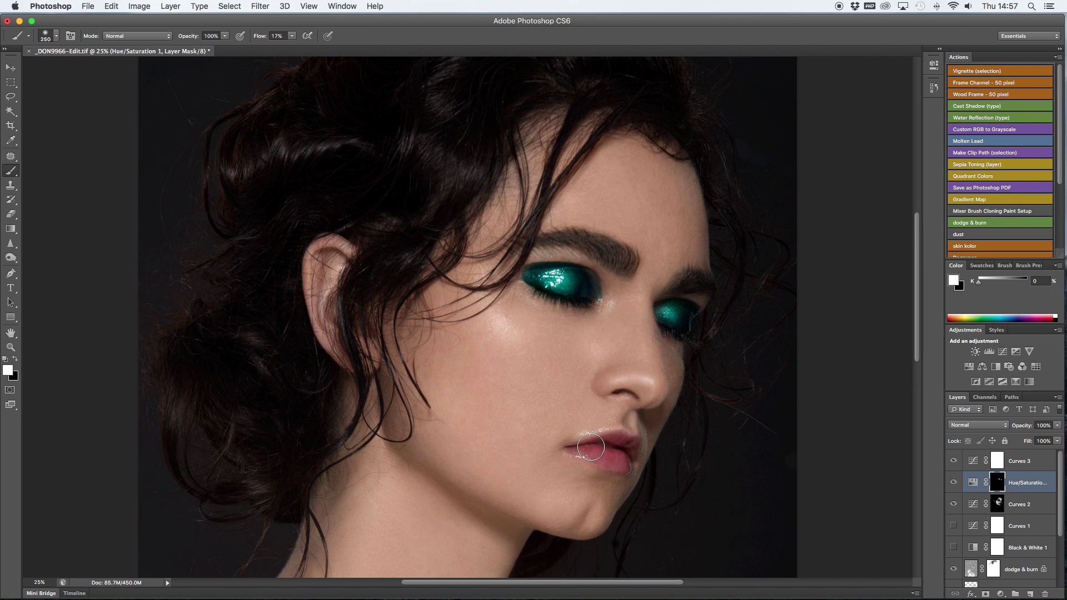
key(super+minus)
key(super+equal)
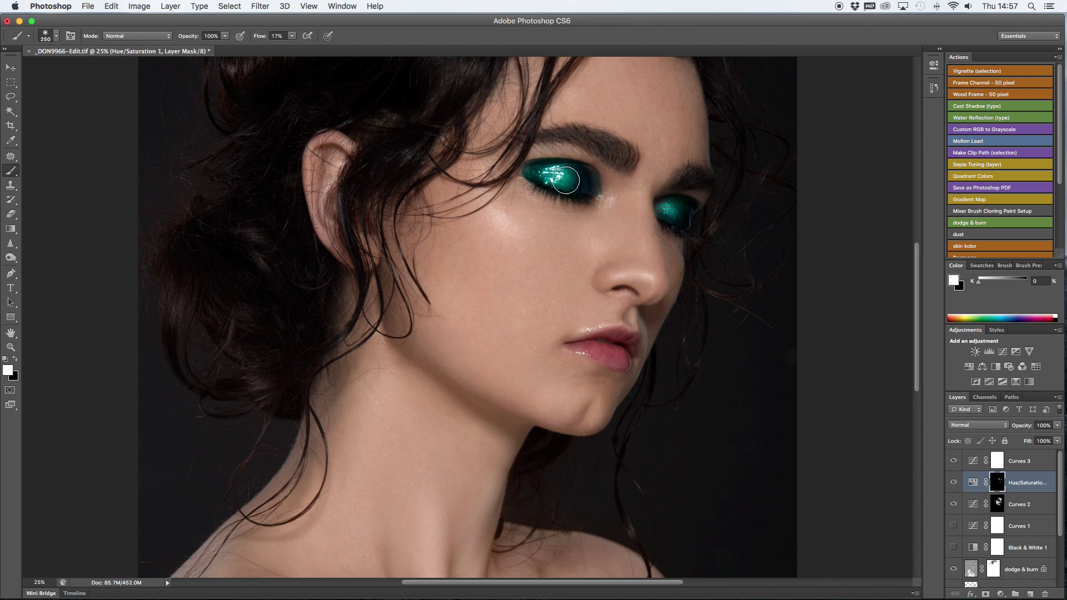
key(super+0)
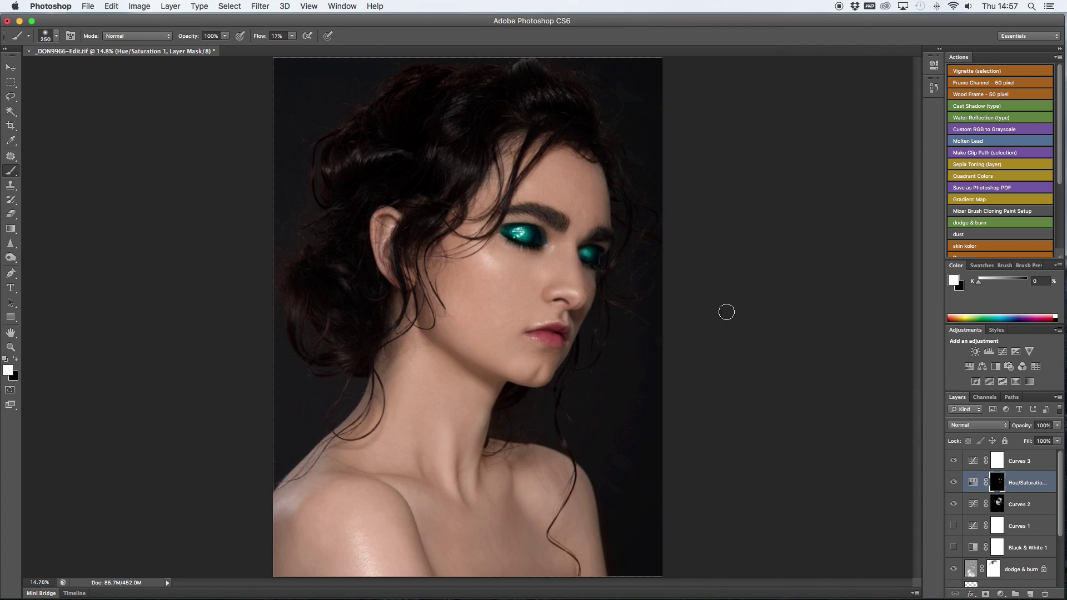
Add a Curves adjustment above the Hue/Saturation layer, raise its midtones slightly, and invert the mask to black
click(1001, 594)
click(1000, 468)
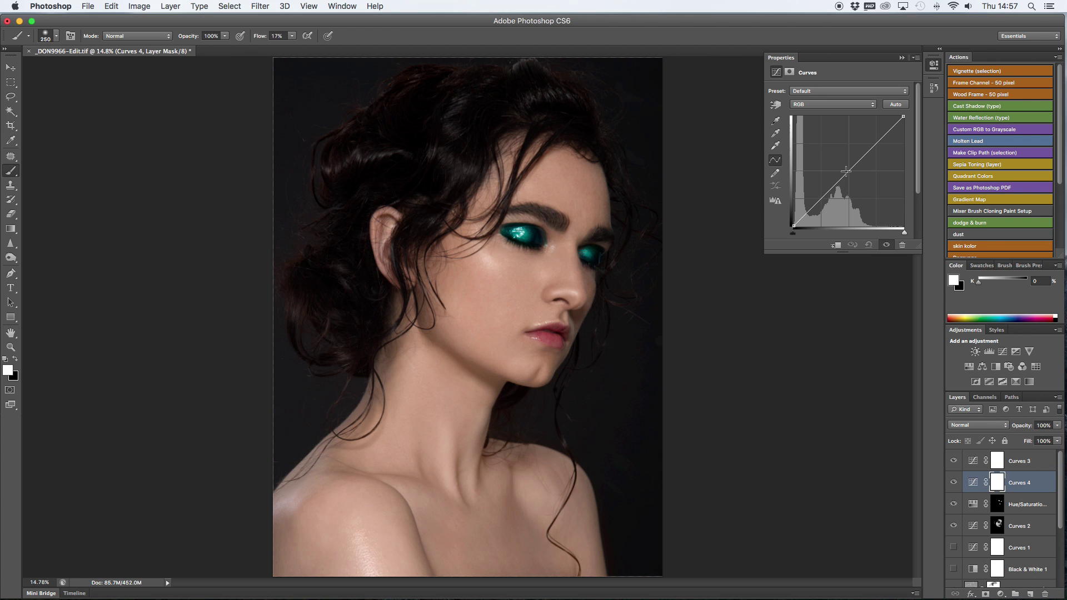
drag(848, 173, 844, 170)
click(901, 58)
key(super+i)
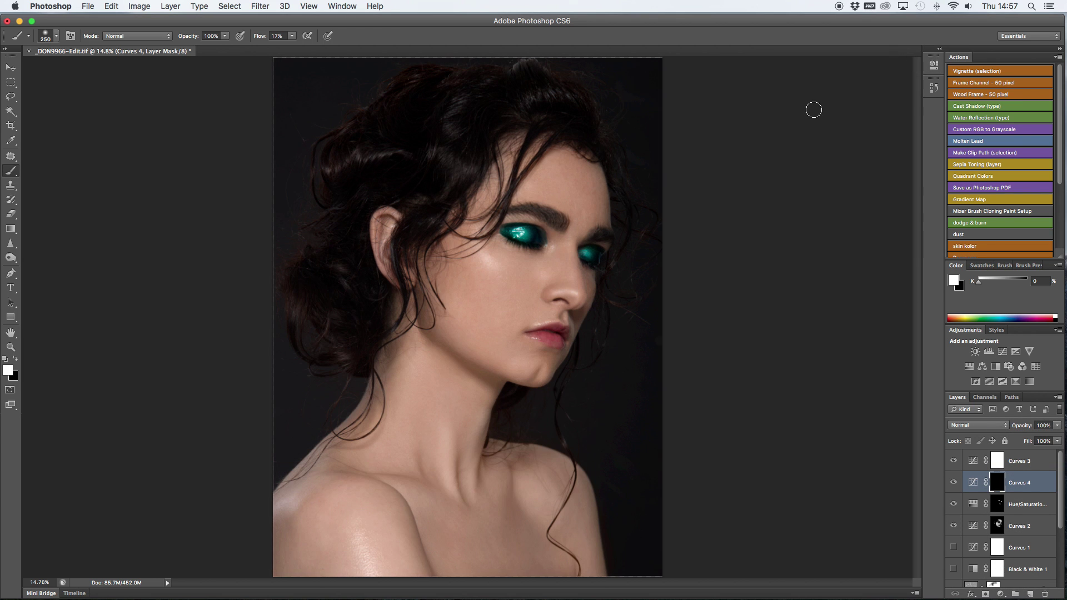
Paint the Curves 4 brightening onto the chest, shoulder and neck with a large white brush at 17% flow
key(bracketright)
key(bracketright)
key(bracketright)
key(bracketright)
key(bracketright)
key(bracketright)
key(bracketright)
key(bracketright)
mouse_move(458, 542)
mouse_down()
mouse_move(514, 530)
mouse_move(520, 551)
mouse_move(510, 480)
mouse_up()
drag(412, 560, 333, 535)
drag(390, 455, 434, 493)
Refine the Curves 4 mask around the eye and brow with a smaller 125 px white brush
key(bracketleft)
key(bracketleft)
key(bracketleft)
key(bracketleft)
key(bracketleft)
key(bracketleft)
key(bracketright)
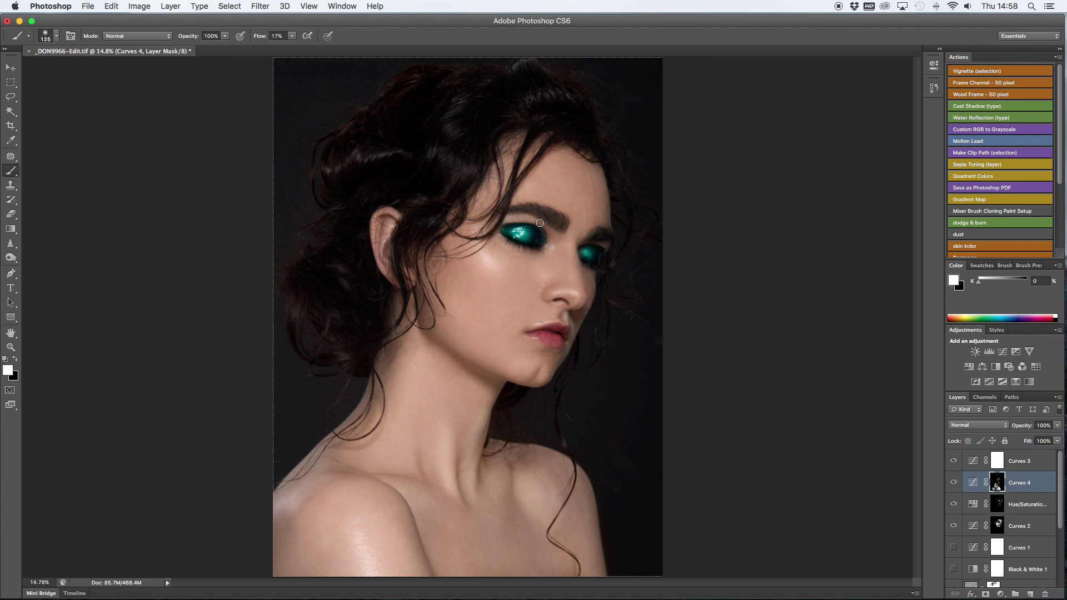
Burn the contours of the face on the dodge & burn layer with a black brush at 1% flow, undoing the stronger jawline stroke
key(alt+bracketright)
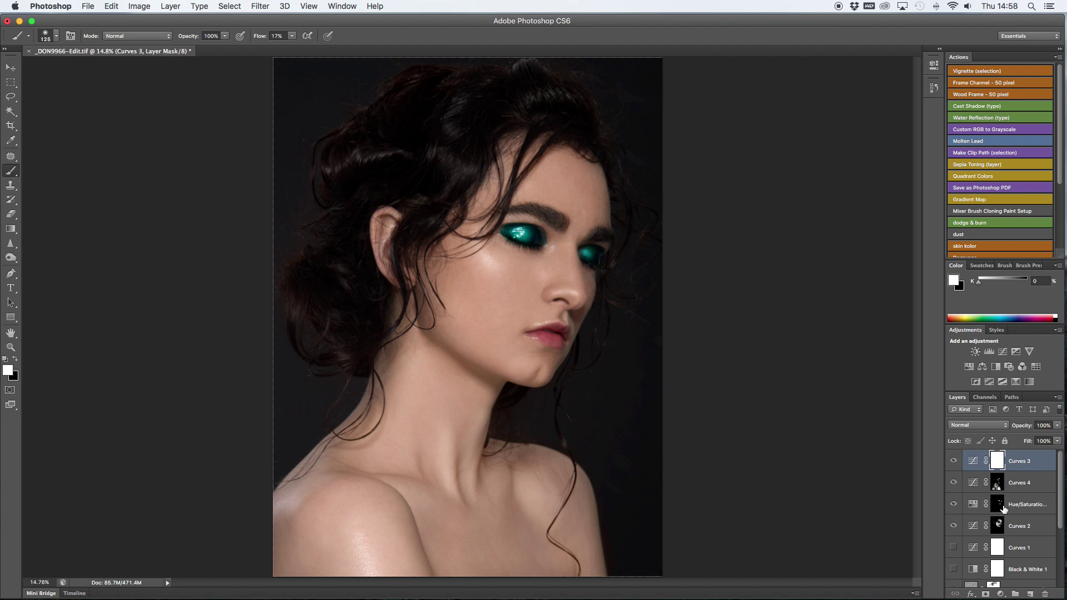
scroll(1001, 559, down, 5)
click(970, 490)
key(x)
drag(492, 380, 438, 348)
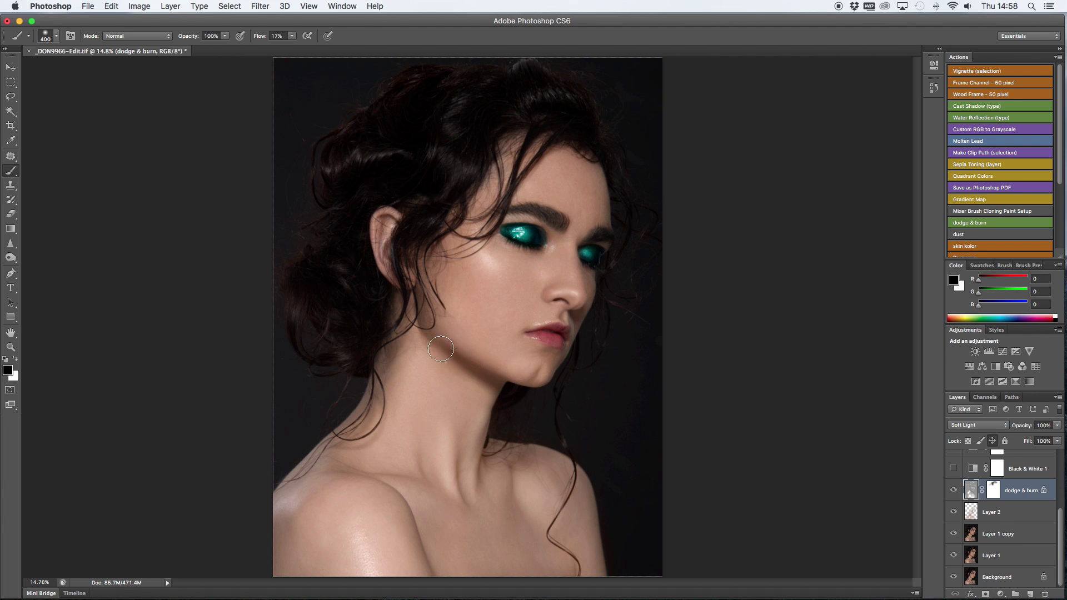
key(super+z)
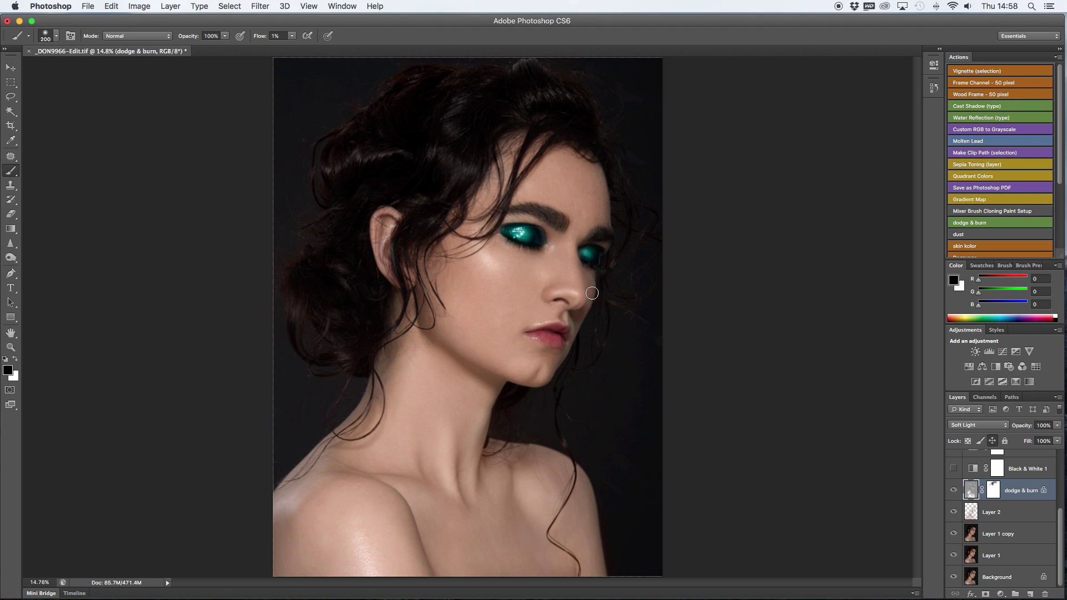
key(bracketright)
key(bracketright)
key(bracketright)
key(j)
Add a Curves adjustment above Curves 3 that lifts the midtones slightly while holding the shadows
scroll(1022, 472, up, 5)
click(1021, 462)
click(1000, 594)
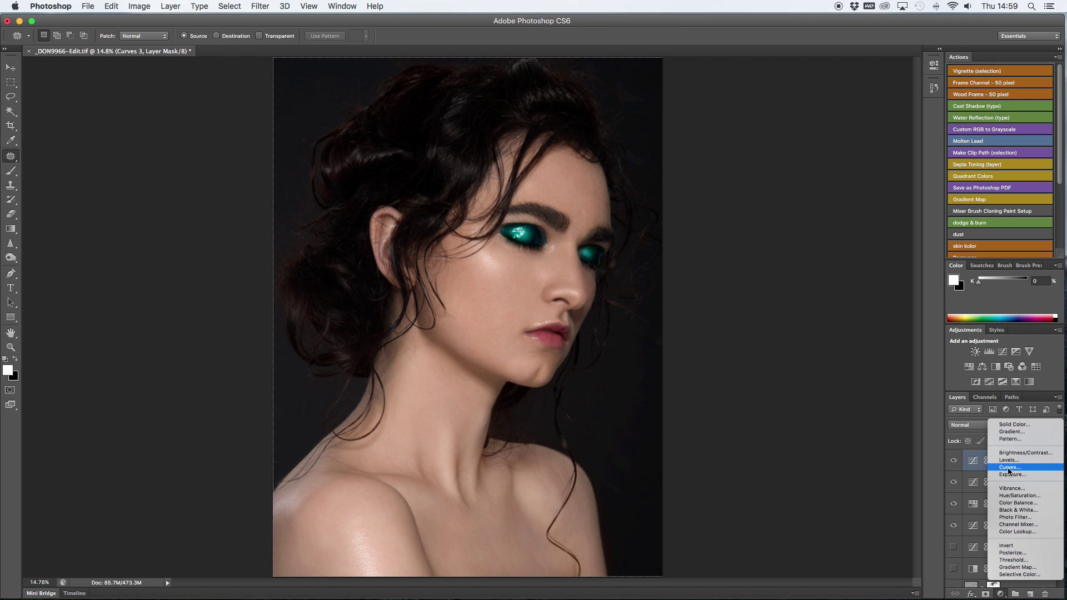
click(1014, 469)
click(847, 169)
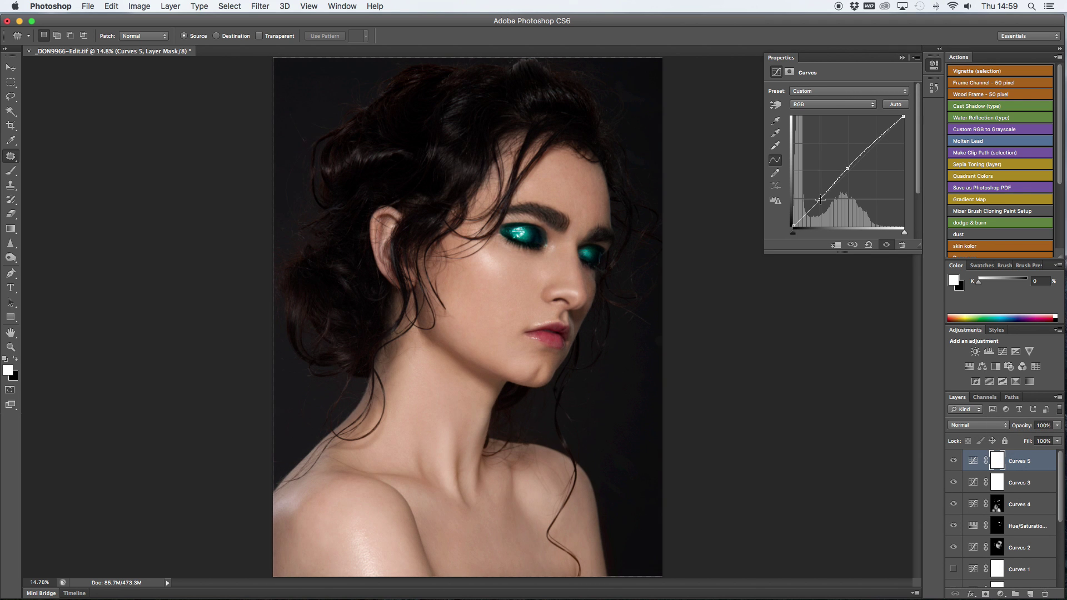
click(901, 57)
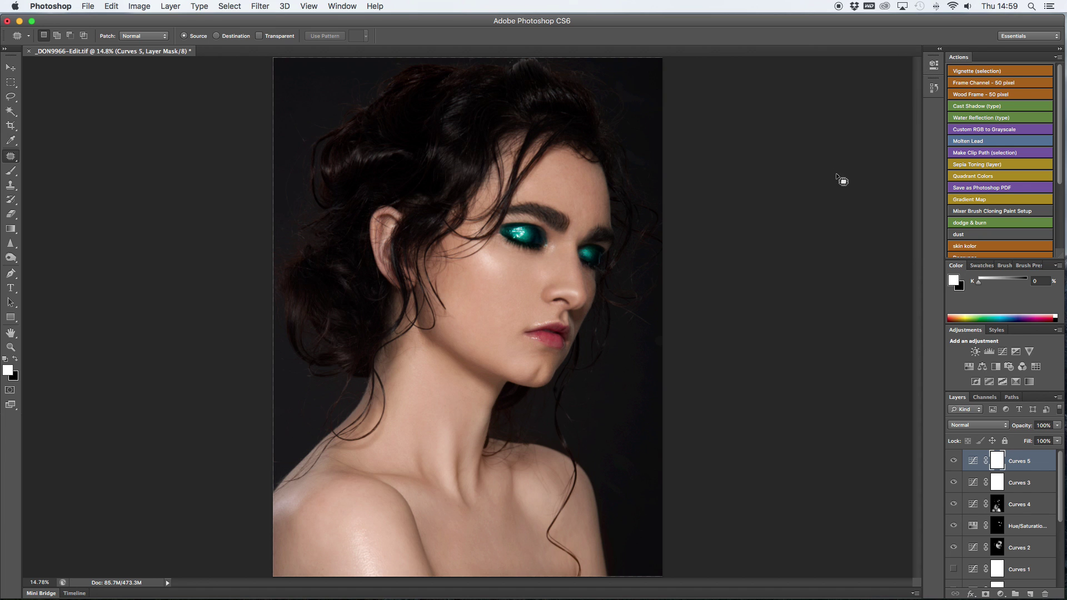
Add a Hue/Saturation adjustment at the top of the stack with saturation -5 and invert its mask
click(1000, 594)
click(1014, 502)
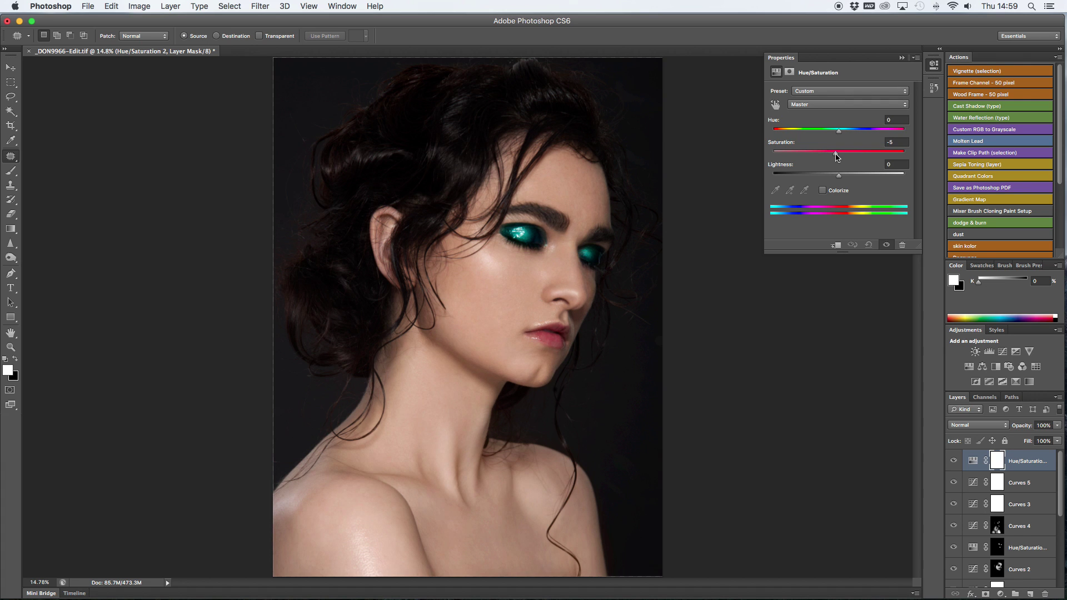
click(900, 57)
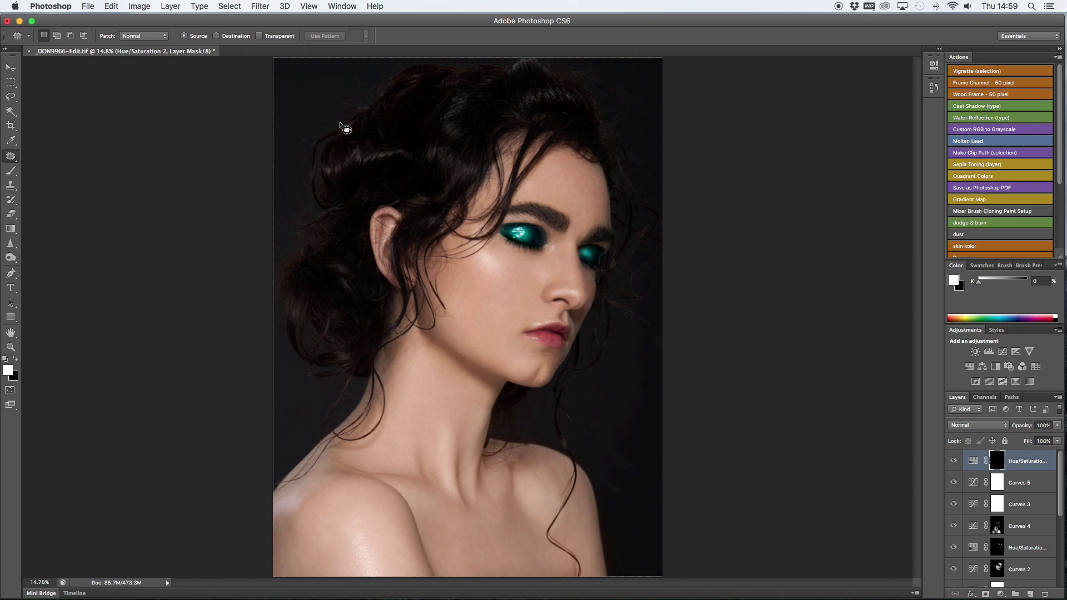
Paint the desaturation onto the face, neck and chest with a white brush at 9% flow, enlarging it from 400 to 900 px
key(b)
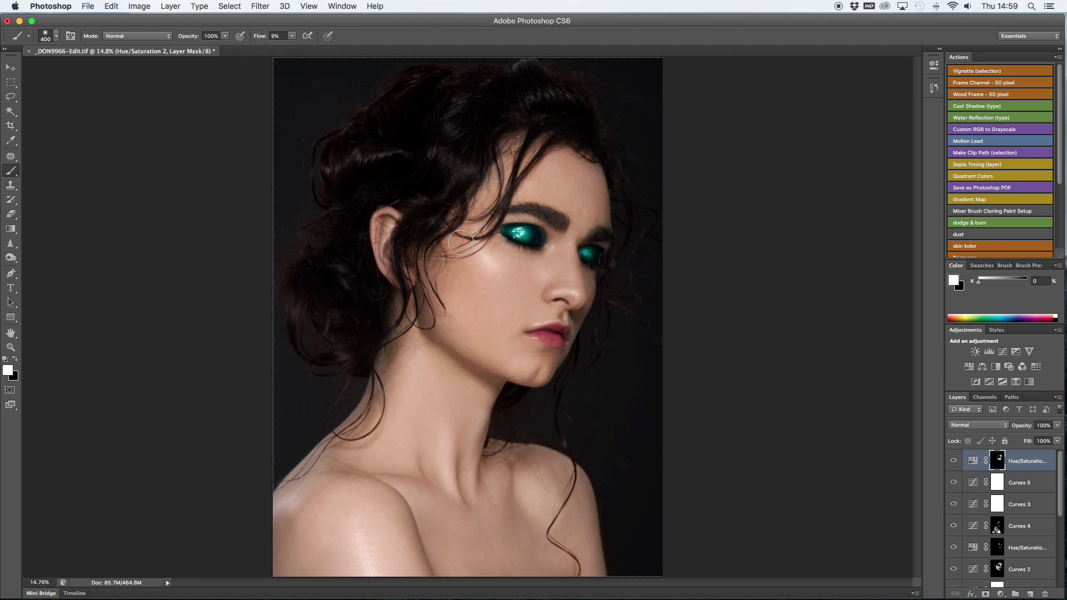
key(bracketright)
key(bracketright)
key(bracketright)
key(bracketright)
key(bracketright)
Even the skin color of the chest and shoulders on Layer 2 with sampled skin tones and a large brush at 2% flow
scroll(1006, 549, down, 2)
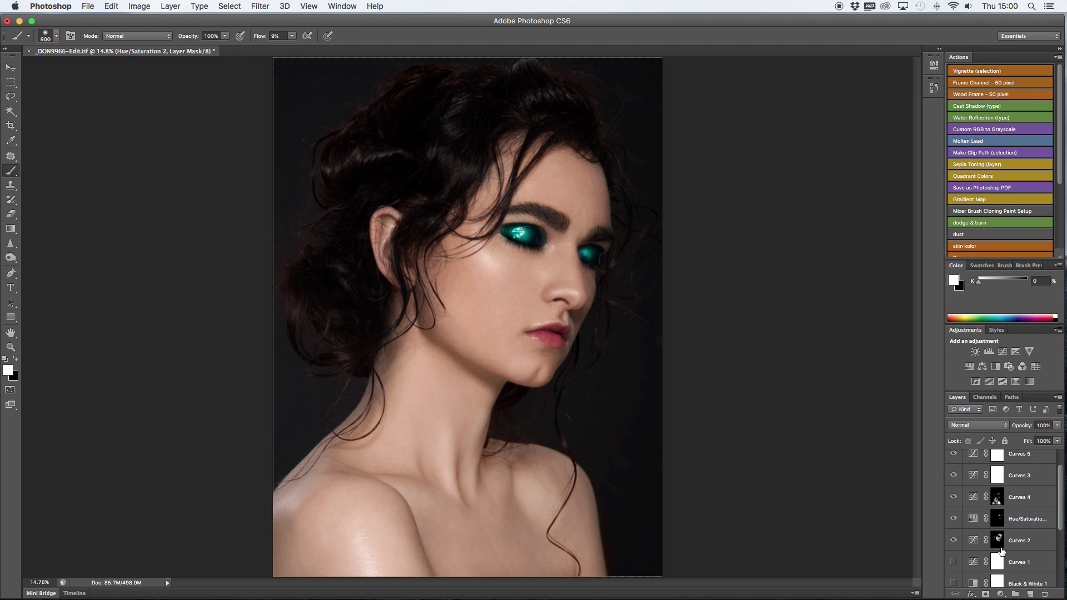
double_click(972, 496)
click(900, 58)
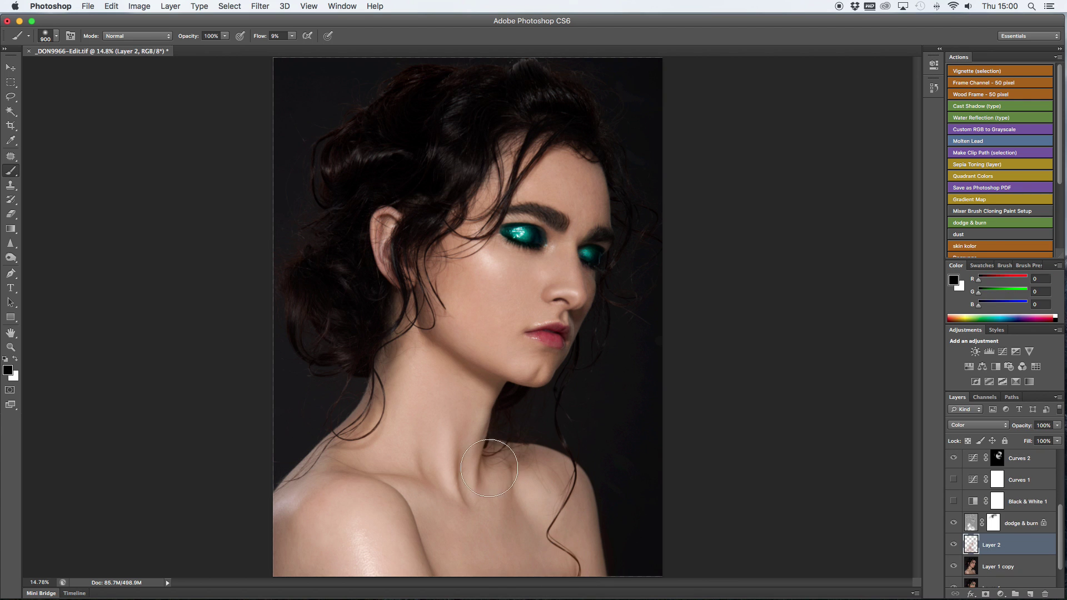
alt+click(489, 468)
key(shift+0)
key(shift+2)
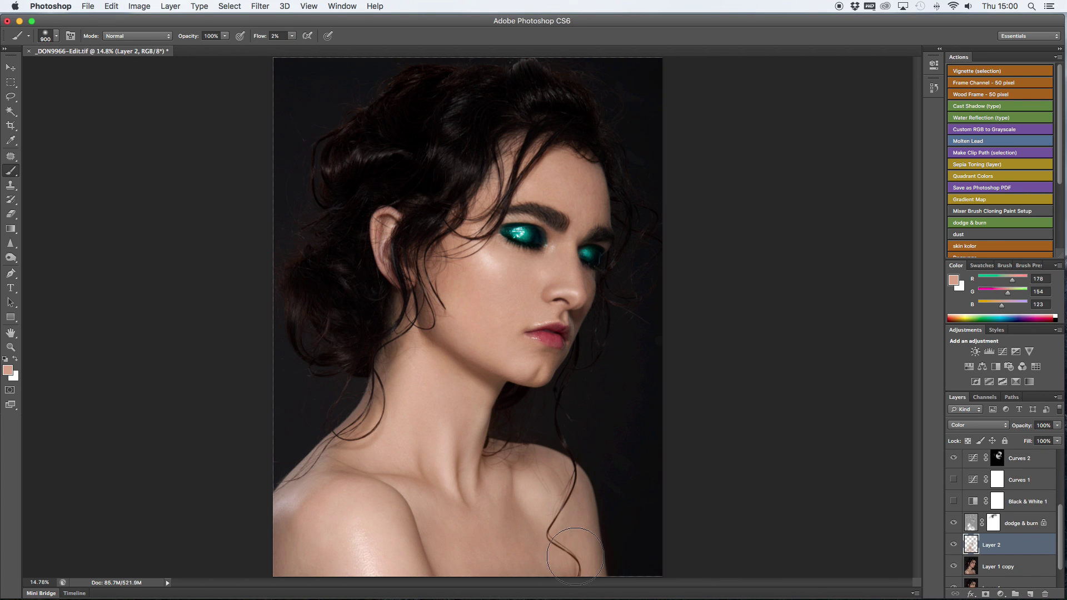
key(alt+bracketleft)
alt+click(477, 310)
key(bracketleft)
key(bracketleft)
key(bracketleft)
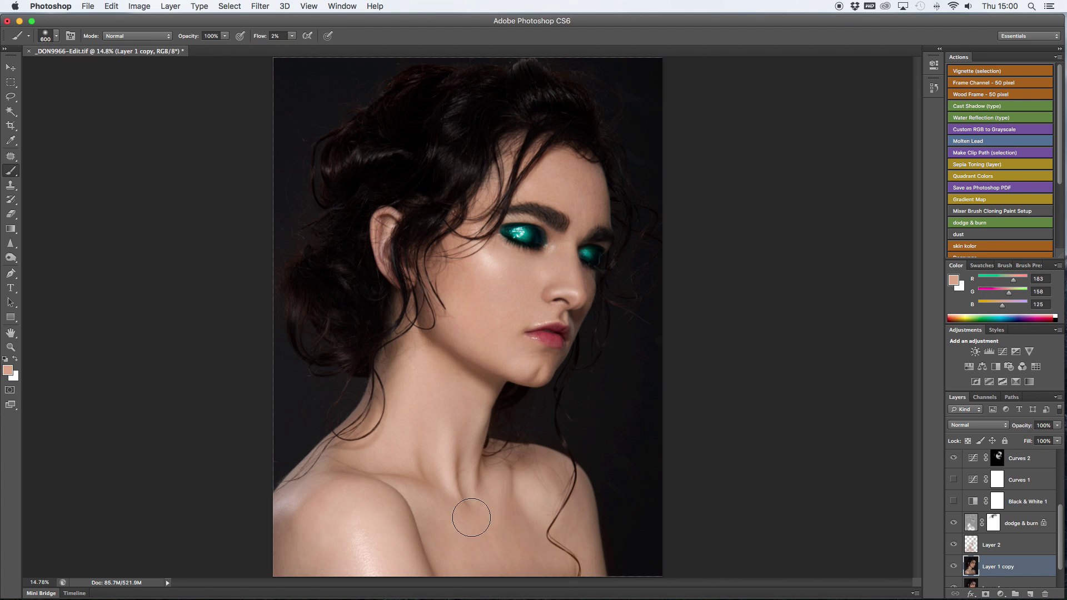
key(bracketleft)
Even the skin color of the cheek and forehead on Layer 2 with a sampled tone and a 300 px brush at 2% flow
key(super+plus)
key(super+plus)
key(super+plus)
scroll(560, 501, up, 3)
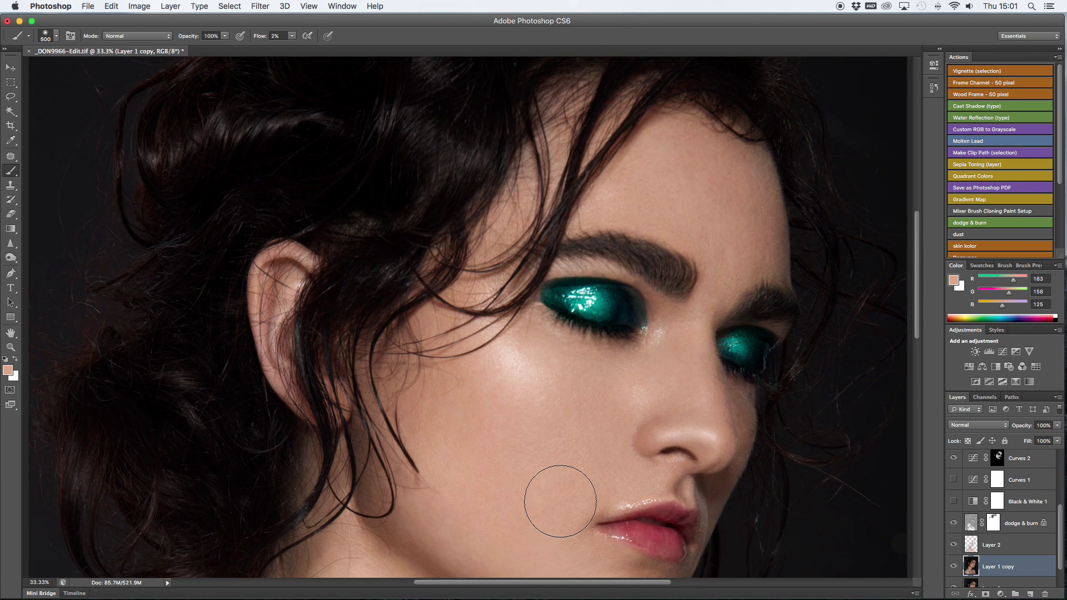
scroll(560, 501, up, 2)
key(bracketleft)
key(bracketleft)
key(bracketleft)
key(bracketleft)
key(alt+bracketright)
alt+click(584, 427)
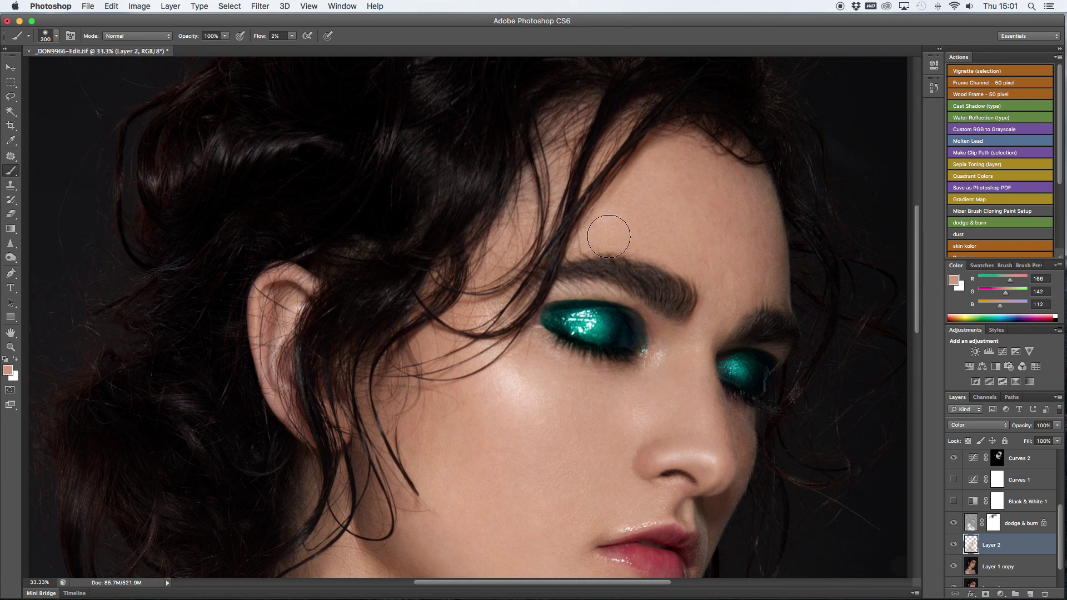
Patch the skin between the eyebrows on Layer 1 copy with clean forehead skin, and deselect
key(j)
key(alt+bracketleft)
drag(729, 287, 717, 299)
mouse_move(720, 291)
mouse_down()
mouse_move(715, 255)
mouse_move(681, 264)
mouse_up()
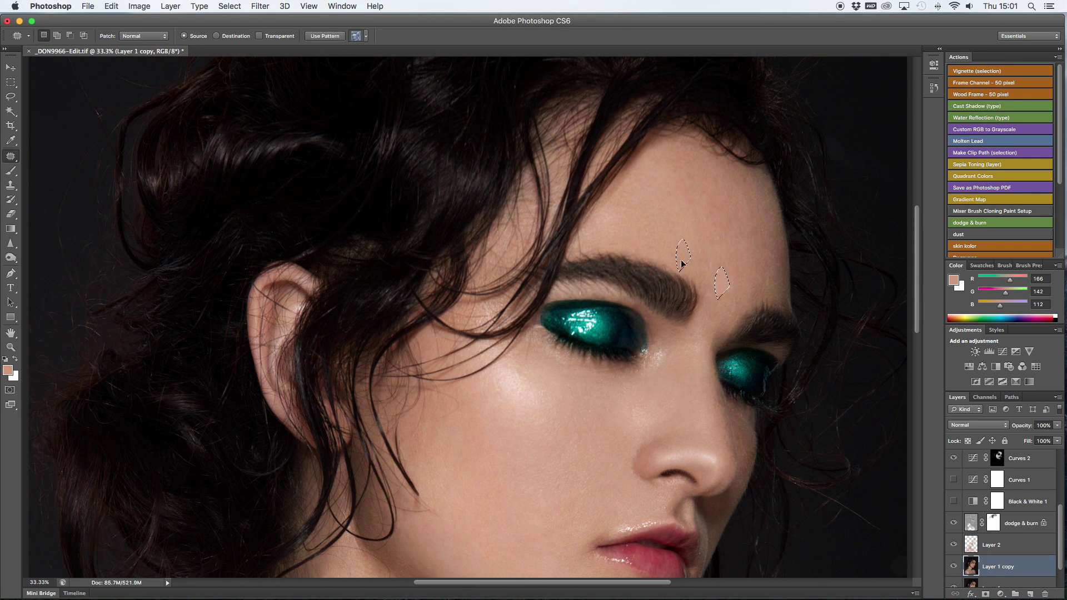
key(super+d)
Dodge the uneven patches on the forehead on the dodge & burn layer with a 90 px white brush at 2% flow
scroll(682, 264, down, 1)
key(b)
key(alt+bracketright)
key(alt+bracketright)
key(x)
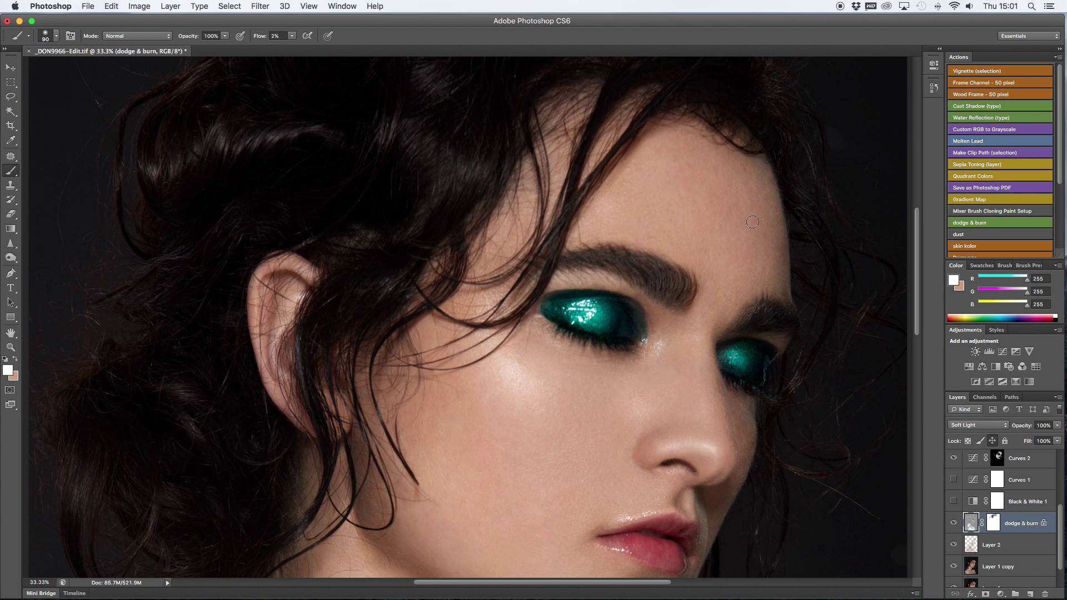
Sample nearby skin tones and blend the forehead and cheek color on Layer 2 with a 175 px brush at 2% flow
key(x)
key(alt+bracketleft)
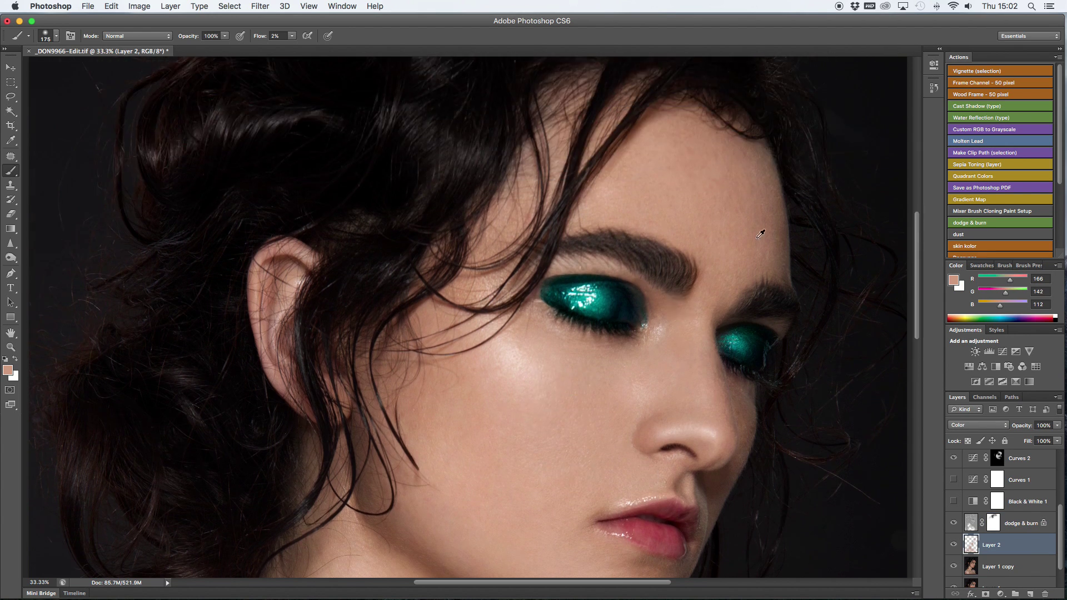
alt+click(759, 235)
scroll(666, 272, down, 5)
alt+click(575, 352)
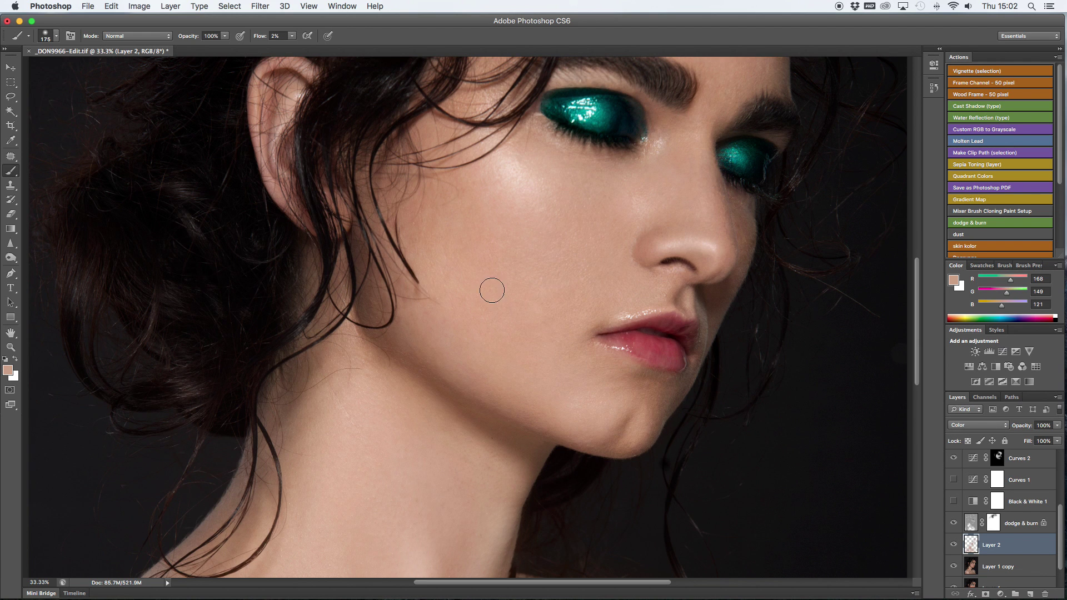
Dodge the cheek beside the mouth on the dodge & burn layer with a 90 px white brush at 2% flow
scroll(491, 290, up, 1)
key(alt+])
key(x)
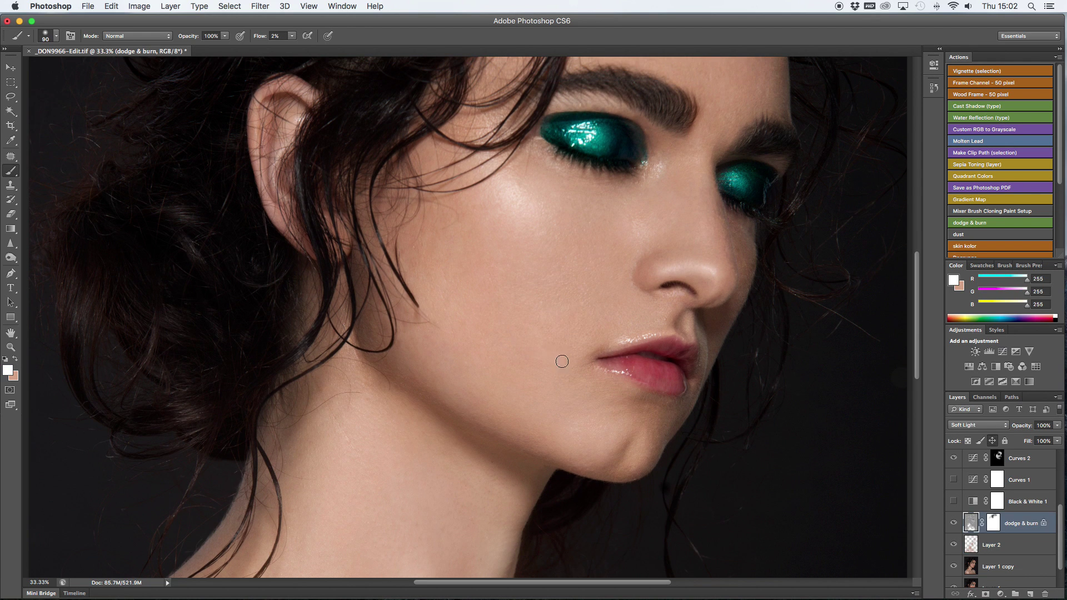
key(super+0)
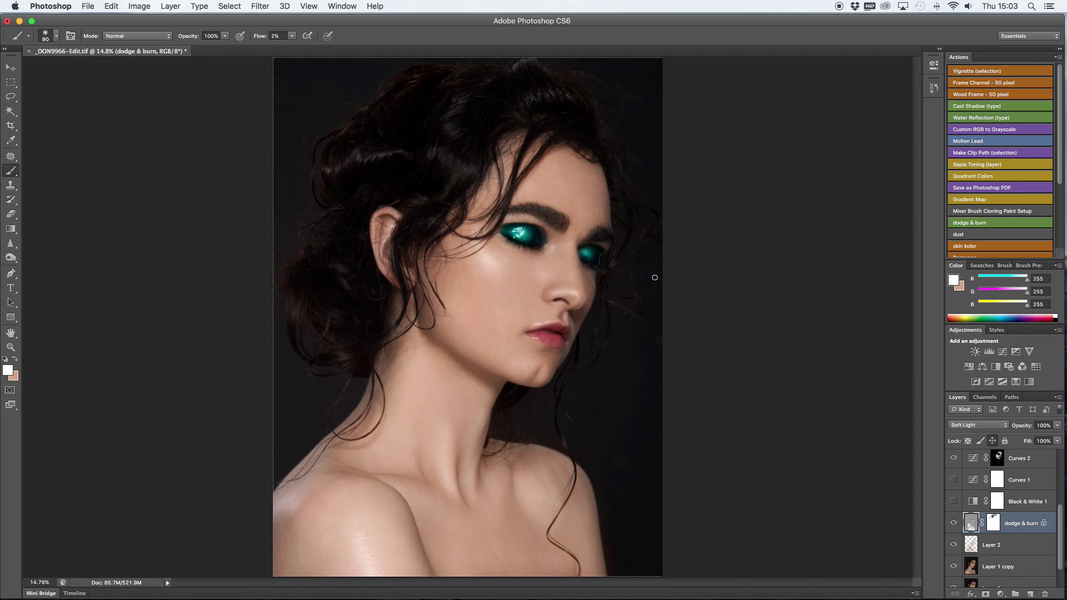
Crop the portrait slightly tighter on all four sides with an unconstrained ratio
key(c)
drag(466, 574, 466, 566)
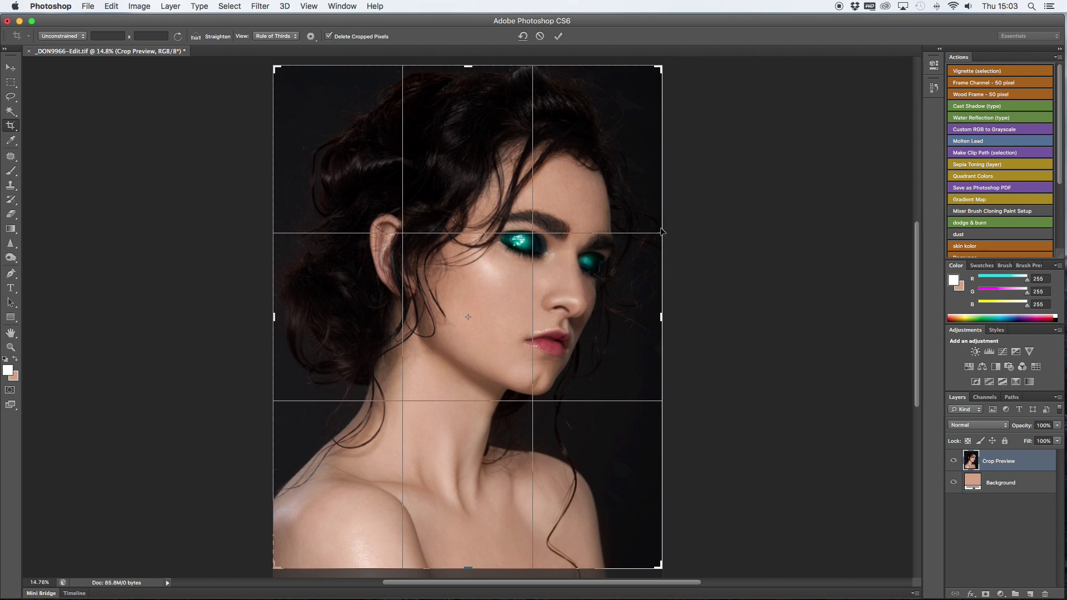
drag(663, 307, 646, 307)
drag(464, 64, 466, 77)
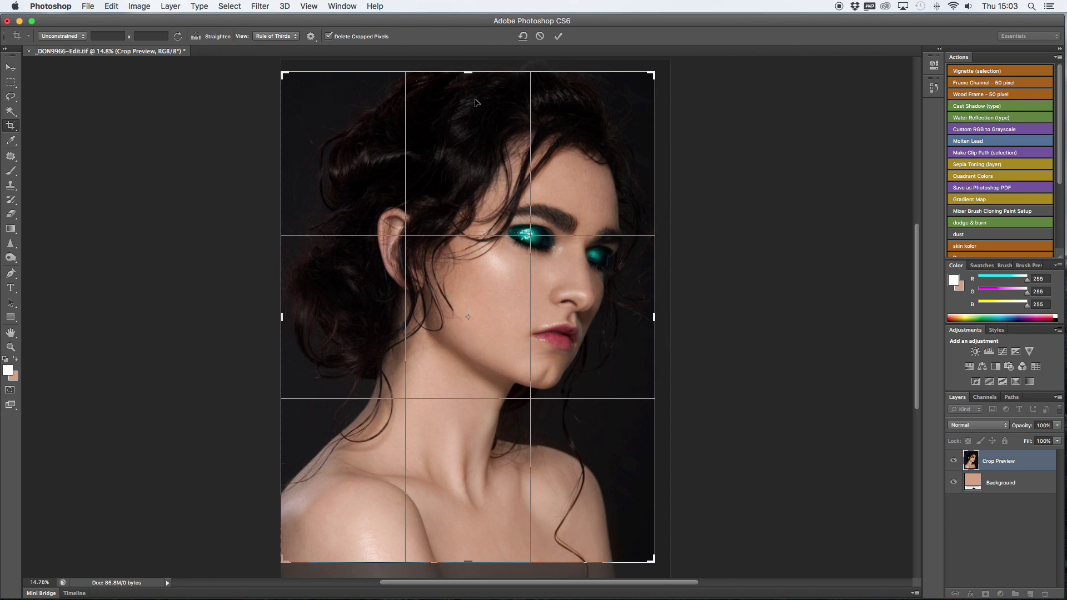
drag(281, 318, 286, 317)
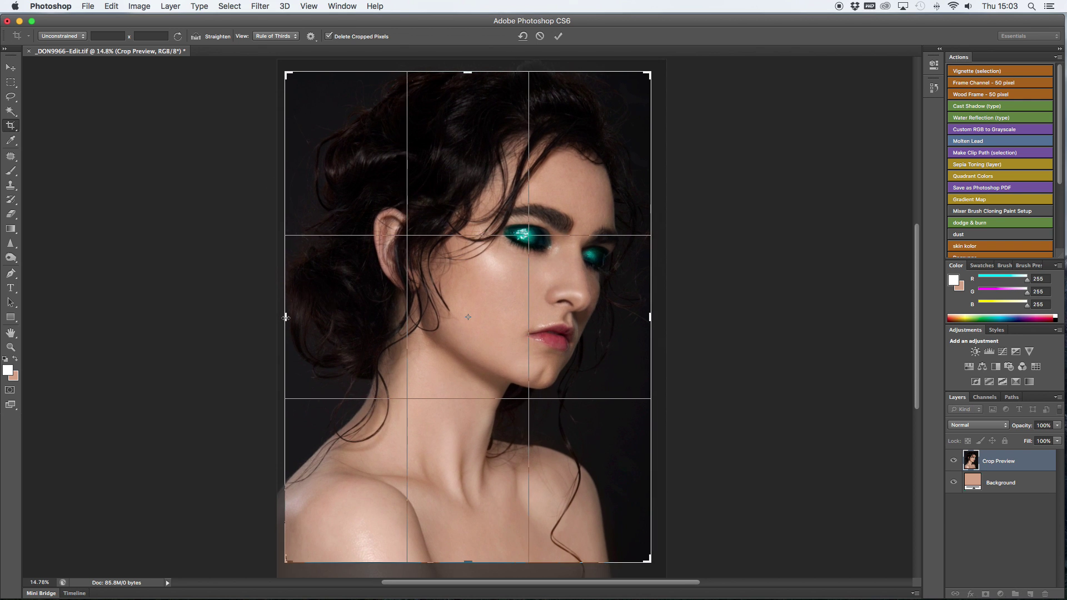
key(Return)
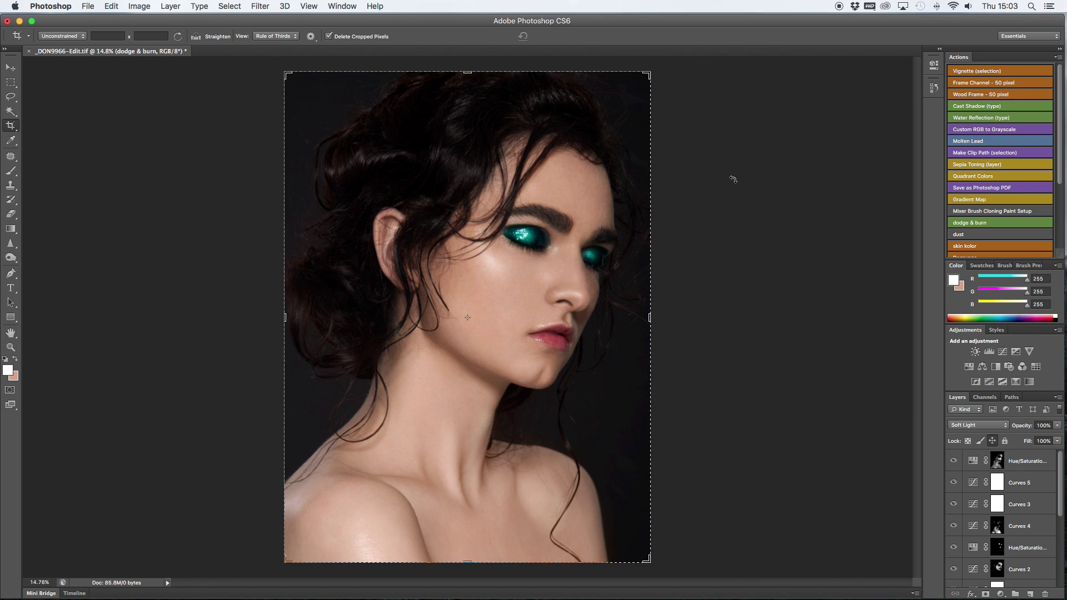
Sample the cheek's skin tone and paint it over the chest on Layer 1 copy with a 400 px brush at 2% flow
key(b)
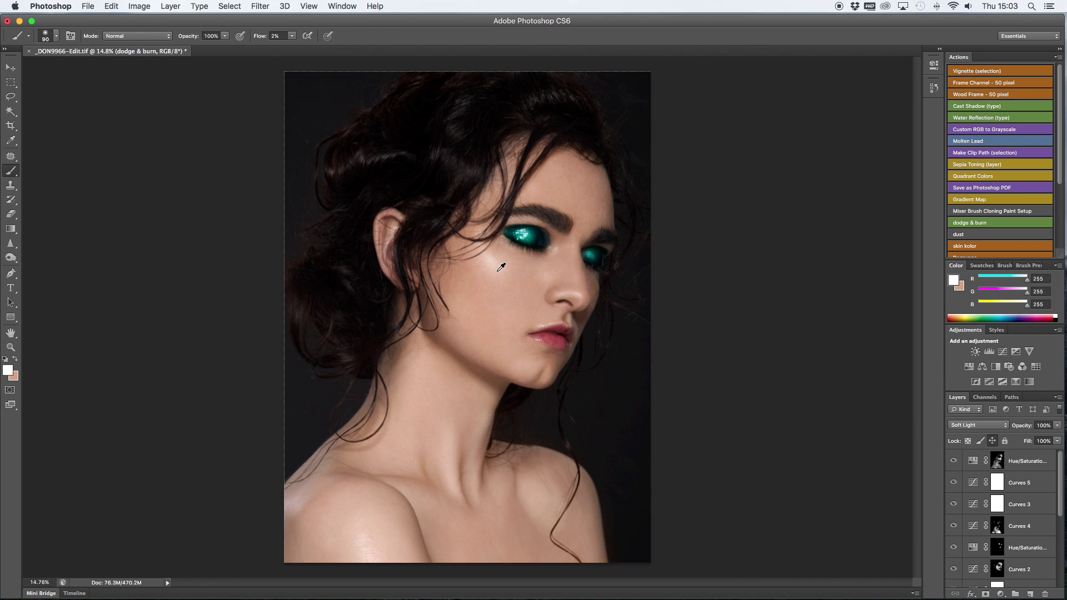
scroll(1000, 516, down, 5)
click(995, 534)
alt+click(487, 263)
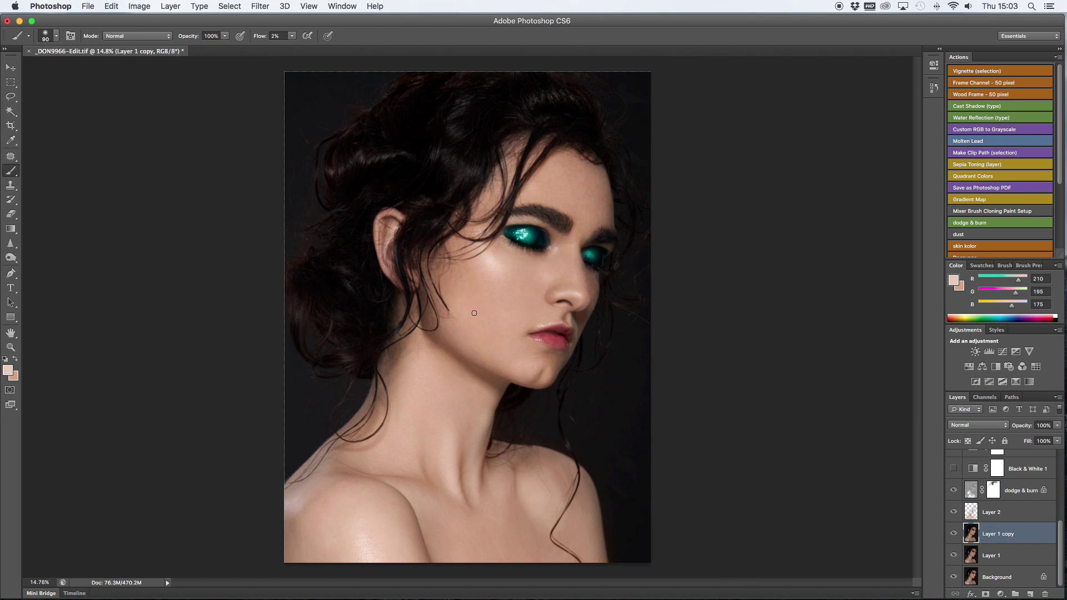
key(bracketright)
key(bracketright)
key(bracketright)
key(bracketright)
key(bracketright)
key(bracketright)
key(bracketright)
key(bracketright)
key(bracketright)
key(bracketright)
key(bracketright)
key(bracketleft)
key(bracketleft)
key(bracketright)
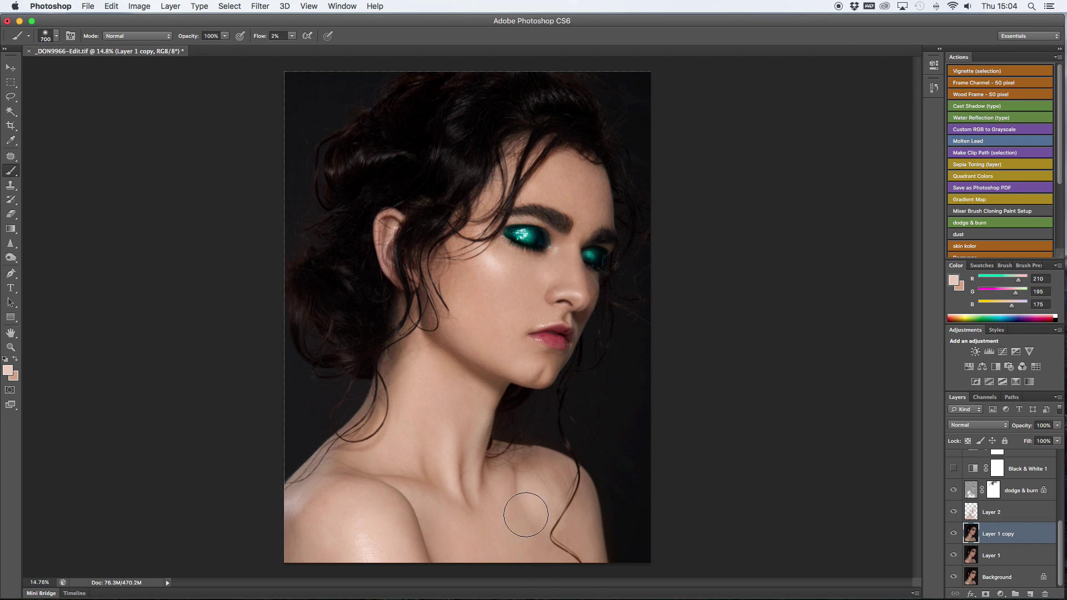
key(bracketleft)
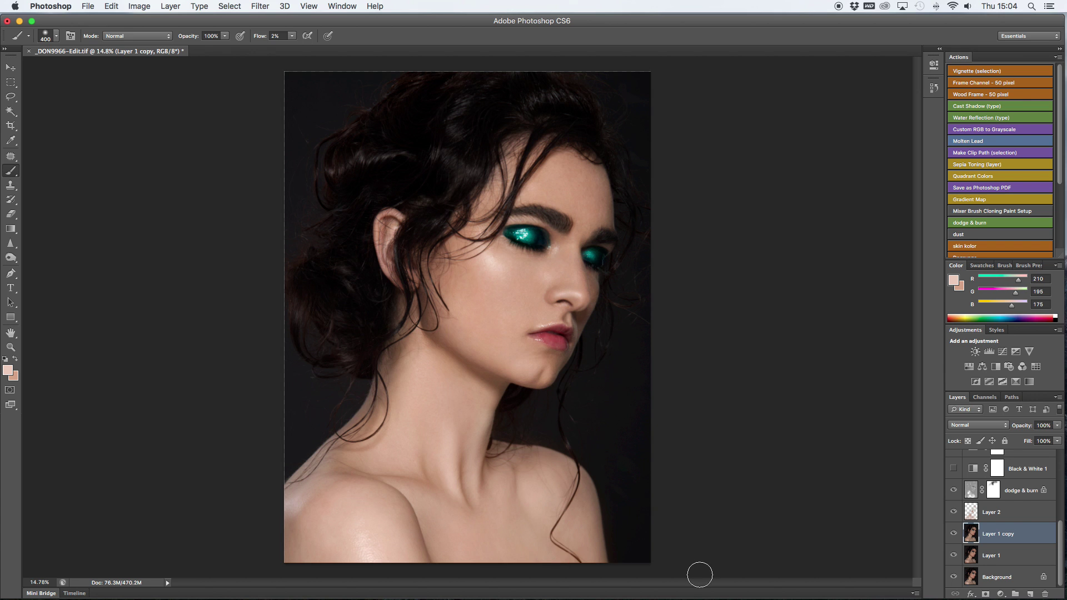
Check the Curves 4 effect and paint black over the shoulder on its mask with a 1300 px brush at 2% flow
scroll(994, 513, up, 3)
click(953, 476)
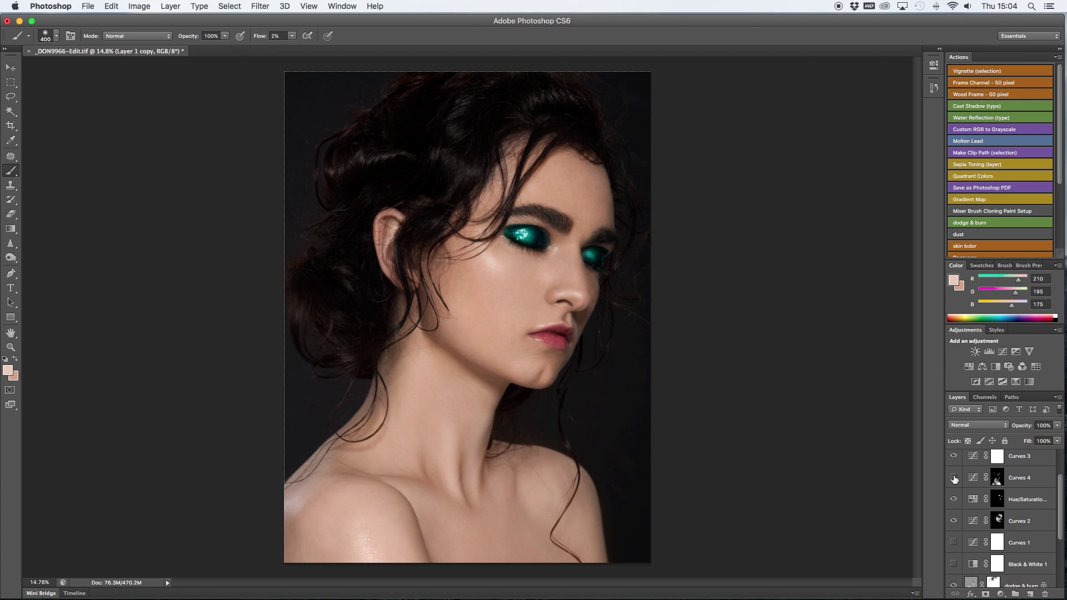
click(954, 477)
click(997, 476)
key(x)
key(bracketright)
key(bracketright)
key(bracketright)
key(bracketright)
key(bracketright)
key(bracketright)
key(bracketright)
key(bracketright)
key(bracketright)
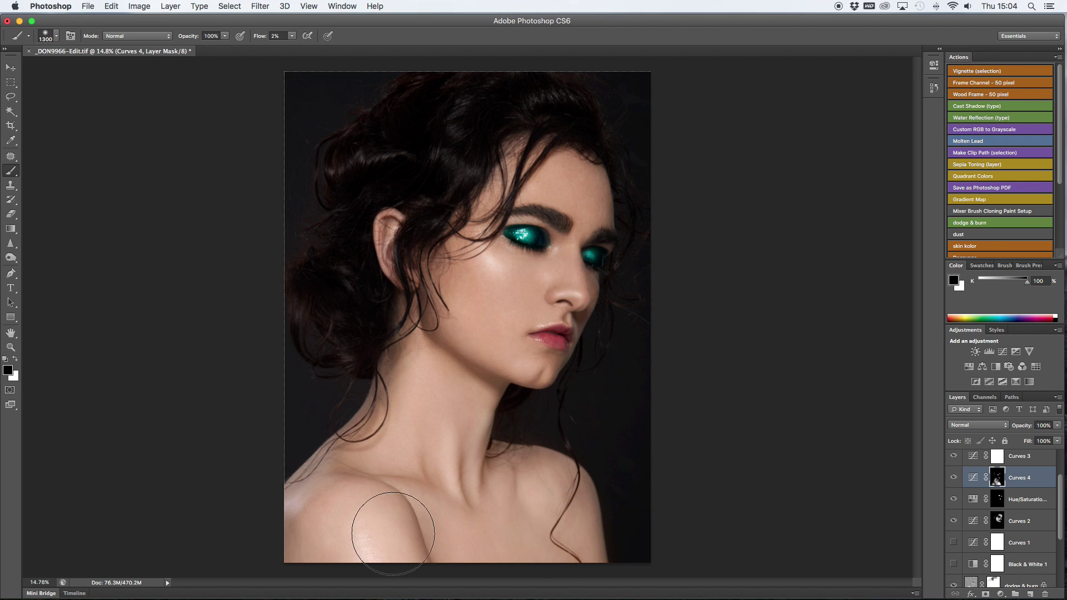
key(bracketleft)
key(bracketleft)
key(bracketleft)
key(bracketleft)
key(bracketleft)
Dodge the shoulder on the dodge & burn layer with a white brush at 2% flow, replacing an undone 600 px stroke with 175 px strokes
click(971, 582)
key(bracketleft)
key(bracketleft)
click(5, 359)
key(x)
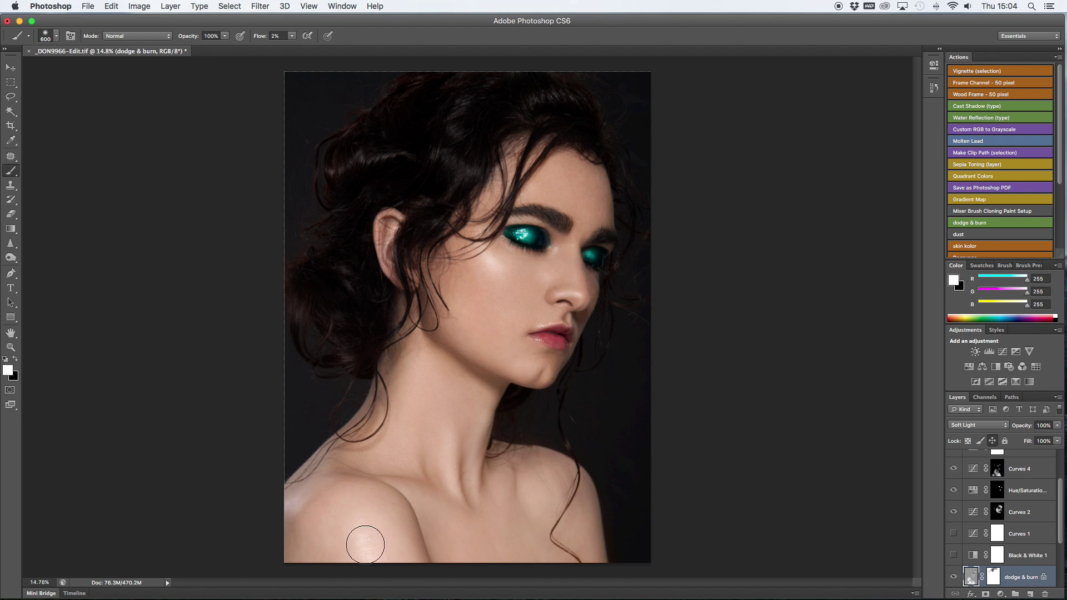
key(super+z)
key(bracketleft)
key(bracketleft)
key(super+minus)
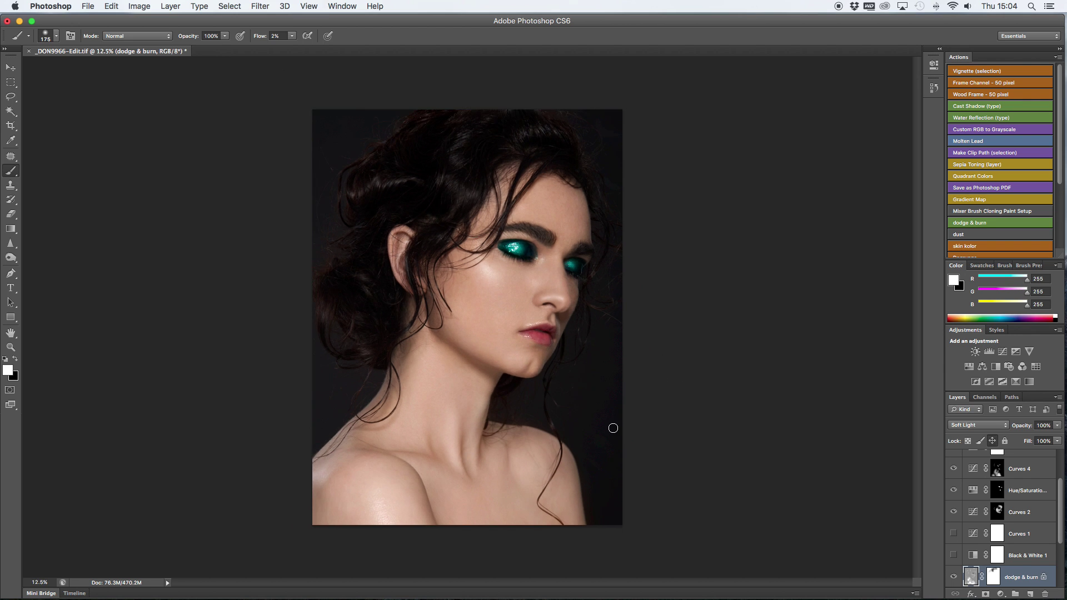
Dodge the chin and lower face on the dodge & burn layer with a 70 px white brush at 2% flow
key(super+equal)
scroll(612, 428, up, 1)
key(bracketleft)
key(bracketleft)
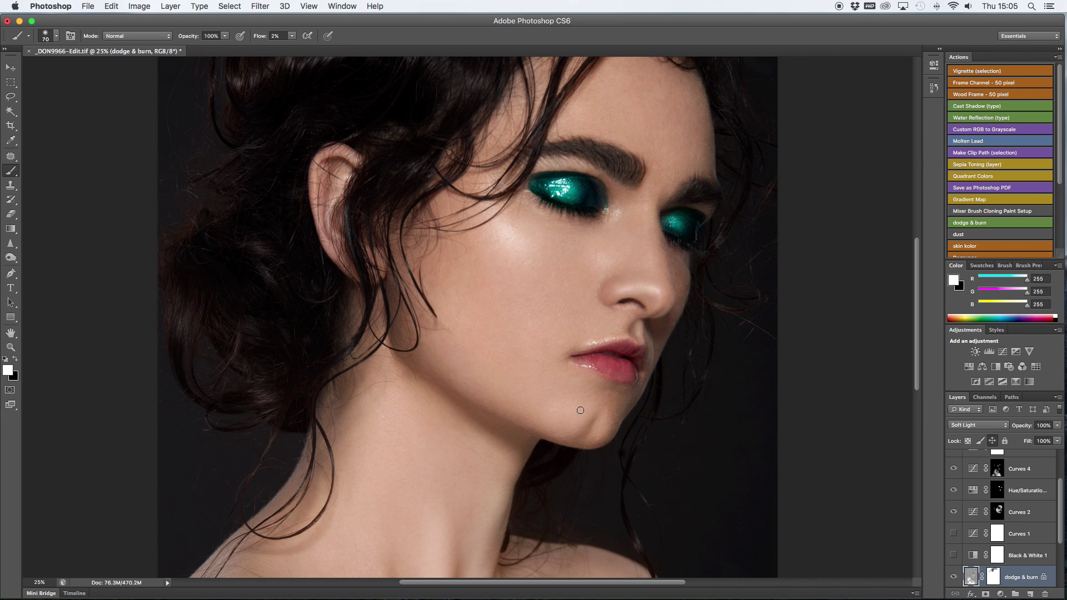
key(super+minus)
Add a Selective Color adjustment layer above the top Hue/Saturation layer and fine-tune its color ranges
scroll(1022, 464, up, 3)
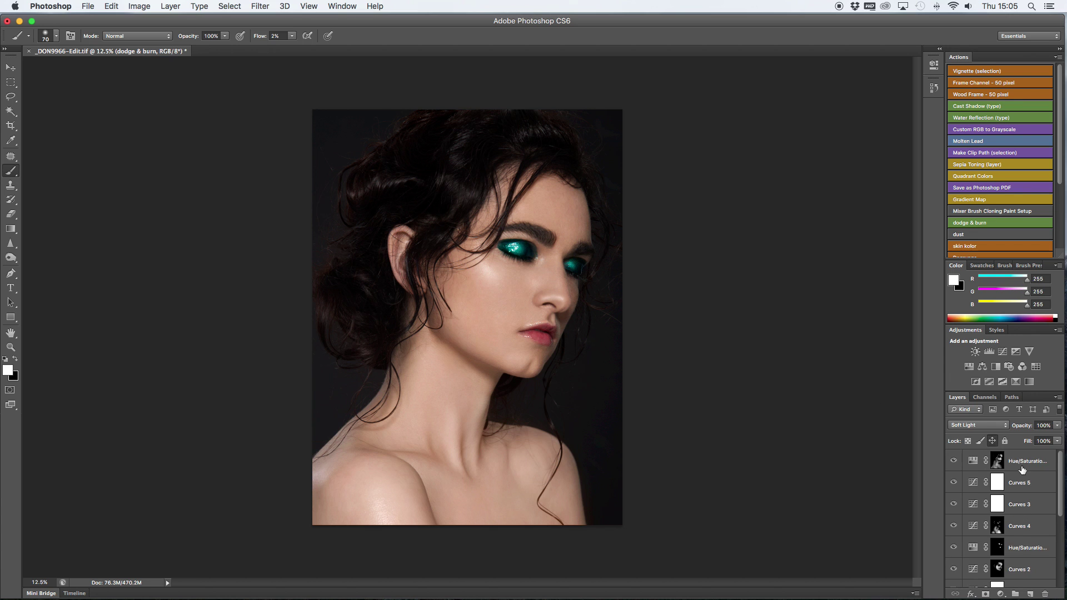
click(1023, 461)
click(1000, 593)
click(1022, 577)
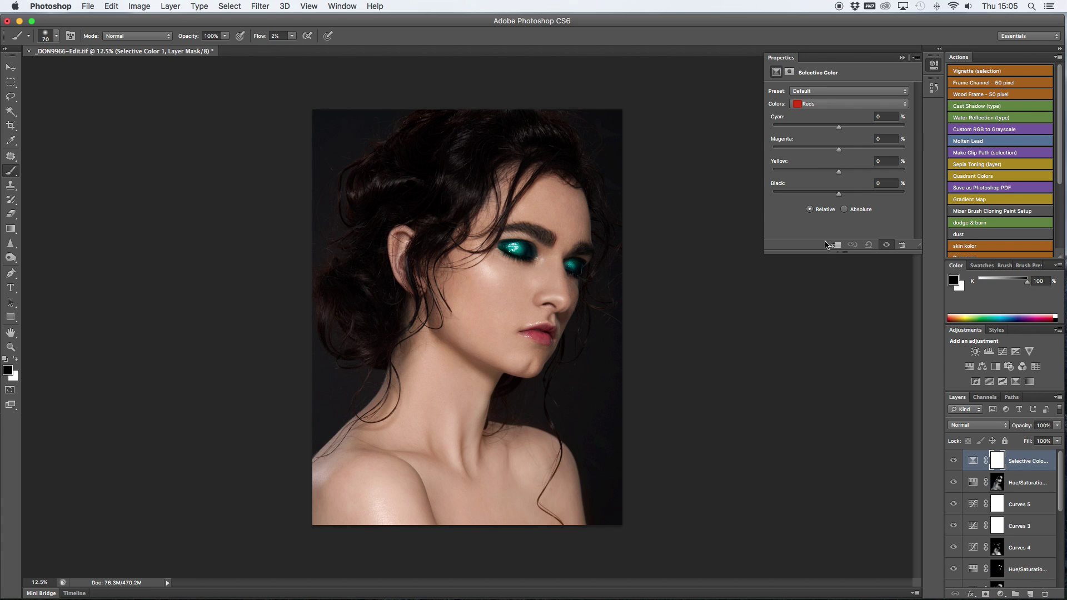
click(829, 107)
click(841, 170)
click(831, 104)
click(831, 95)
click(830, 104)
click(831, 121)
click(901, 59)
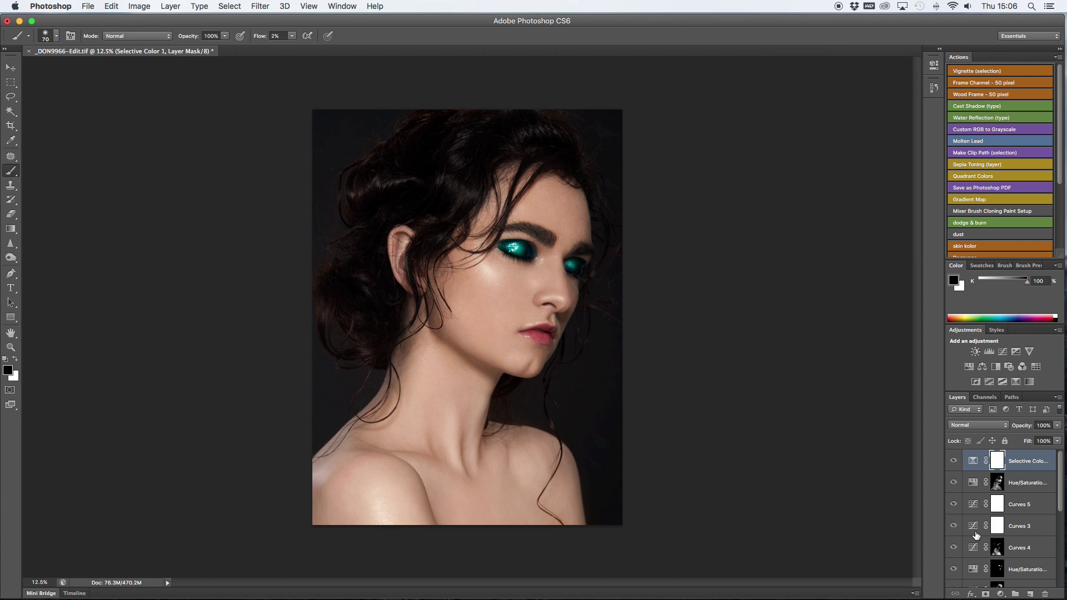
Burn the background and outer hair around the portrait on the dodge & burn layer with a 1300 px black brush at 2% flow
scroll(975, 533, down, 10)
click(972, 493)
key(bracketright)
key(bracketright)
key(bracketright)
key(bracketright)
key(bracketright)
key(bracketright)
key(bracketright)
key(bracketright)
key(bracketright)
key(bracketright)
key(bracketright)
key(bracketright)
key(bracketright)
key(bracketright)
key(bracketright)
key(bracketright)
key(bracketright)
key(x)
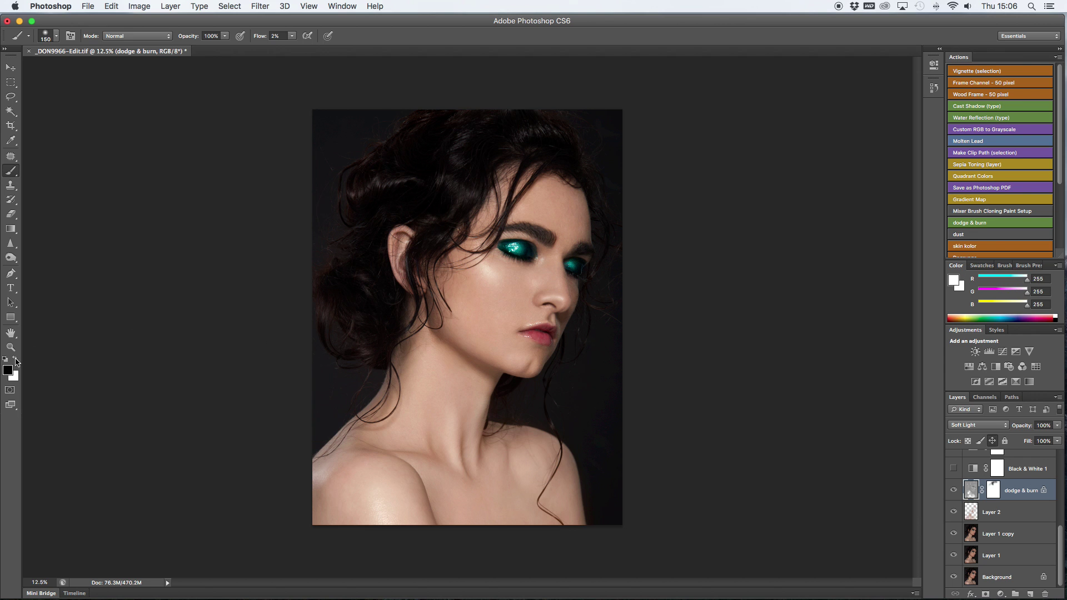
key(bracketright)
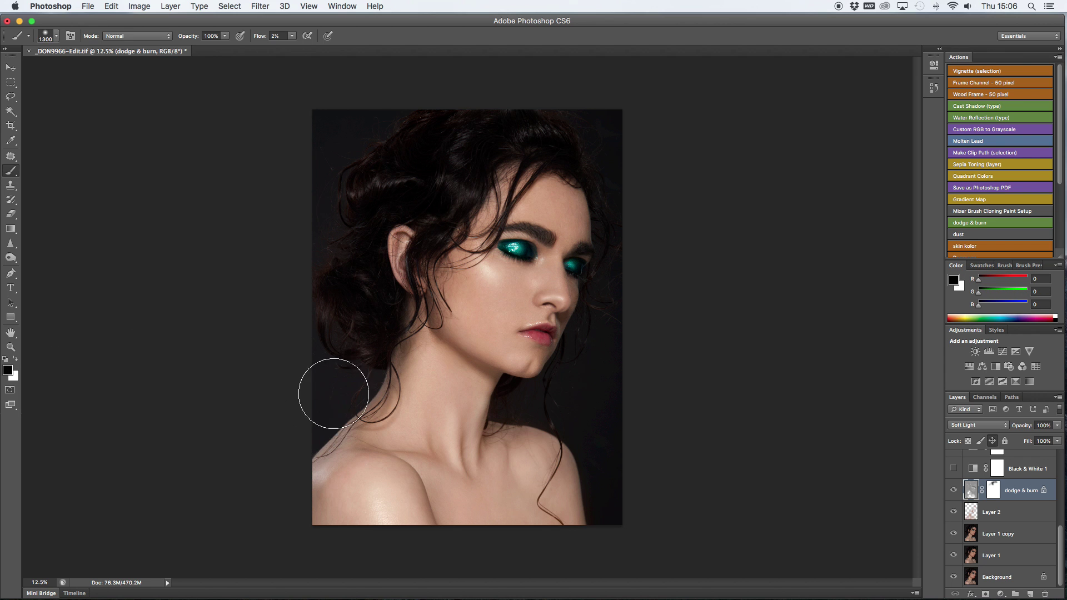
mouse_move(325, 139)
mouse_down()
mouse_move(502, 81)
mouse_move(596, 100)
mouse_move(626, 279)
mouse_move(596, 426)
mouse_move(624, 430)
mouse_move(655, 244)
mouse_up()
key(bracketleft)
key(bracketleft)
Apply Smart Sharpen to Layer 1 copy with a 73% amount, 2.6 px radius and Gaussian Blur removal, checking the eye in the preview
click(1019, 538)
click(260, 6)
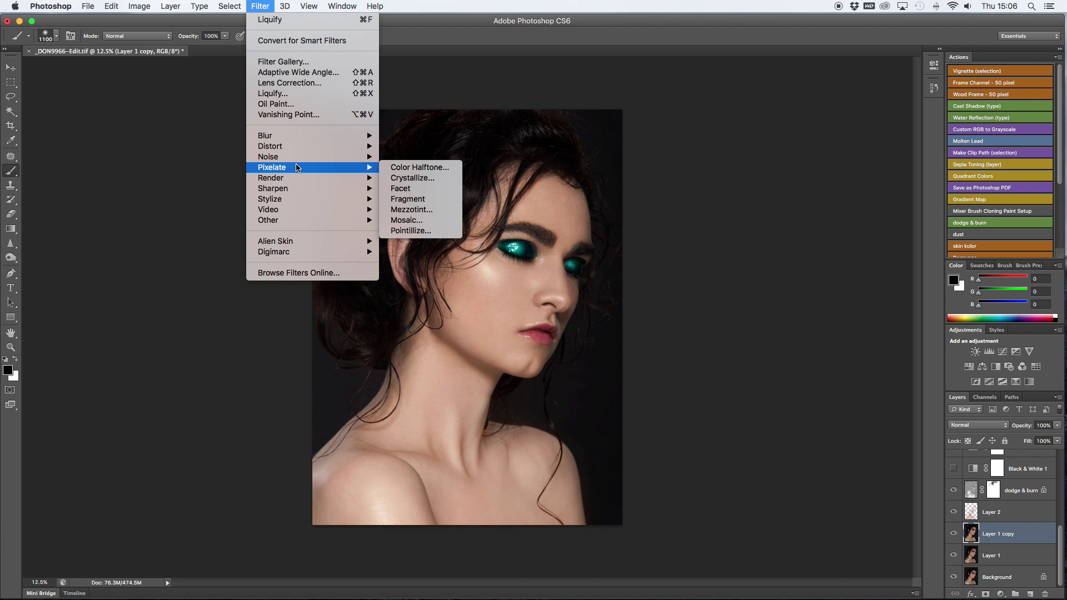
mouse_move(278, 188)
click(425, 220)
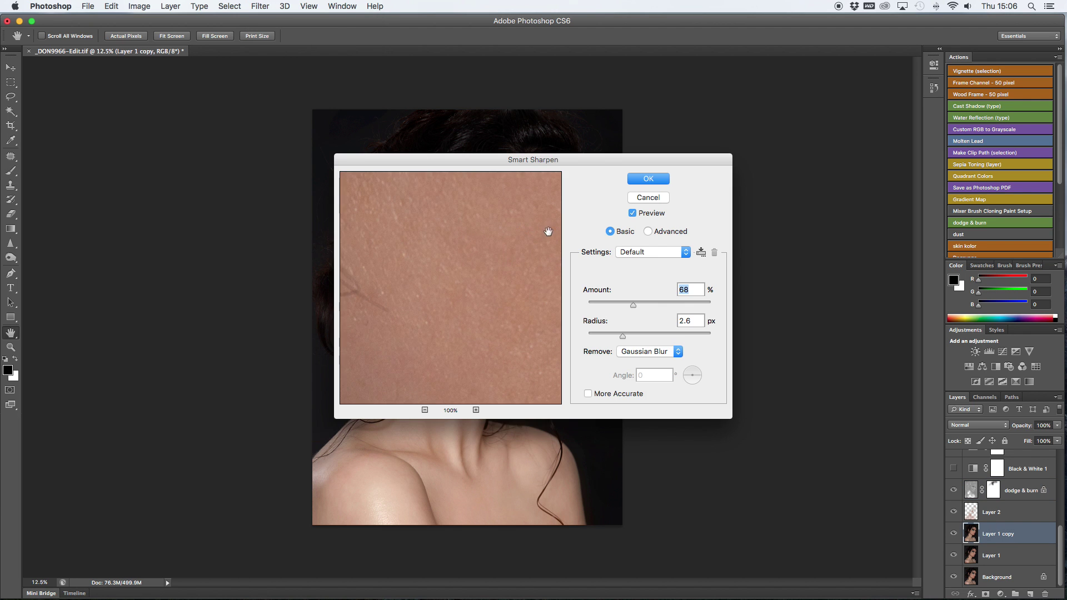
drag(456, 164, 678, 281)
click(519, 249)
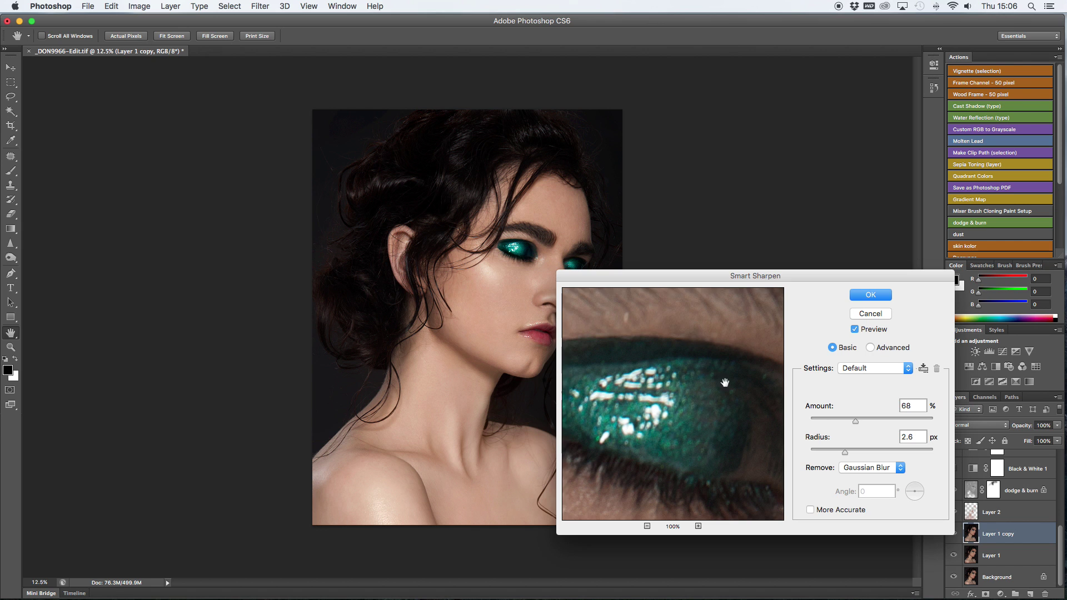
drag(724, 383, 641, 317)
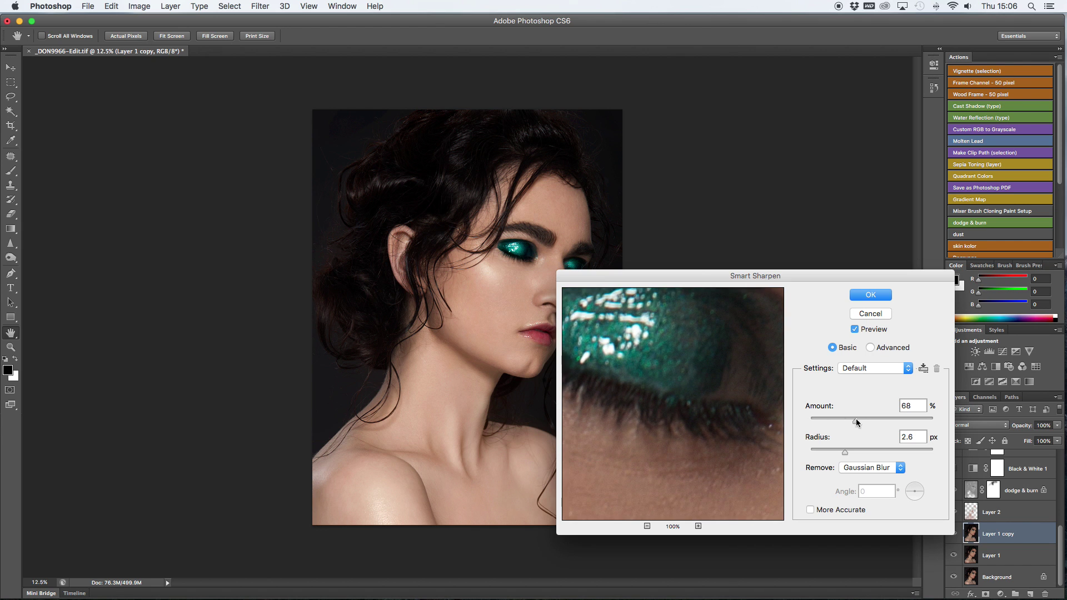
drag(855, 419, 859, 419)
drag(679, 377, 720, 436)
drag(757, 312, 737, 371)
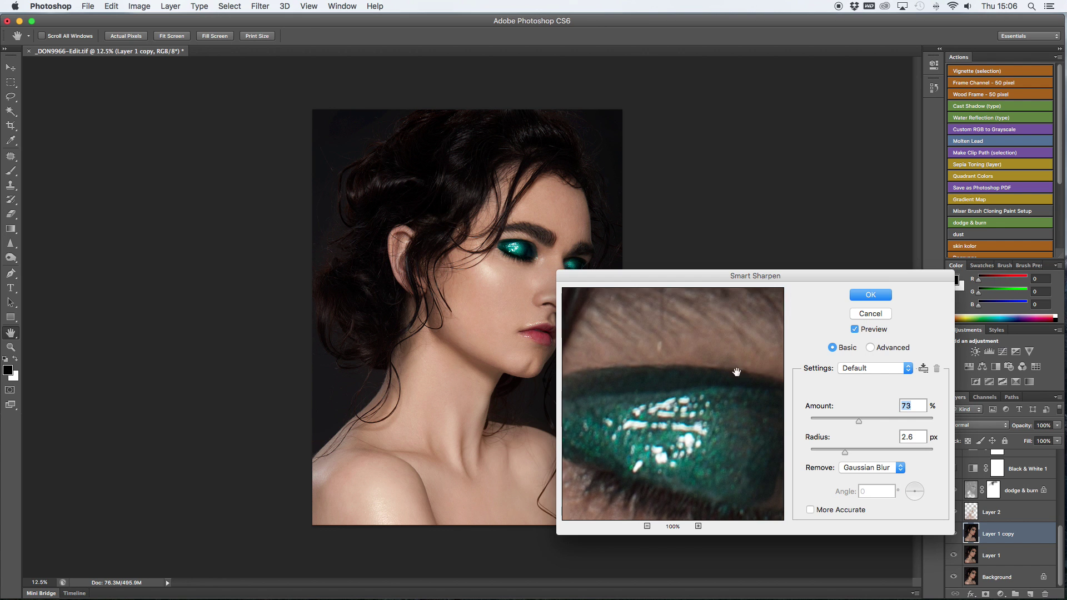
click(861, 295)
key(super+plus)
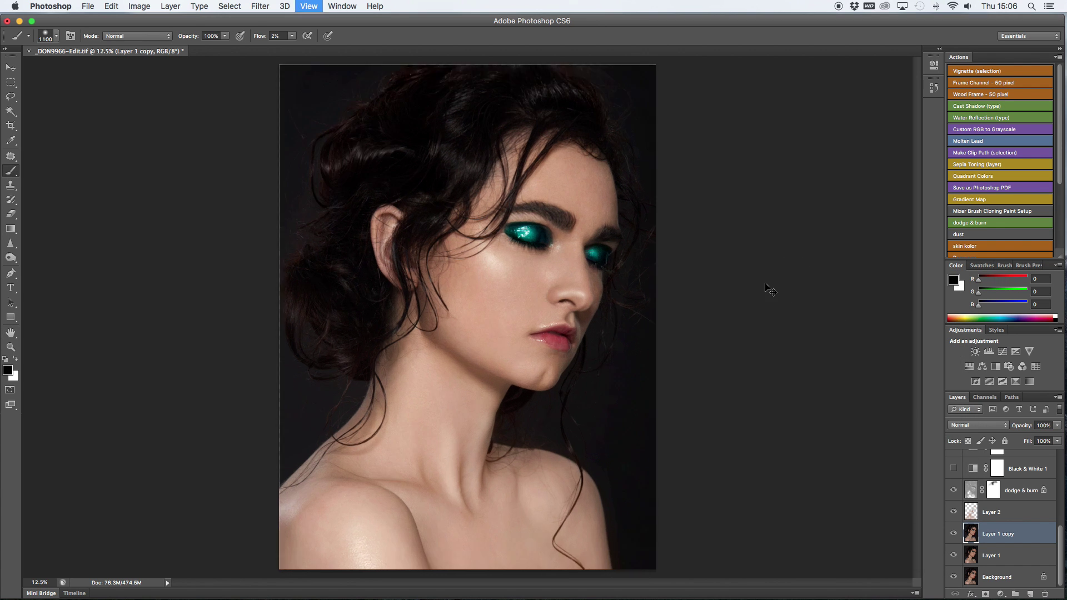
key(super+minus)
Group all layers from Layer 1 up to the Selective Color layer, leaving out the Background
click(1038, 581)
scroll(1000, 557, up, 10)
shift+click(996, 468)
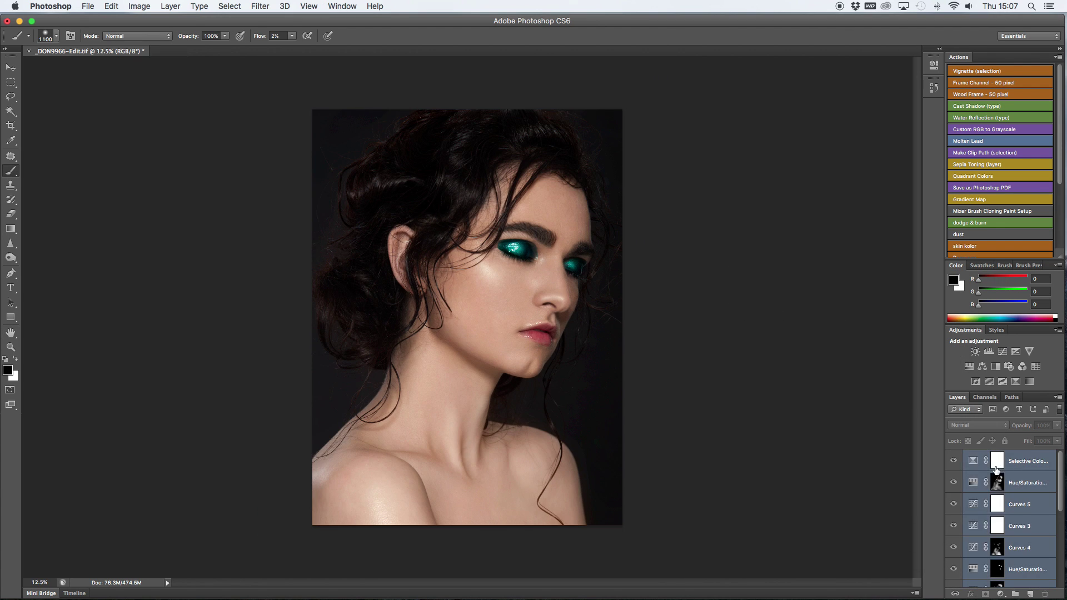
key(super+g)
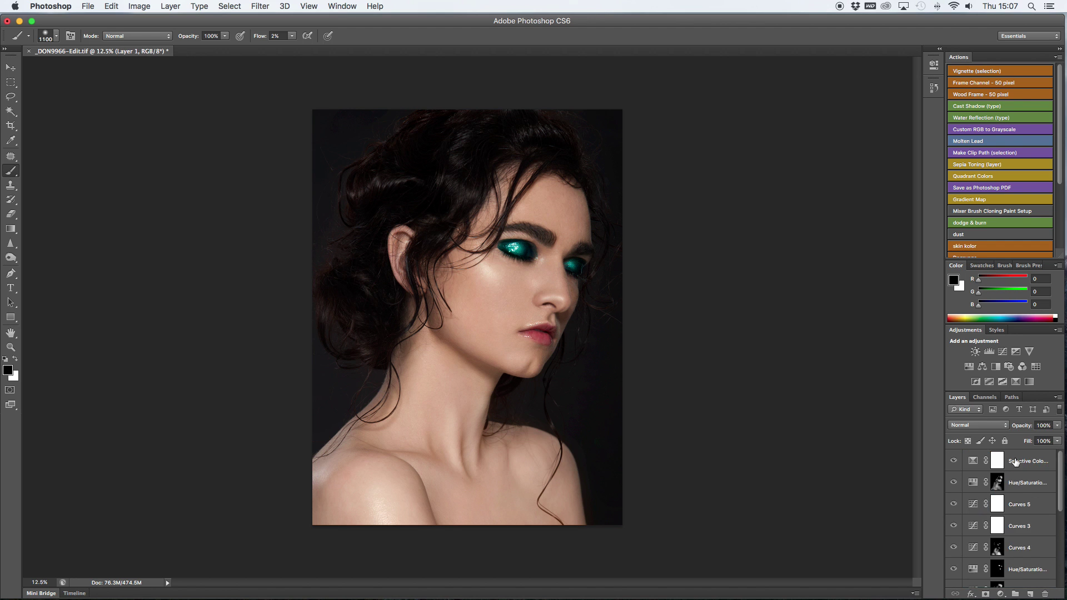
Toggle the group's visibility to compare the retouched portrait with the original
click(955, 458)
click(955, 458)
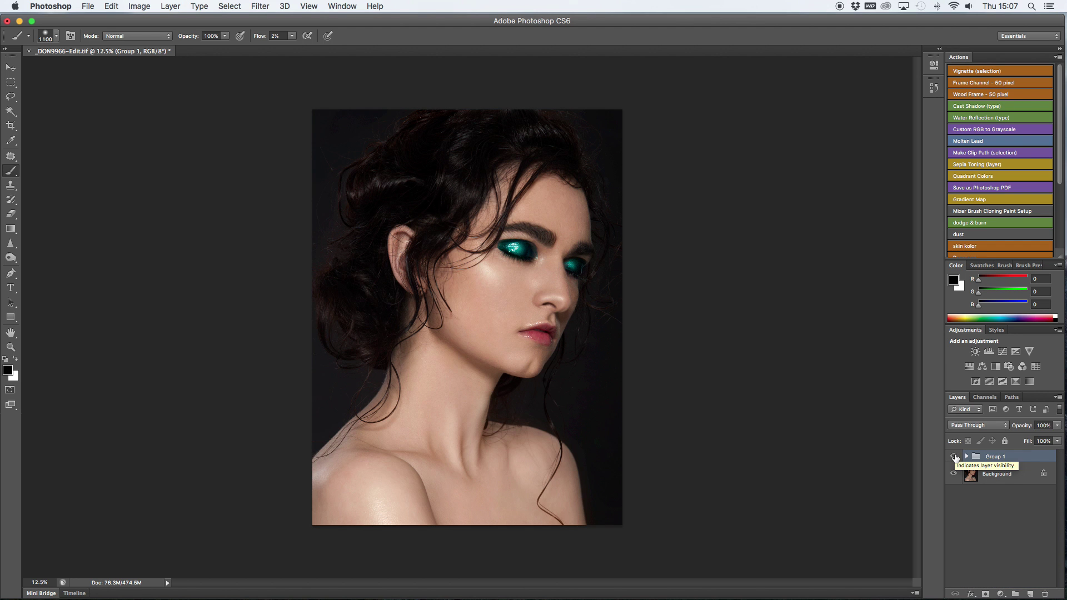
click(955, 457)
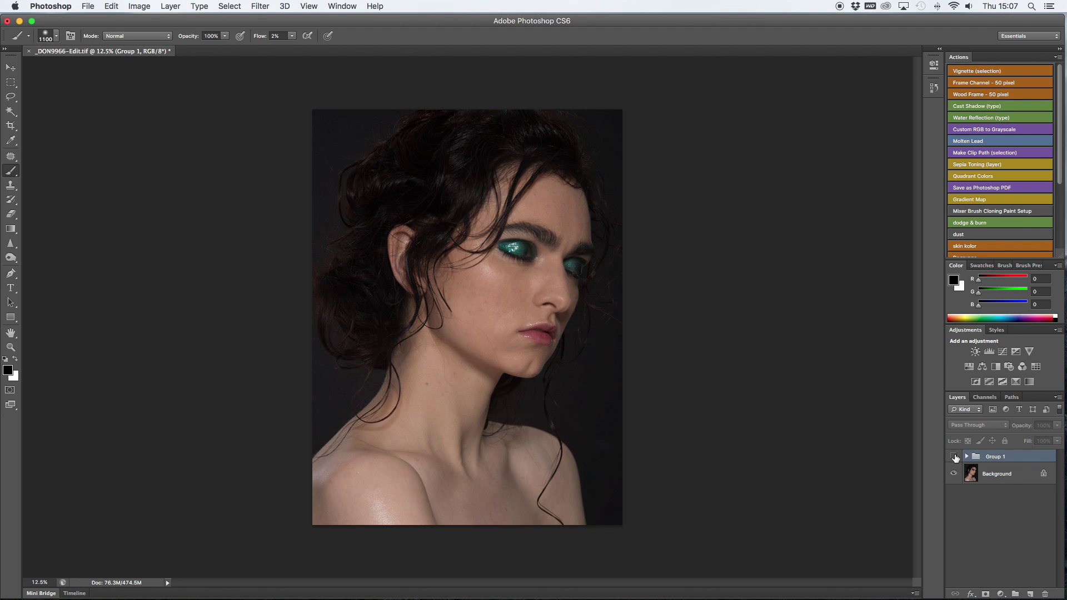
click(955, 458)
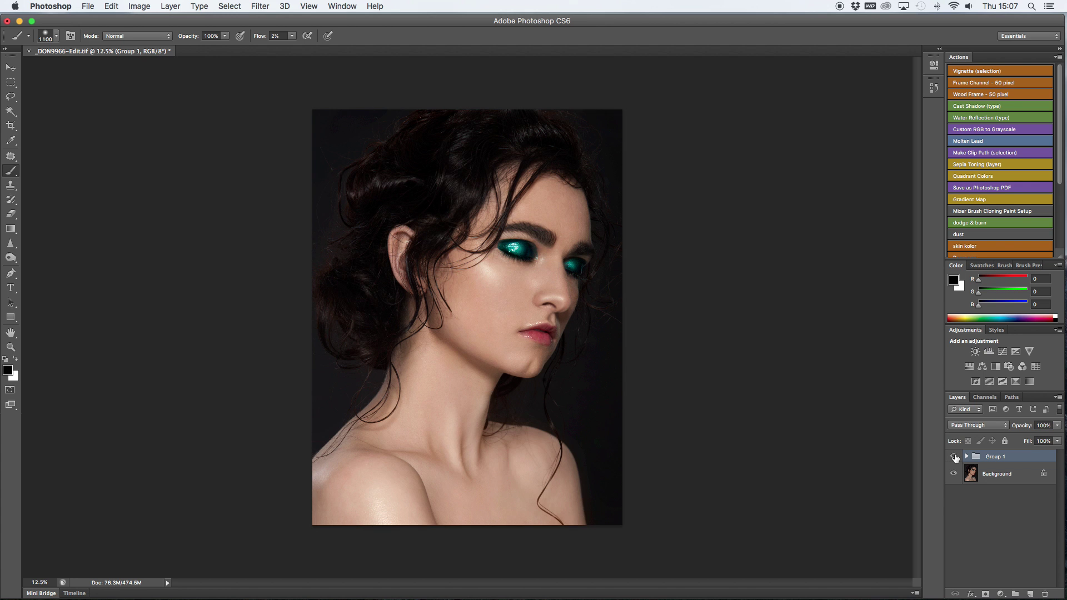
Burn the eyebrows on the dodge & burn layer inside the group with an 80 px black brush at 14% flow
key(super+plus)
key(super+plus)
click(967, 456)
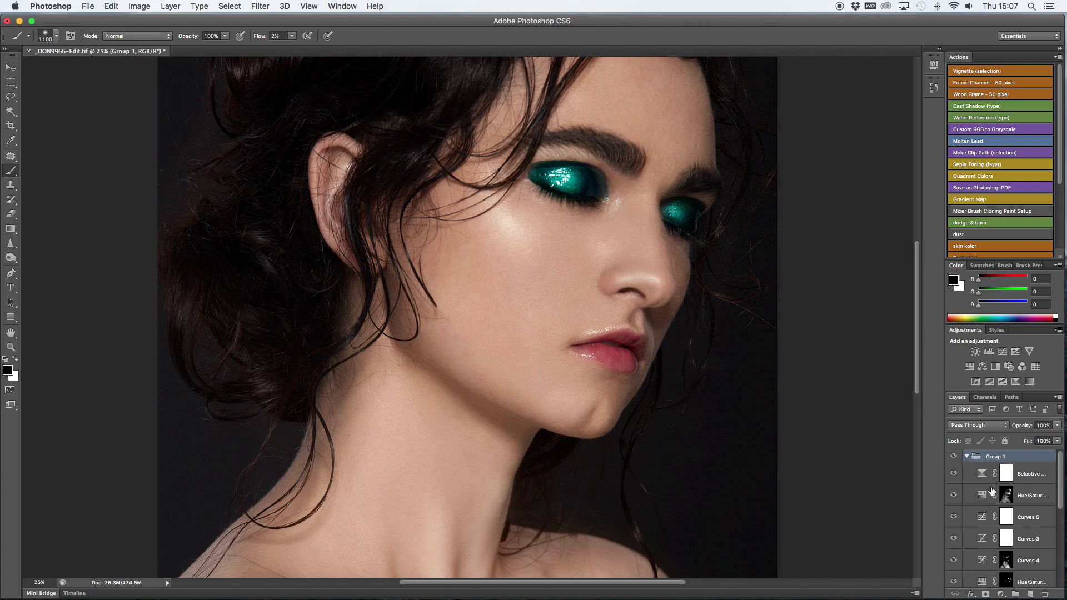
scroll(992, 491, down, 5)
click(1007, 495)
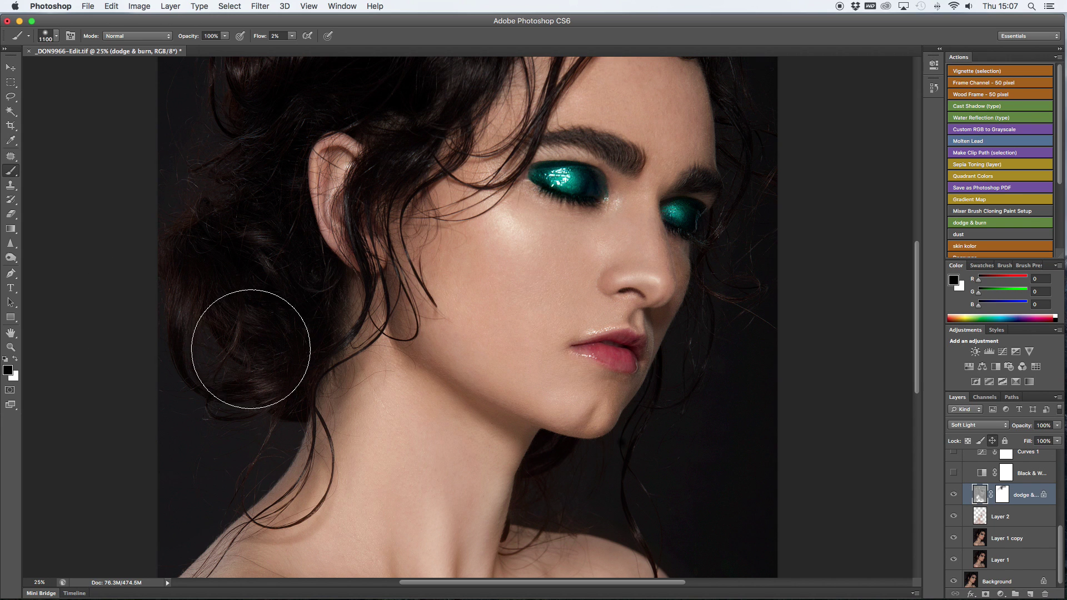
key(bracketleft)
key(bracketleft)
key(bracketleft)
key(bracketleft)
key(bracketleft)
key(bracketleft)
key(bracketleft)
key(bracketleft)
key(bracketleft)
key(bracketleft)
key(bracketleft)
key(bracketleft)
key(bracketleft)
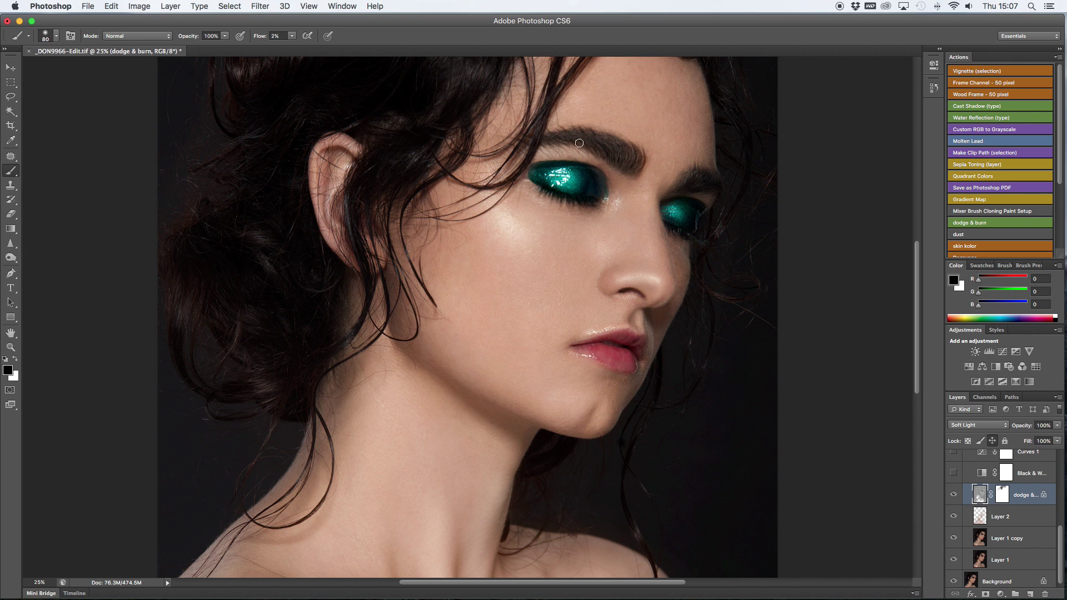
key(shift+1)
key(shift+4)
key(super+minus)
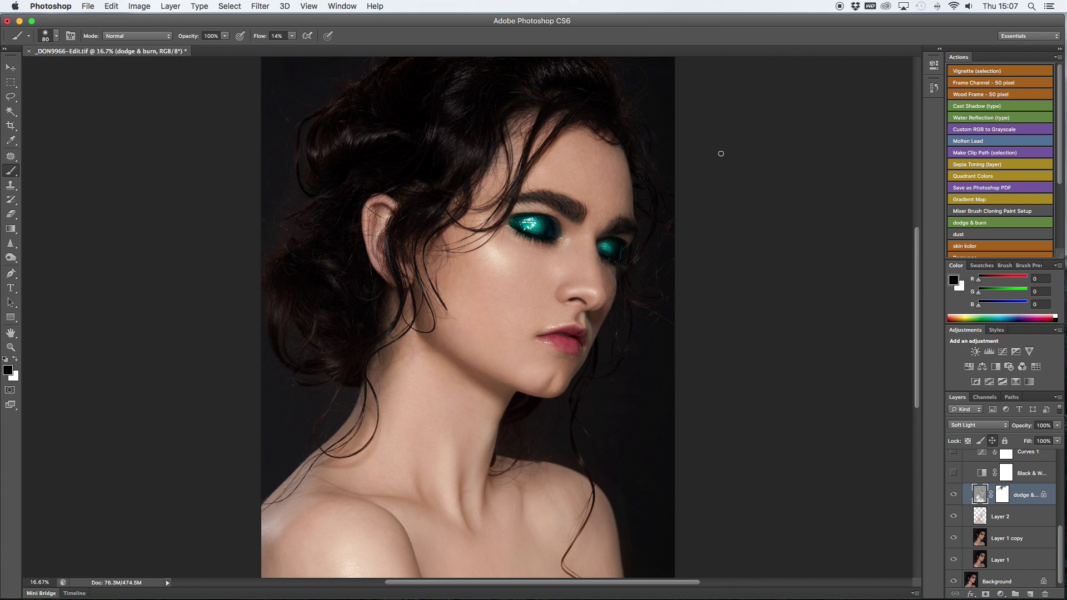
key(super+minus)
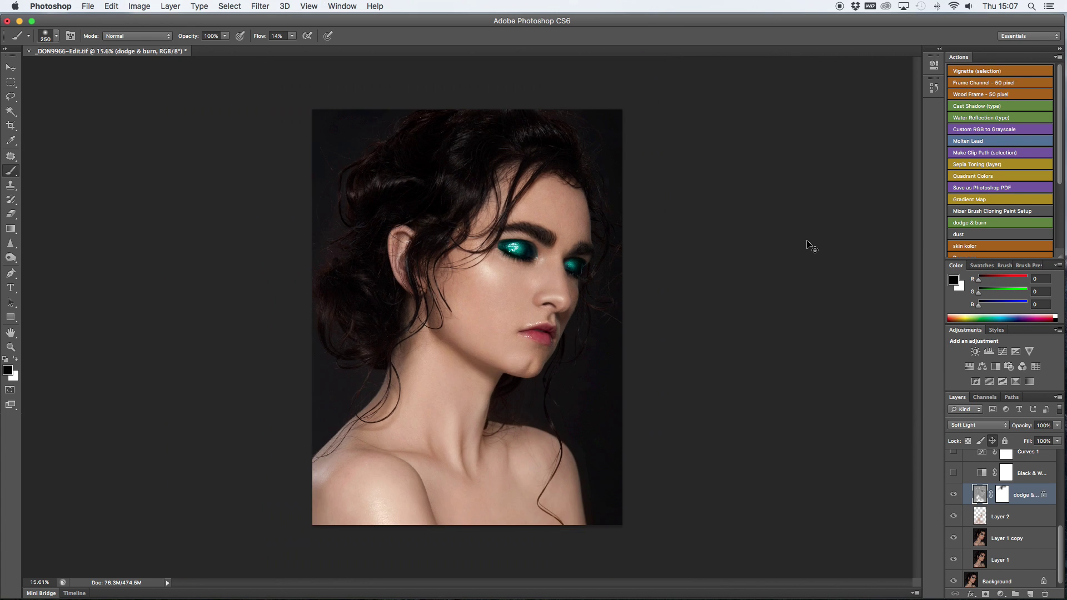
Burn the hair on the dodge & burn layer with a 250 px black brush at 7% flow
key(bracketright)
key(bracketright)
key(bracketright)
key(bracketright)
key(bracketright)
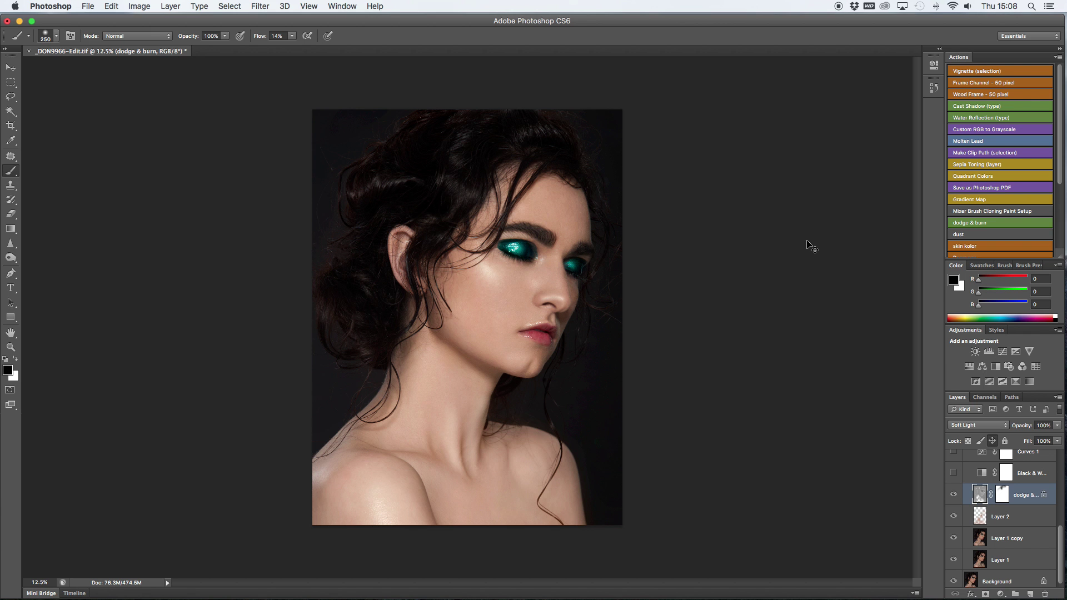
key(super+plus)
scroll(807, 238, up, 2)
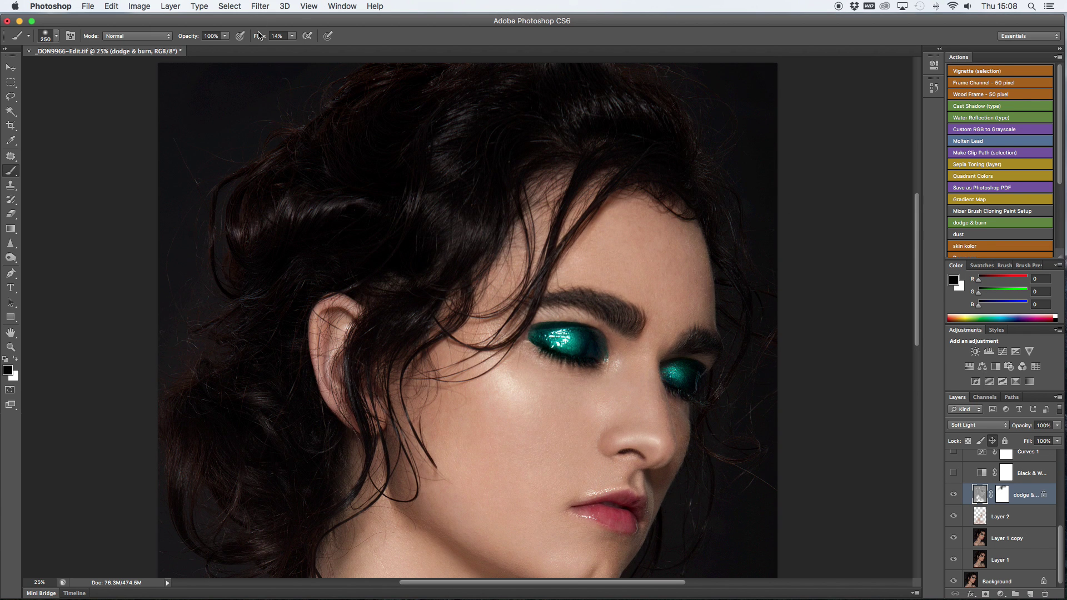
drag(259, 35, 256, 36)
key(super+0)
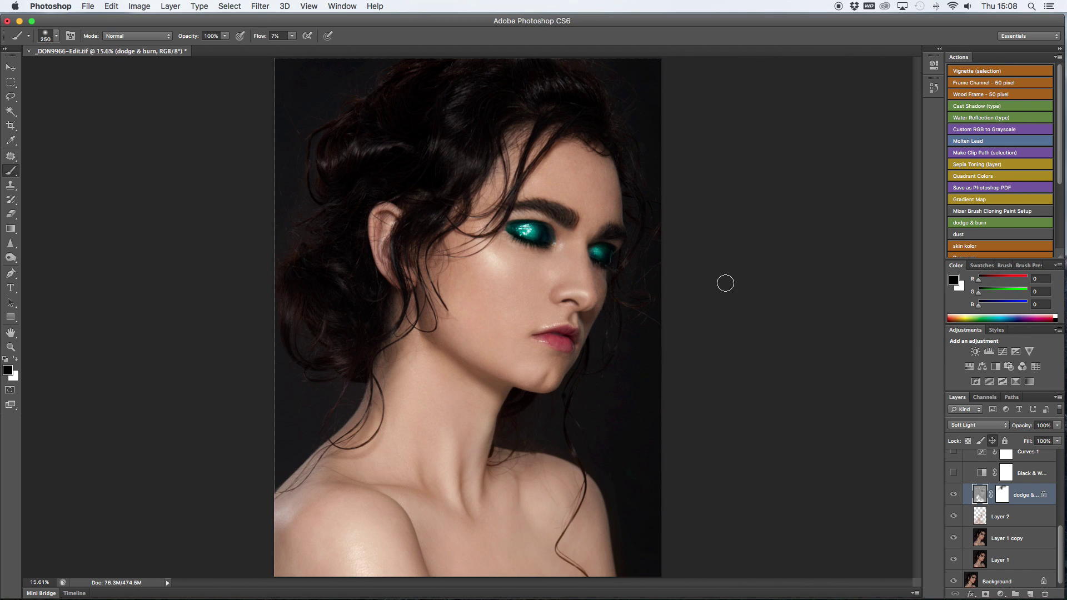
Save the retouched portrait and look at it closer
key(super+s)
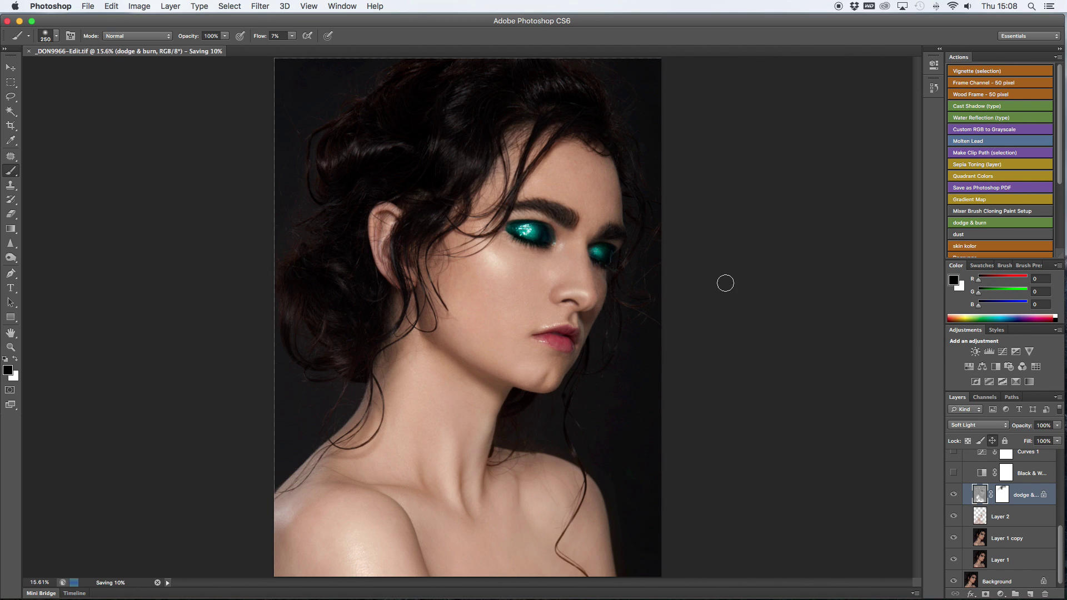
key(super+plus)
key(super+plus)
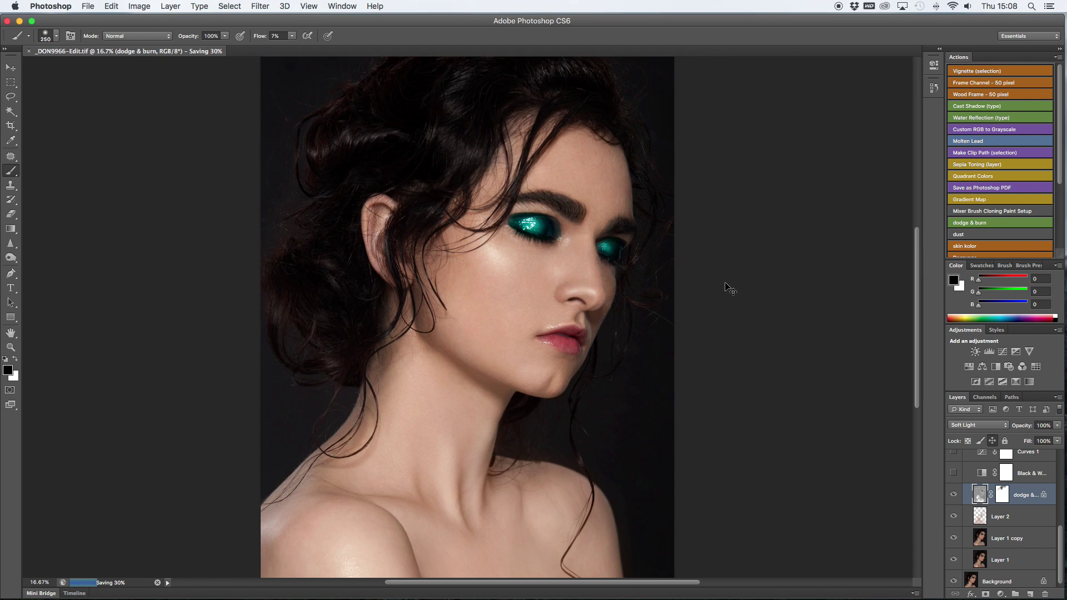
Inspect the retouched face, hair, neck and shoulders up close, ending with the whole portrait fitted in view
scroll(556, 245, up, 5)
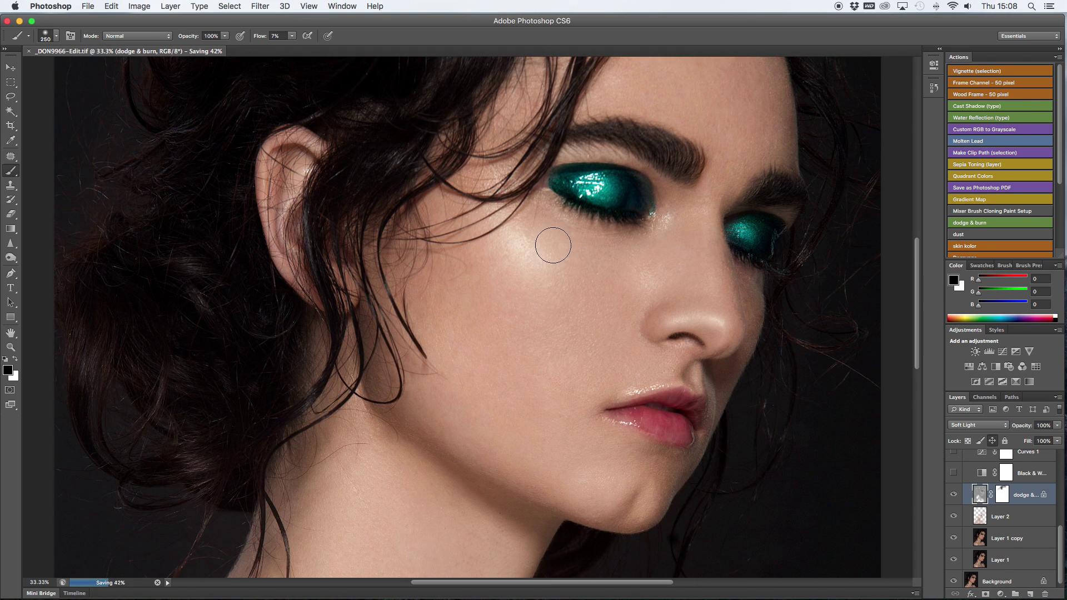
scroll(553, 238, right, 2)
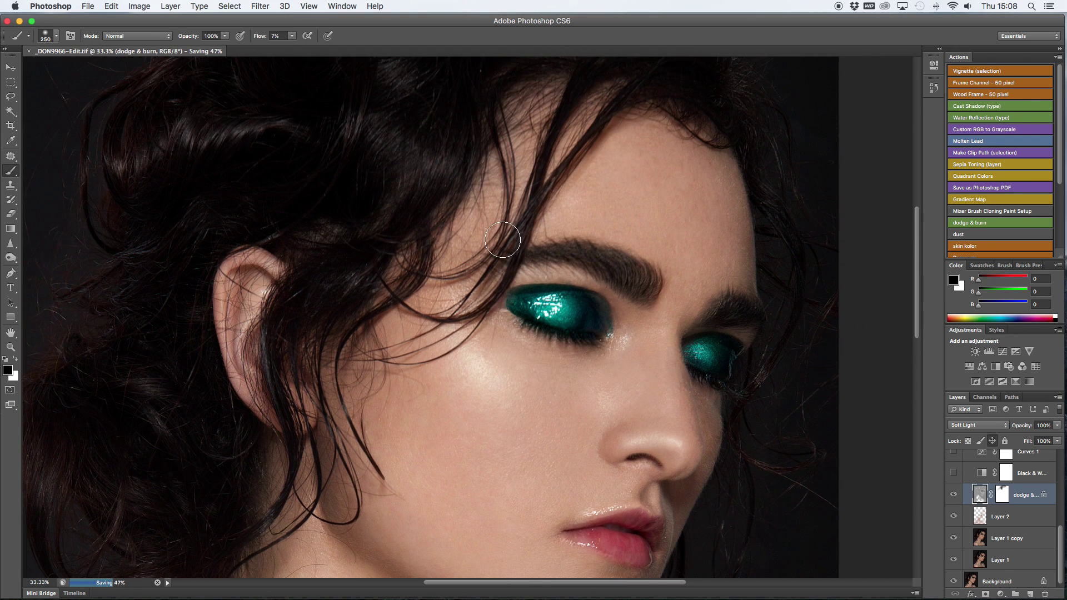
scroll(503, 240, down, 4)
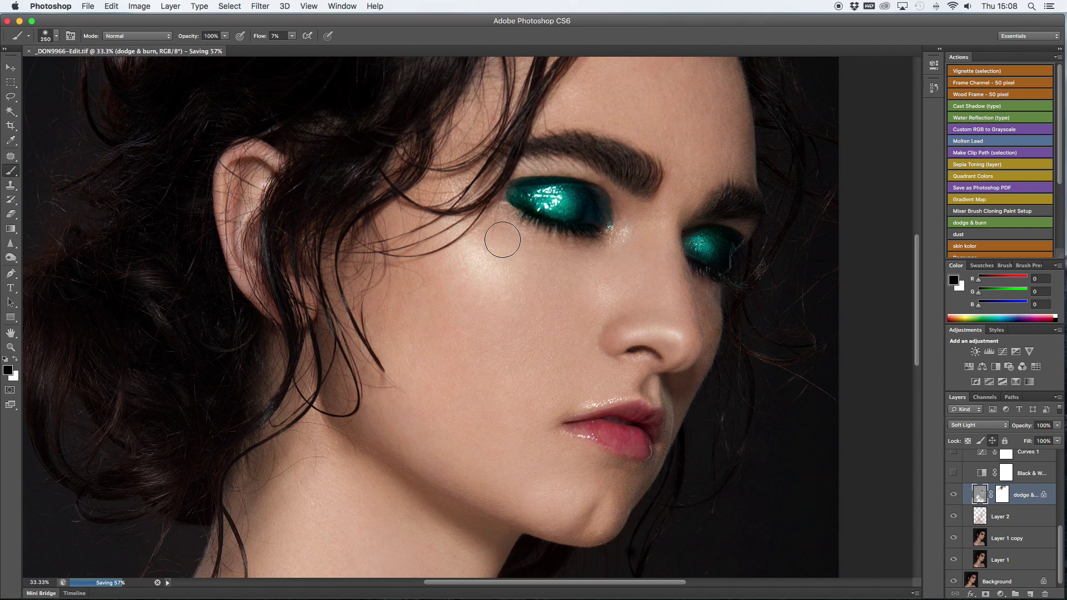
scroll(502, 240, down, 15)
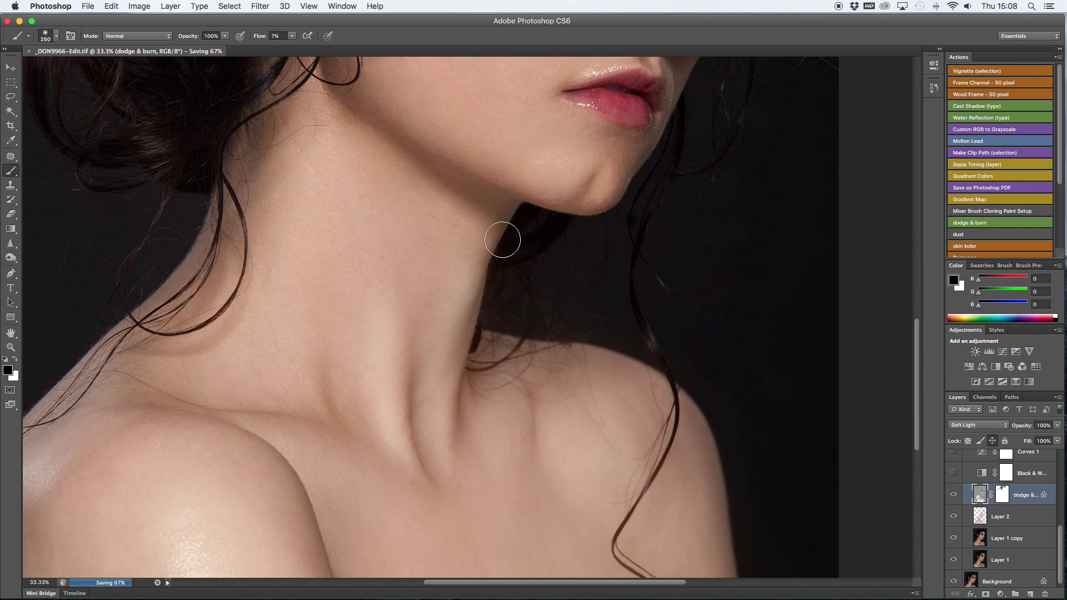
scroll(503, 240, down, 3)
scroll(502, 239, right, 2)
scroll(503, 239, up, 6)
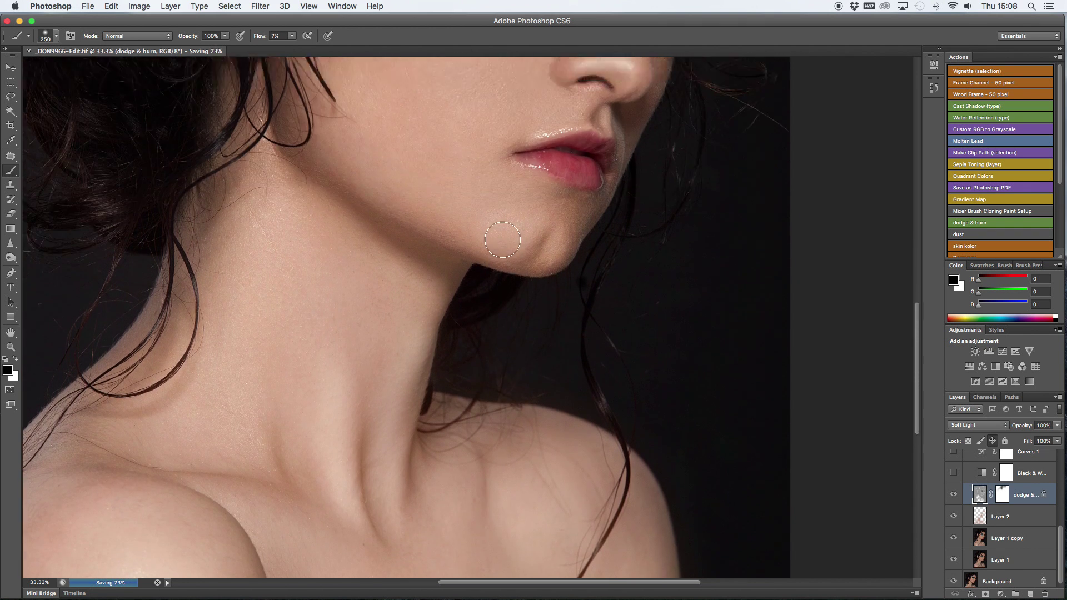
scroll(502, 240, up, 12)
scroll(403, 220, left, 2)
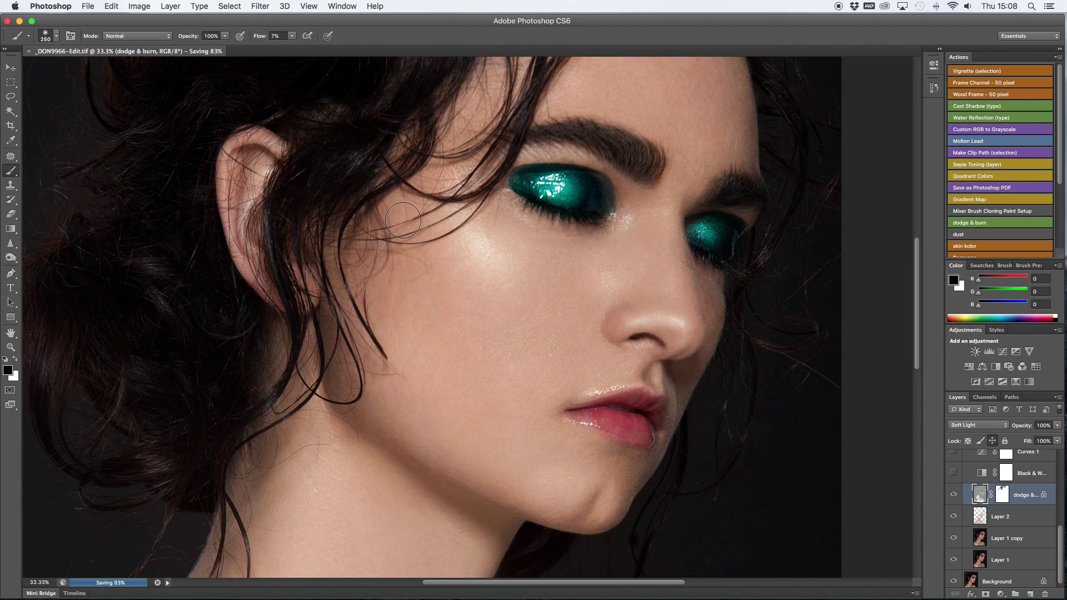
key(super+0)
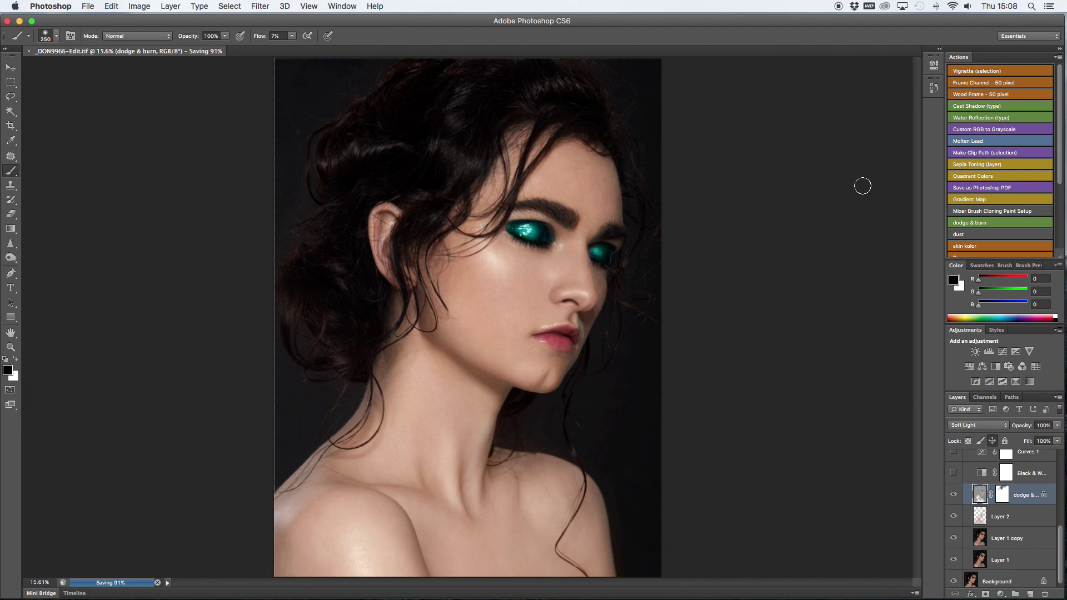